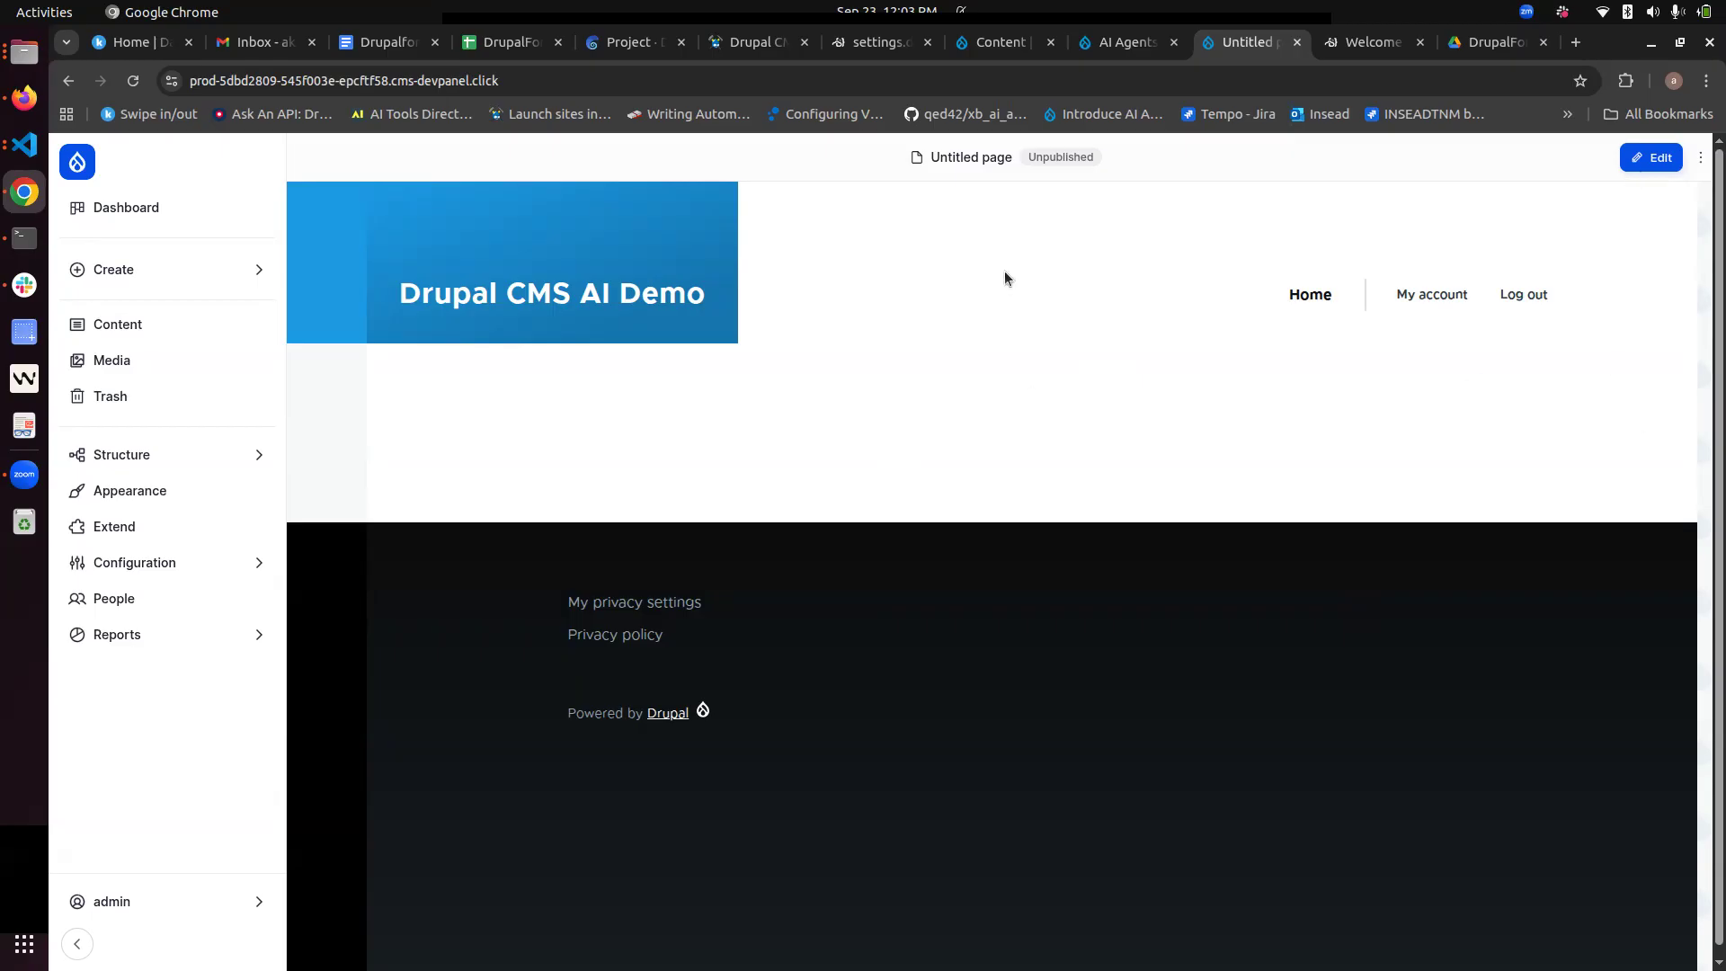
# Step: Open the untitled page in the Canvas editor
pyautogui.click(77, 161)
pyautogui.click(1651, 158)
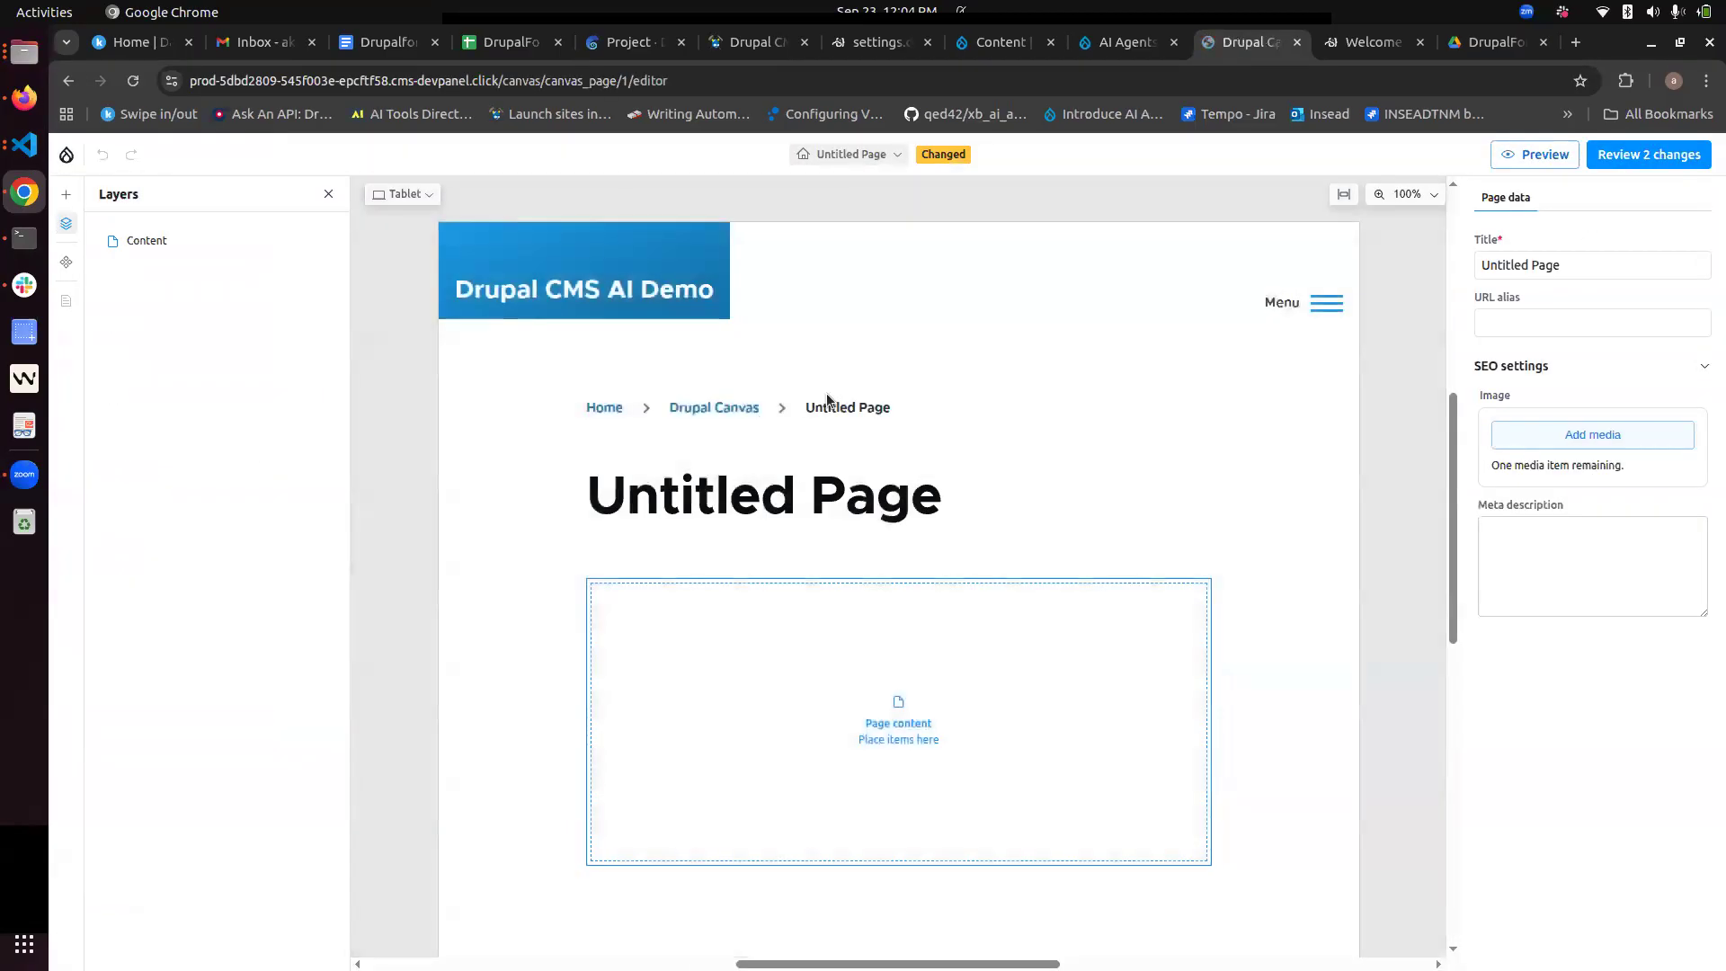
pyautogui.scroll(-1, 805, 406)
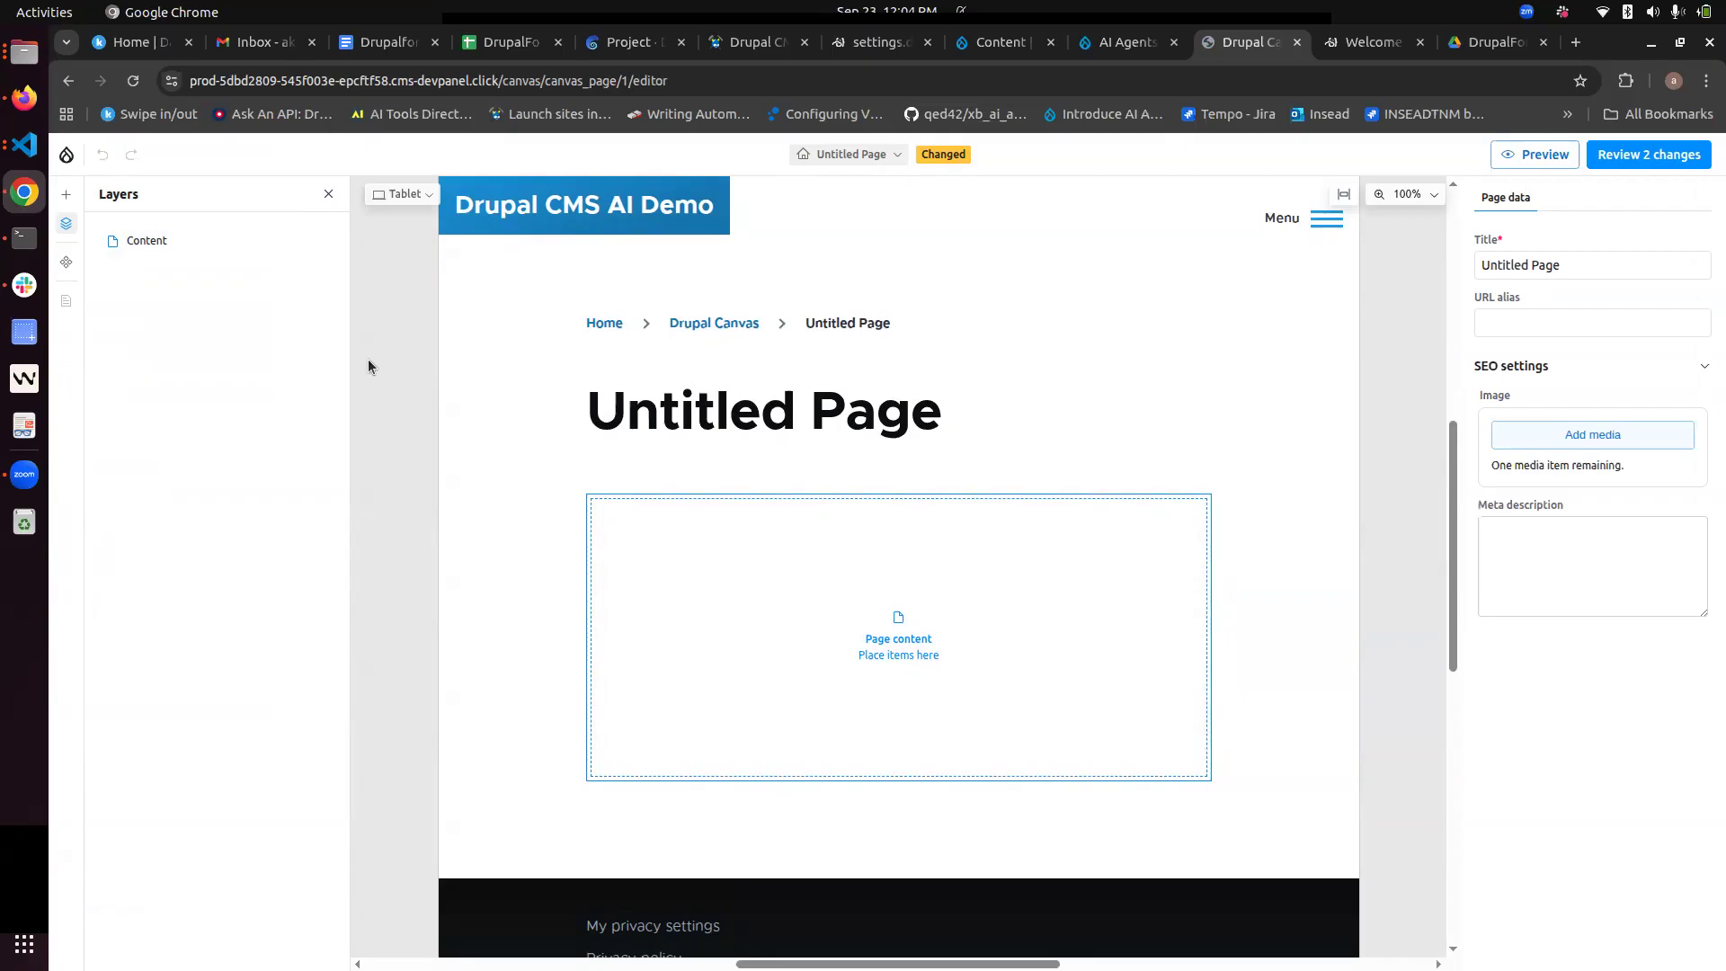
# Step: Look through the component library down to the Other and System groups, and reload the editor
pyautogui.click(63, 196)
pyautogui.scroll(-8, 293, 639)
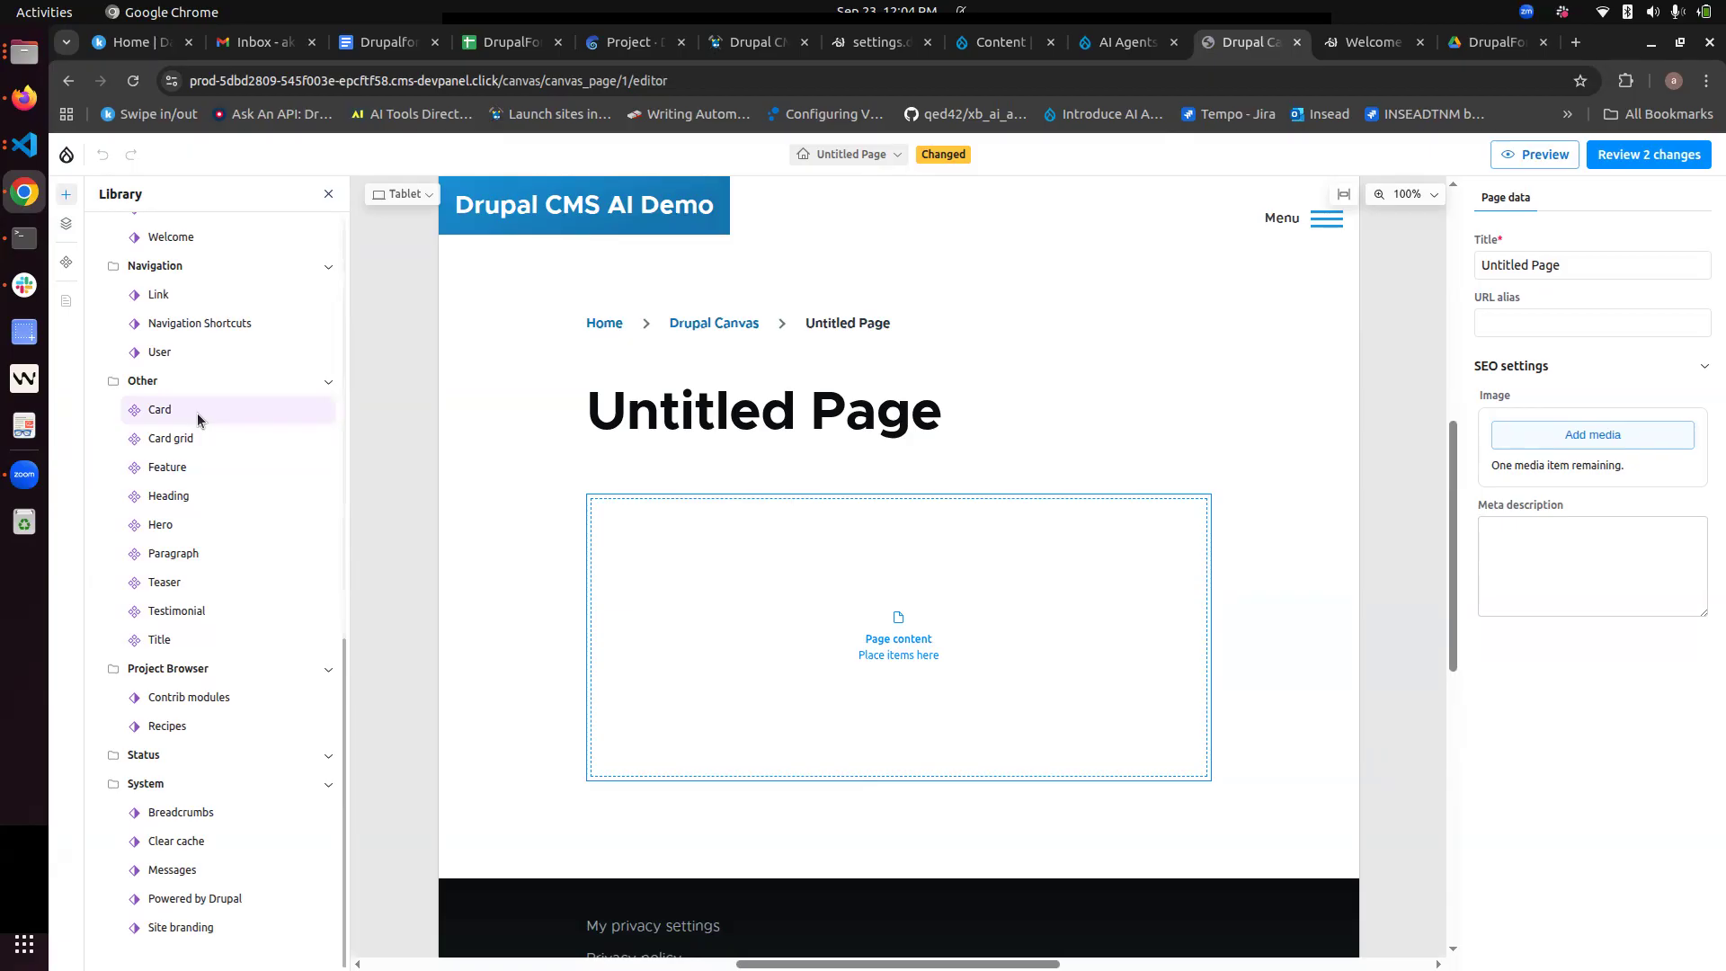
pyautogui.moveTo(196, 414)
pyautogui.moveTo(169, 460)
pyautogui.click(133, 81)
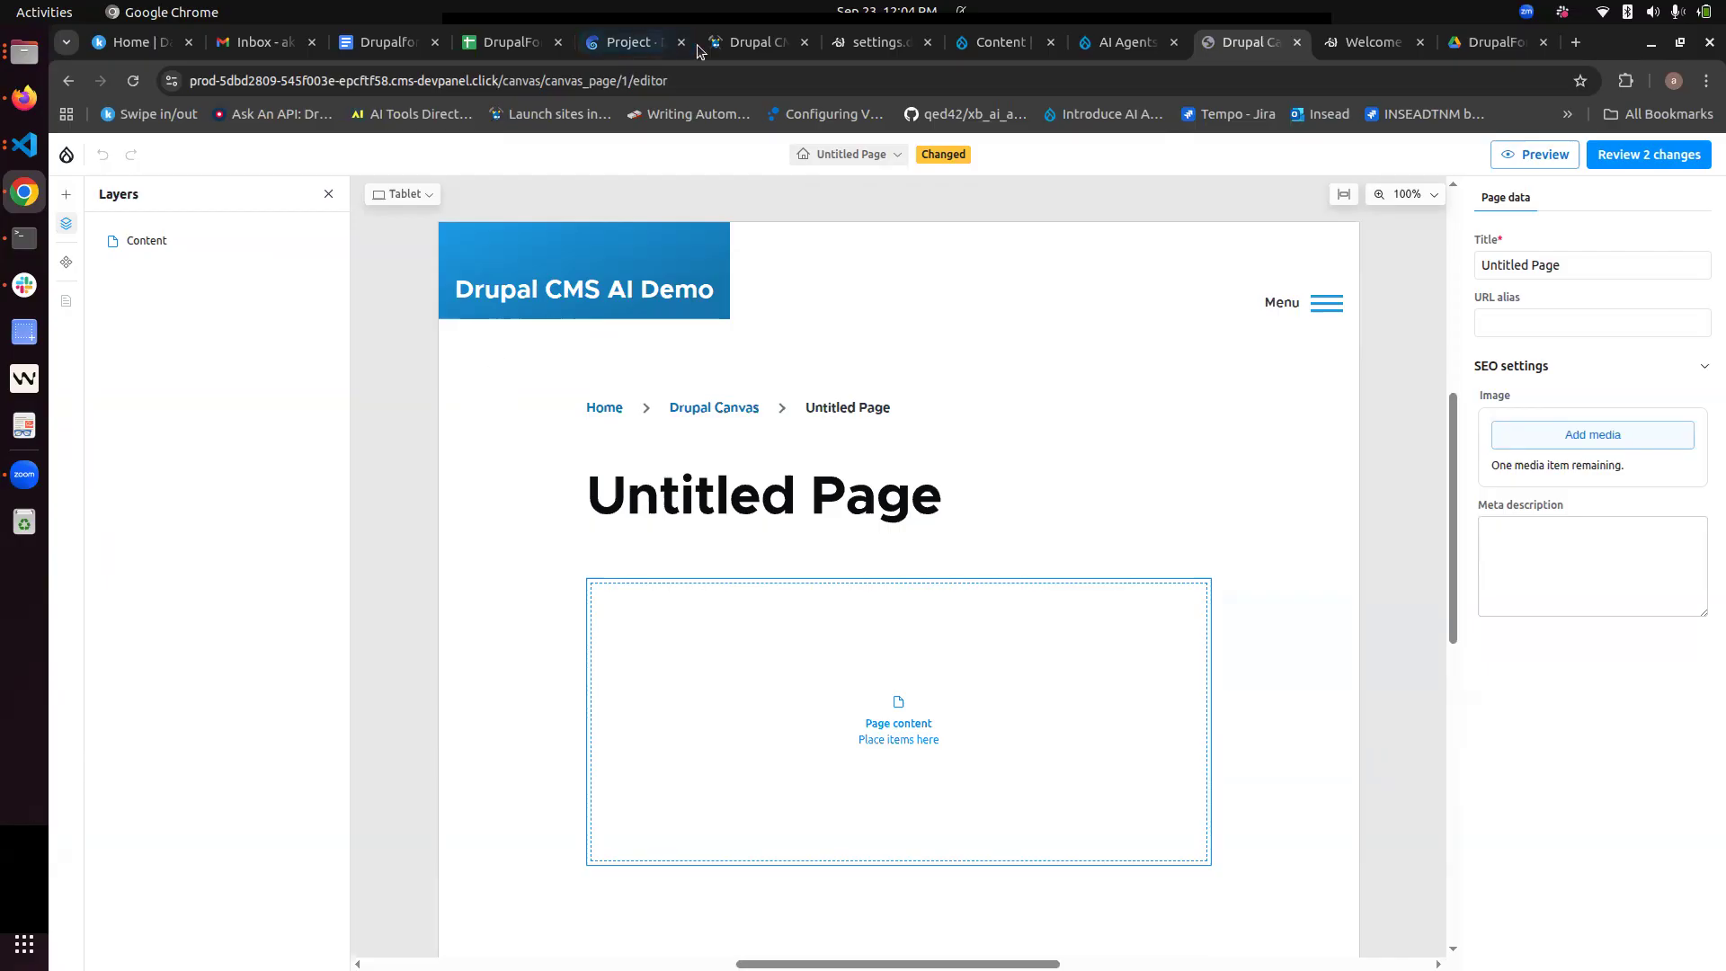
# Step: Switch to the code editor with settings.devpanel.php and enable the AI module in its terminal with "drush en canvas_ai"
pyautogui.click(881, 34)
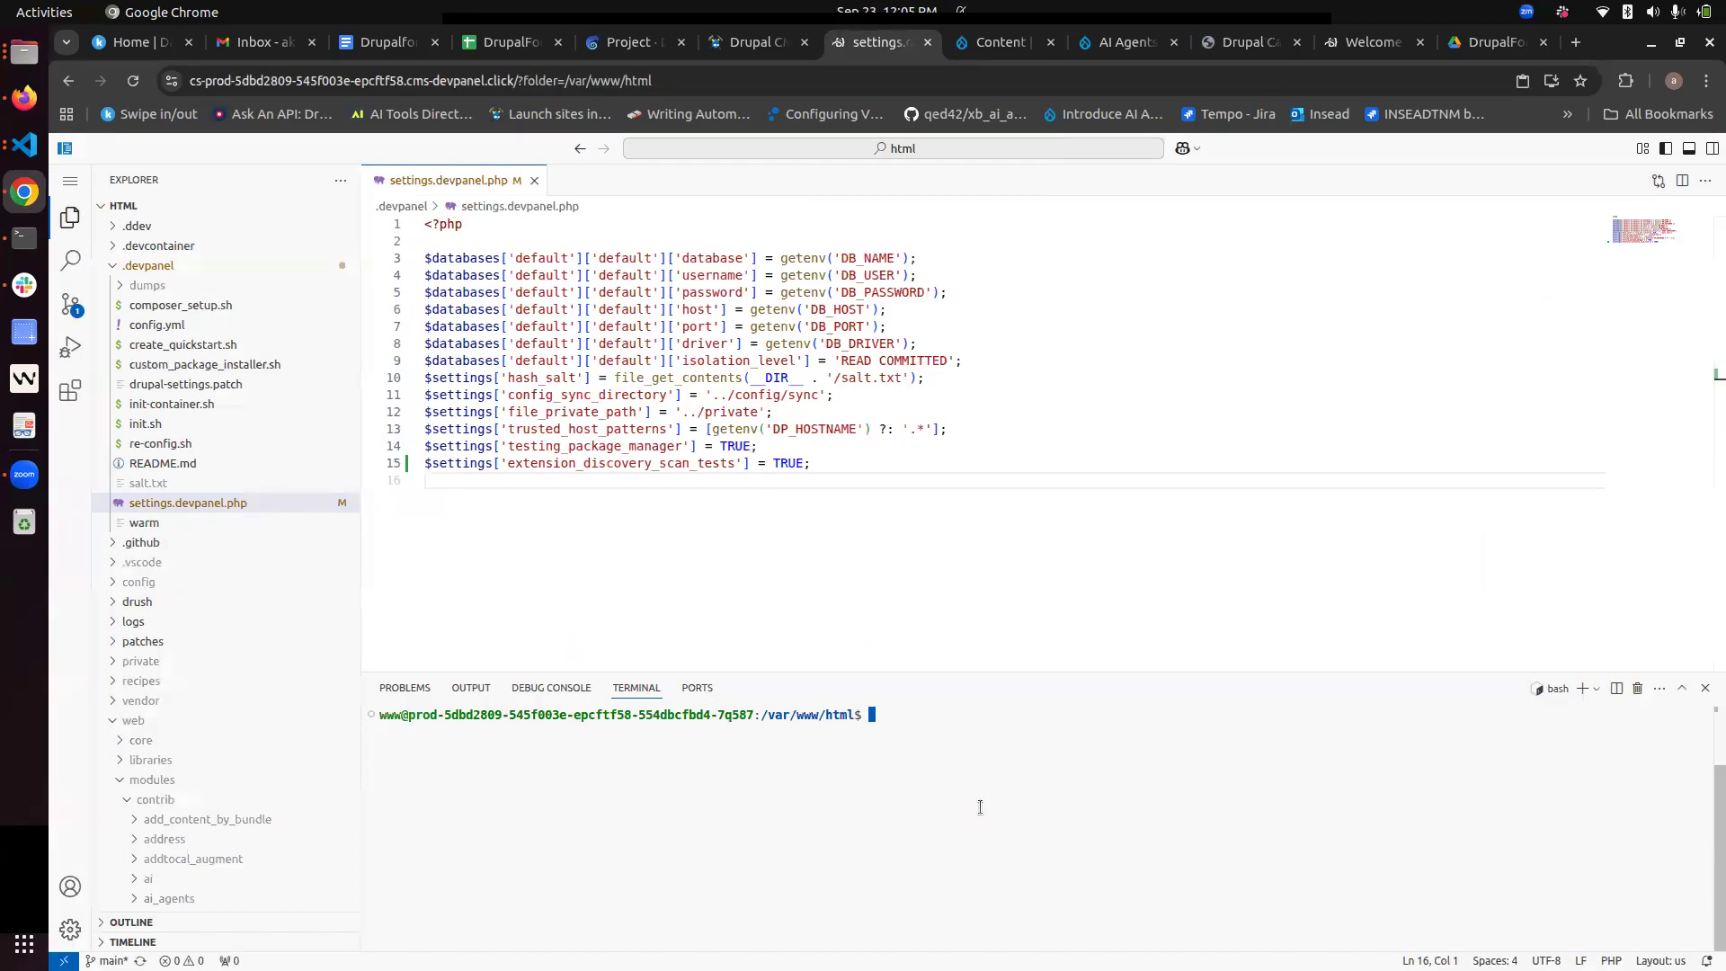
pyautogui.write('drush en canvas_ai')
pyautogui.press('Return')
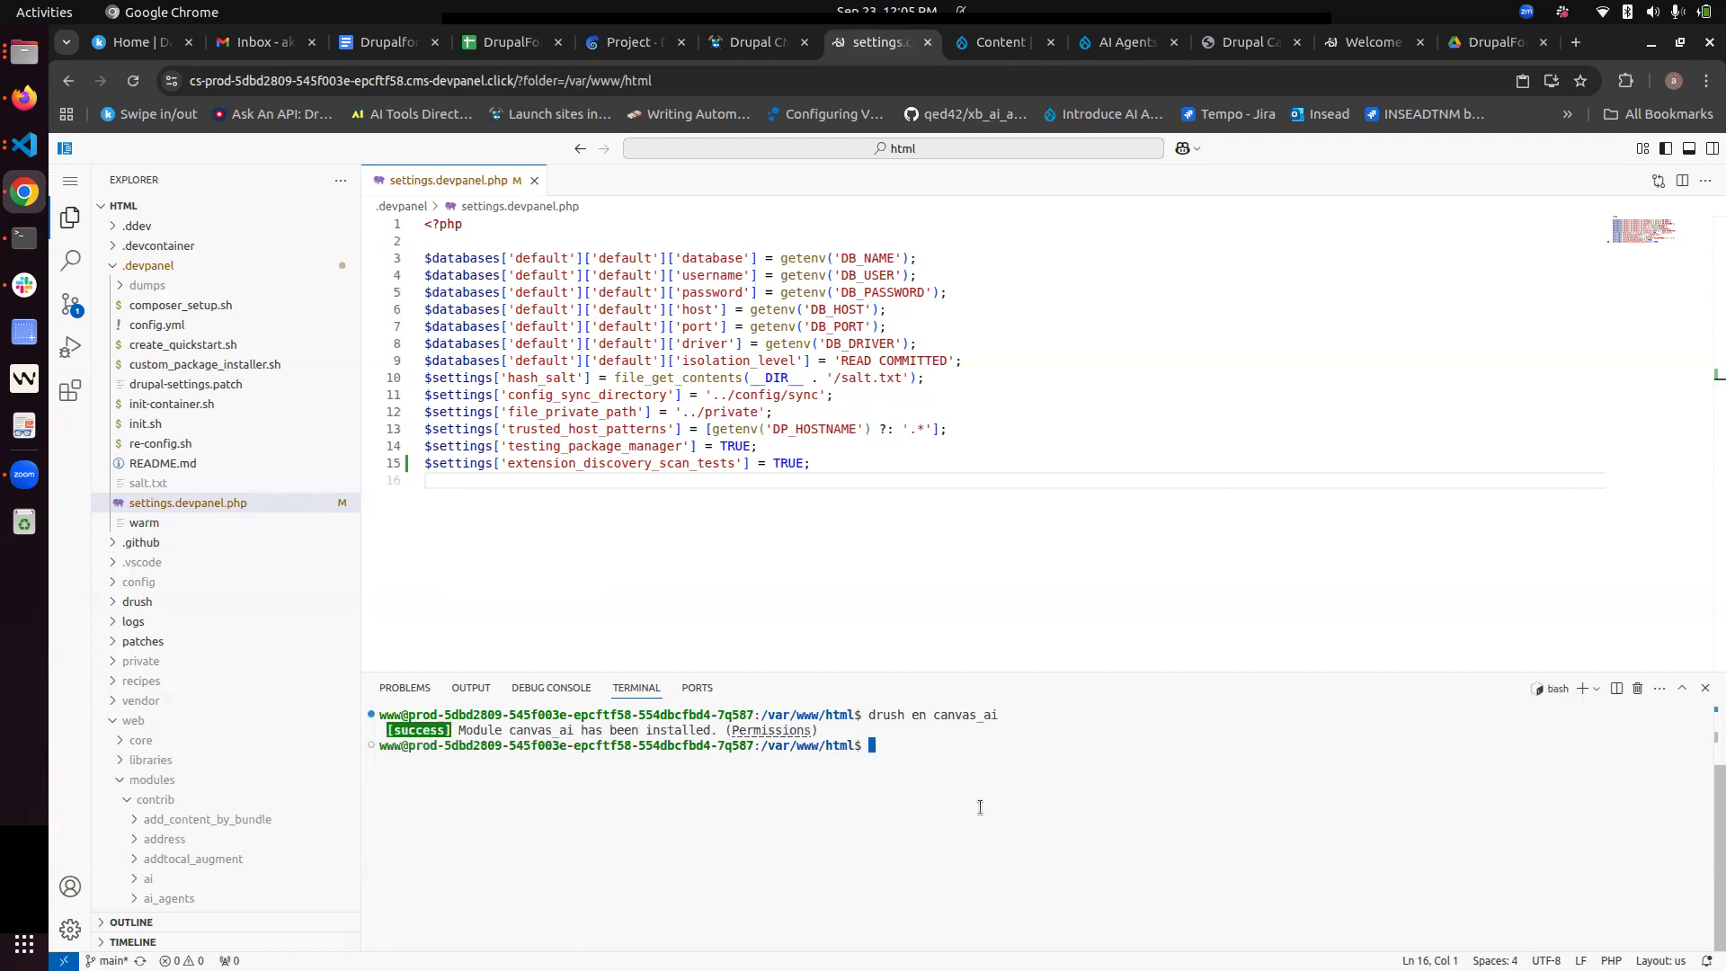
# Step: Return to the Canvas editor, reload it and open the Drupal Canvas AI assistant
pyautogui.click(1250, 42)
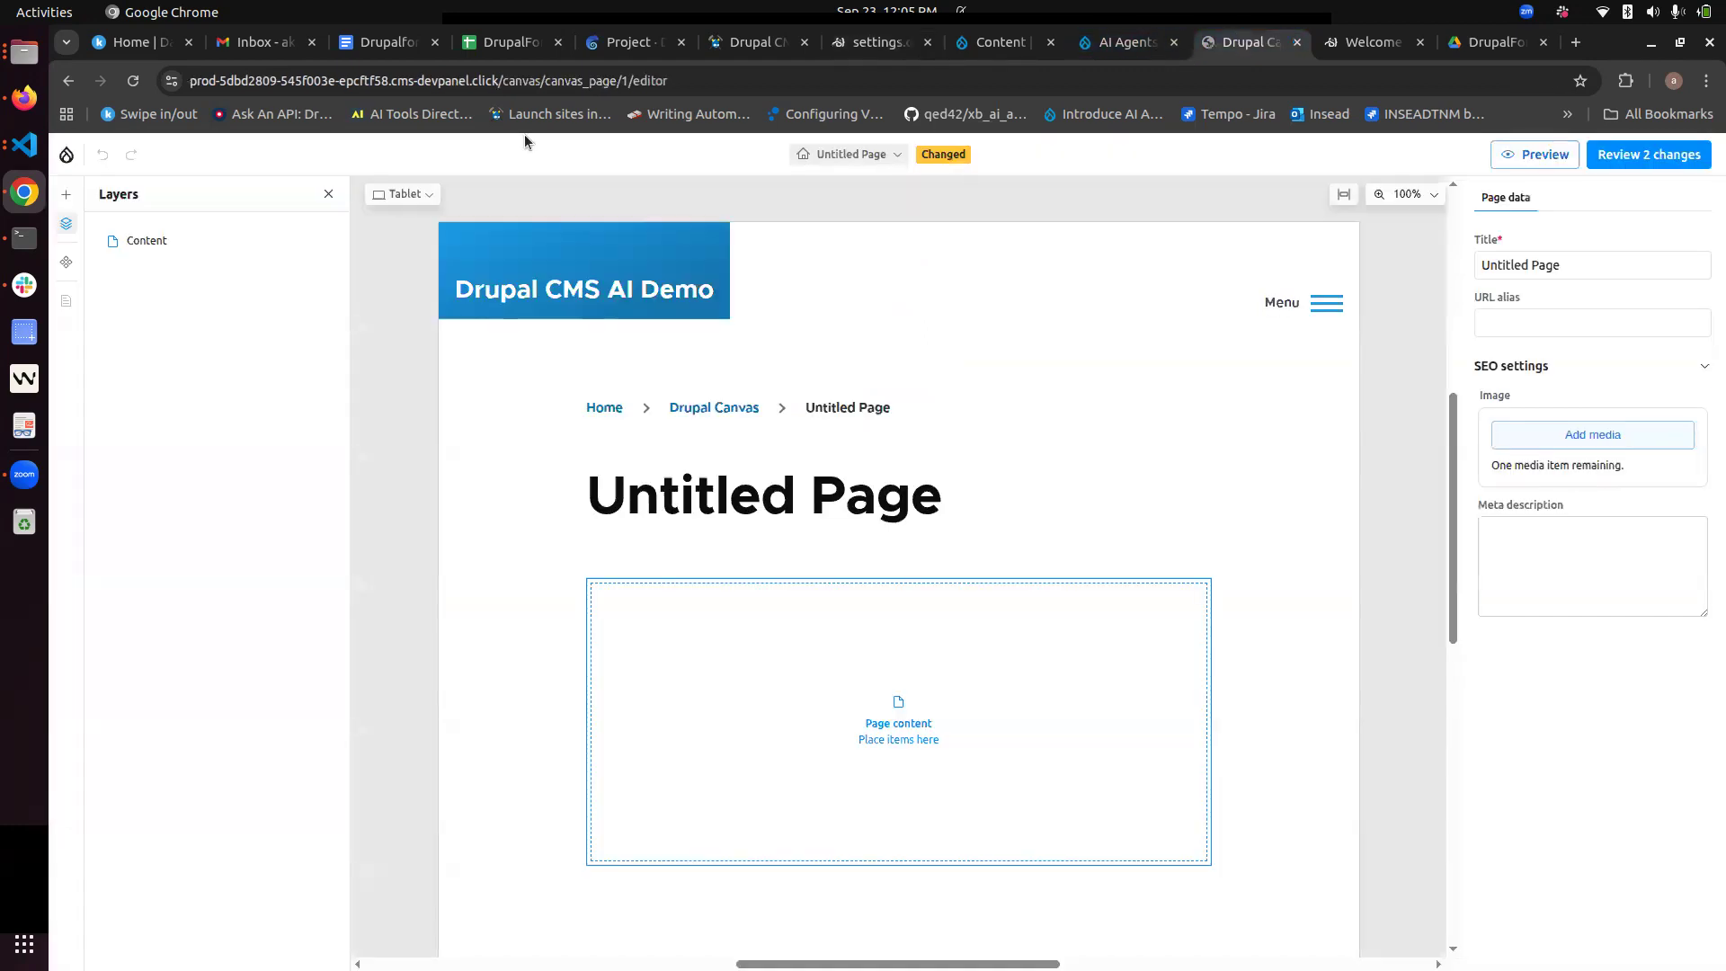
pyautogui.click(141, 80)
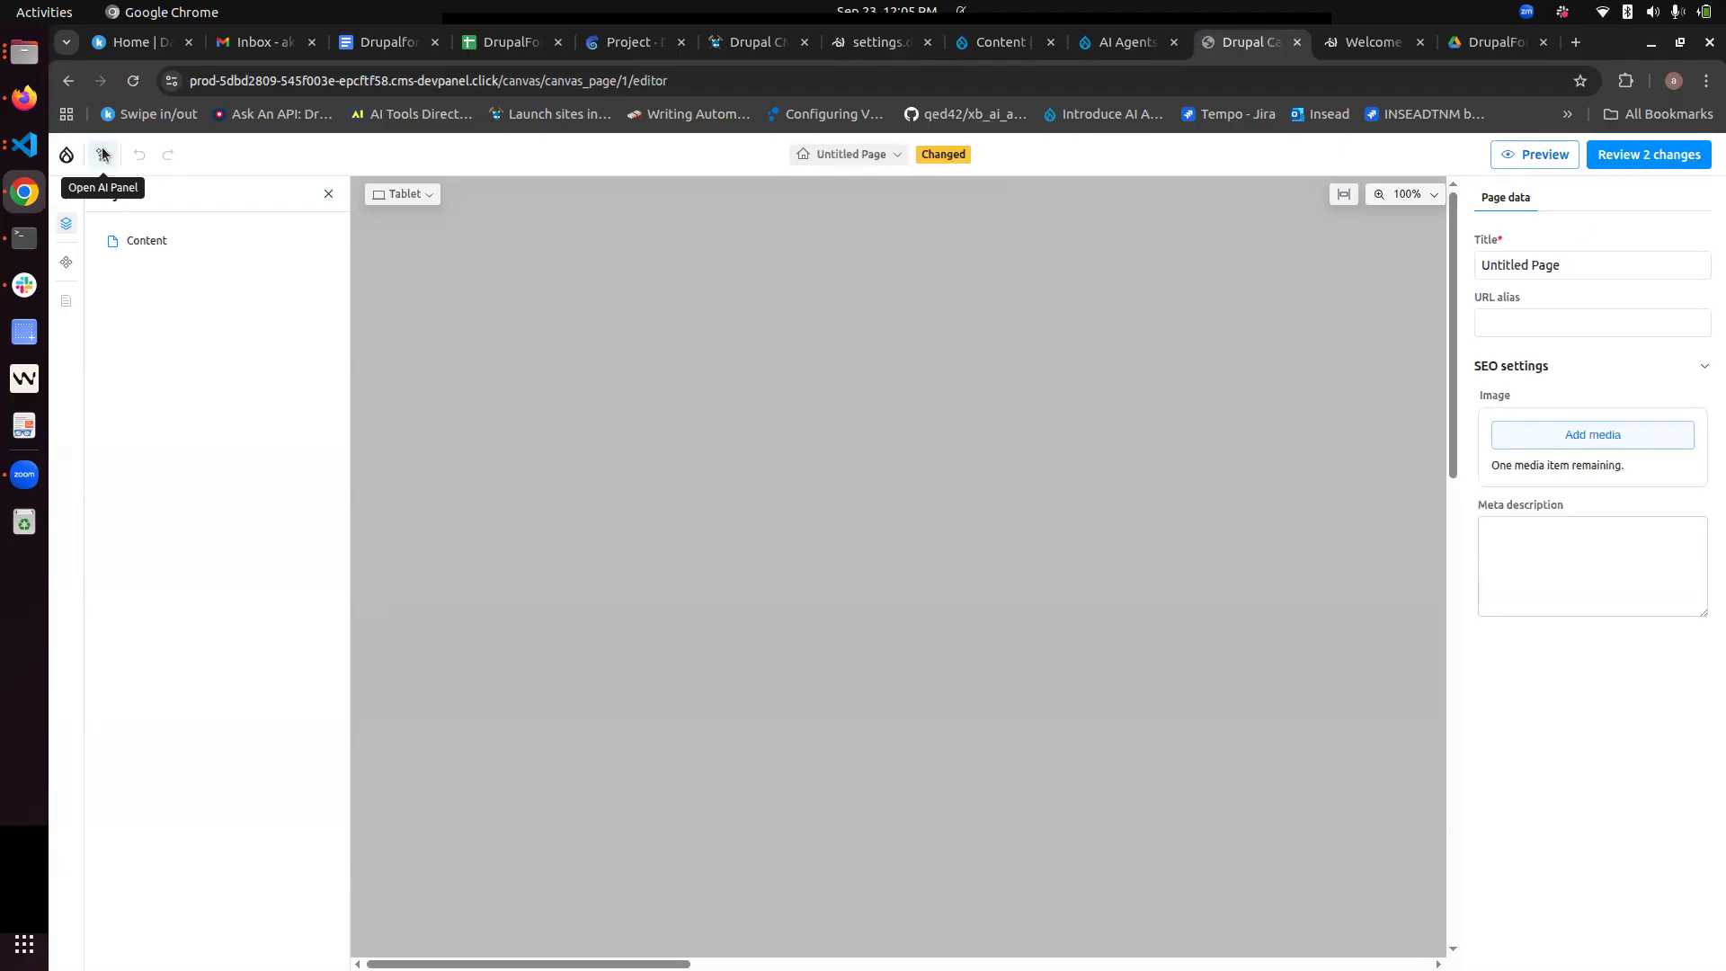
pyautogui.click(103, 153)
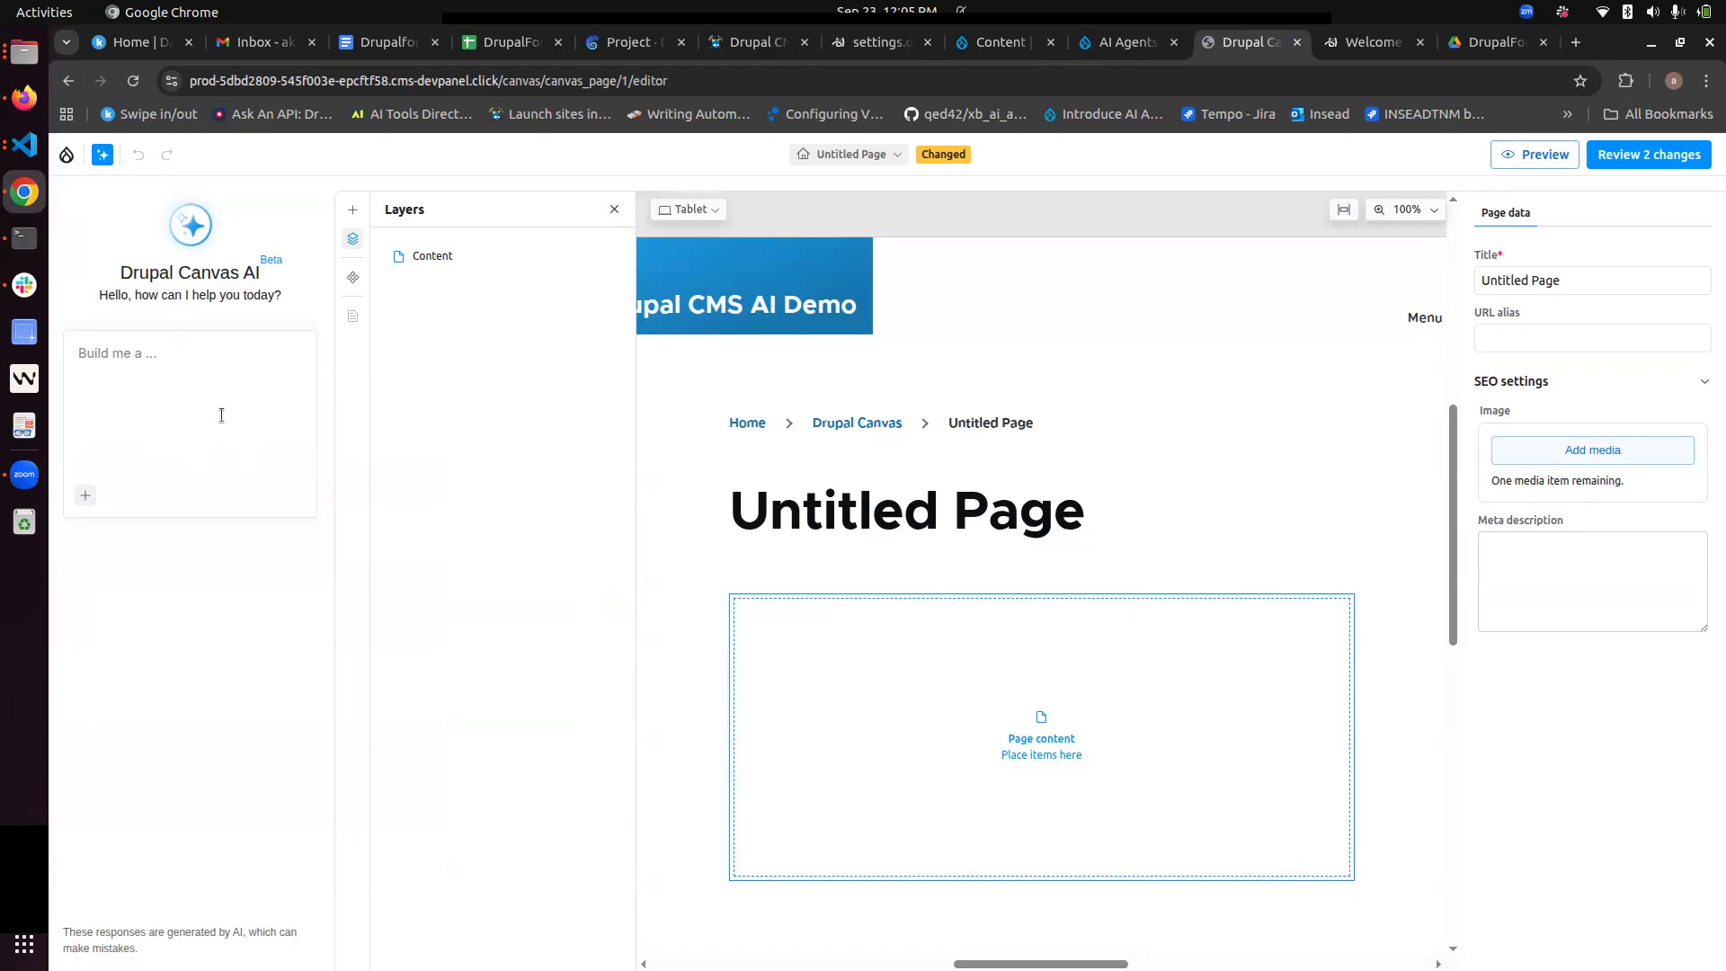
# Step: Display the component library beside the AI assistant and look over the page content area and the meta description field
pyautogui.click(354, 211)
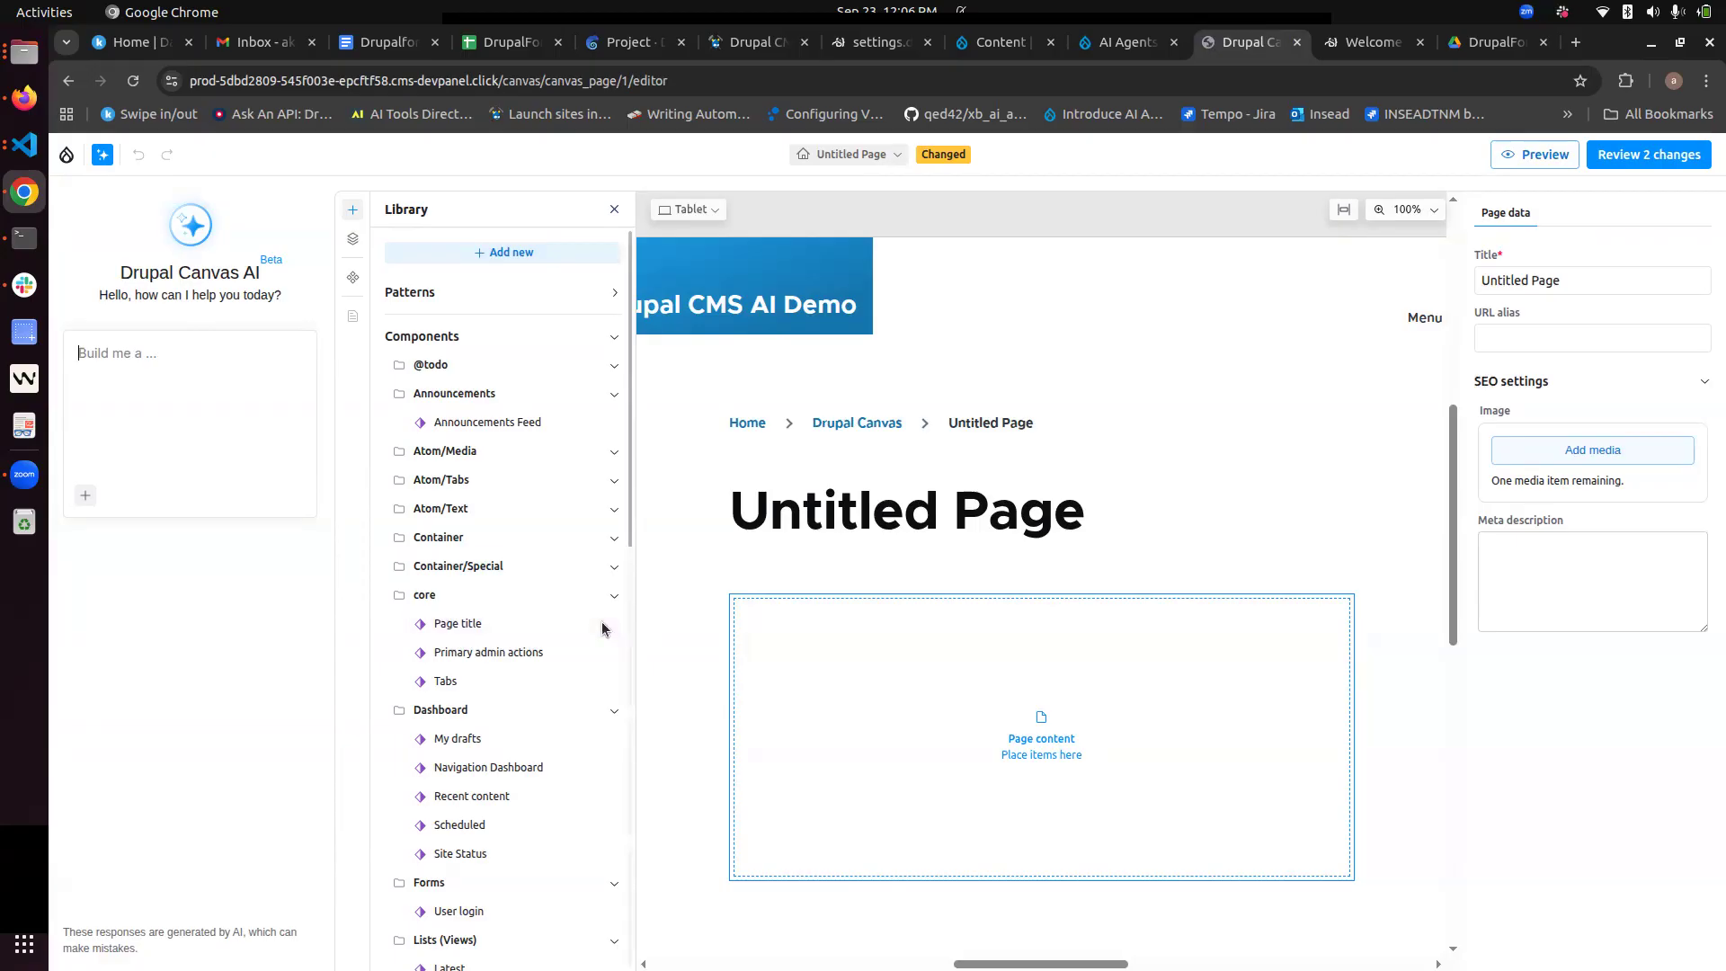
pyautogui.scroll(-3, 850, 639)
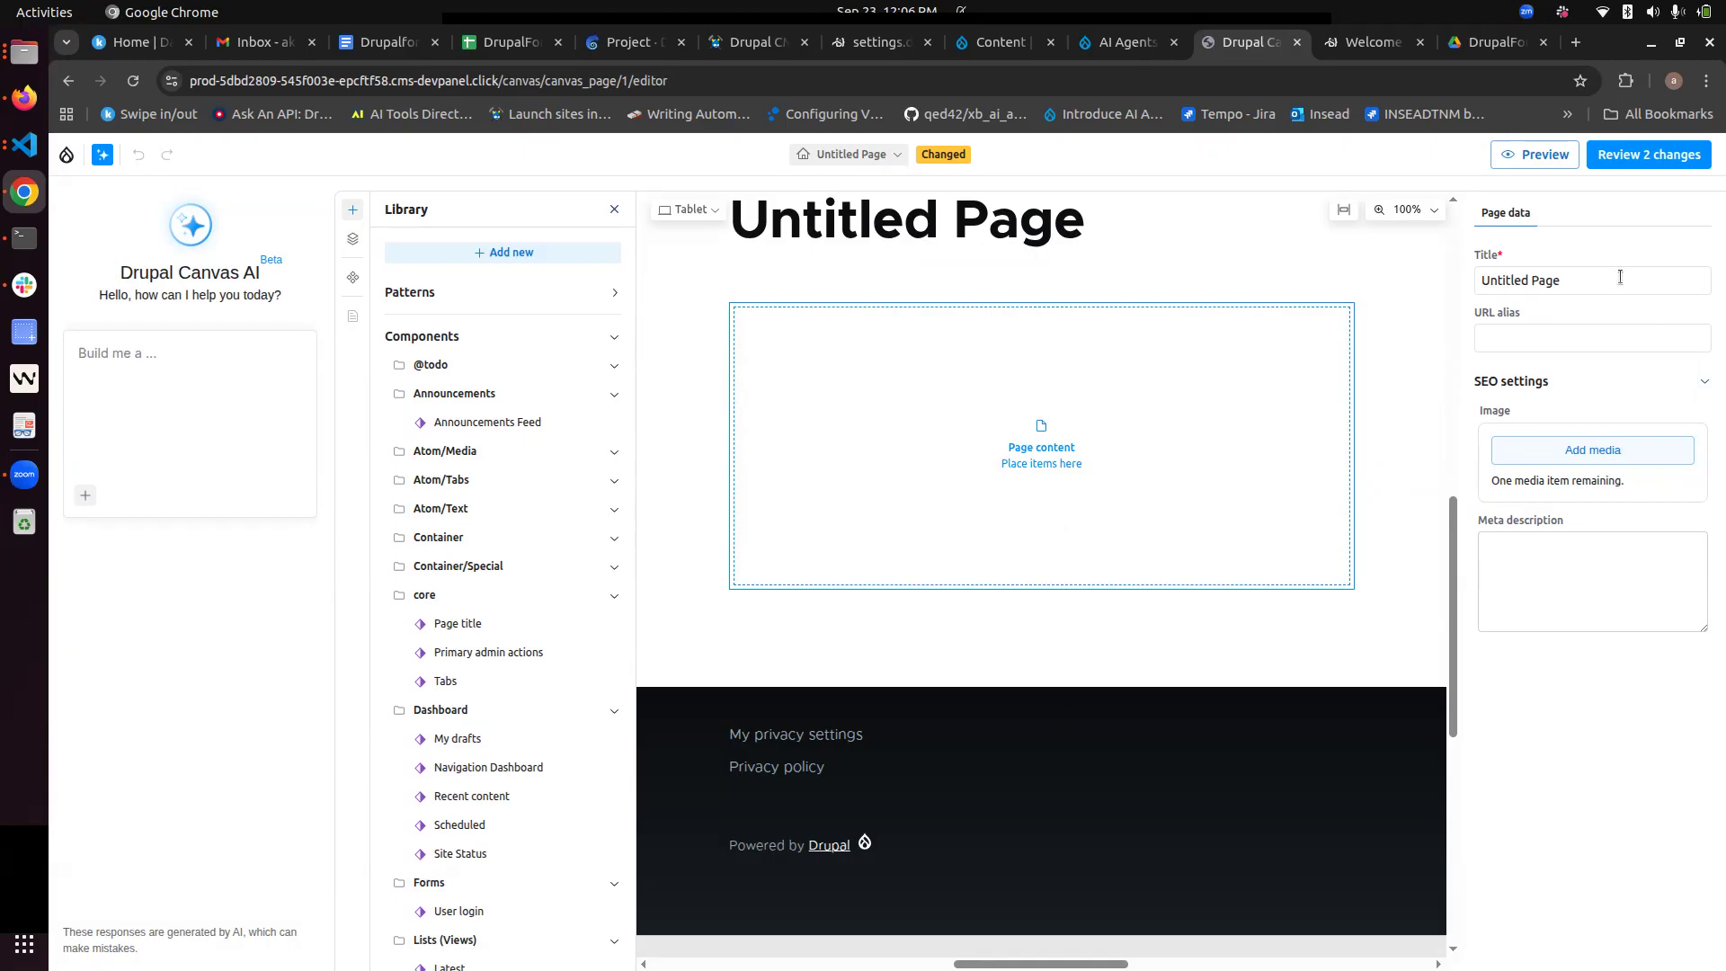
pyautogui.click(1548, 569)
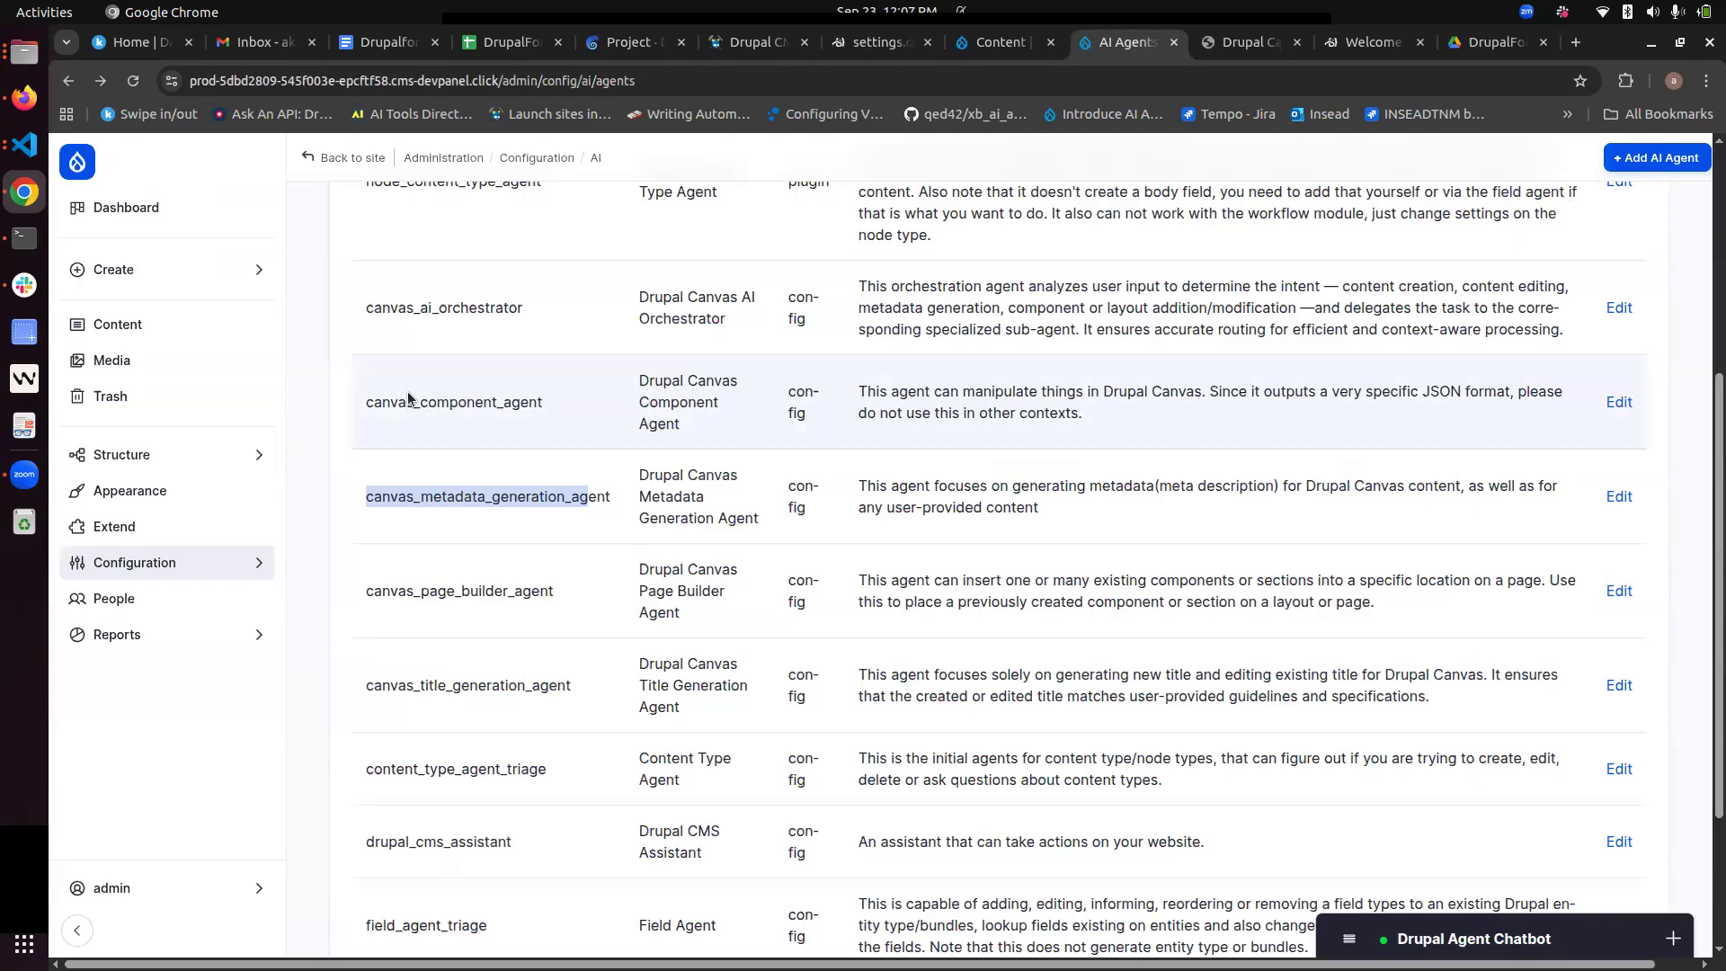
# Step: Search the AI agents list for "canvas_"
pyautogui.scroll(1, 512, 426)
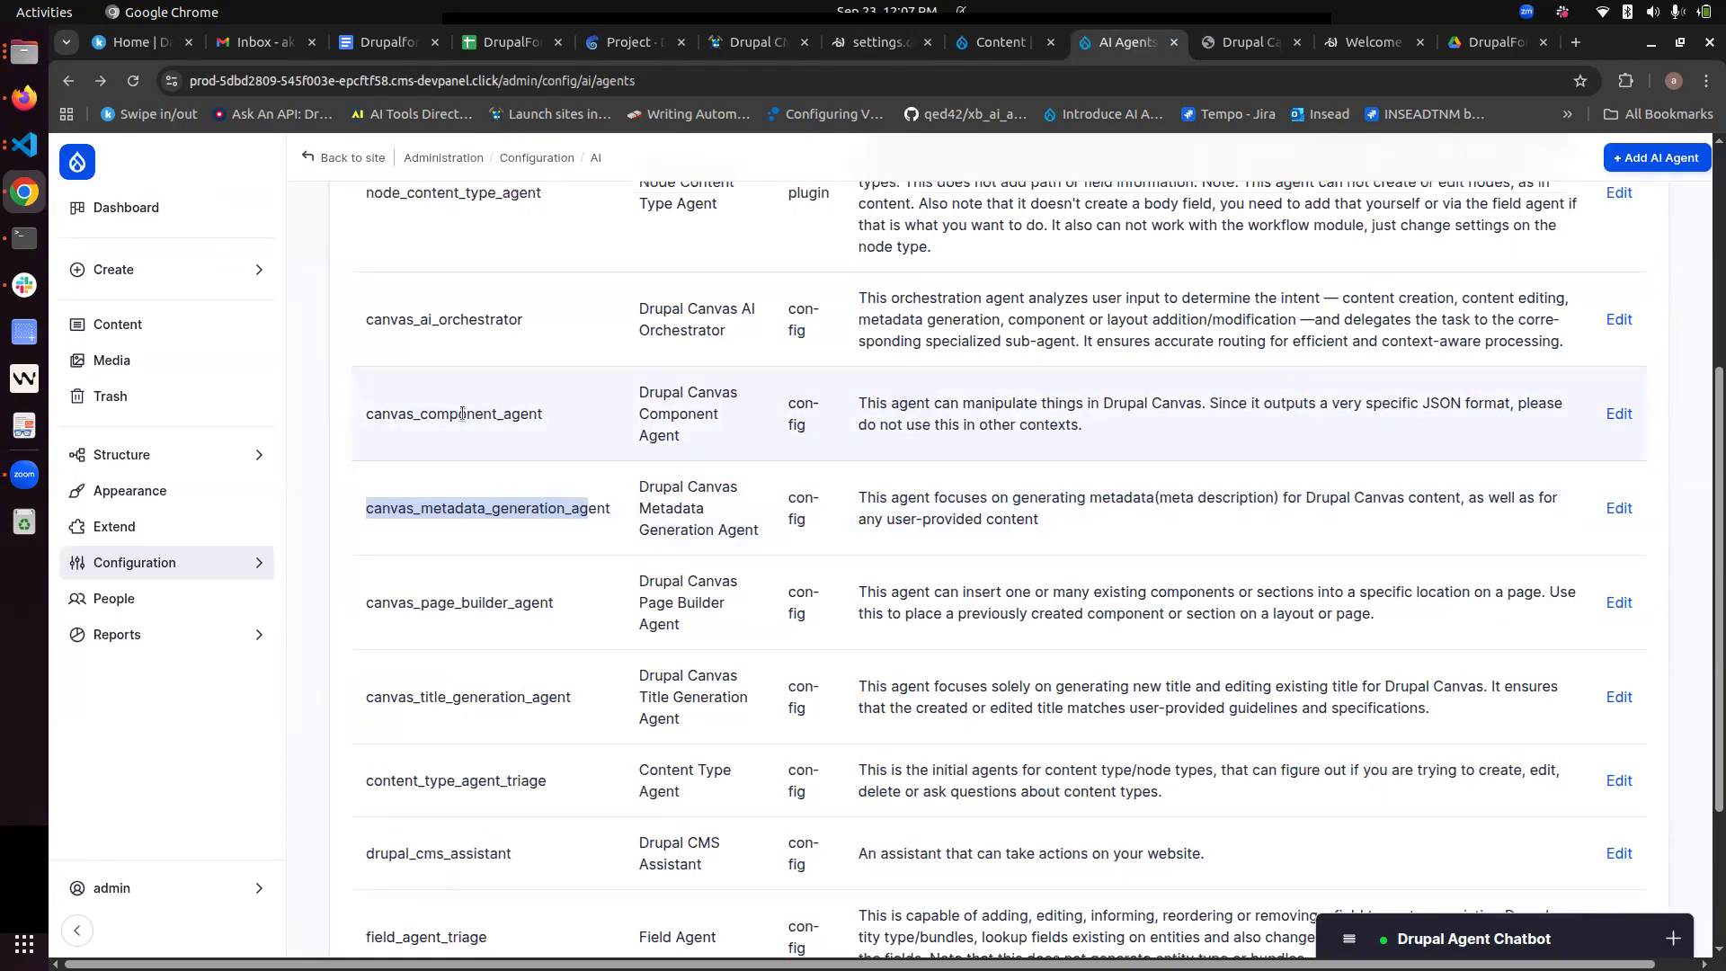
pyautogui.hotkey('ctrl', 'f')
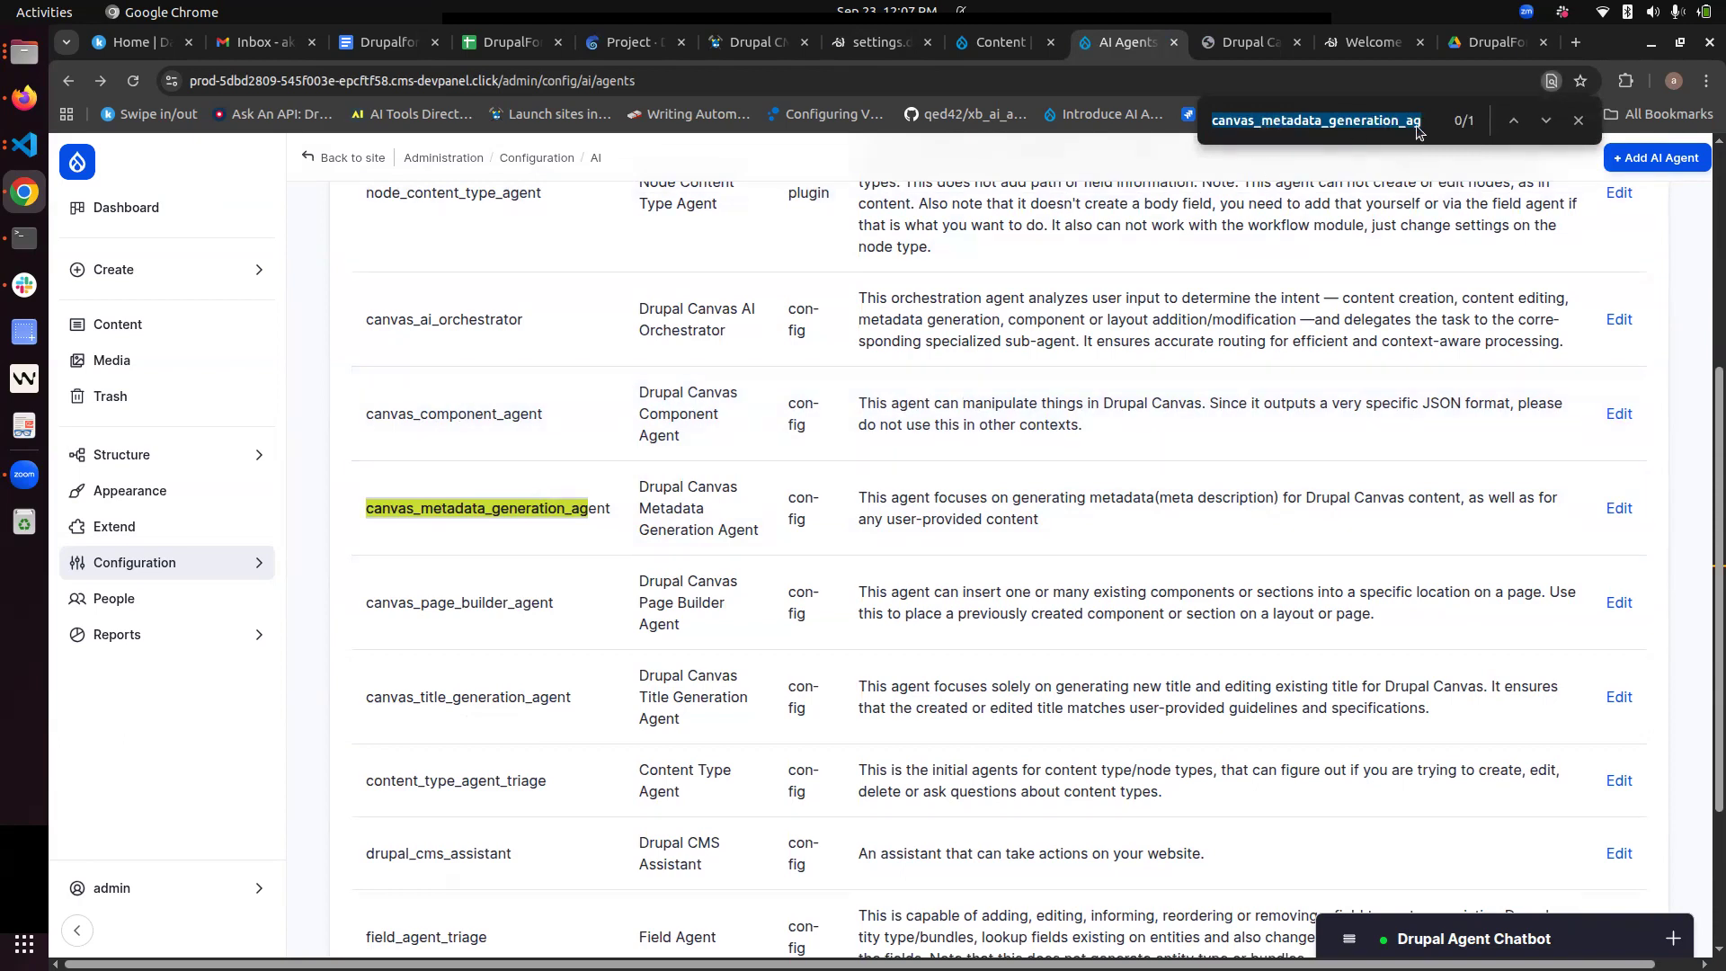
pyautogui.moveTo(1422, 120); pyautogui.dragTo(1261, 131)
pyautogui.press('BackSpace')
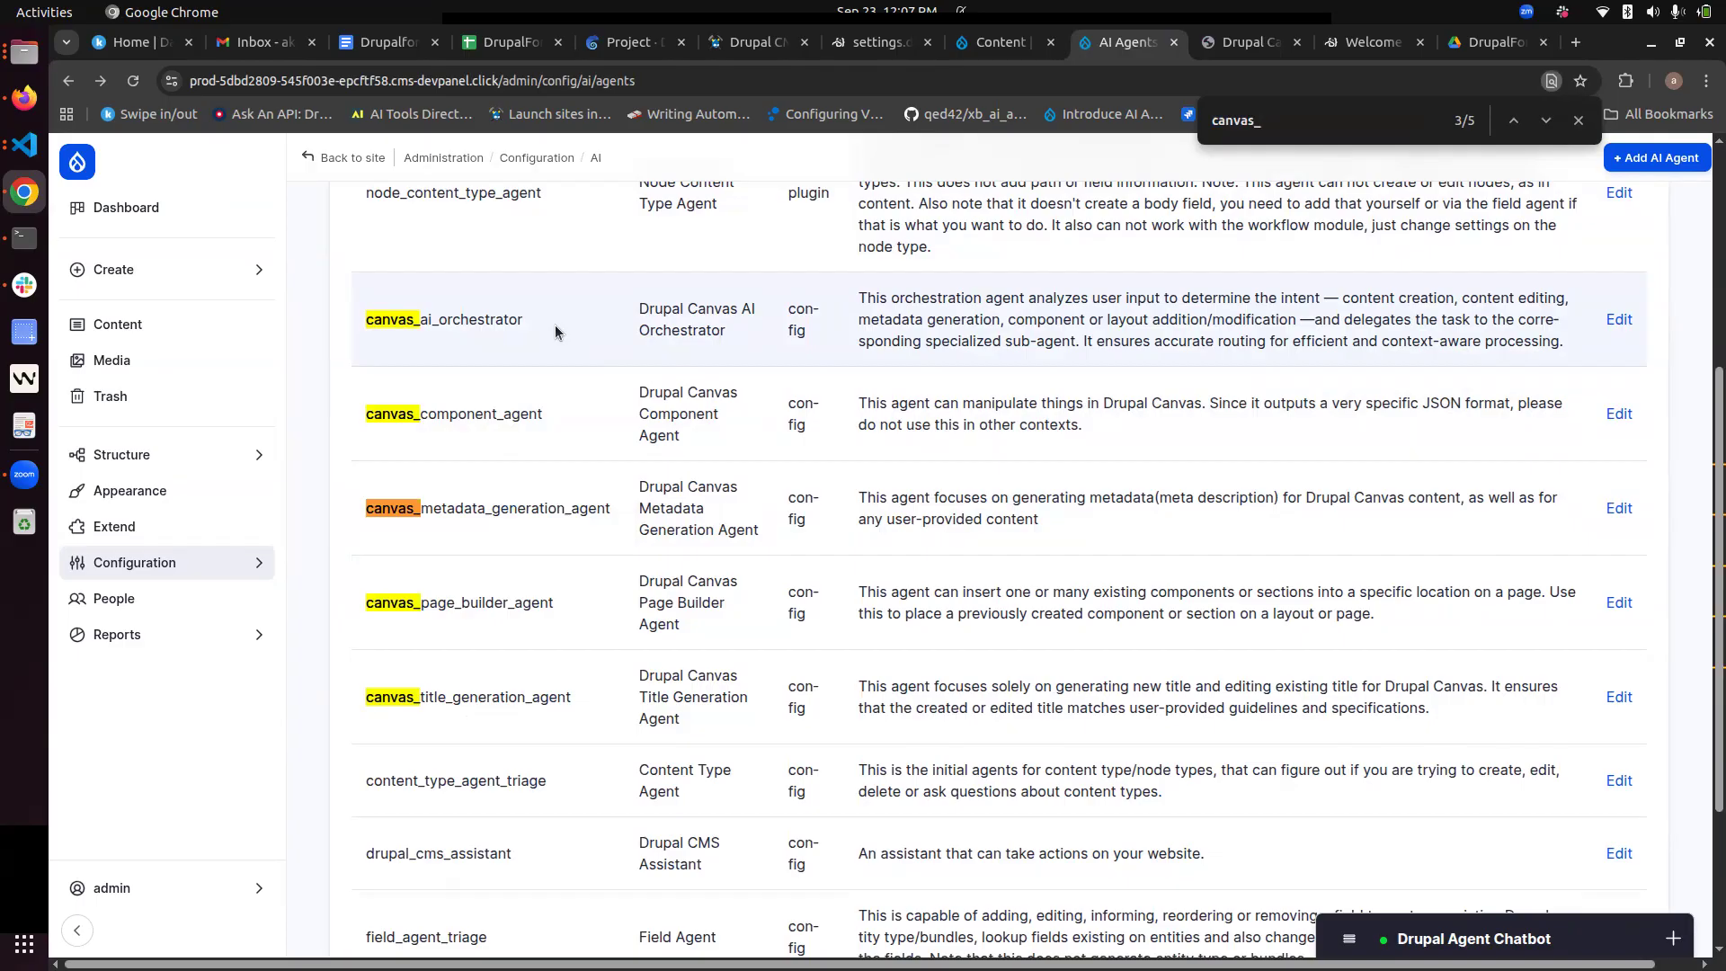
# Step: Examine the Canvas component, metadata generation, page builder and title generation agents in the AI agents list
pyautogui.click(1245, 42)
pyautogui.click(1106, 41)
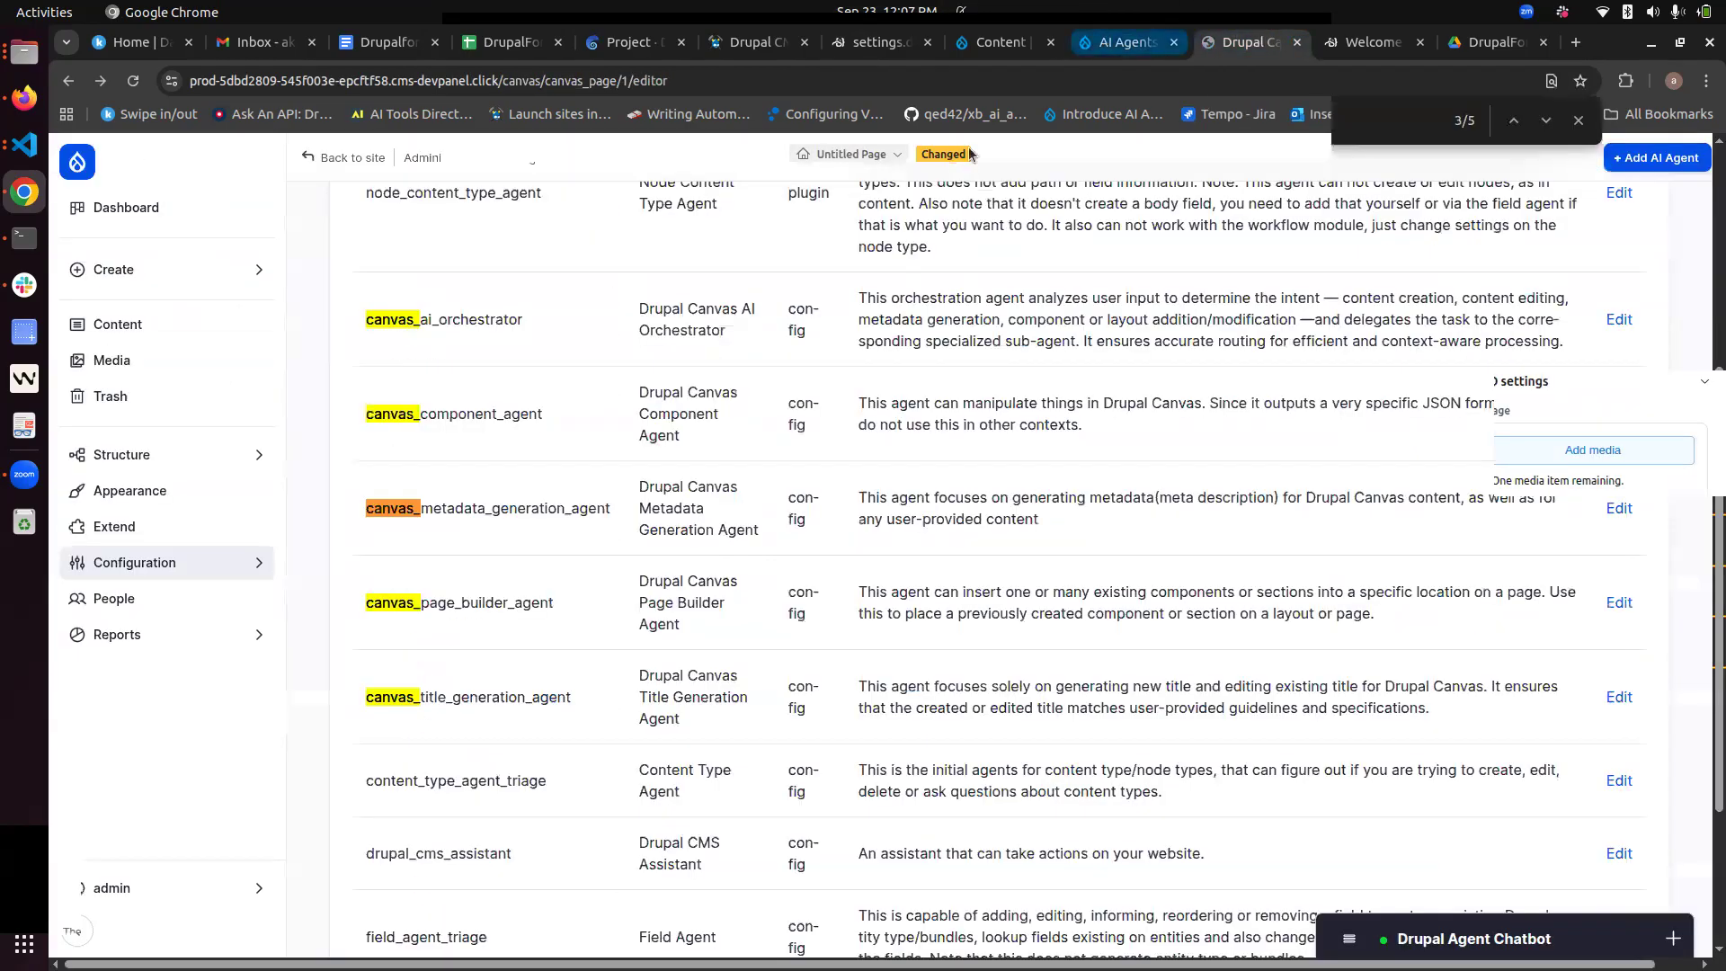
pyautogui.moveTo(383, 407); pyautogui.dragTo(575, 698)
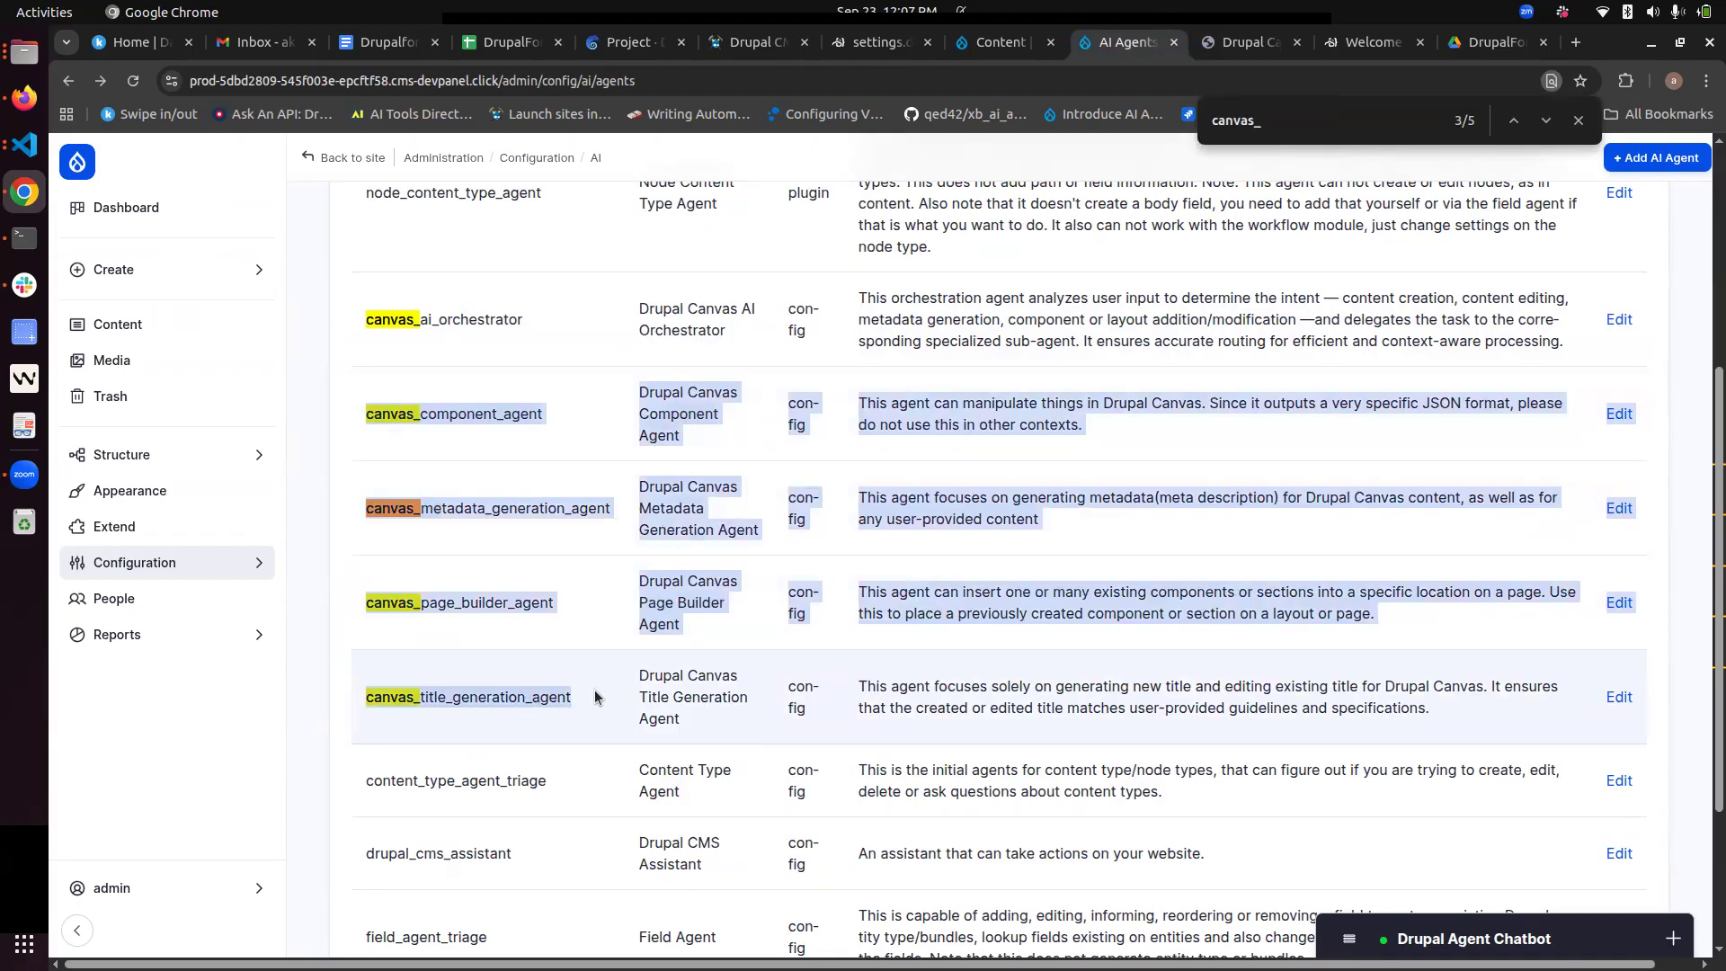
pyautogui.click(595, 689)
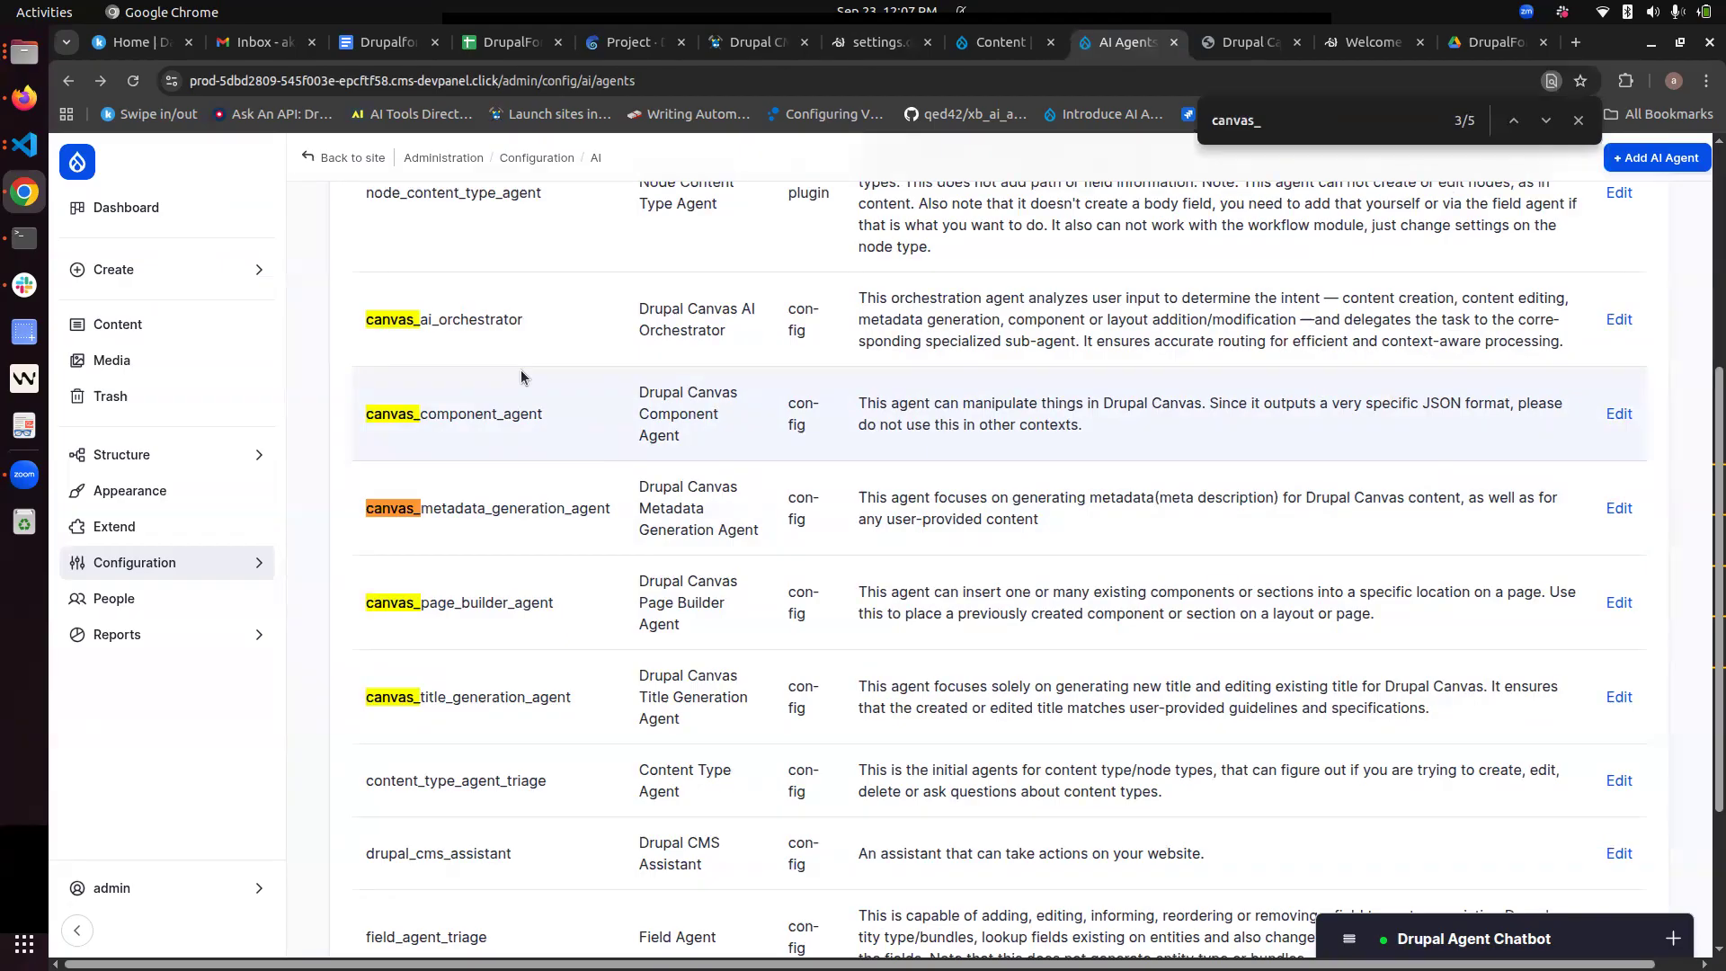
pyautogui.doubleClick(360, 414)
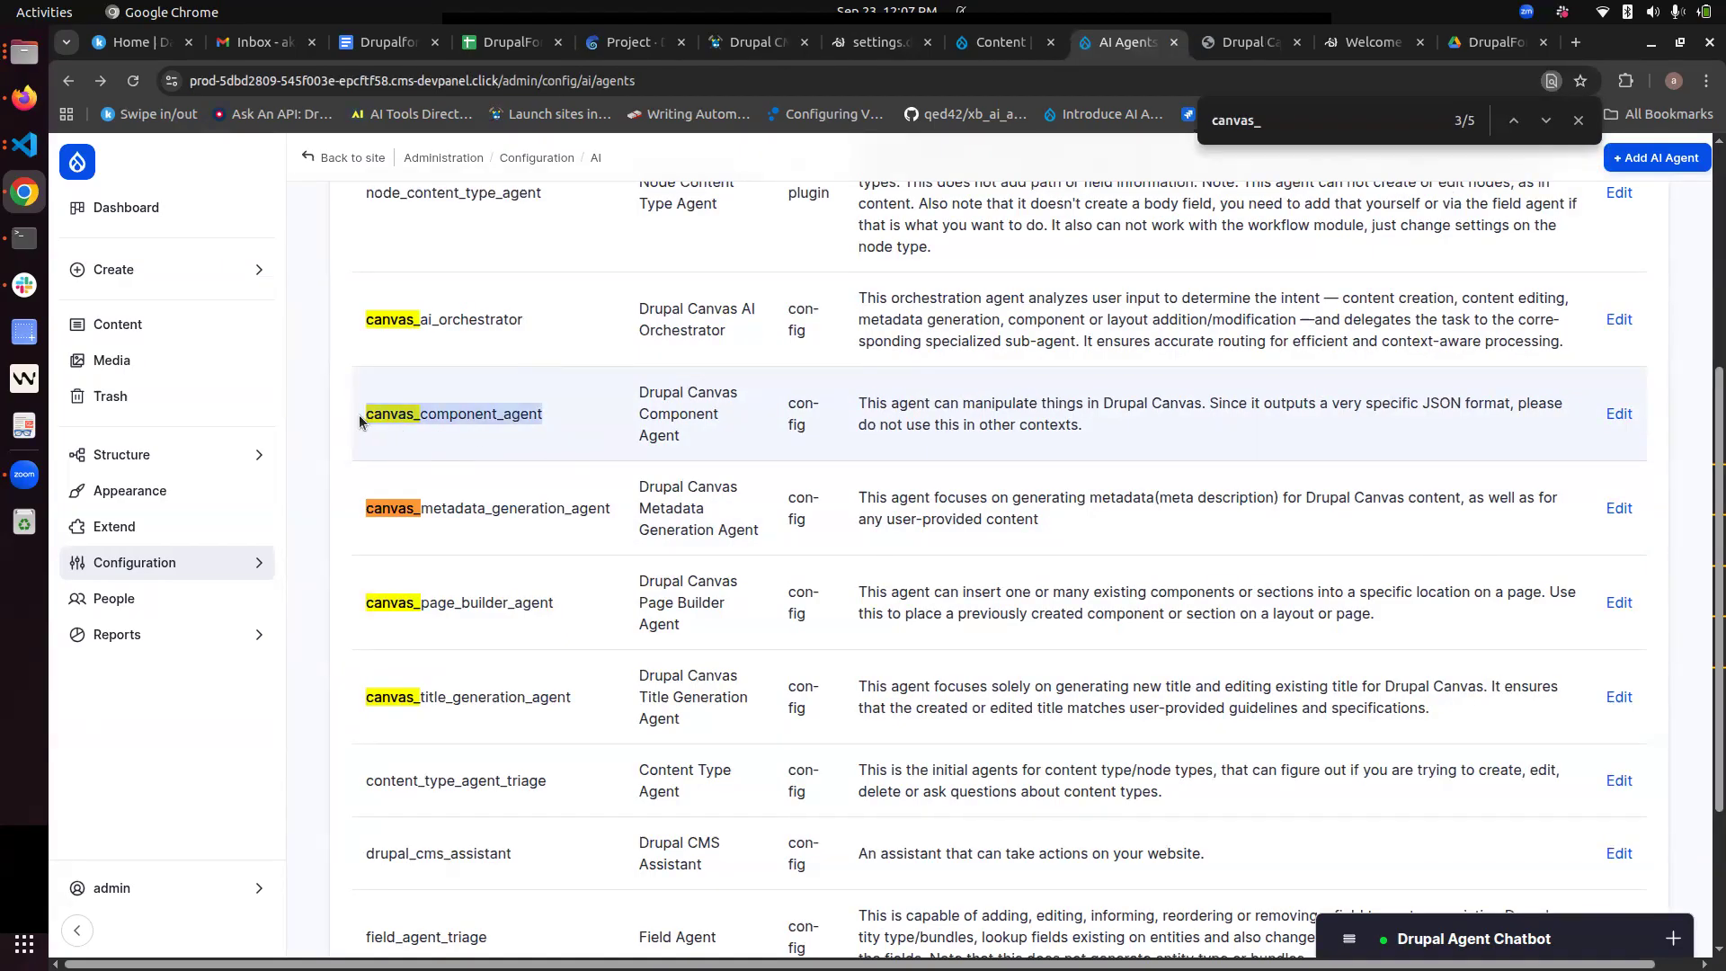
pyautogui.moveTo(577, 697); pyautogui.dragTo(362, 697)
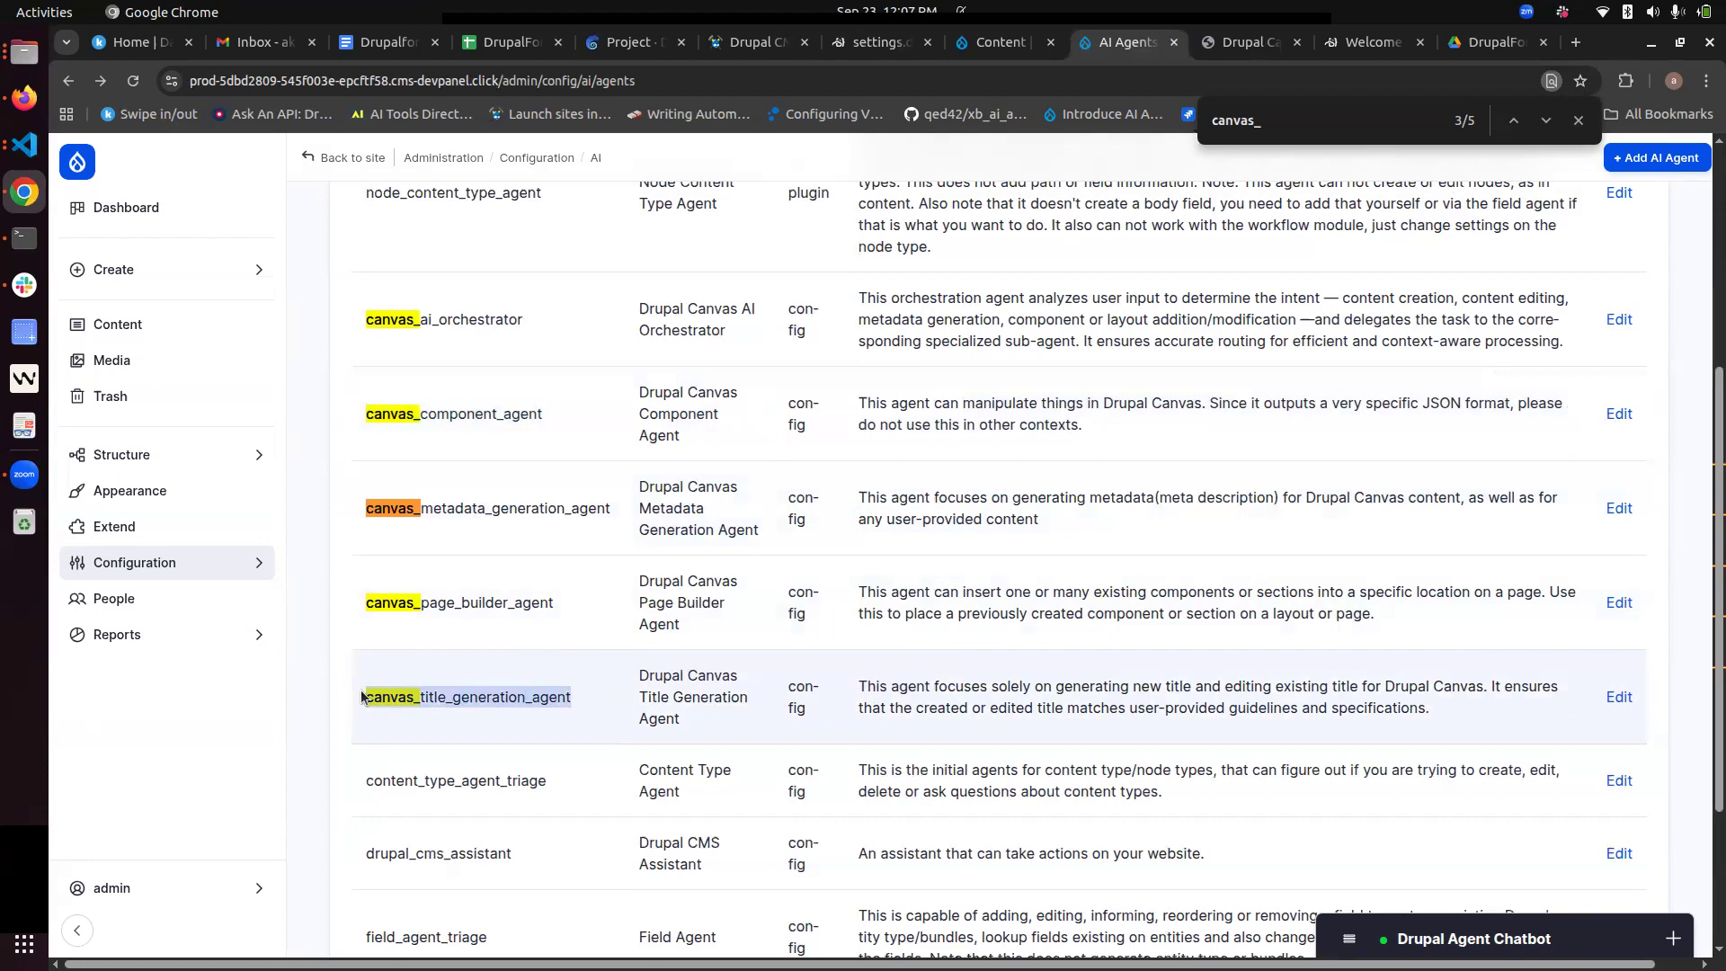
pyautogui.moveTo(576, 614); pyautogui.dragTo(362, 604)
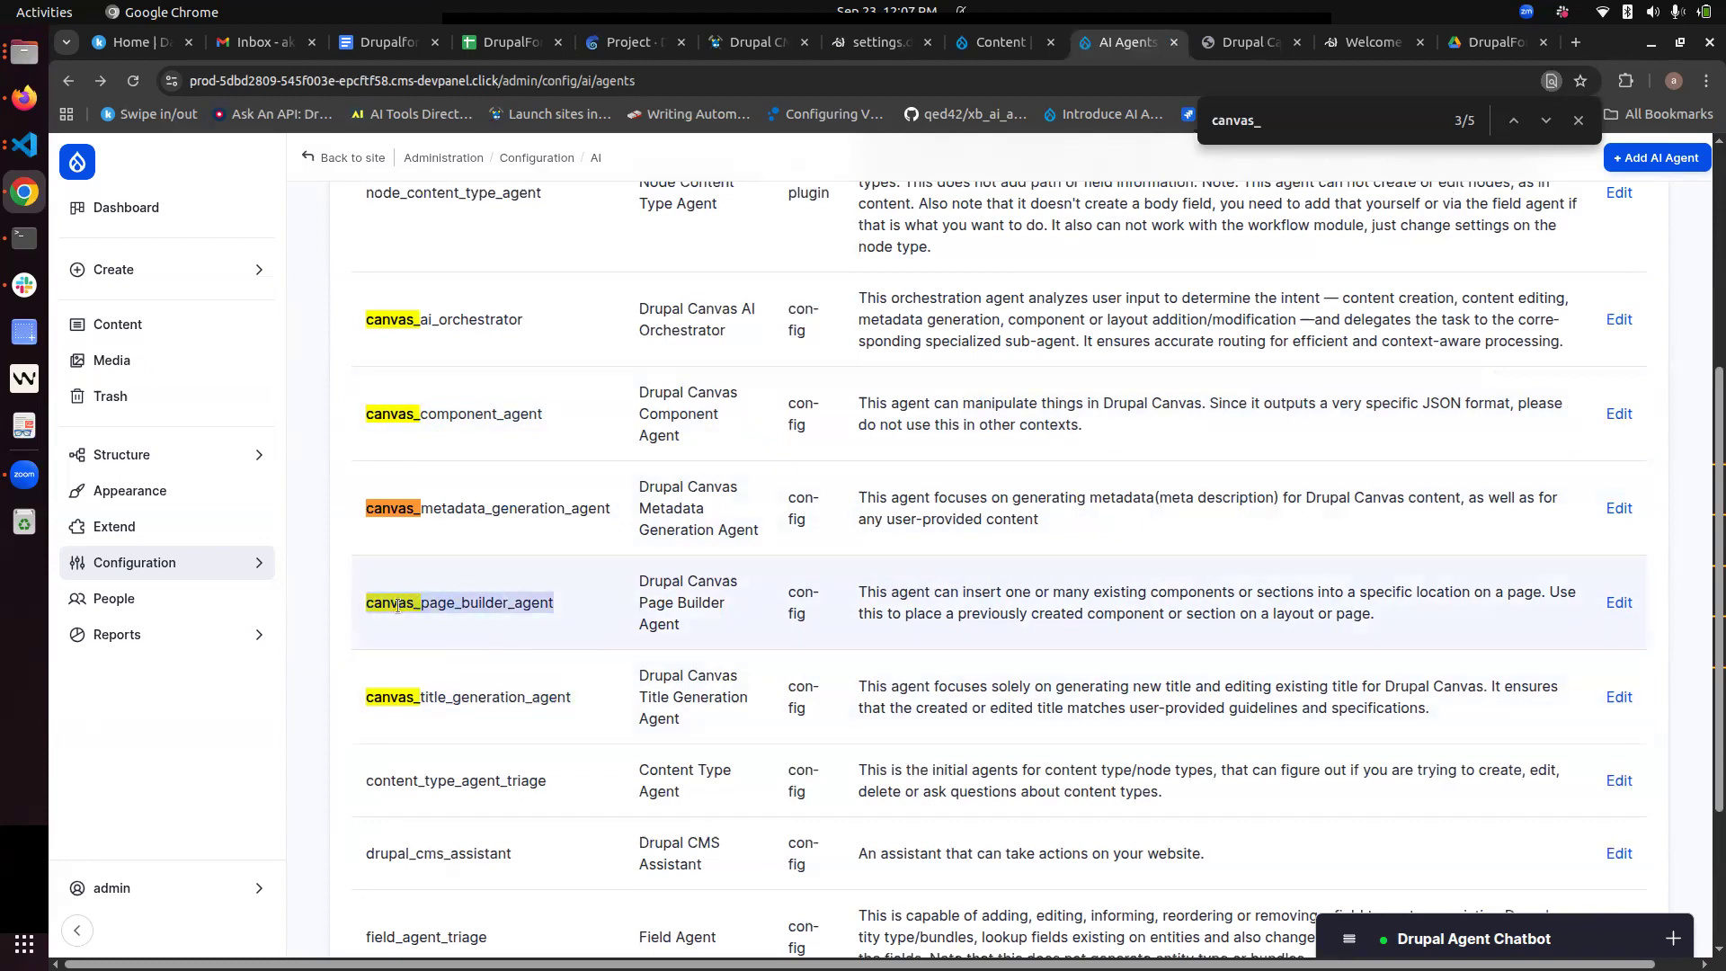
# Step: Back in the Canvas editor, ask the AI to "Create a hero banner component with a title and sub heading"
pyautogui.click(1231, 38)
pyautogui.click(284, 346)
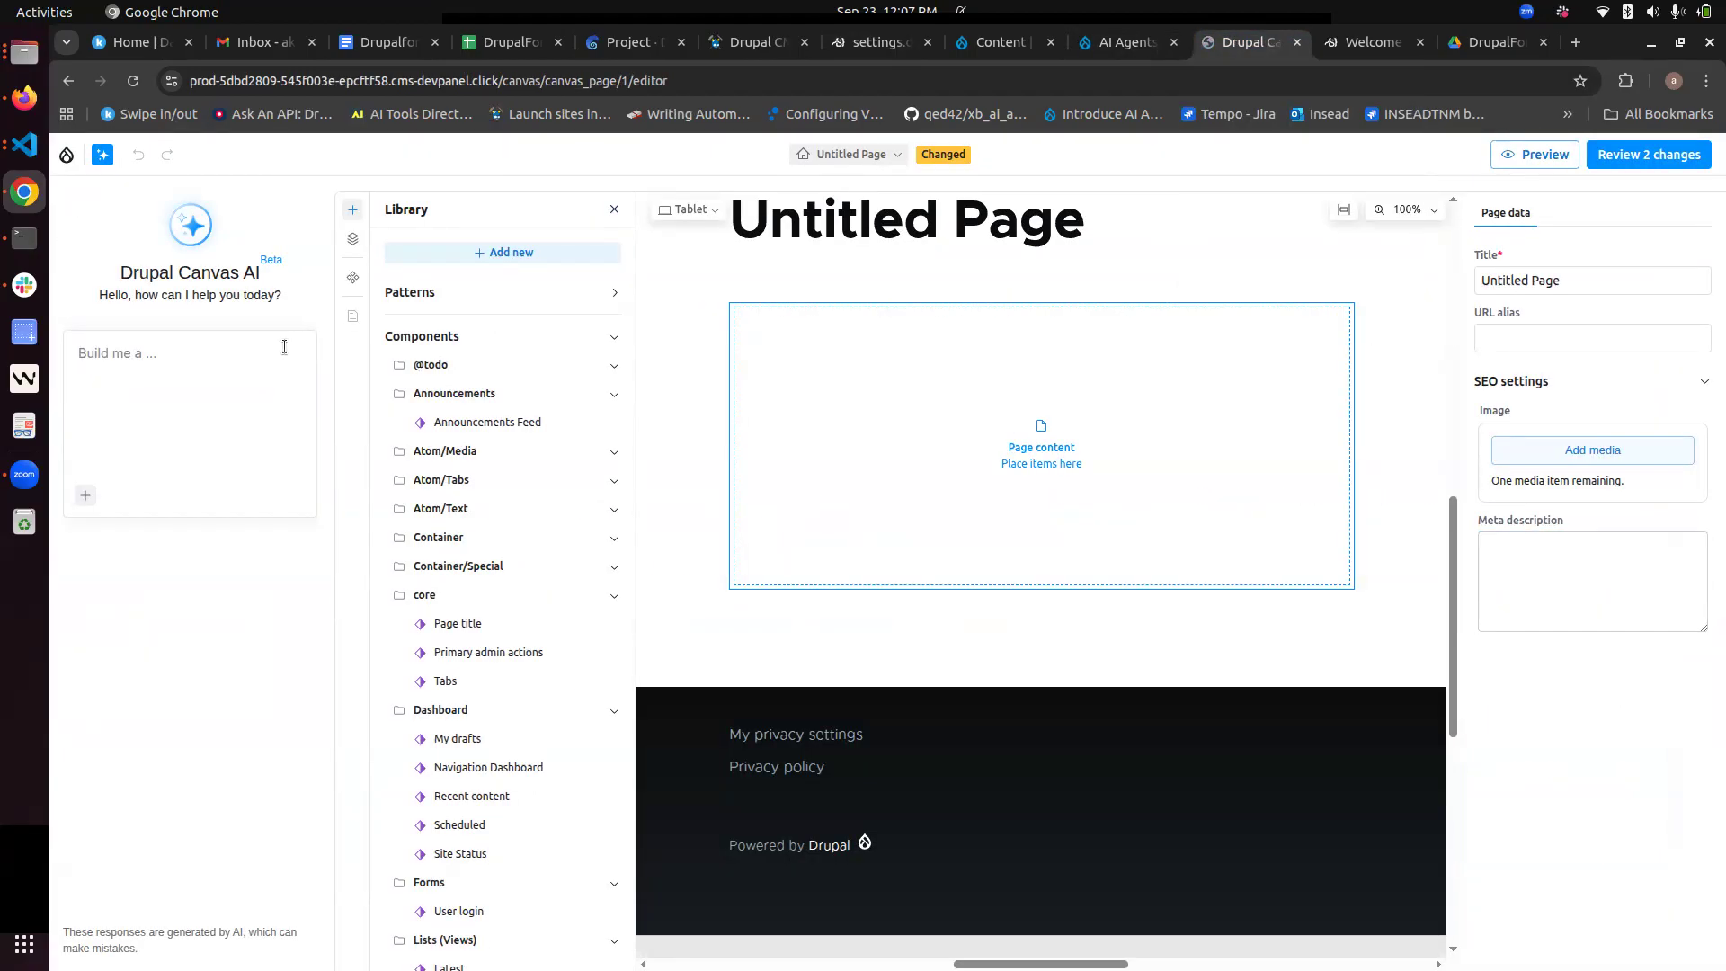
pyautogui.write('Create a hero banner component with')
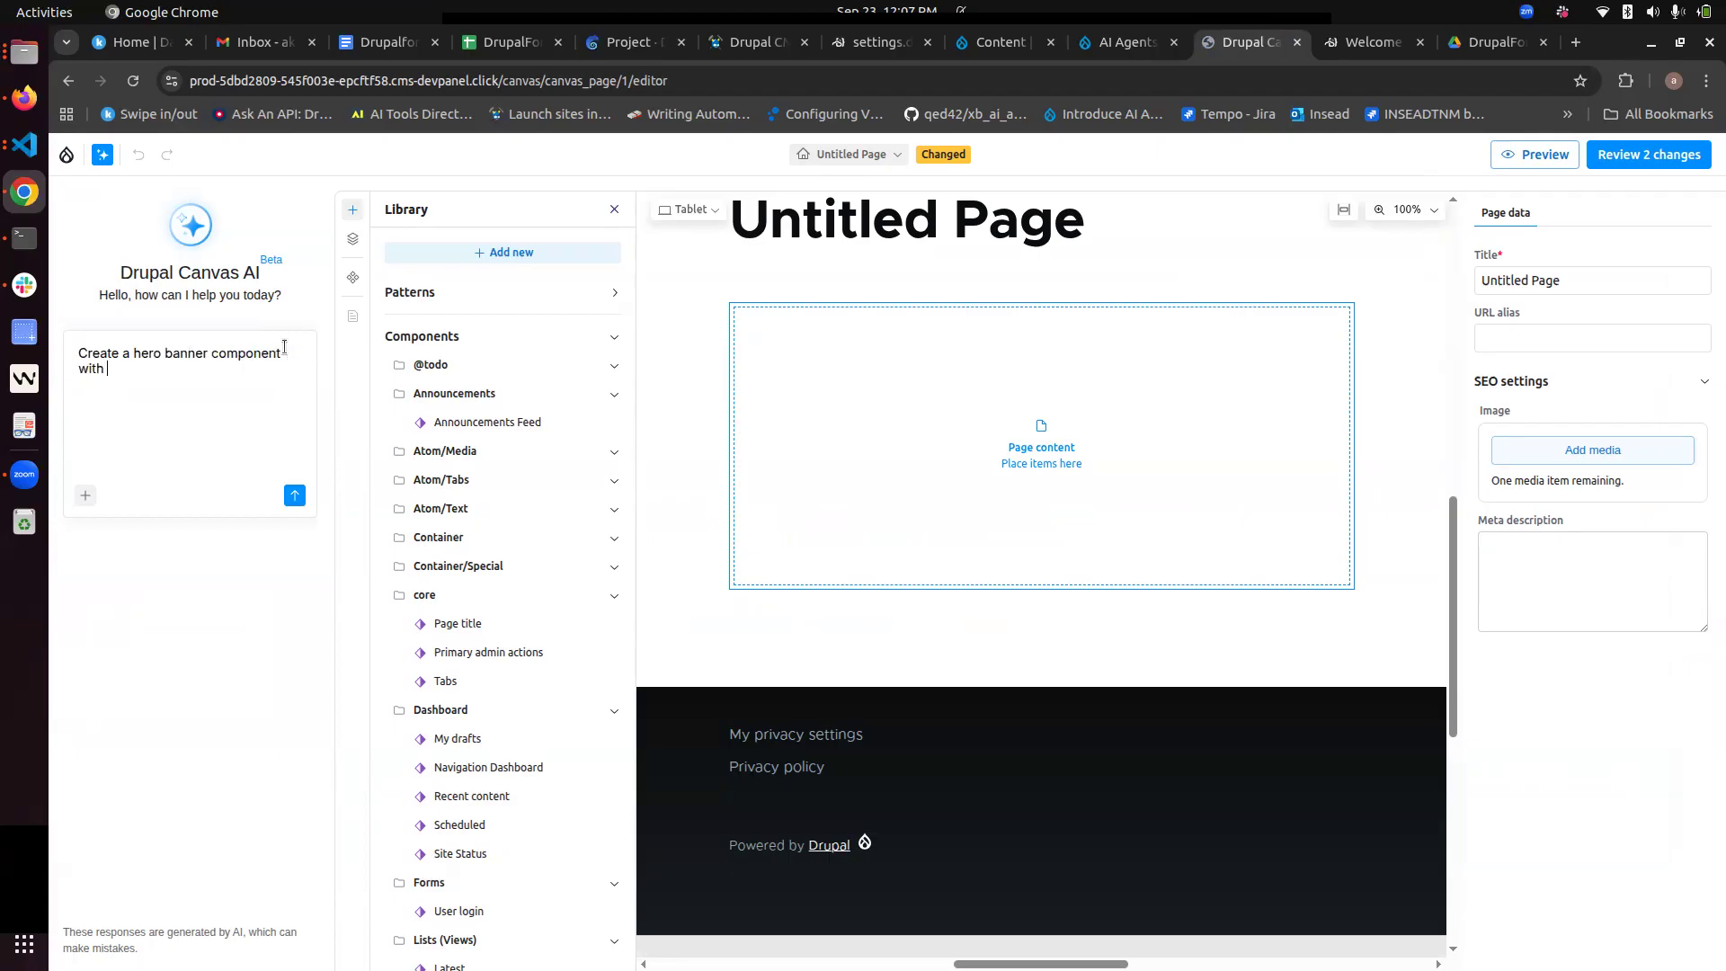
pyautogui.write(' a title and sub heading')
pyautogui.press('Return')
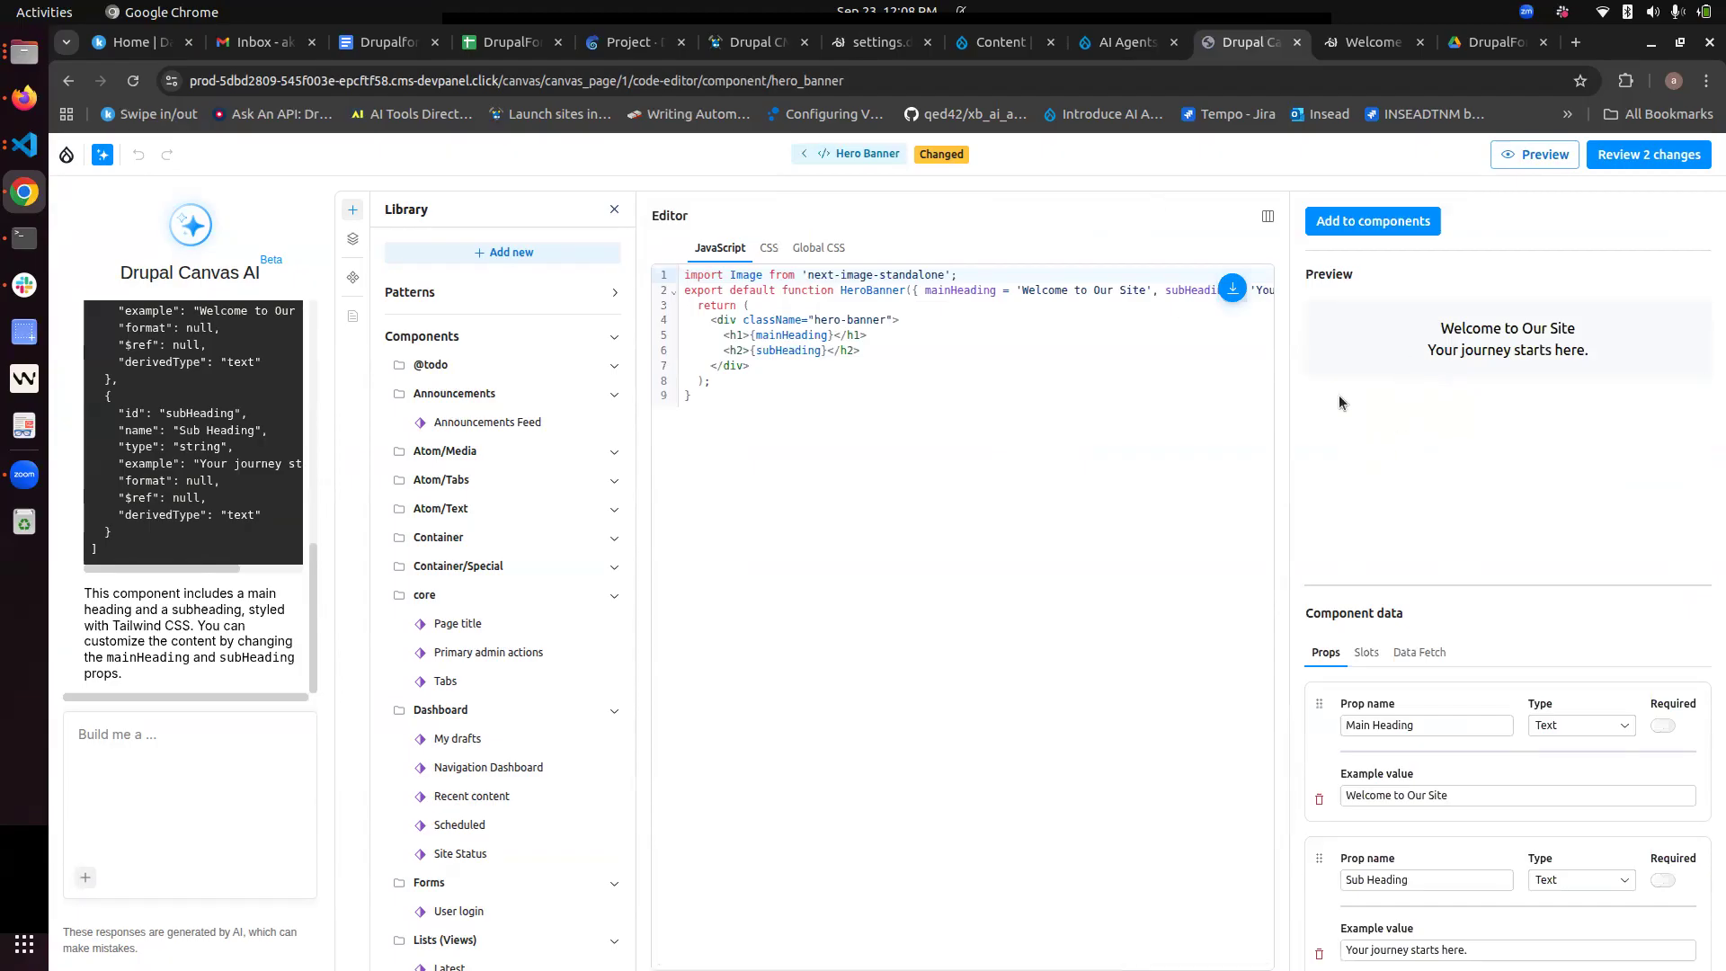
# Step: Examine the hero banner's generated JavaScript, its heading props and its preview, widening the preview area
pyautogui.click(923, 401)
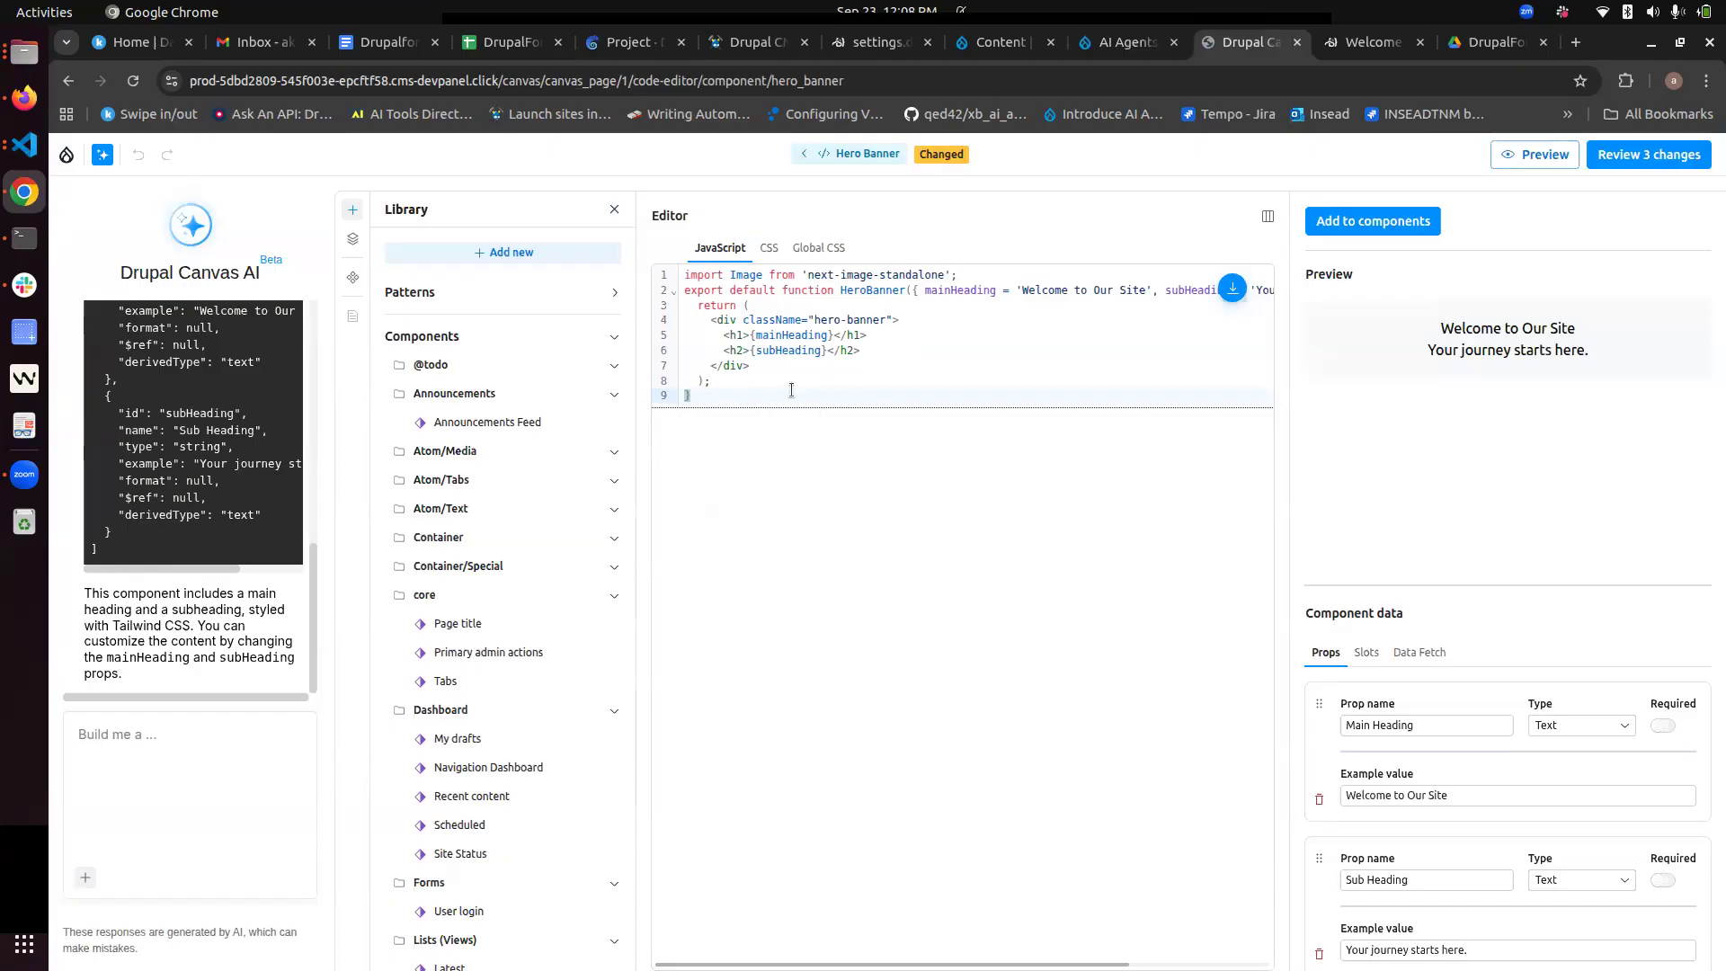
pyautogui.hscroll(2, 903, 361)
pyautogui.hscroll(-2, 965, 365)
pyautogui.scroll(-1, 1461, 770)
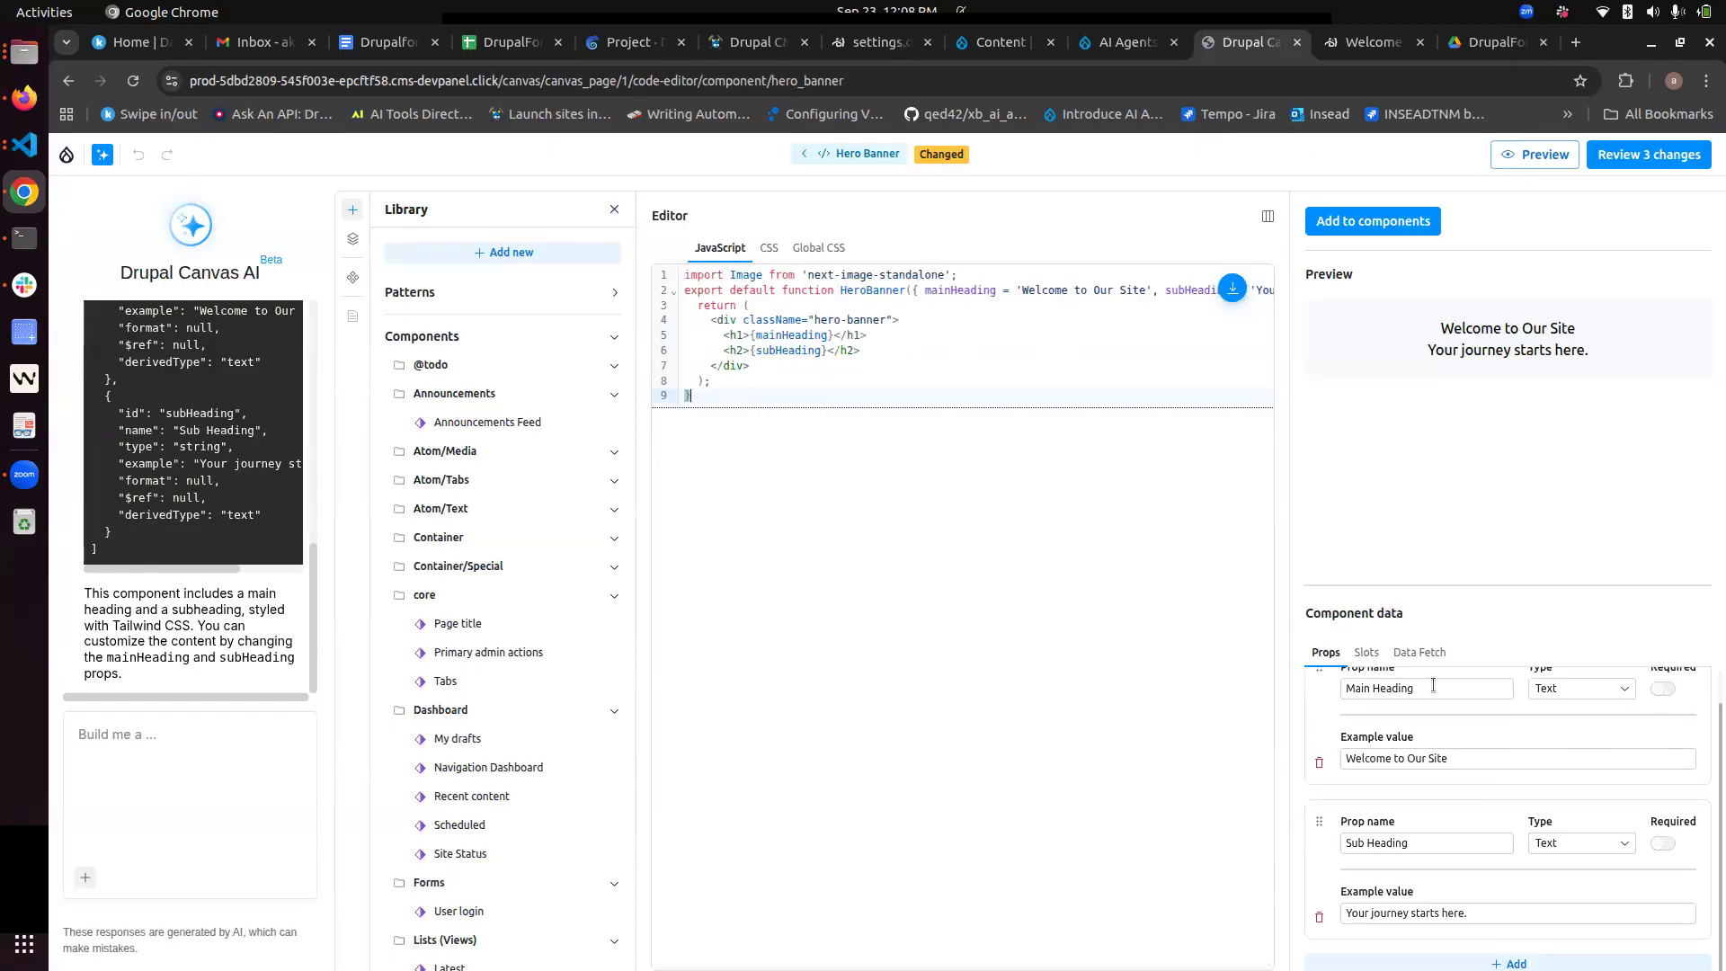
pyautogui.scroll(1, 1443, 864)
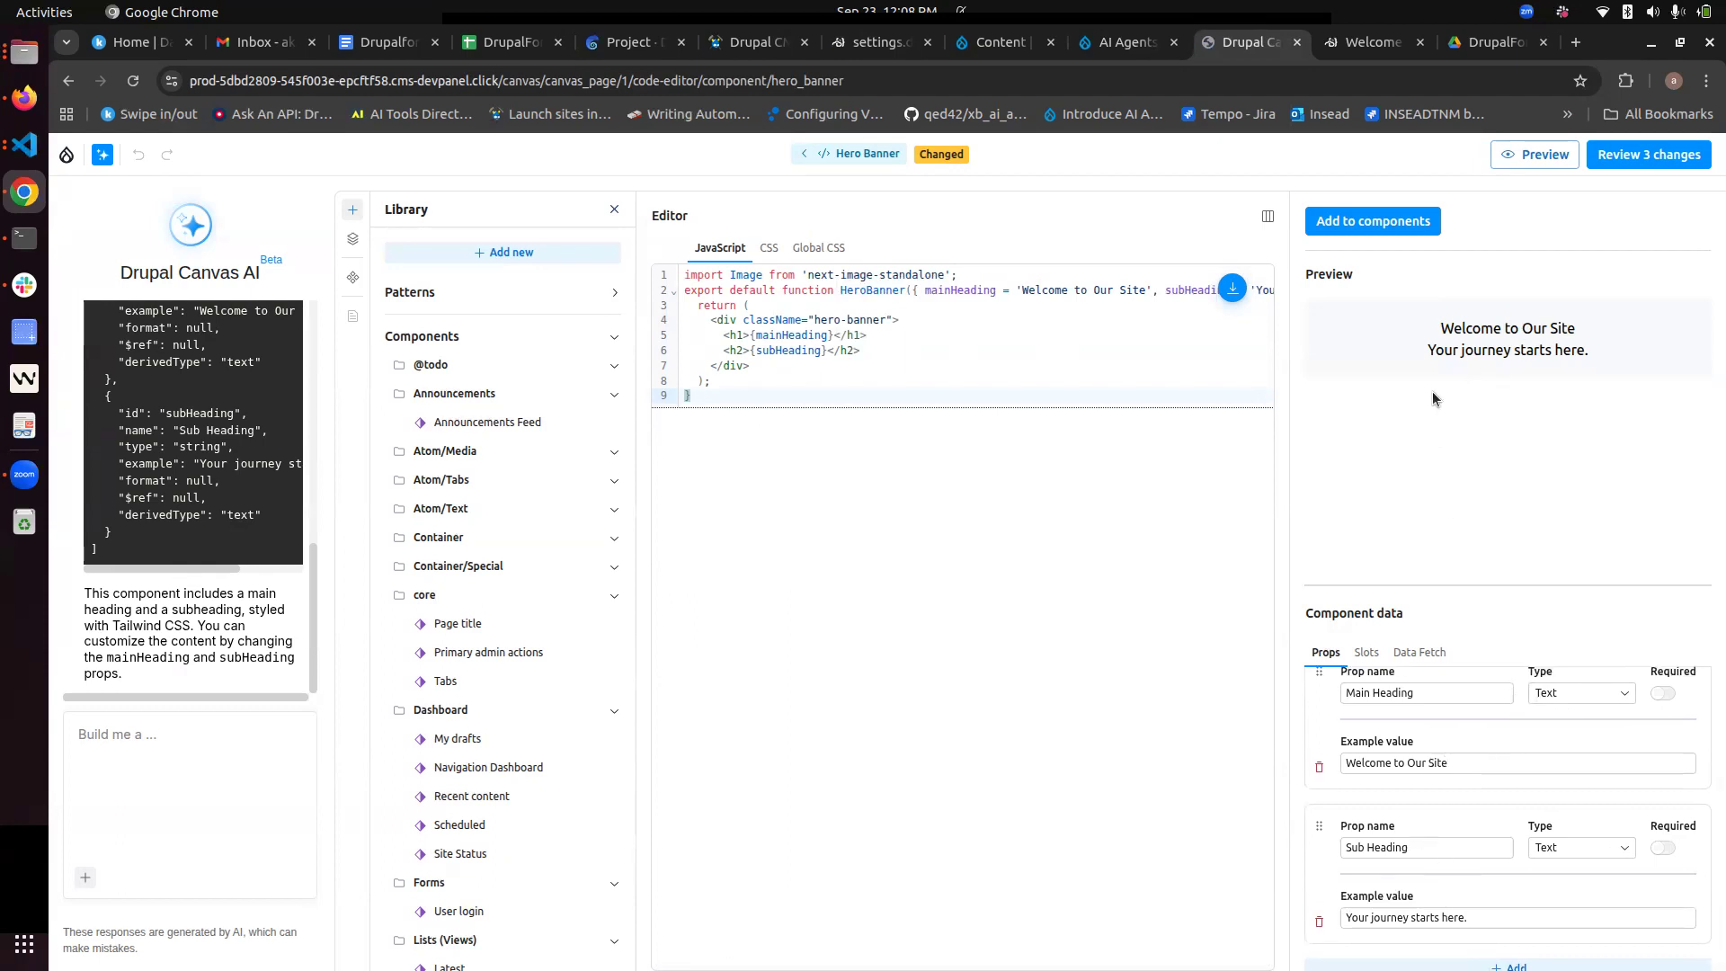
pyautogui.moveTo(1286, 440); pyautogui.dragTo(1038, 450)
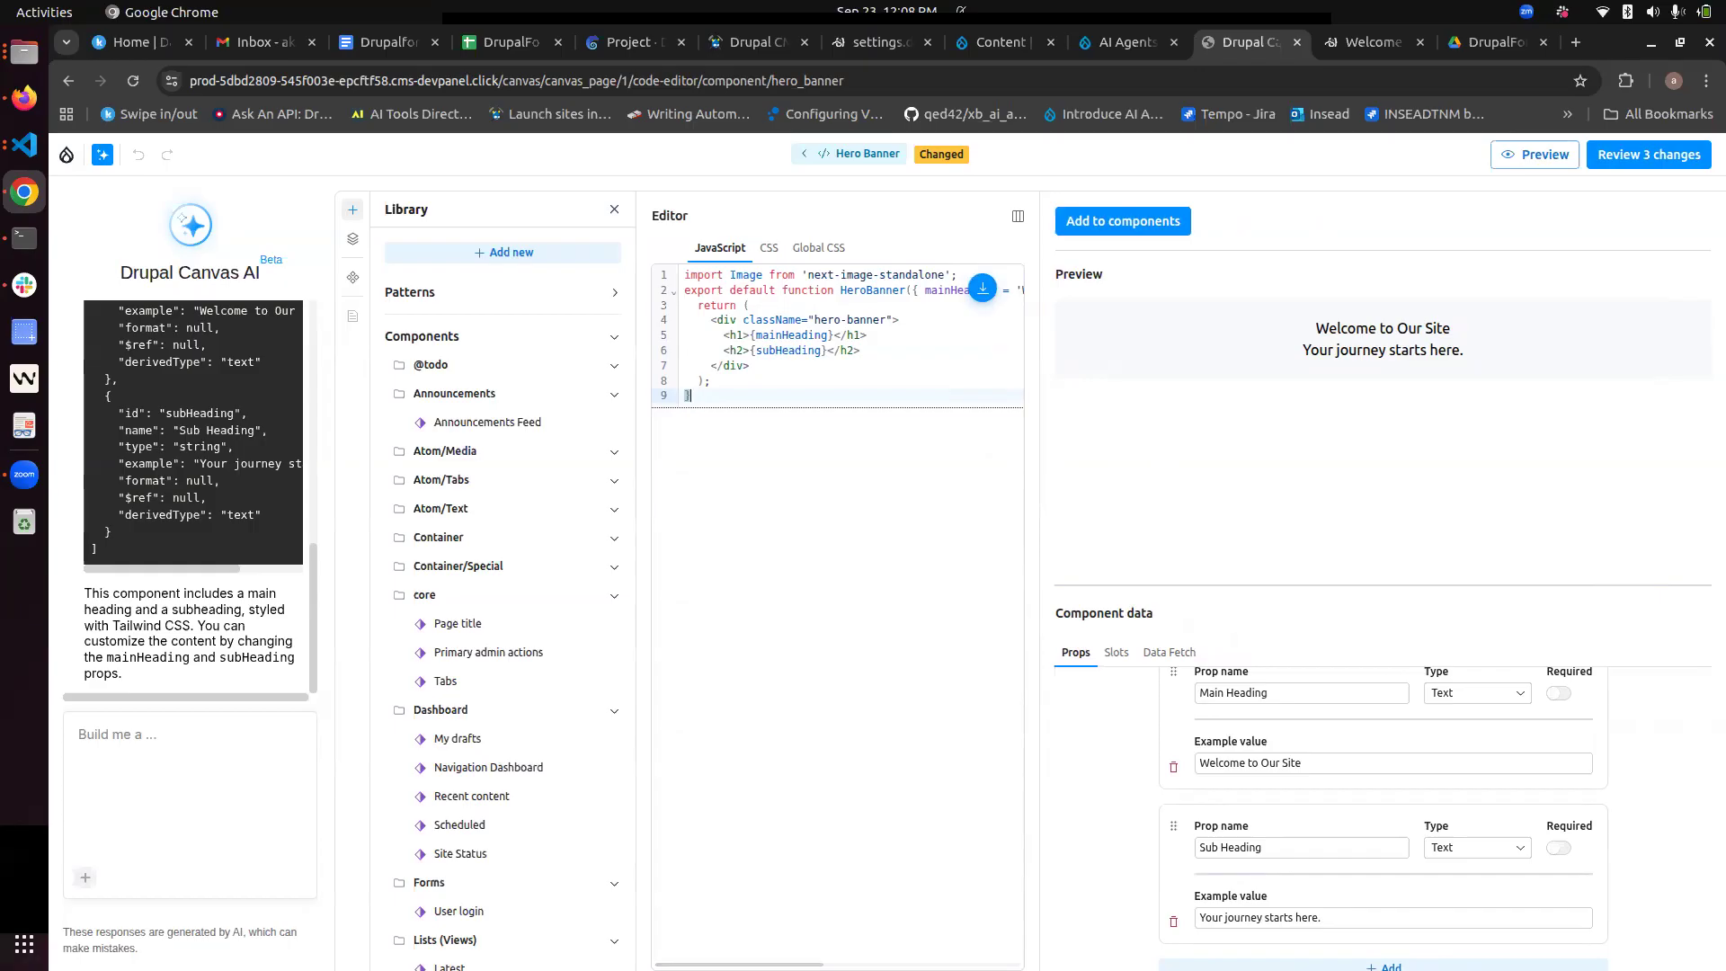
# Step: Ask the AI to "change the background color to red" for the hero banner component
pyautogui.click(182, 828)
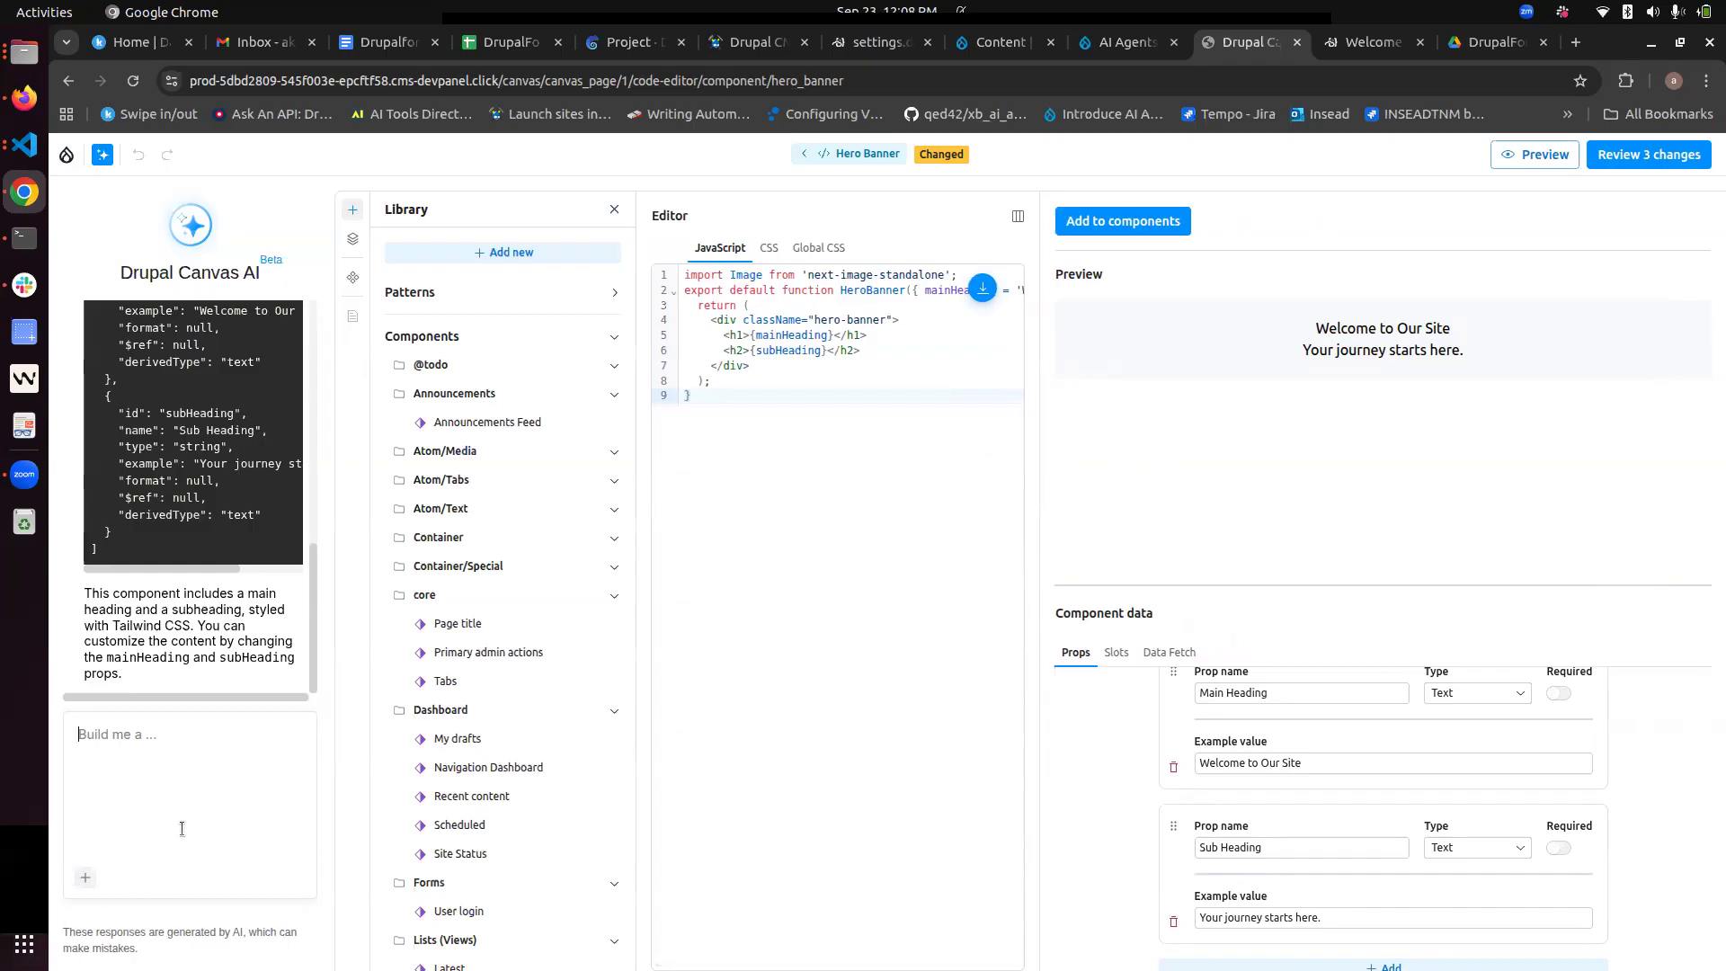
pyautogui.write('change the theme to a minimalis')
pyautogui.press('BackSpace')
pyautogui.press('BackSpace')
pyautogui.press('BackSpace')
pyautogui.press('BackSpace')
pyautogui.press('BackSpace')
pyautogui.press('BackSpace')
pyautogui.press('BackSpace')
pyautogui.press('BackSpace')
pyautogui.press('BackSpace')
pyautogui.press('BackSpace')
pyautogui.press('BackSpace')
pyautogui.press('BackSpace')
pyautogui.press('BackSpace')
pyautogui.press('BackSpace')
pyautogui.press('BackSpace')
pyautogui.press('BackSpace')
pyautogui.press('BackSpace')
pyautogui.press('BackSpace')
pyautogui.press('BackSpace')
pyautogui.press('BackSpace')
pyautogui.write('background color to red')
pyautogui.press('Return')
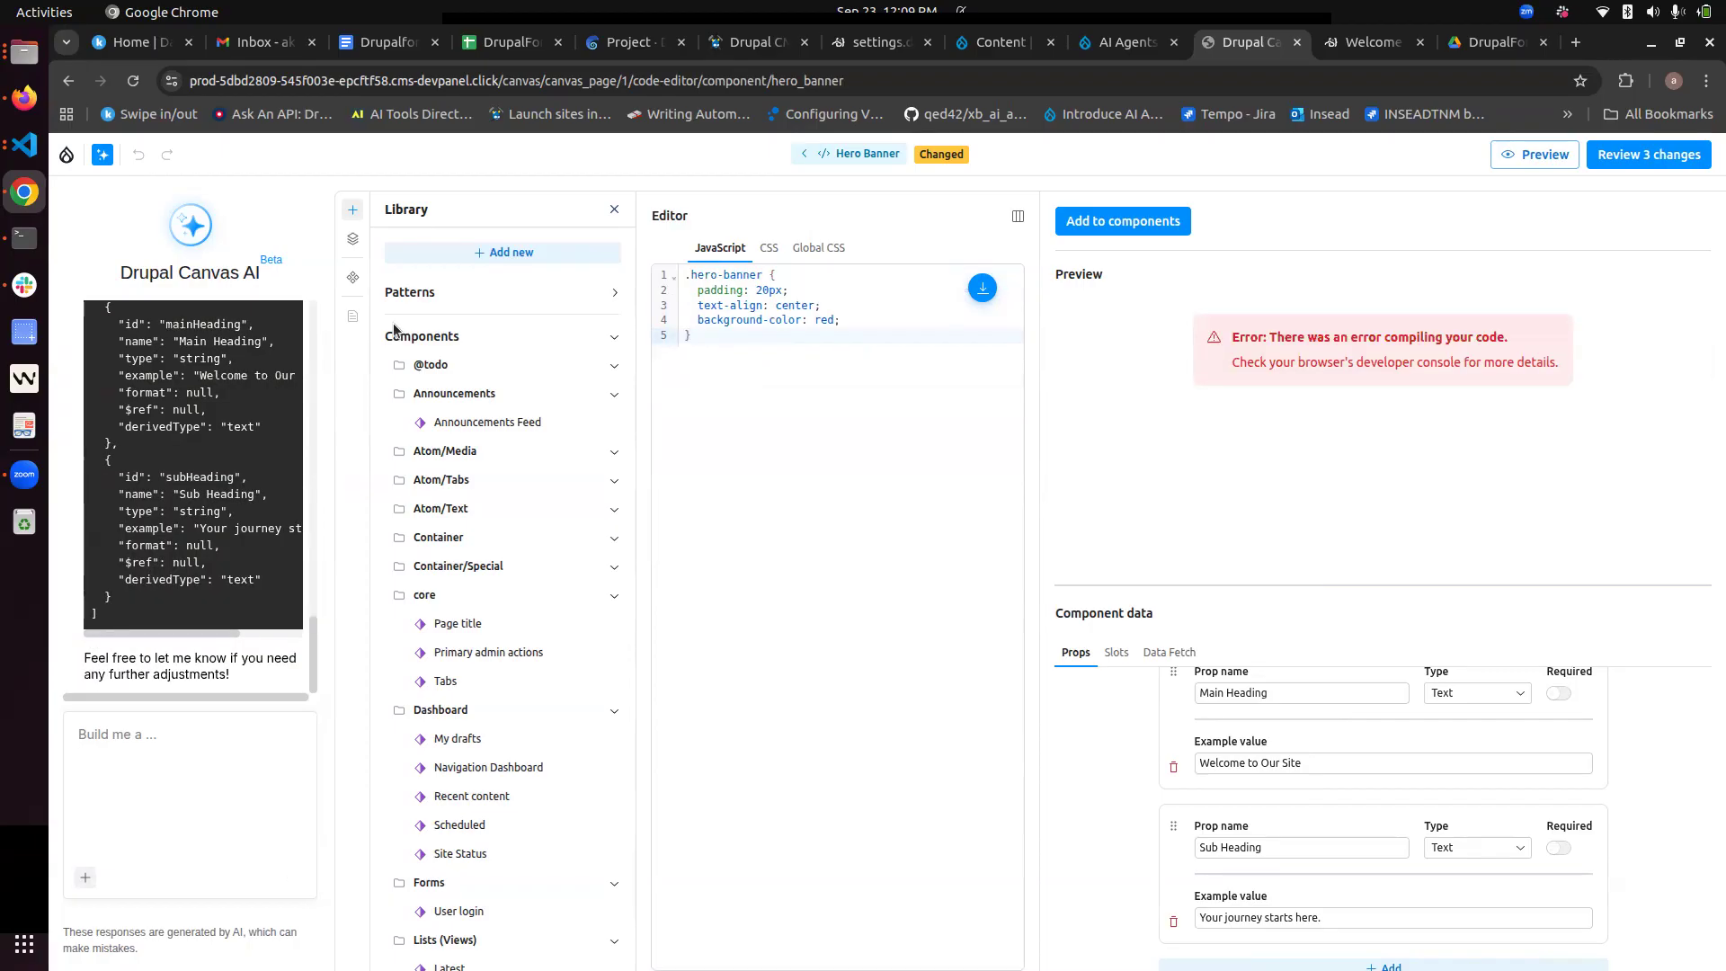
pyautogui.click(1251, 72)
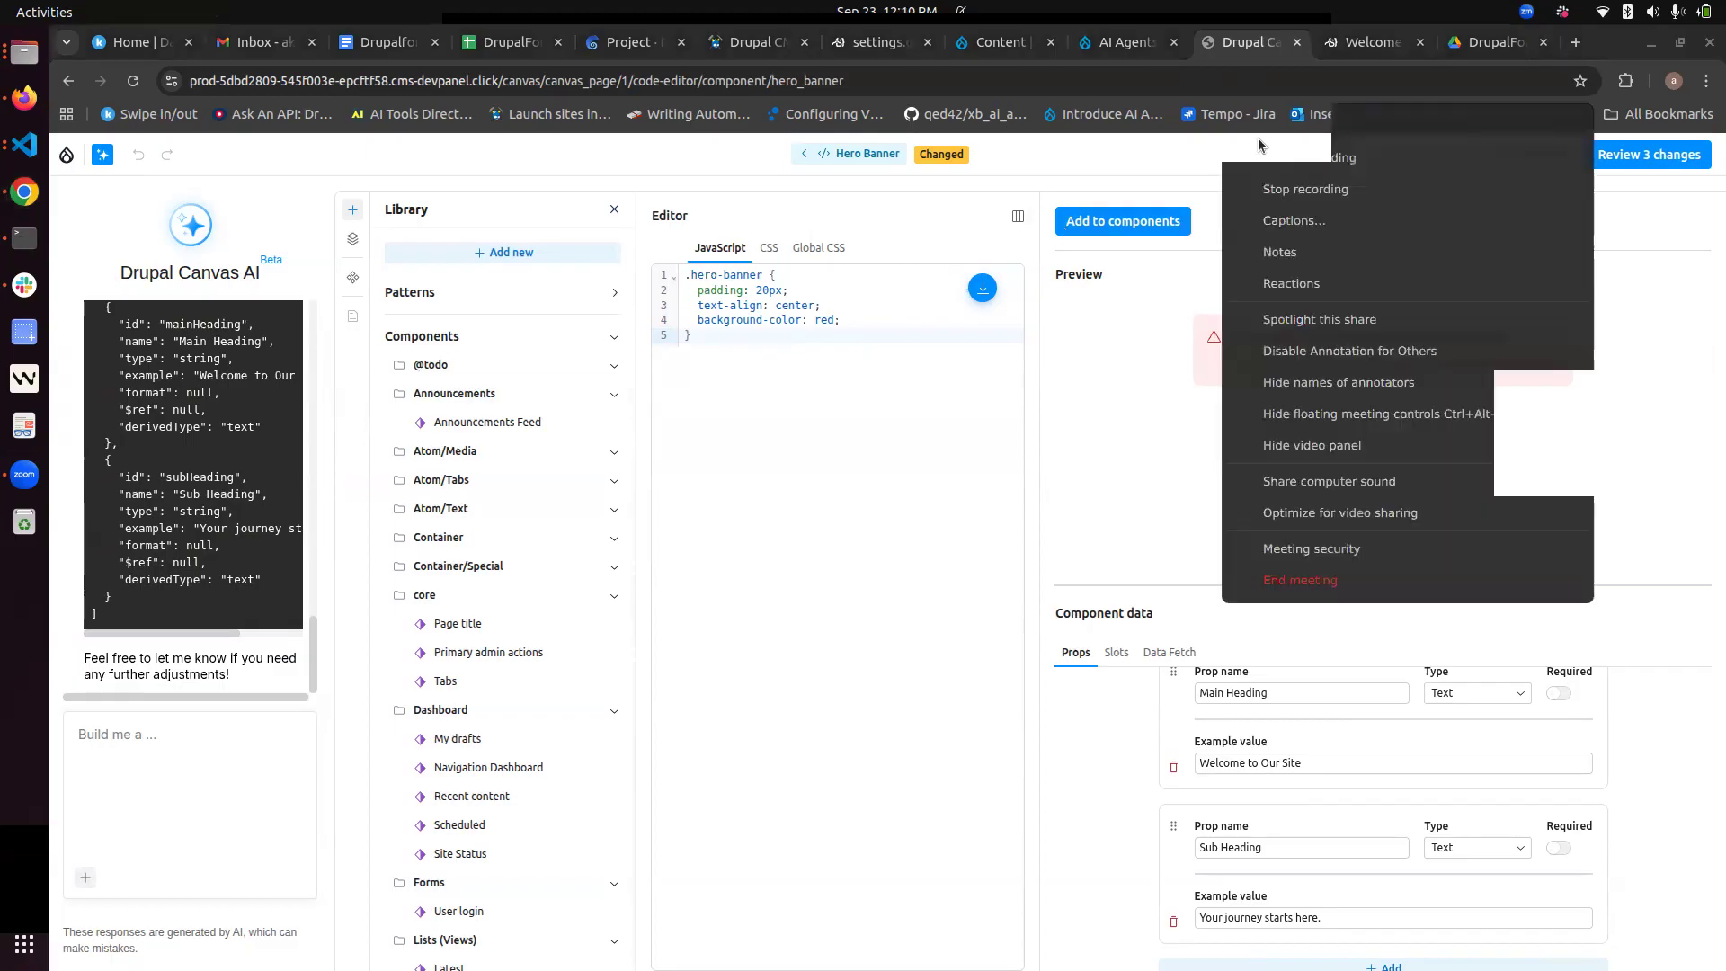
pyautogui.click(1362, 163)
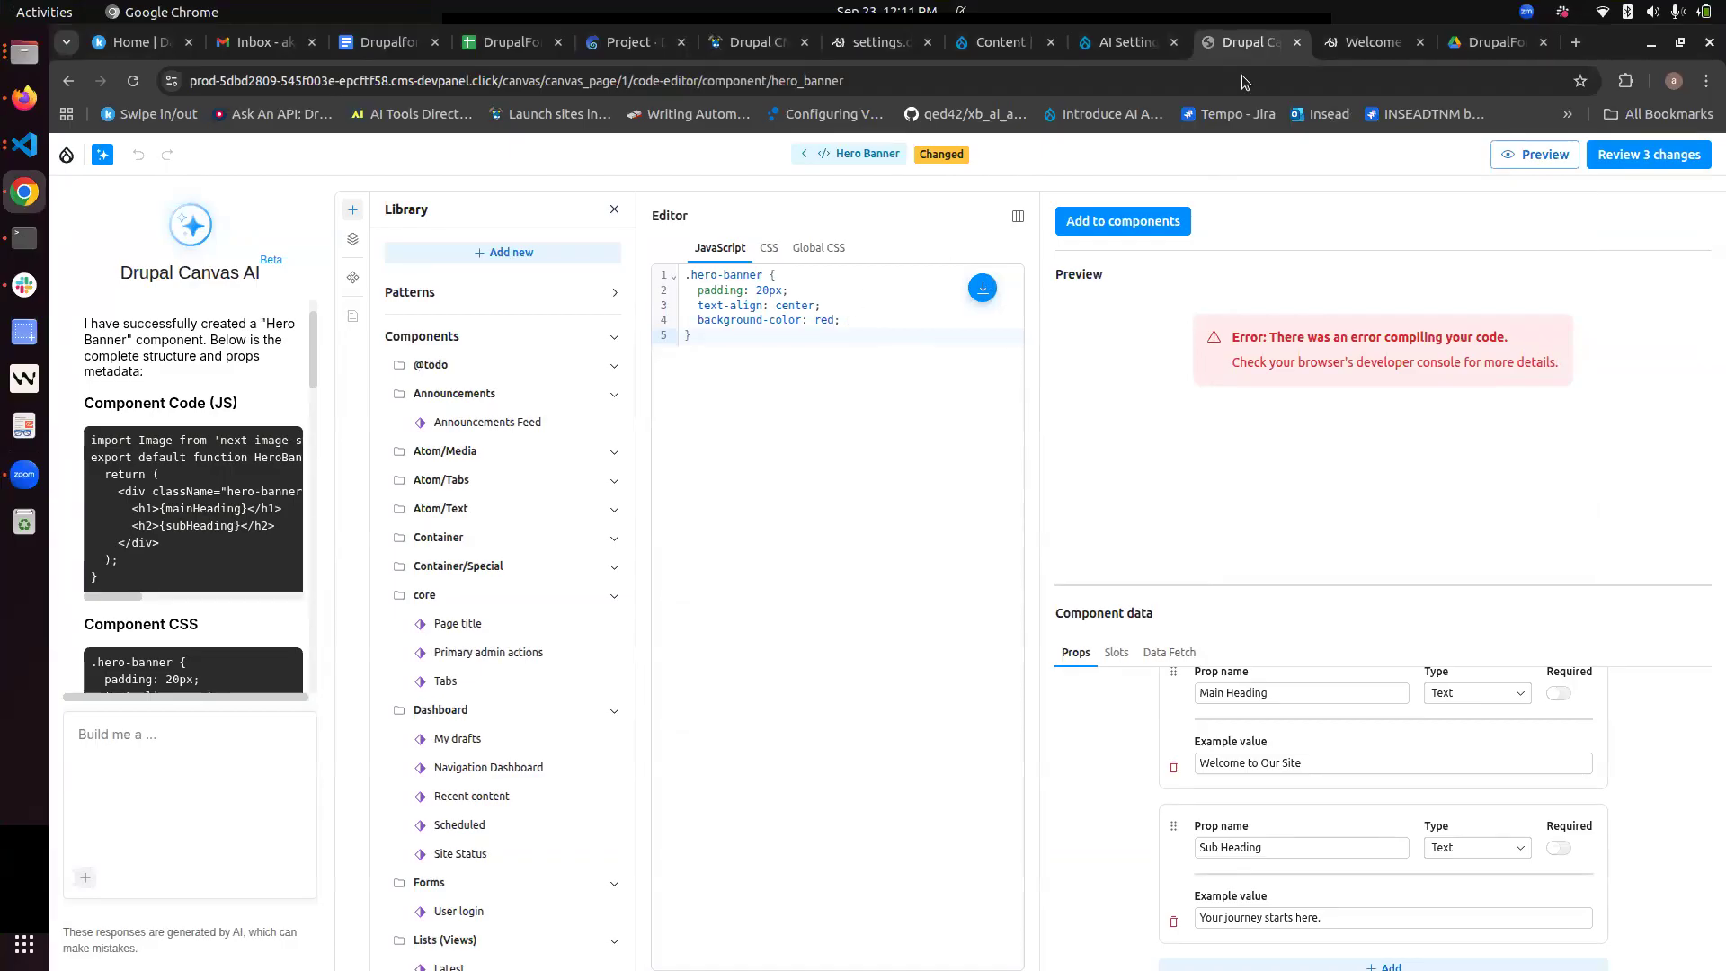
# Step: Check the default model for Chat with Tools/Function Calling in the AI settings
pyautogui.click(1128, 43)
pyautogui.scroll(-10, 731, 751)
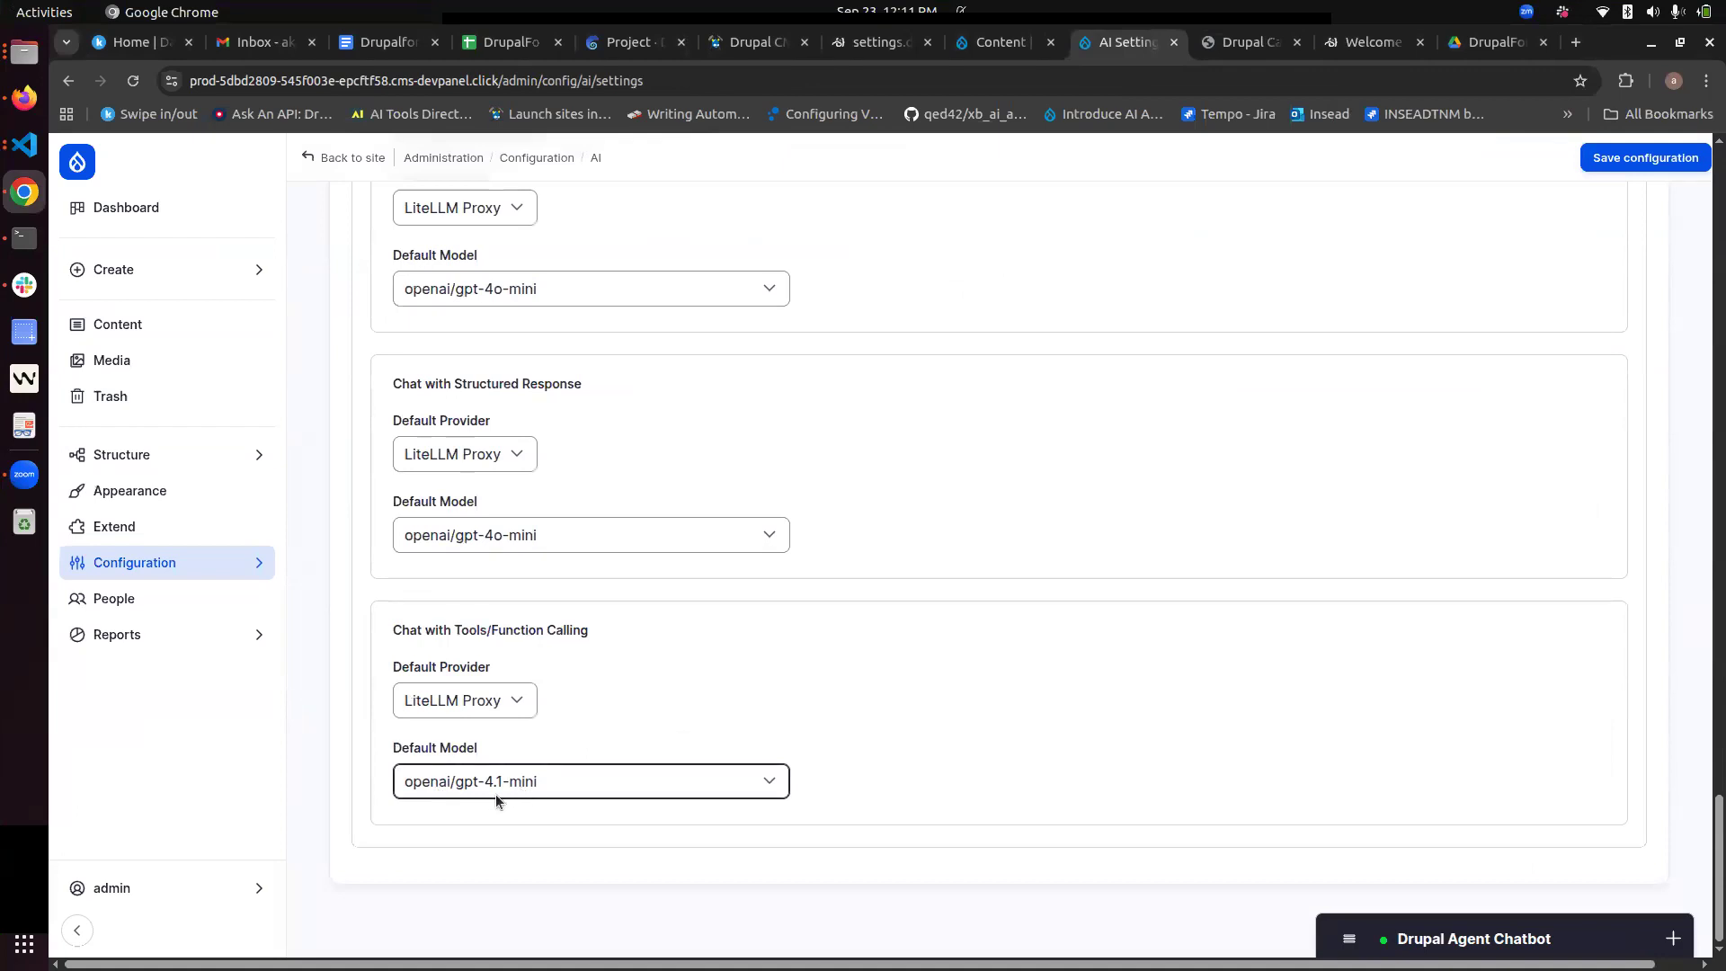
# Step: Leave the hero banner's code editor and return to the untitled page in the Canvas editor
pyautogui.click(1247, 43)
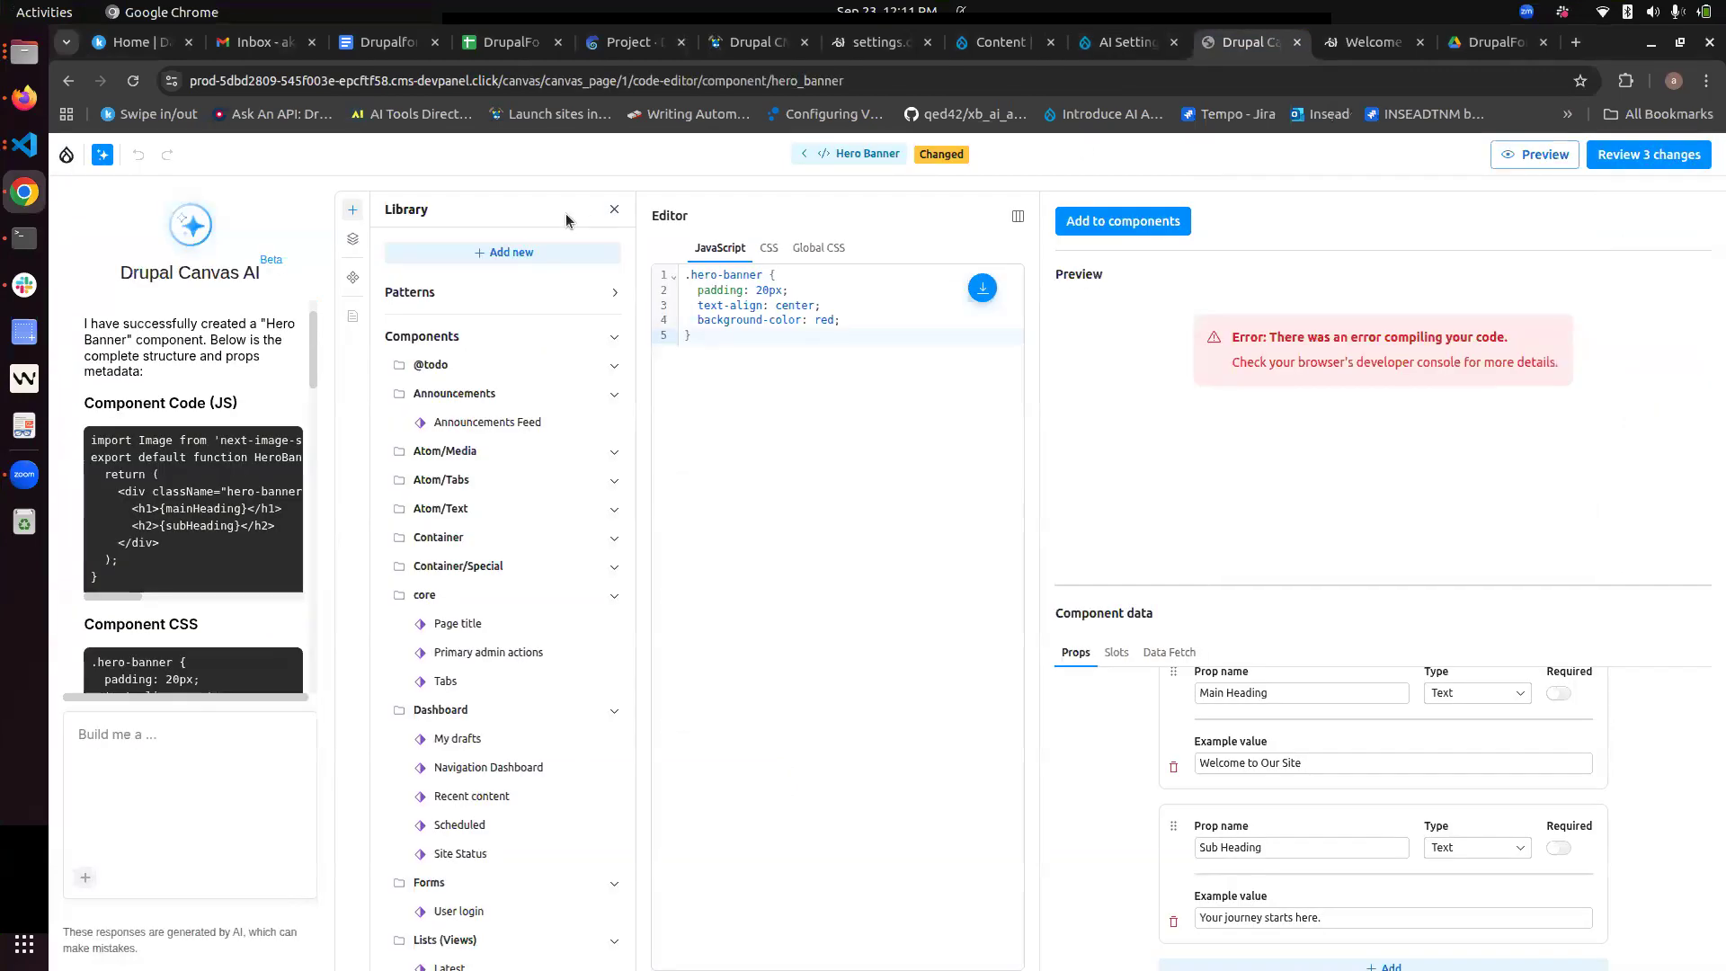
pyautogui.click(68, 81)
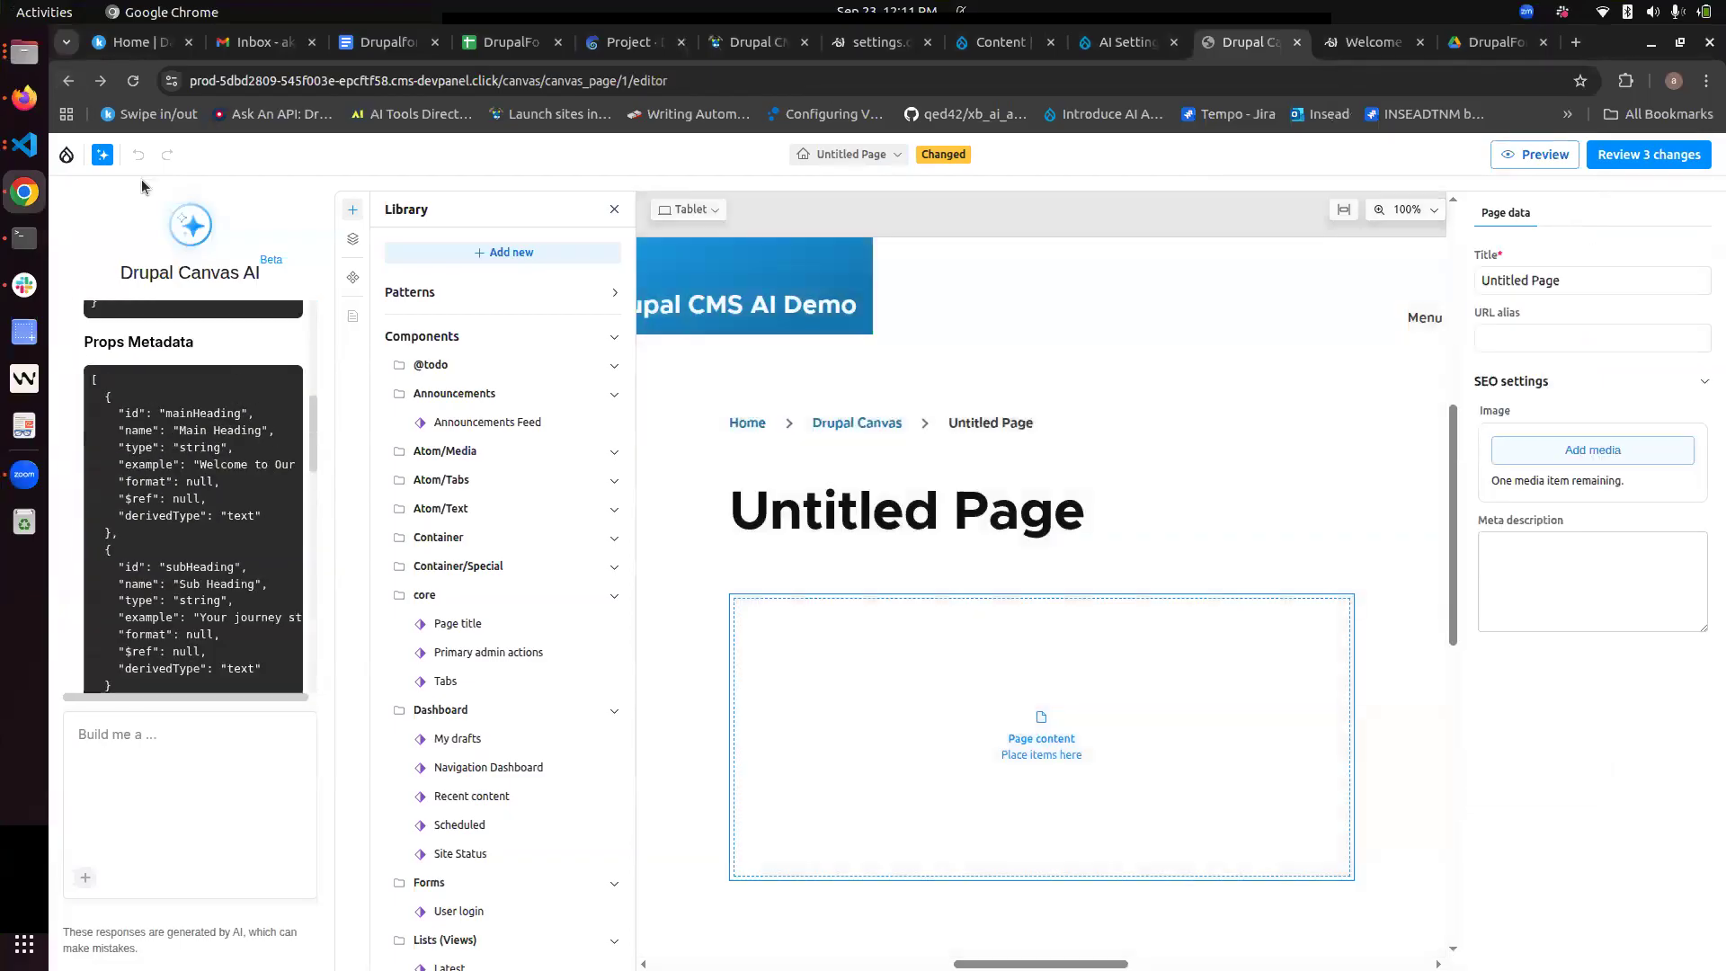
# Step: Reload the editor and ask the AI assistant to "Create a modern Call to action banner with heading , description and an action button"
pyautogui.click(133, 81)
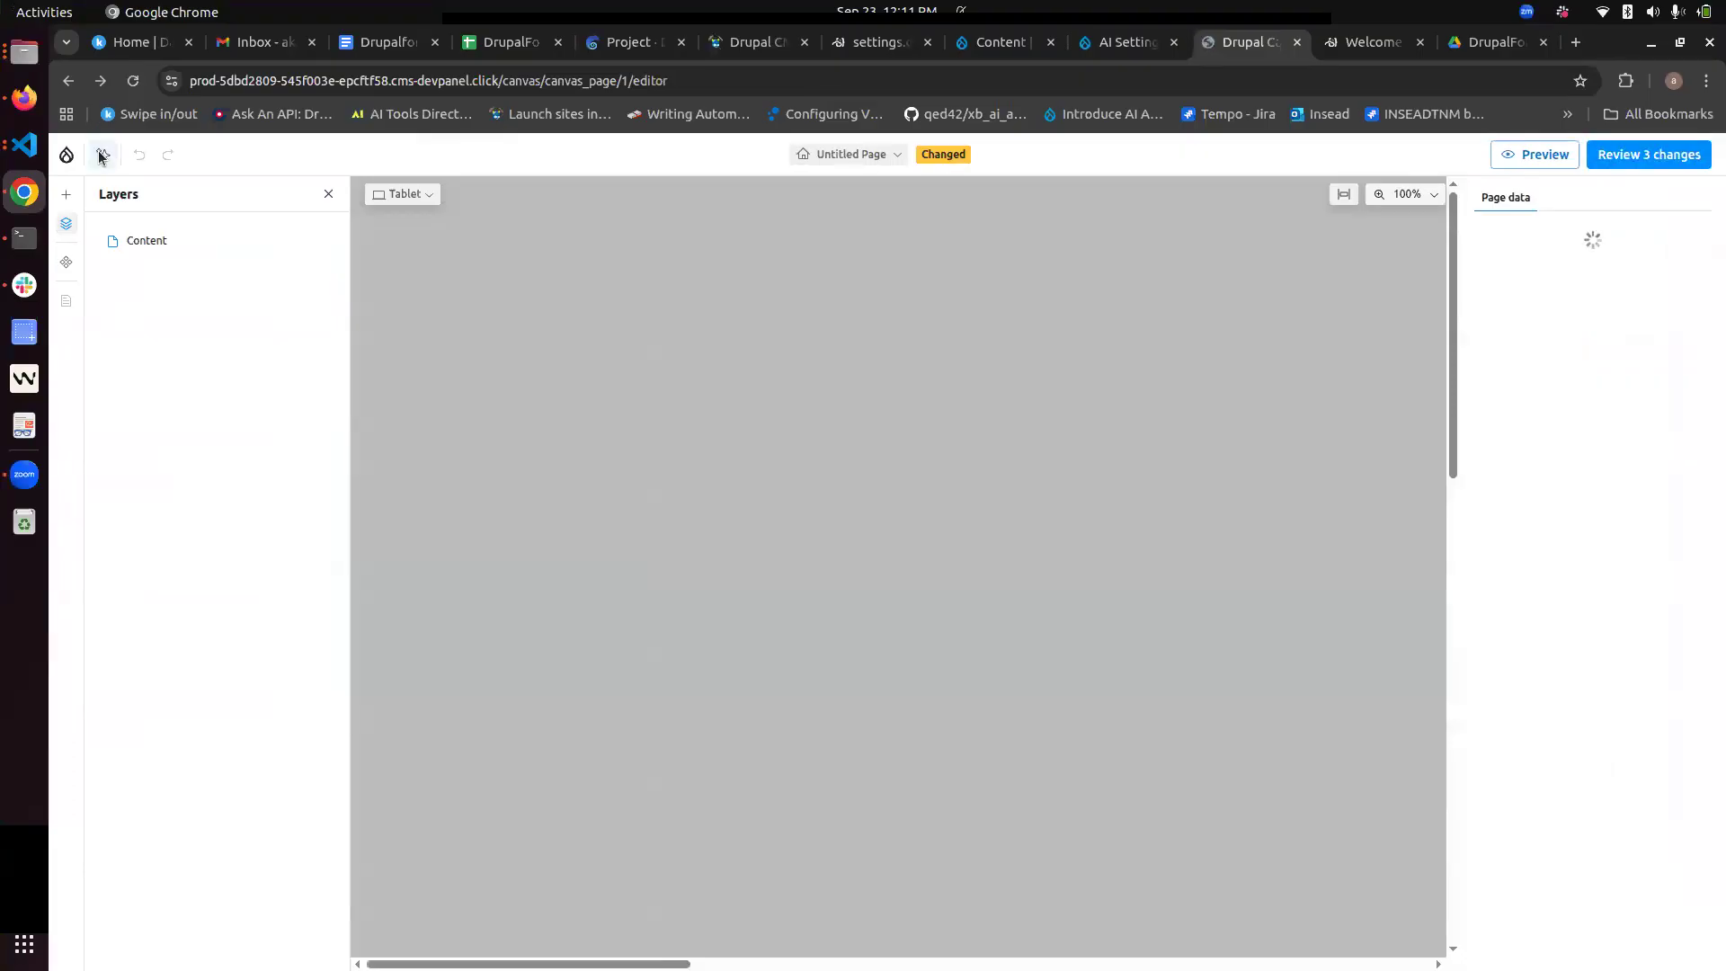
pyautogui.click(102, 156)
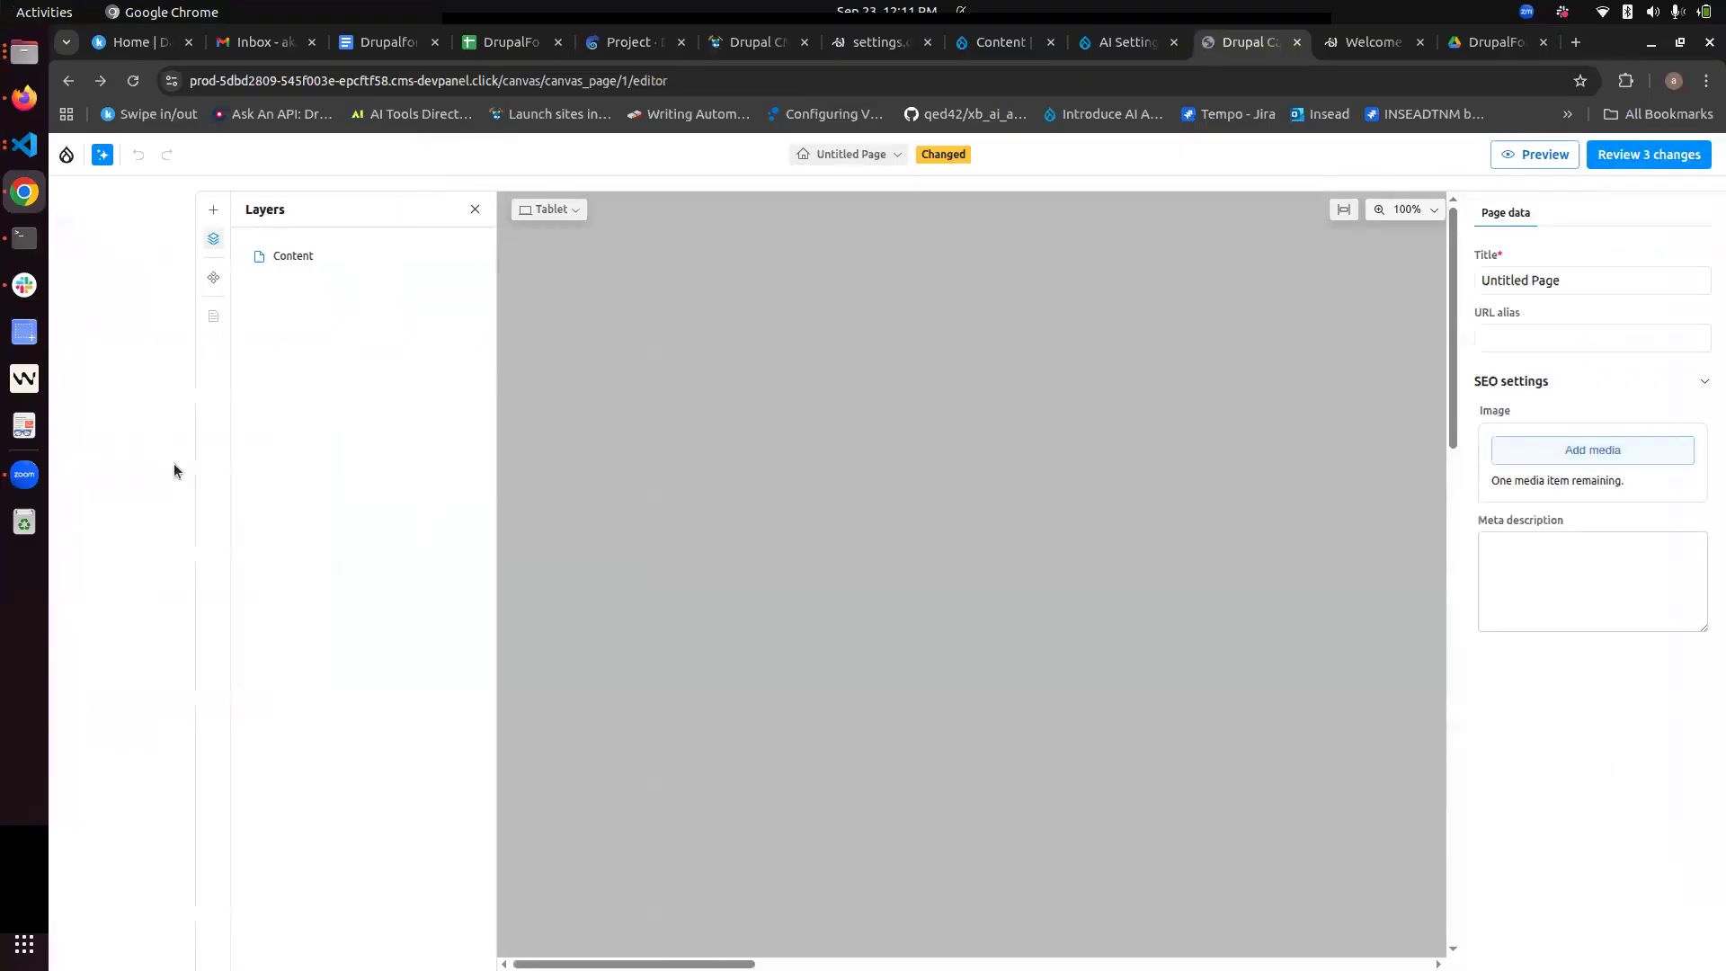
pyautogui.write('Cre')
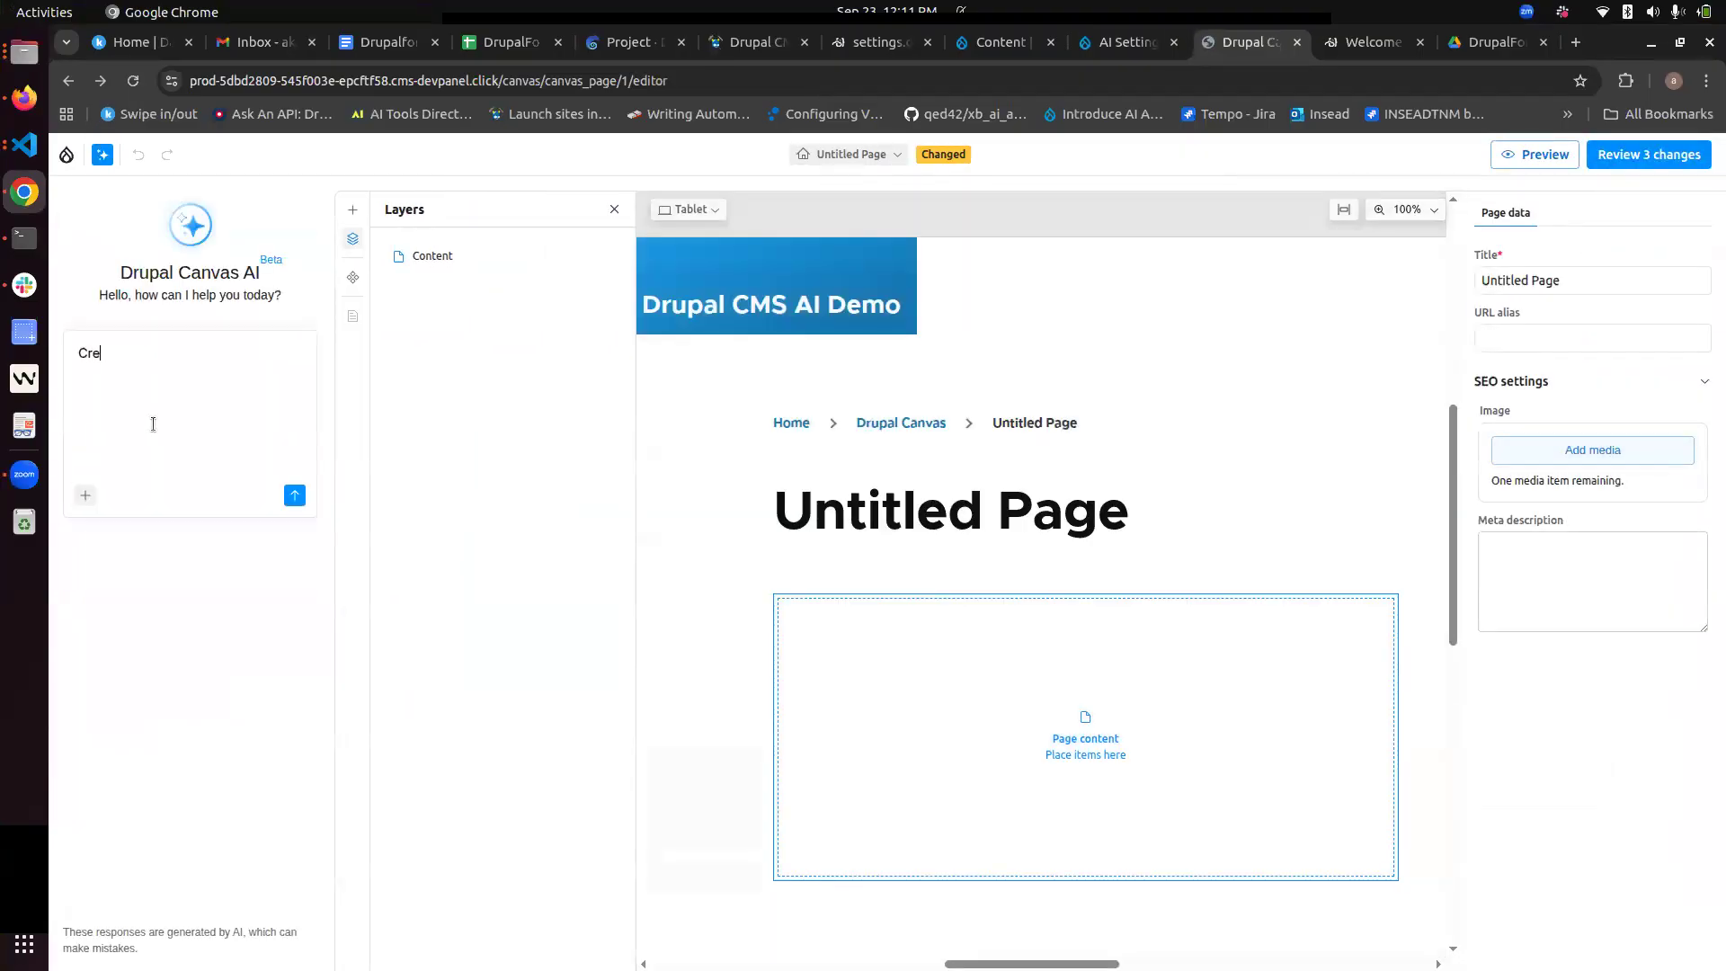
pyautogui.write('ate a modern Call to action banner ')
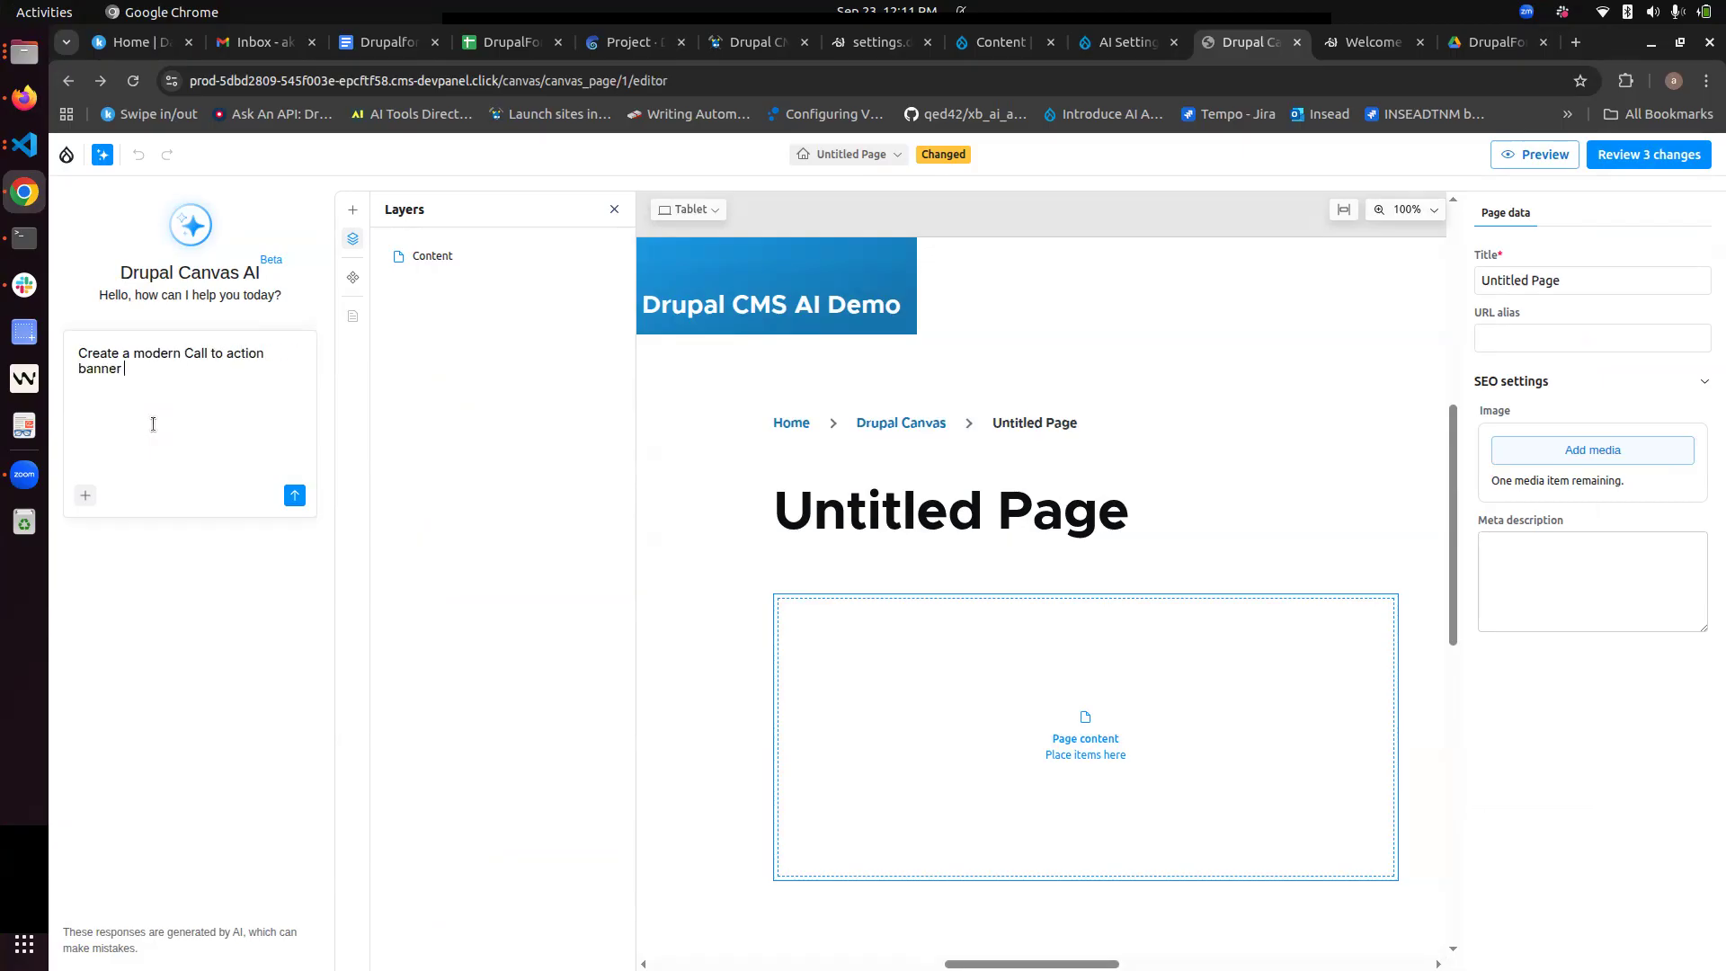
pyautogui.write('with heading , description and an action button')
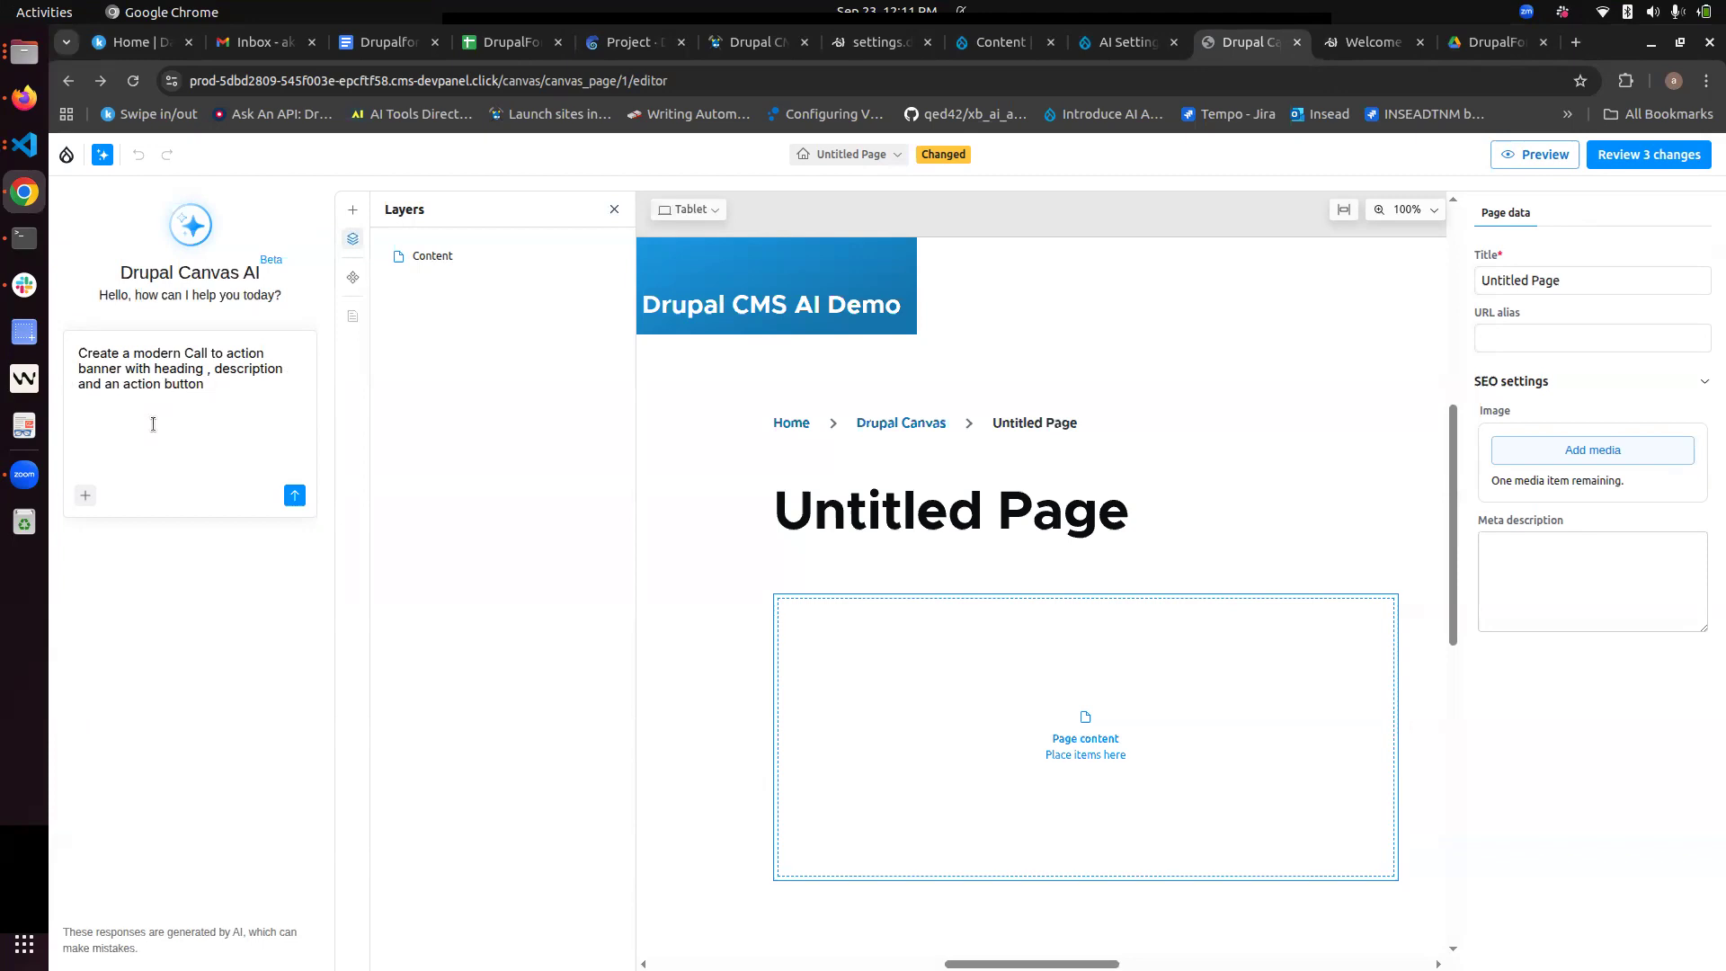
pyautogui.press('Return')
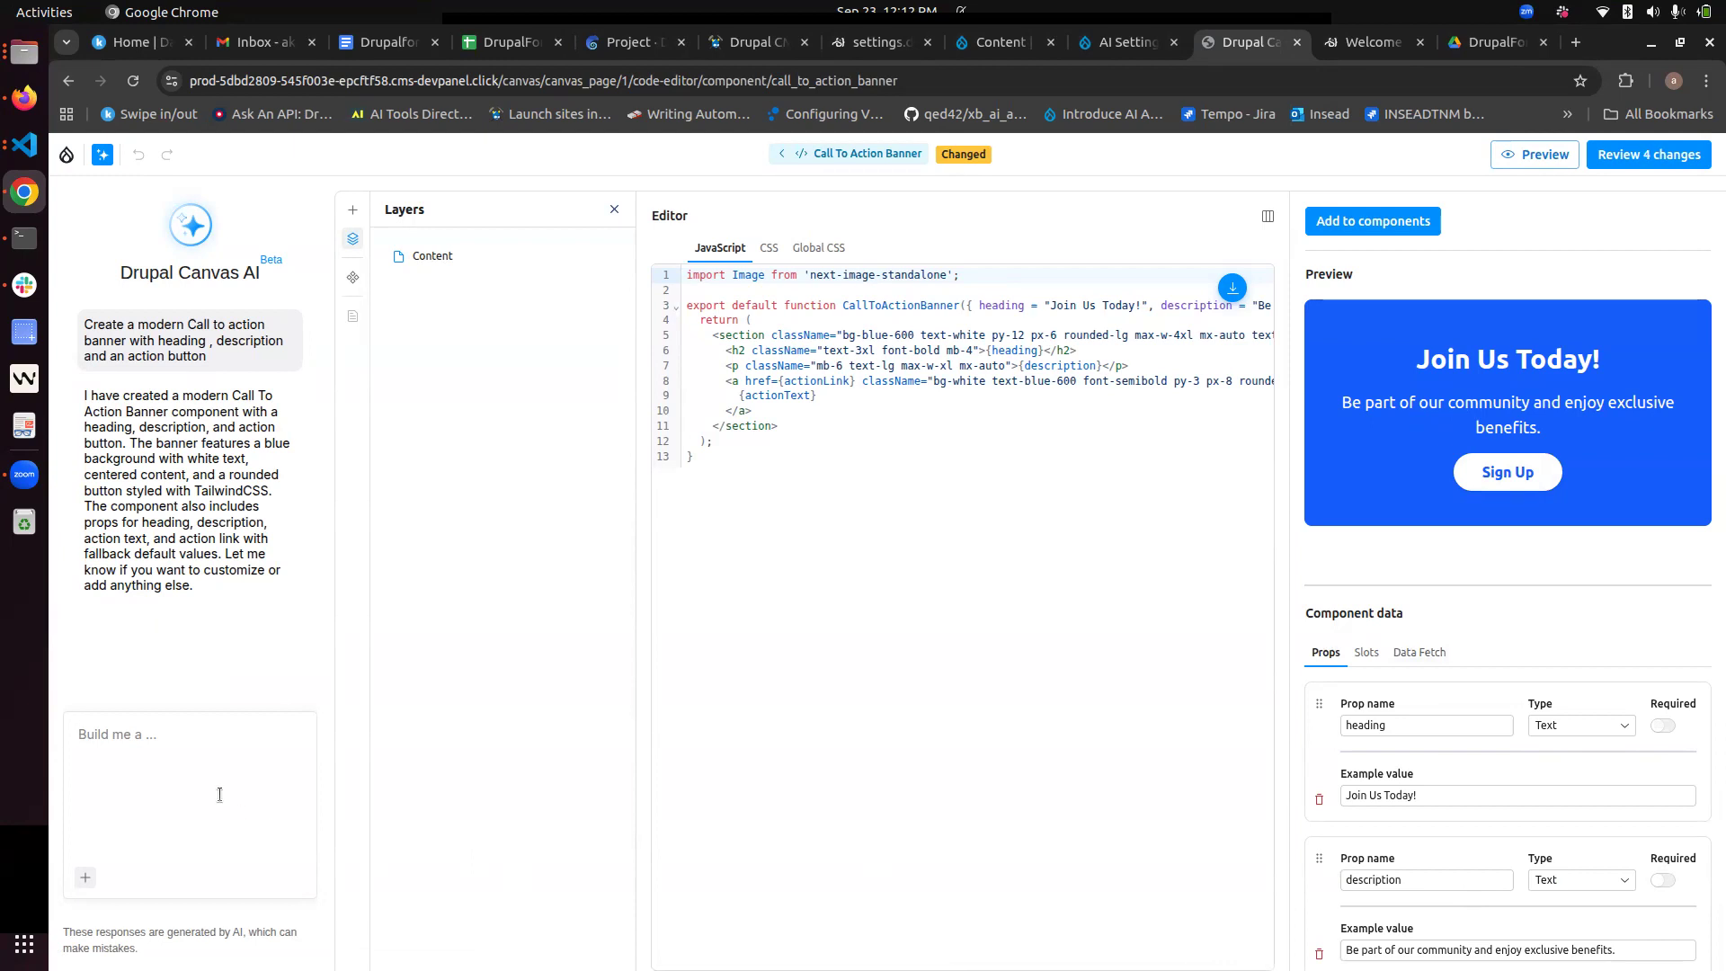
# Step: Ask the AI to "Use a gradient background based on green" for the call to action banner
pyautogui.write('Use a gradient background based on ')
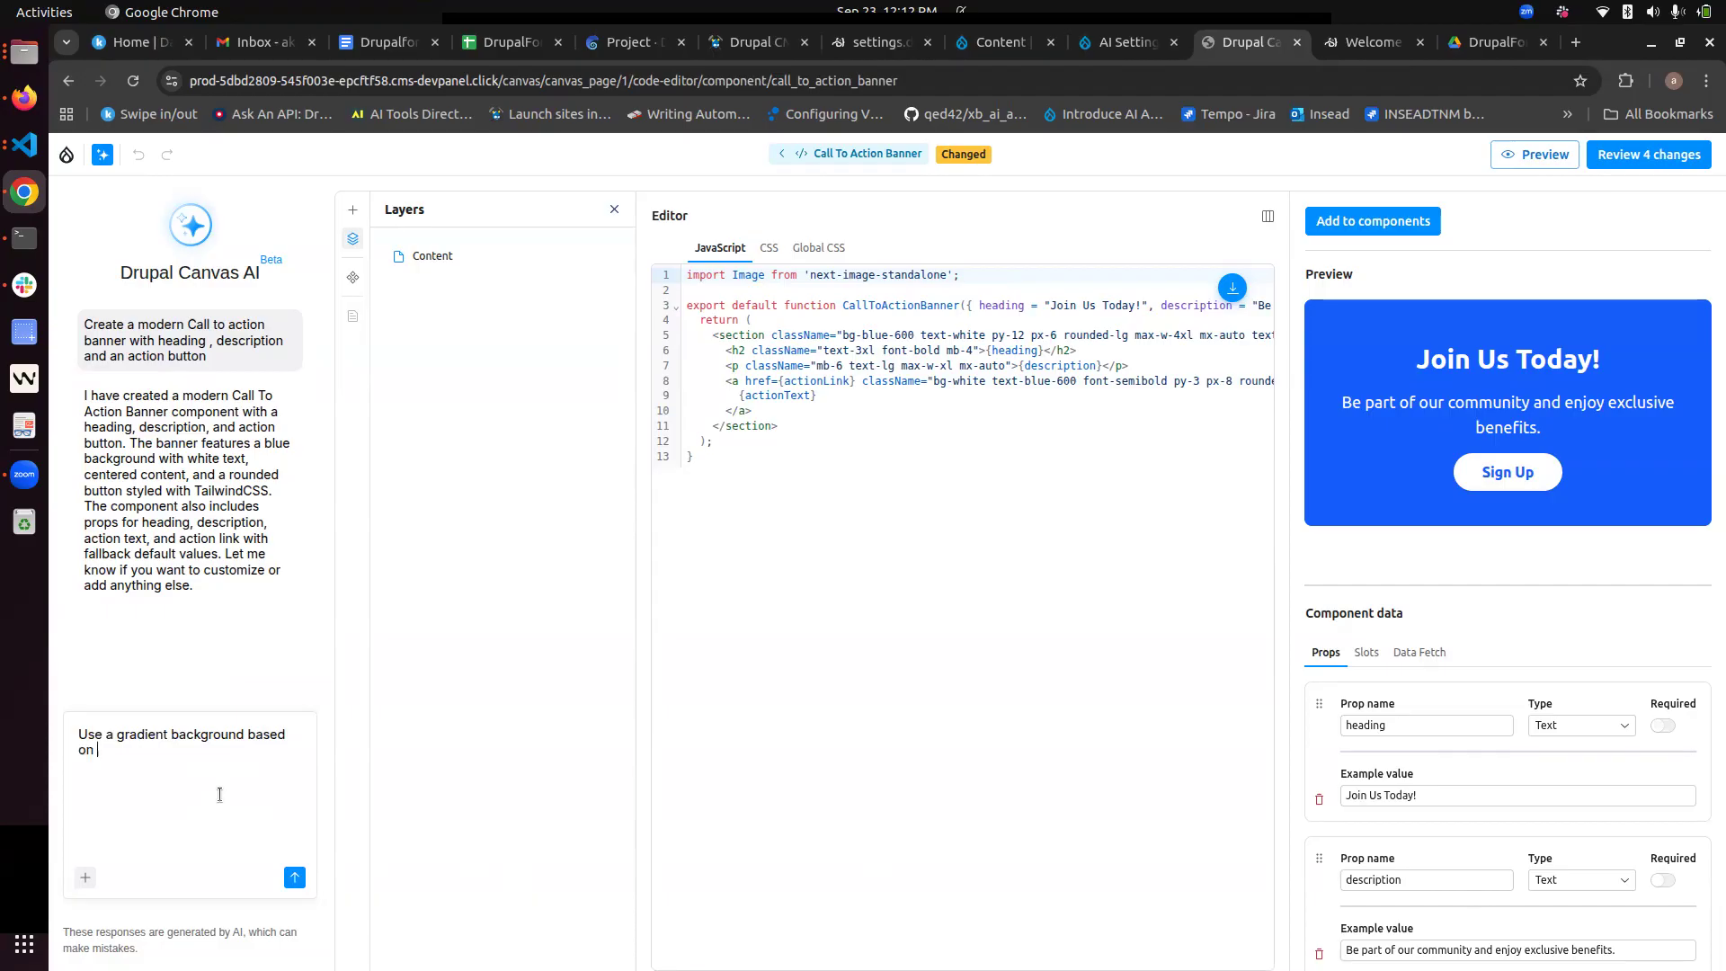
pyautogui.write('green')
pyautogui.press('Return')
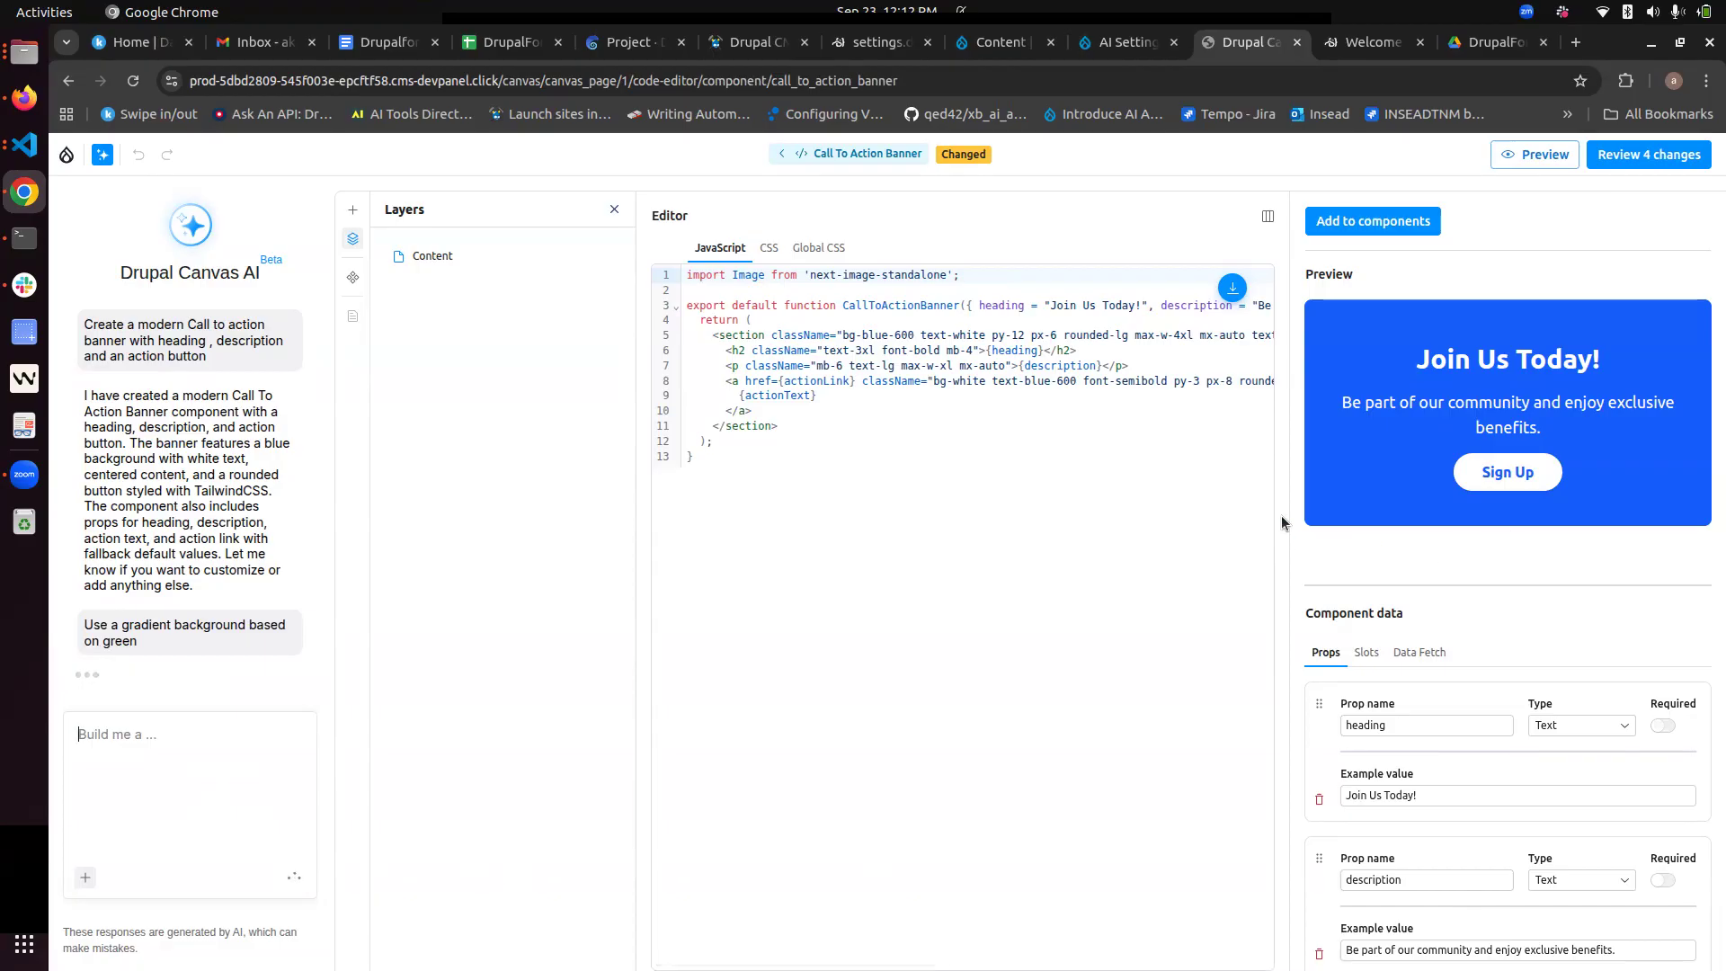
# Step: Examine the call to action banner's widened preview and its heading, description, actionText and actionLink props
pyautogui.moveTo(1287, 521); pyautogui.dragTo(1048, 518)
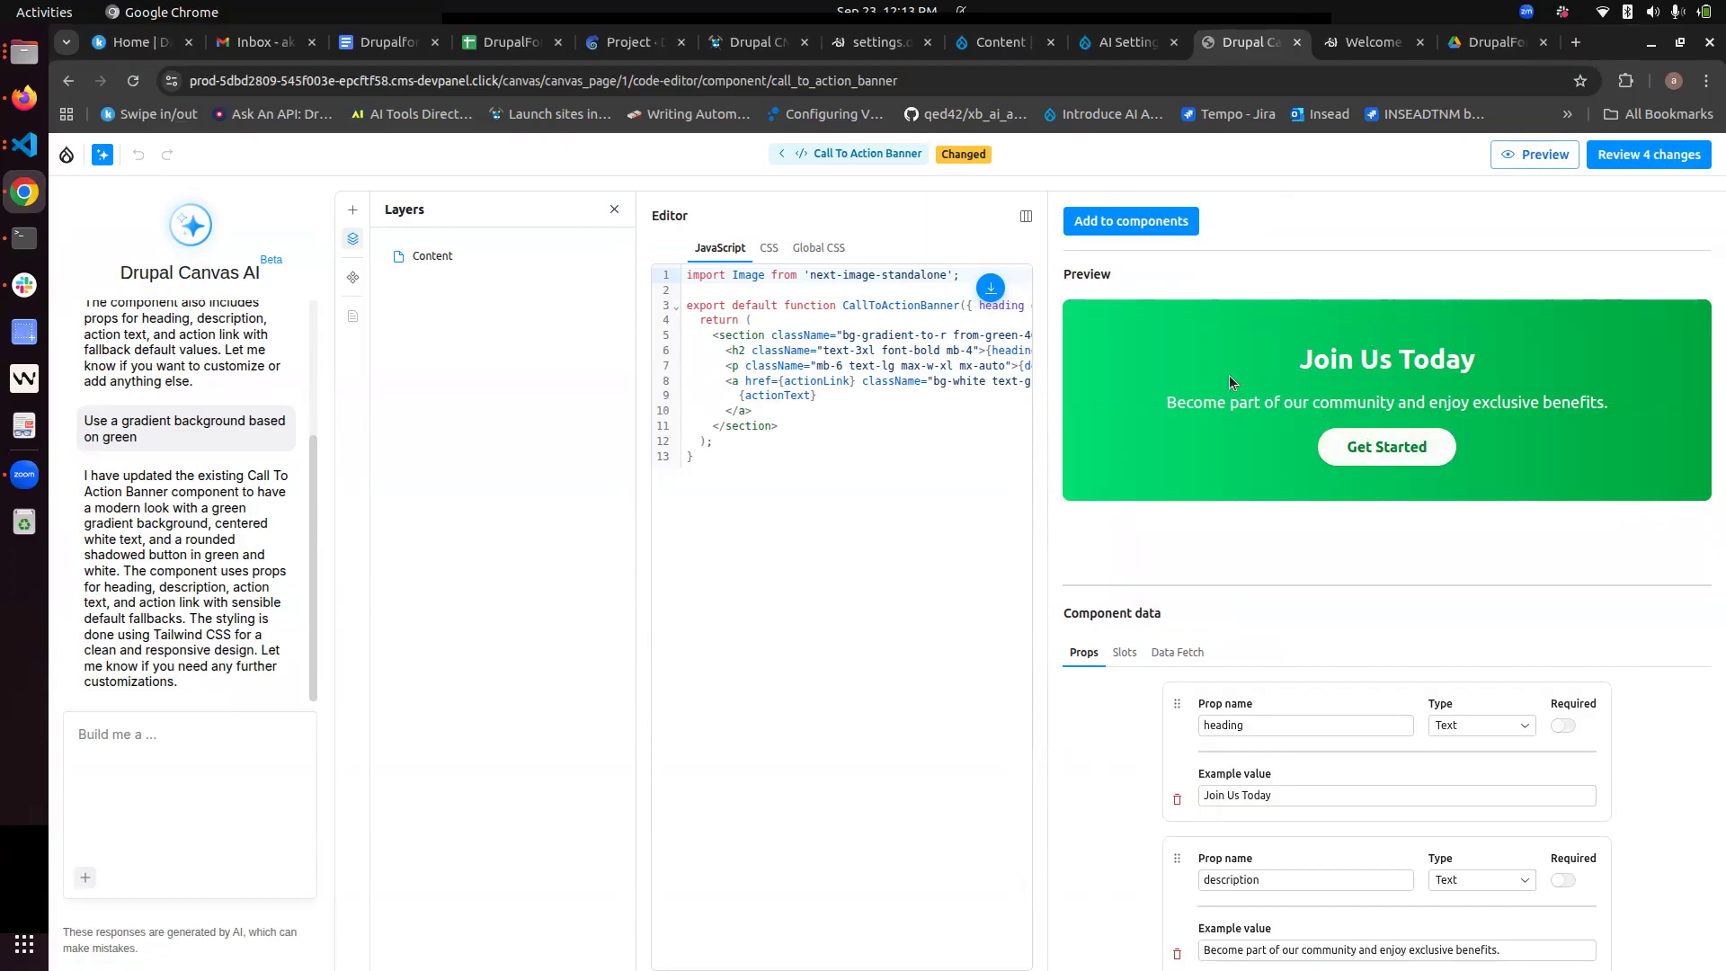
pyautogui.scroll(-5, 1253, 758)
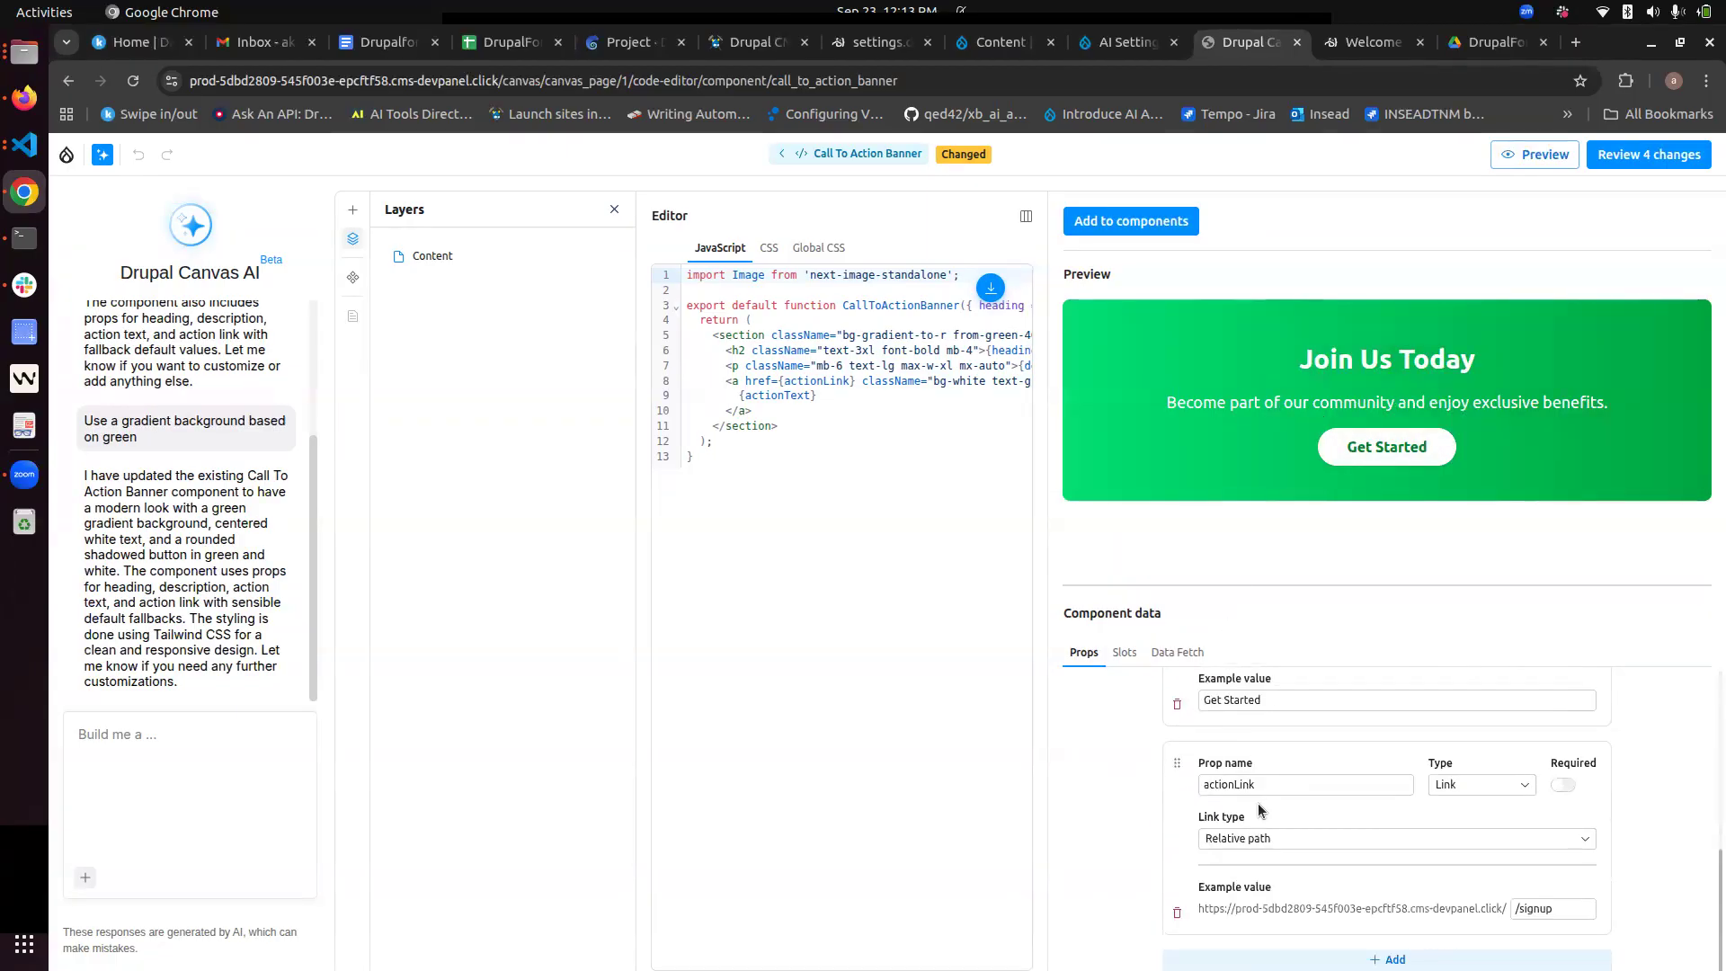
pyautogui.scroll(5, 1258, 809)
pyautogui.moveTo(1294, 794); pyautogui.dragTo(1247, 736)
pyautogui.scroll(-1, 1296, 787)
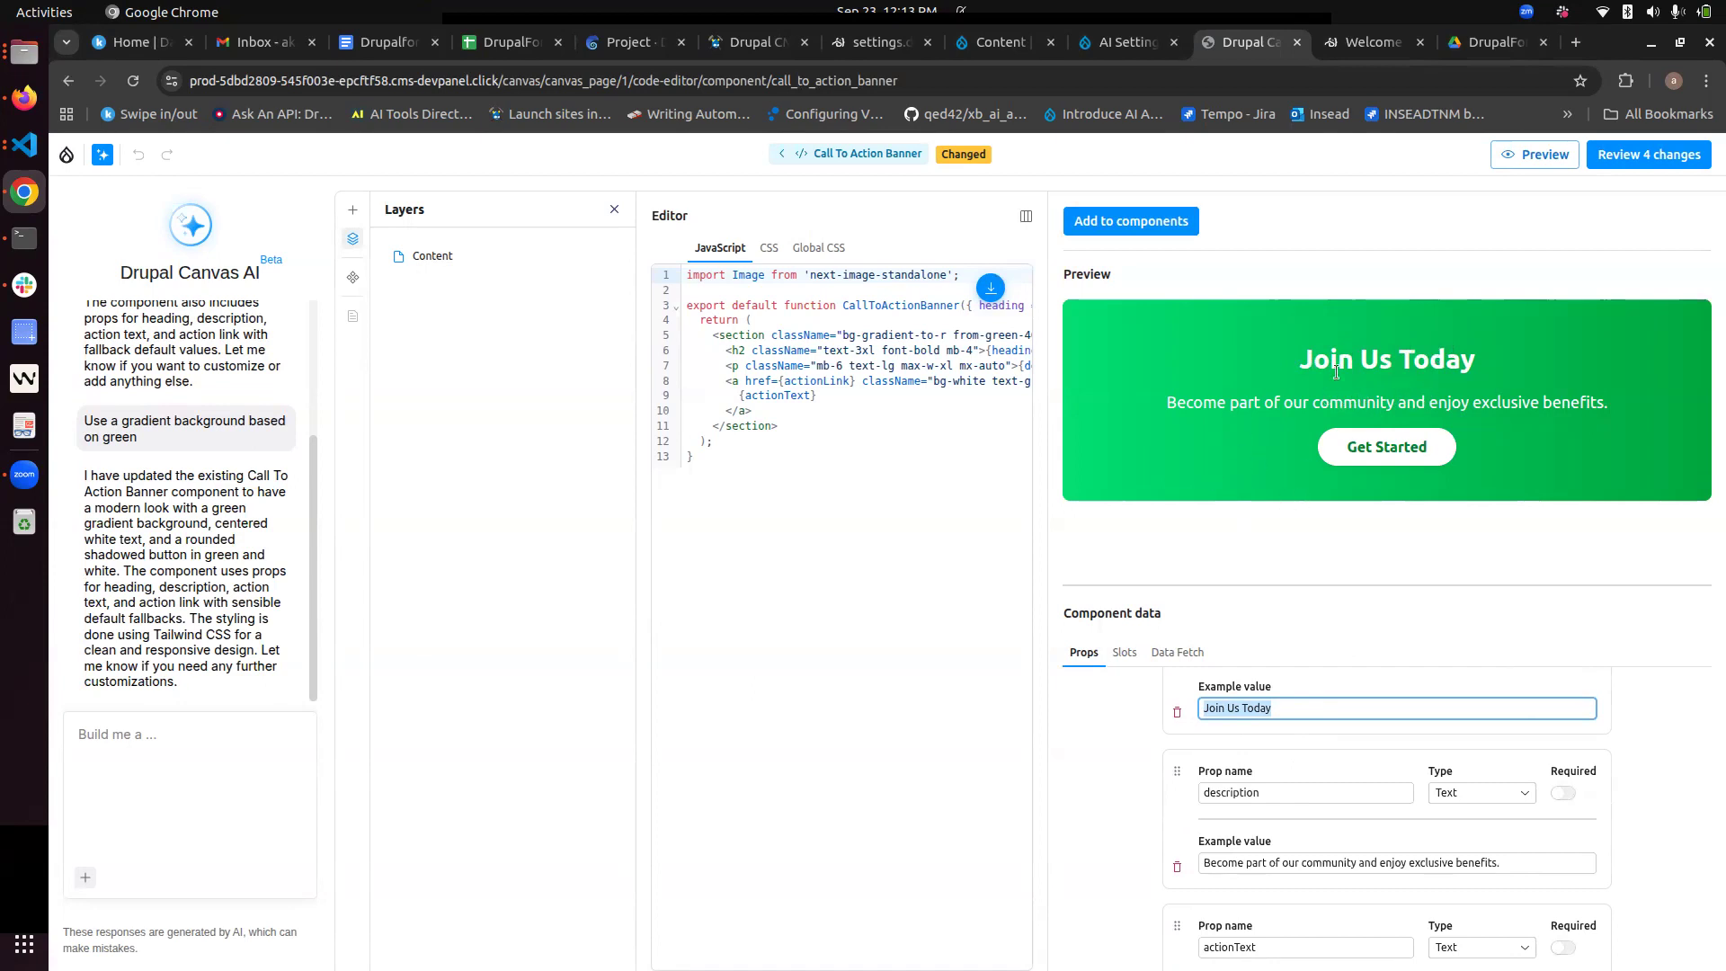
pyautogui.scroll(-4, 1293, 809)
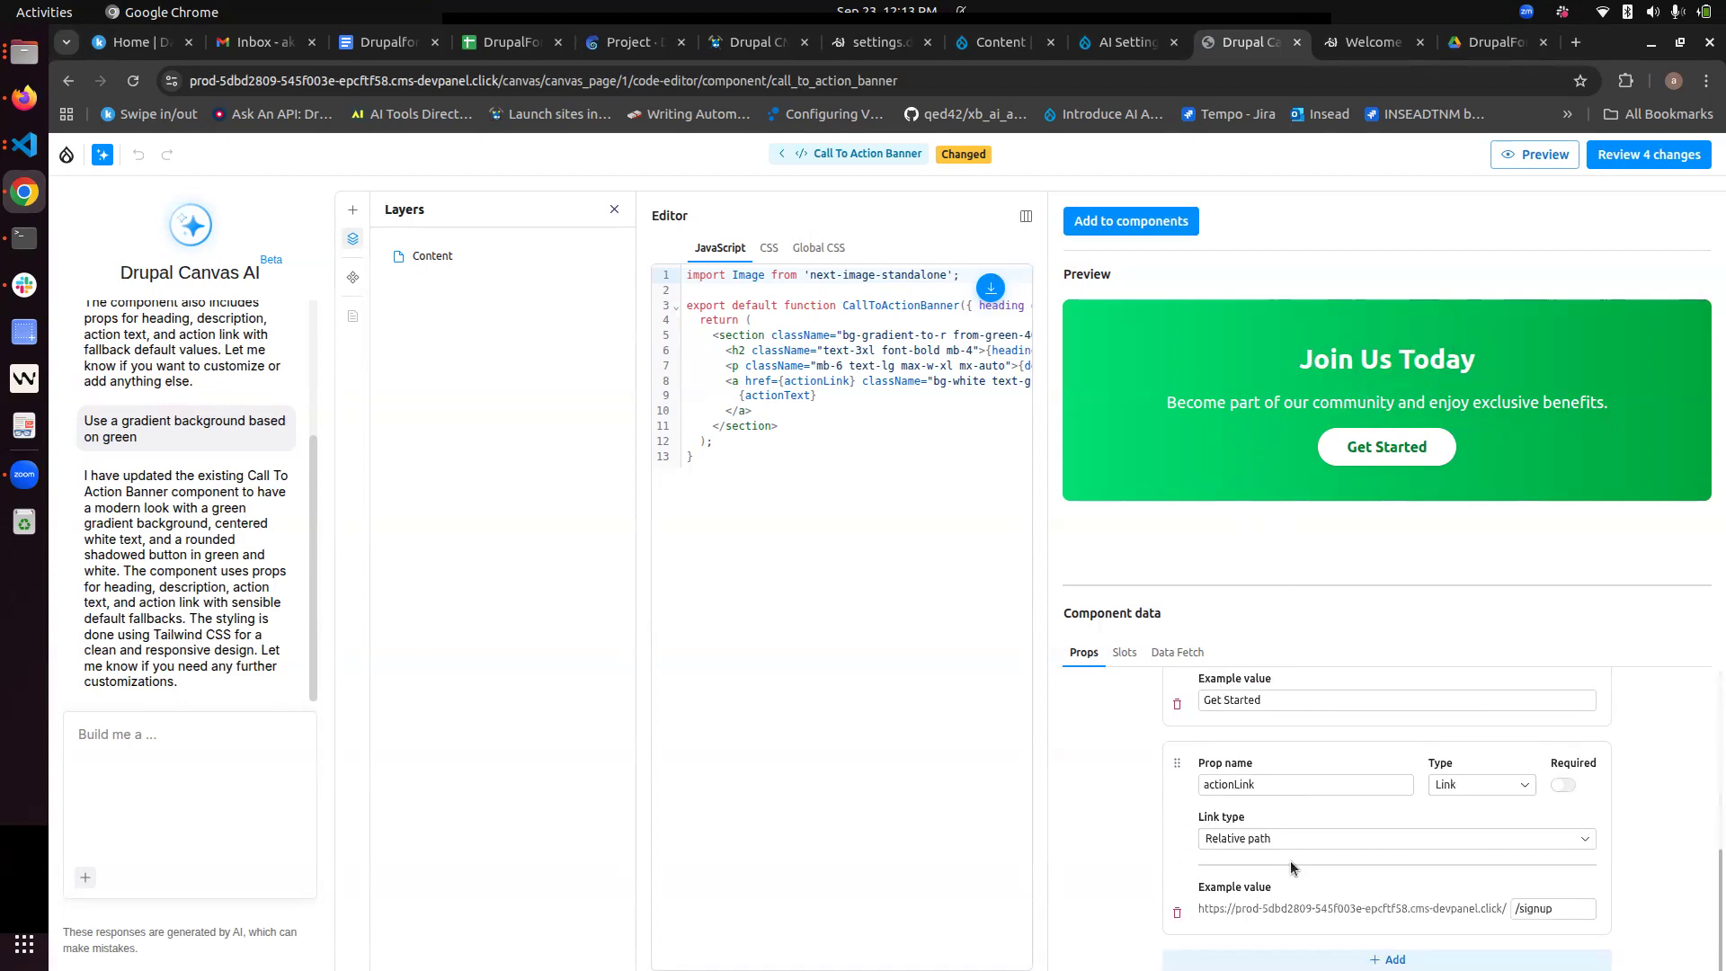
pyautogui.scroll(5, 1291, 860)
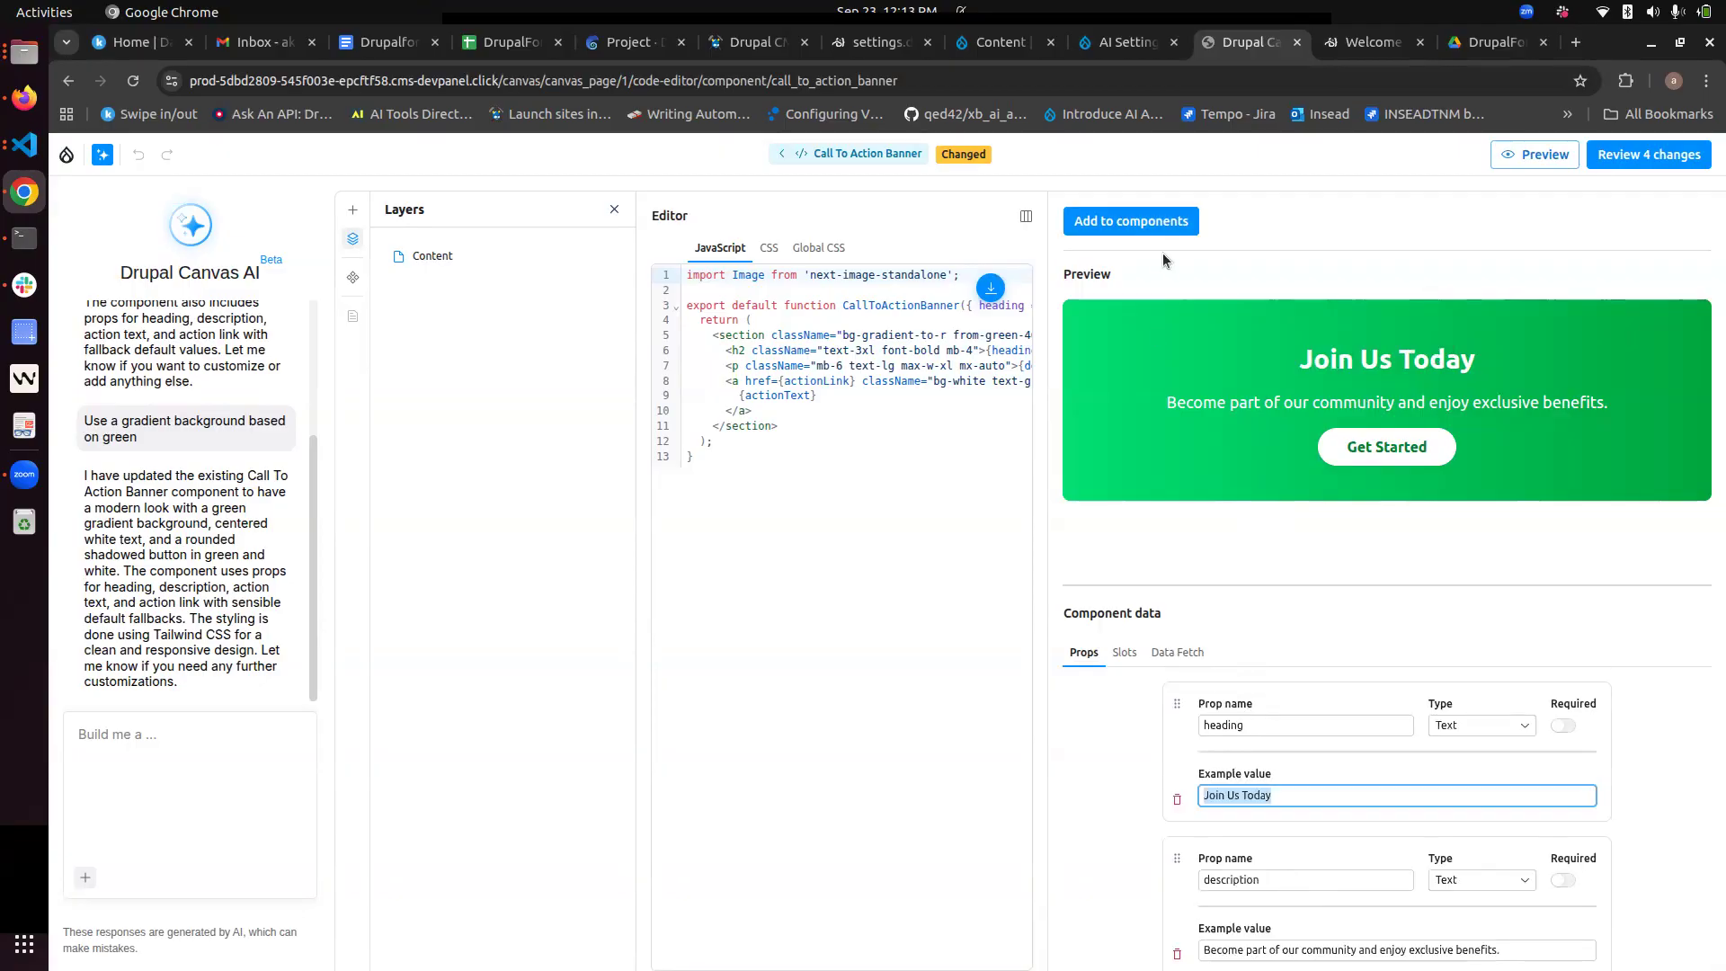
# Step: Add the Call To Action Banner to the components and look for it in the component library
pyautogui.click(1157, 225)
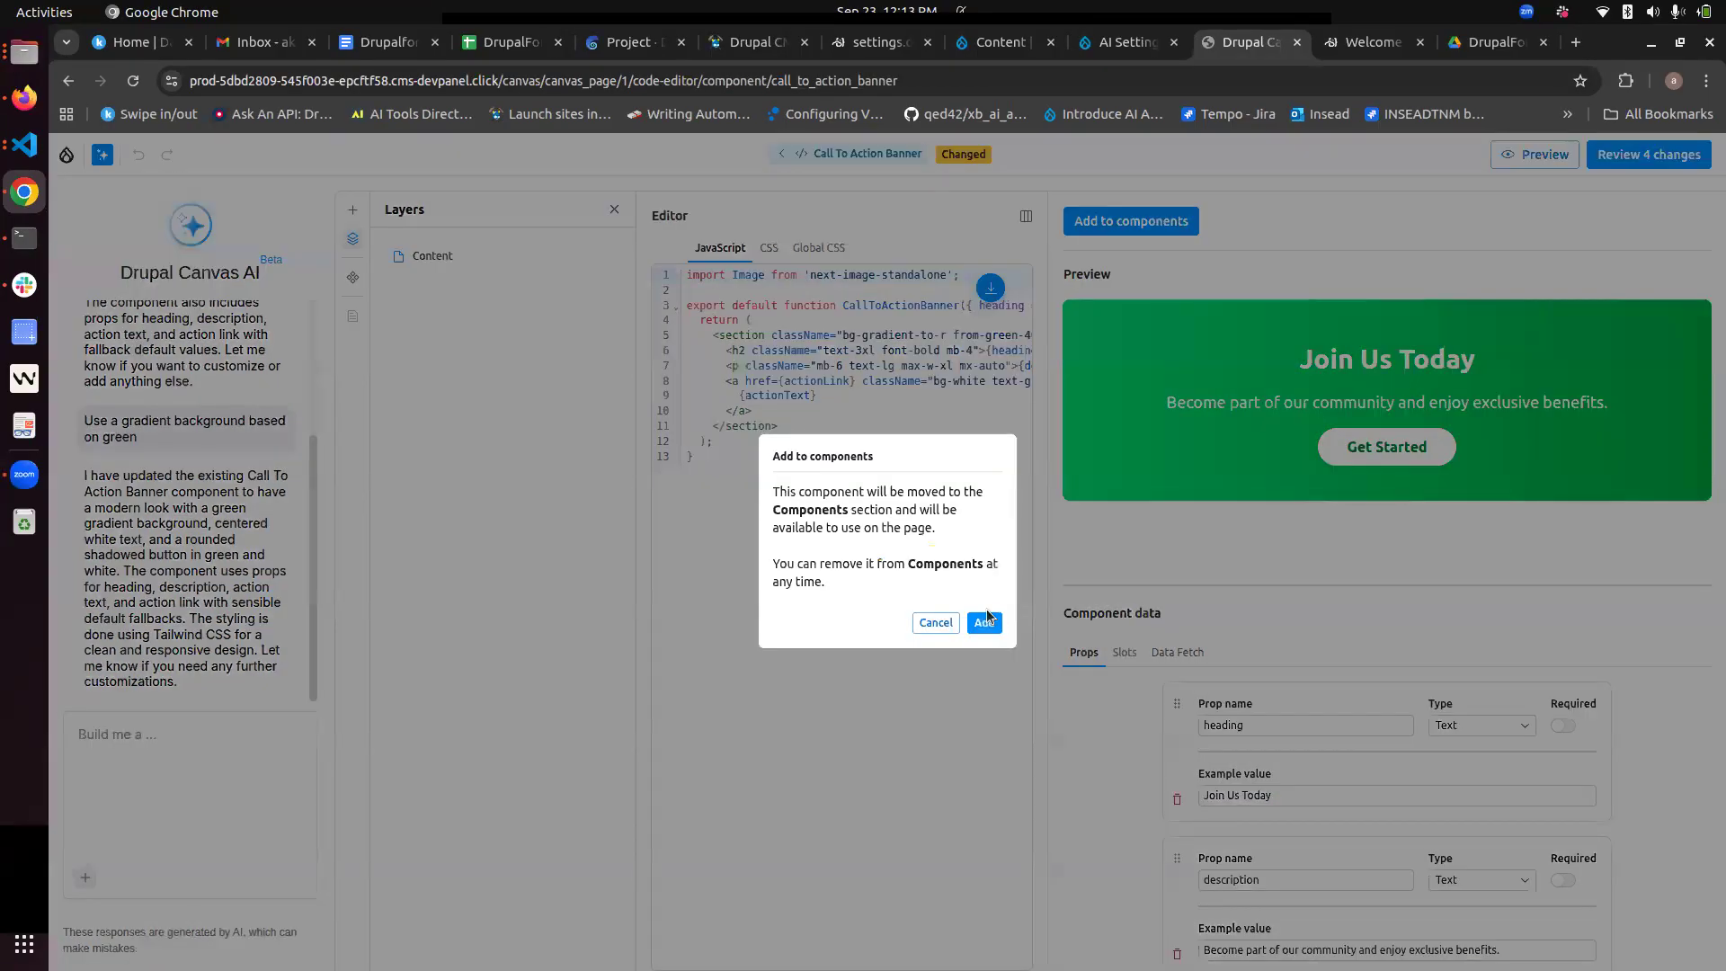
pyautogui.click(987, 623)
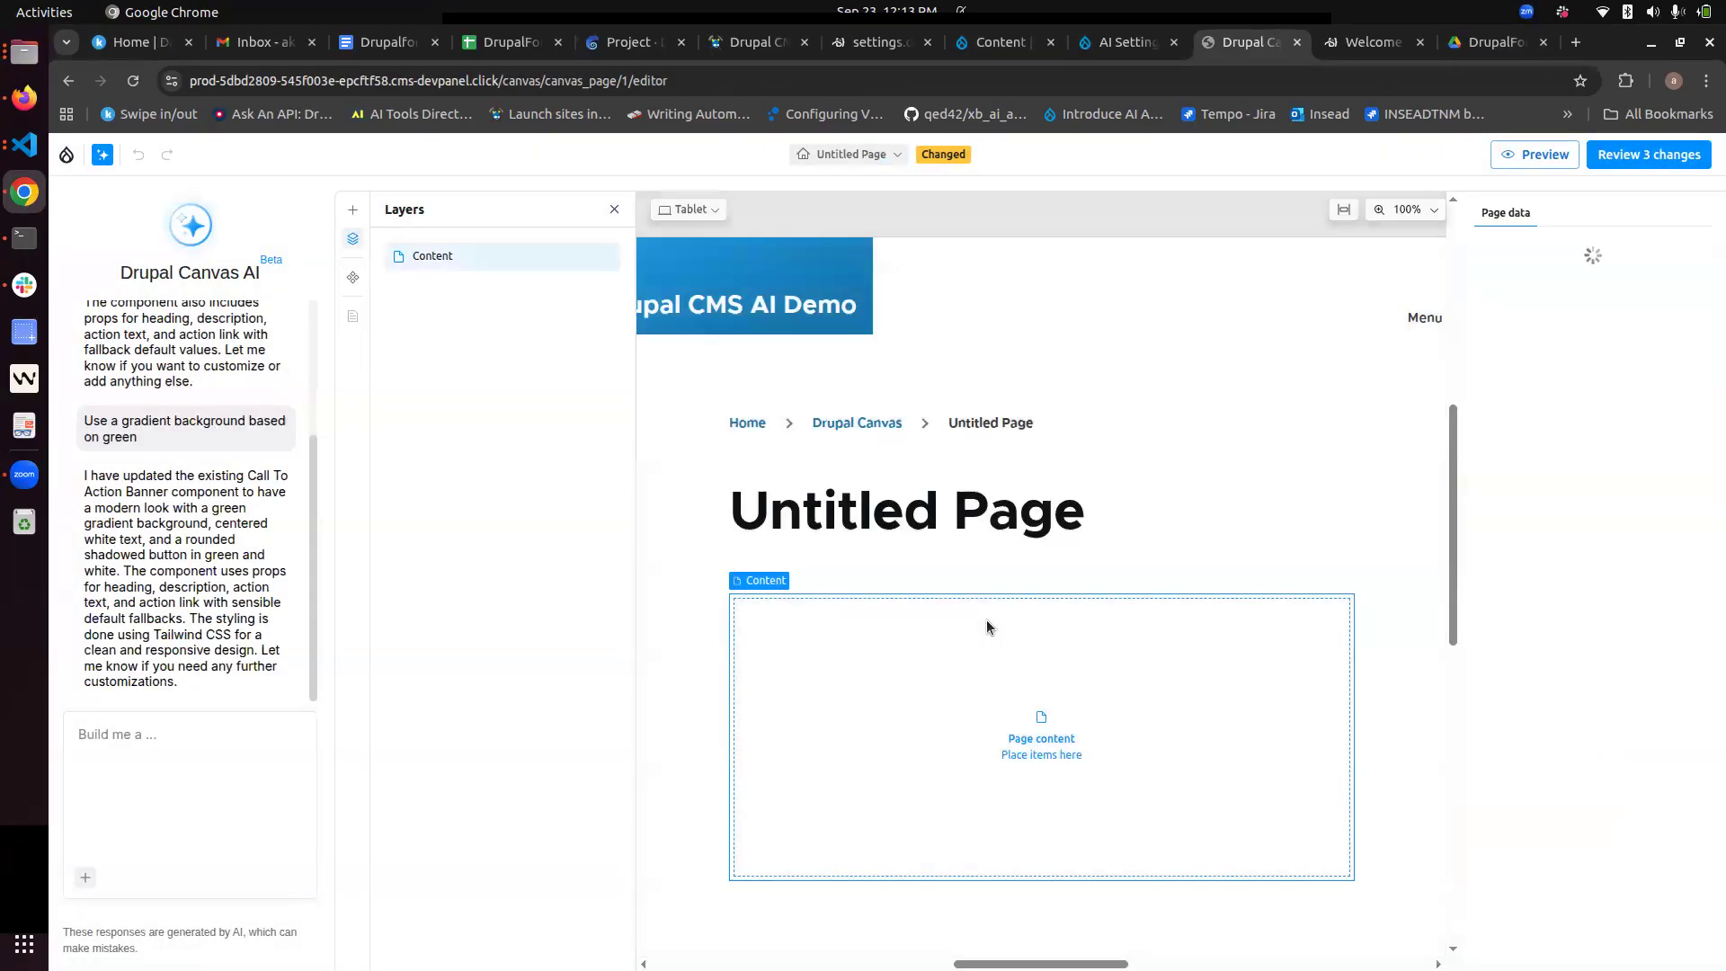
pyautogui.click(352, 278)
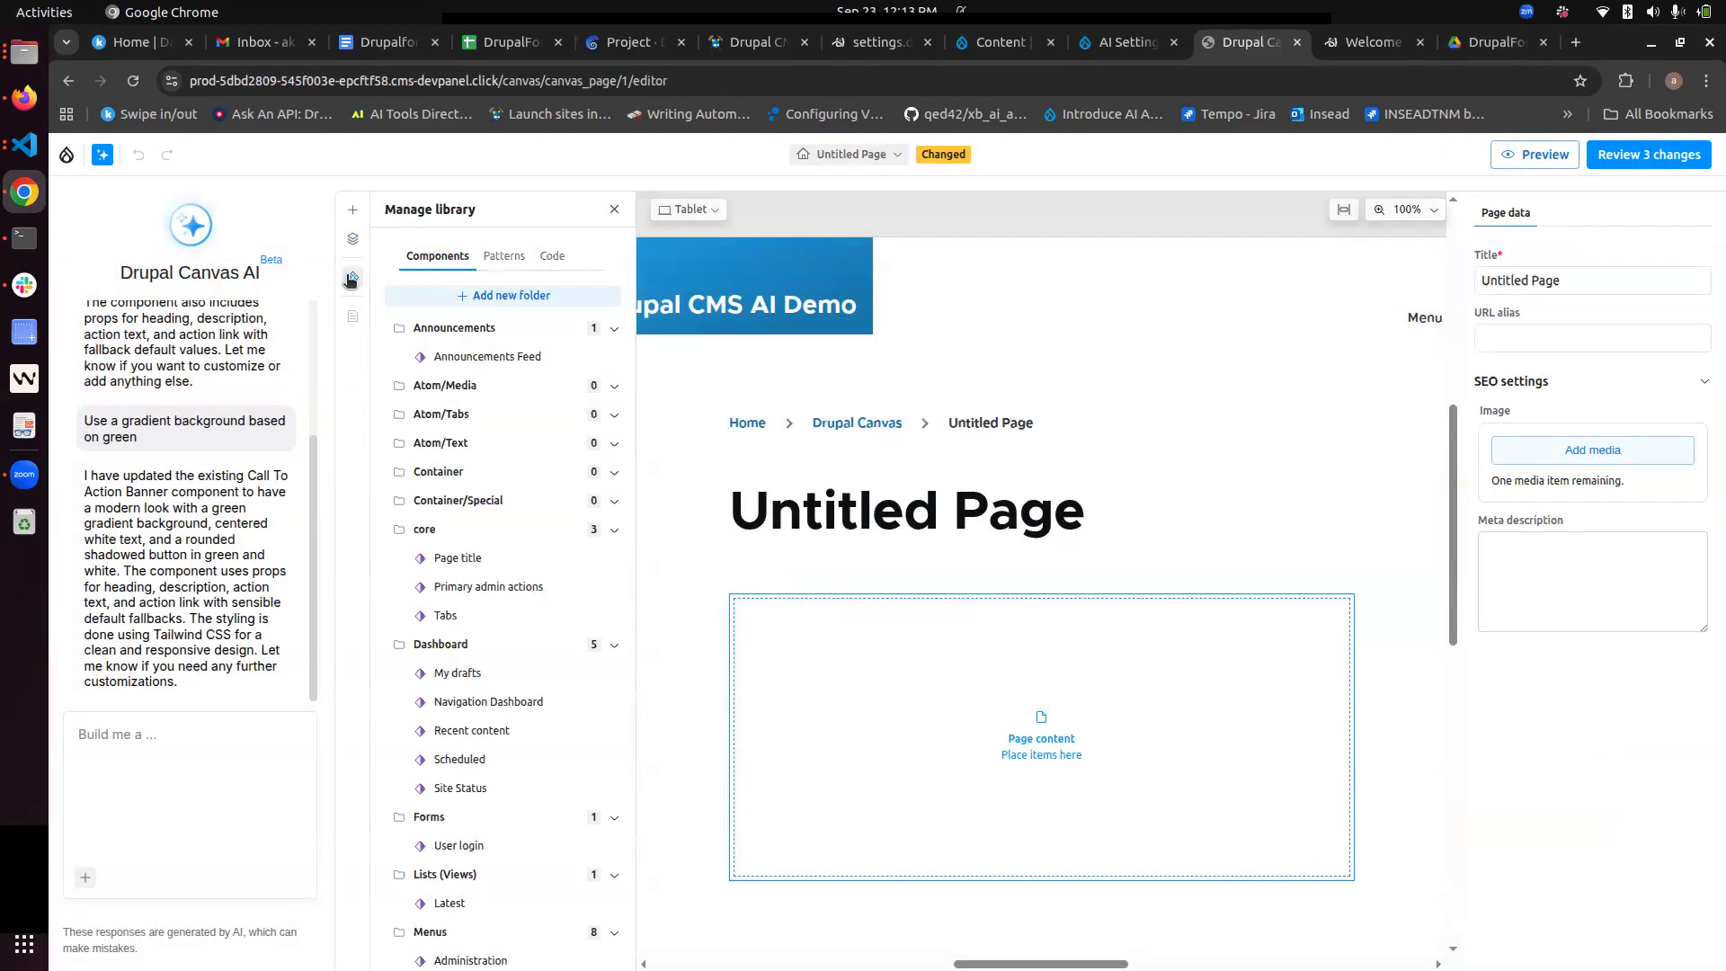
pyautogui.scroll(-8, 531, 546)
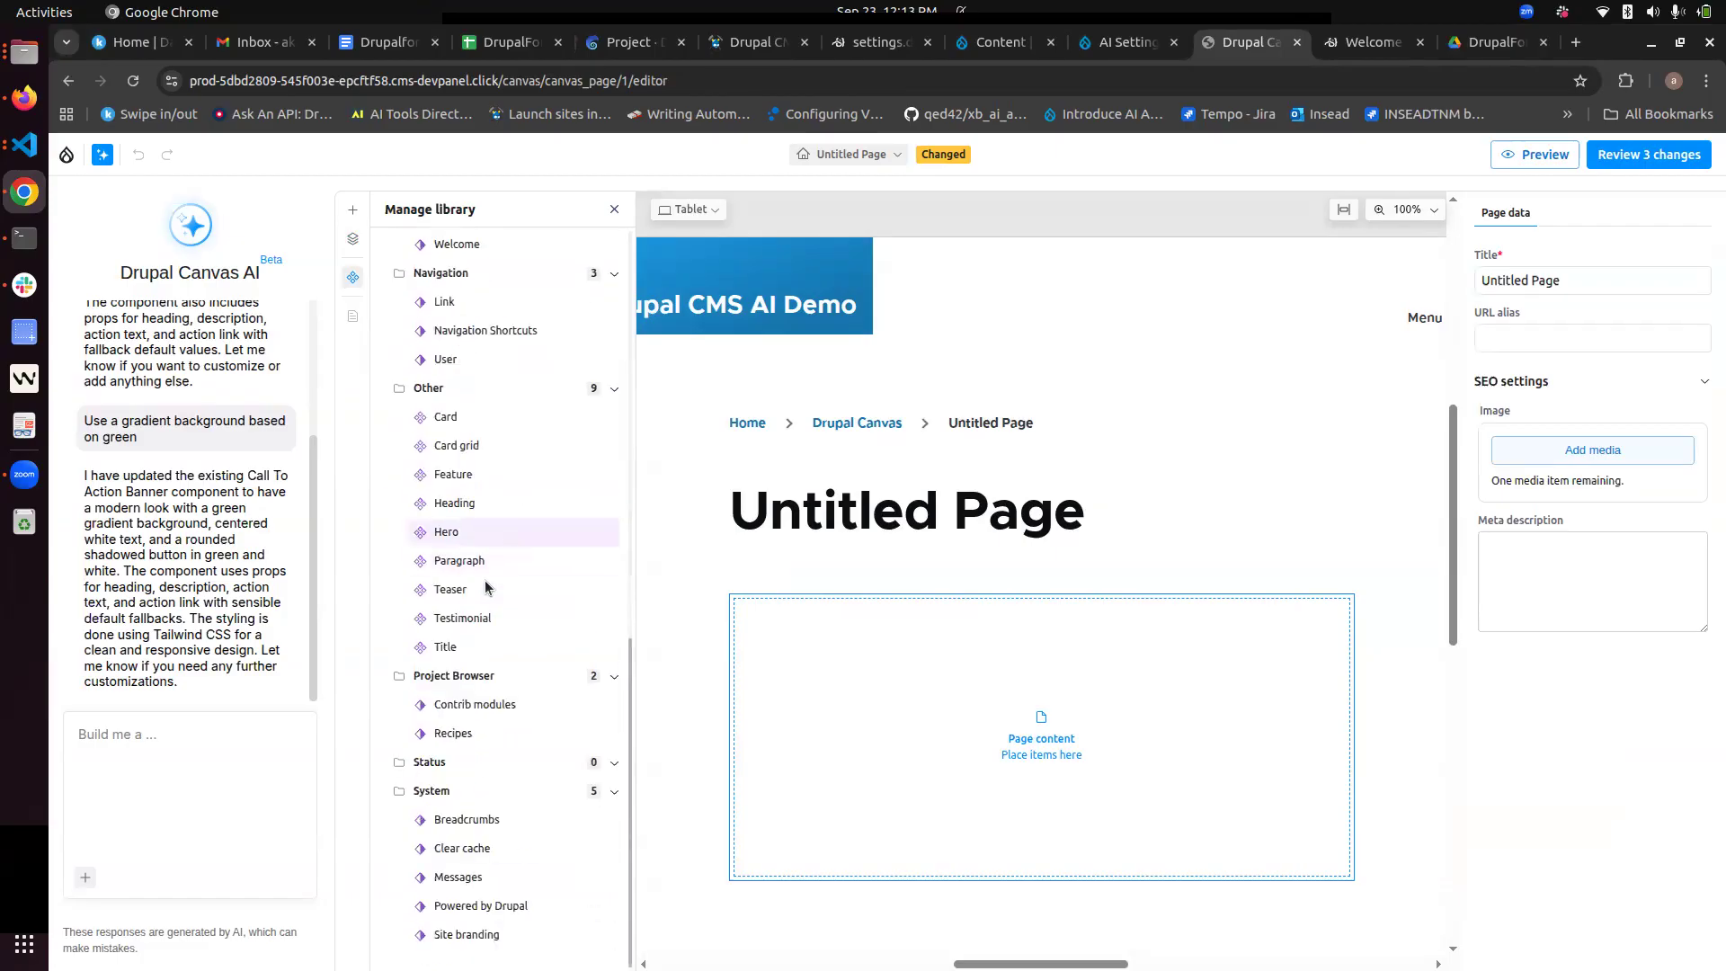
# Step: Reload the editor and place the Call To Action Banner from the library in the page content area
pyautogui.click(133, 81)
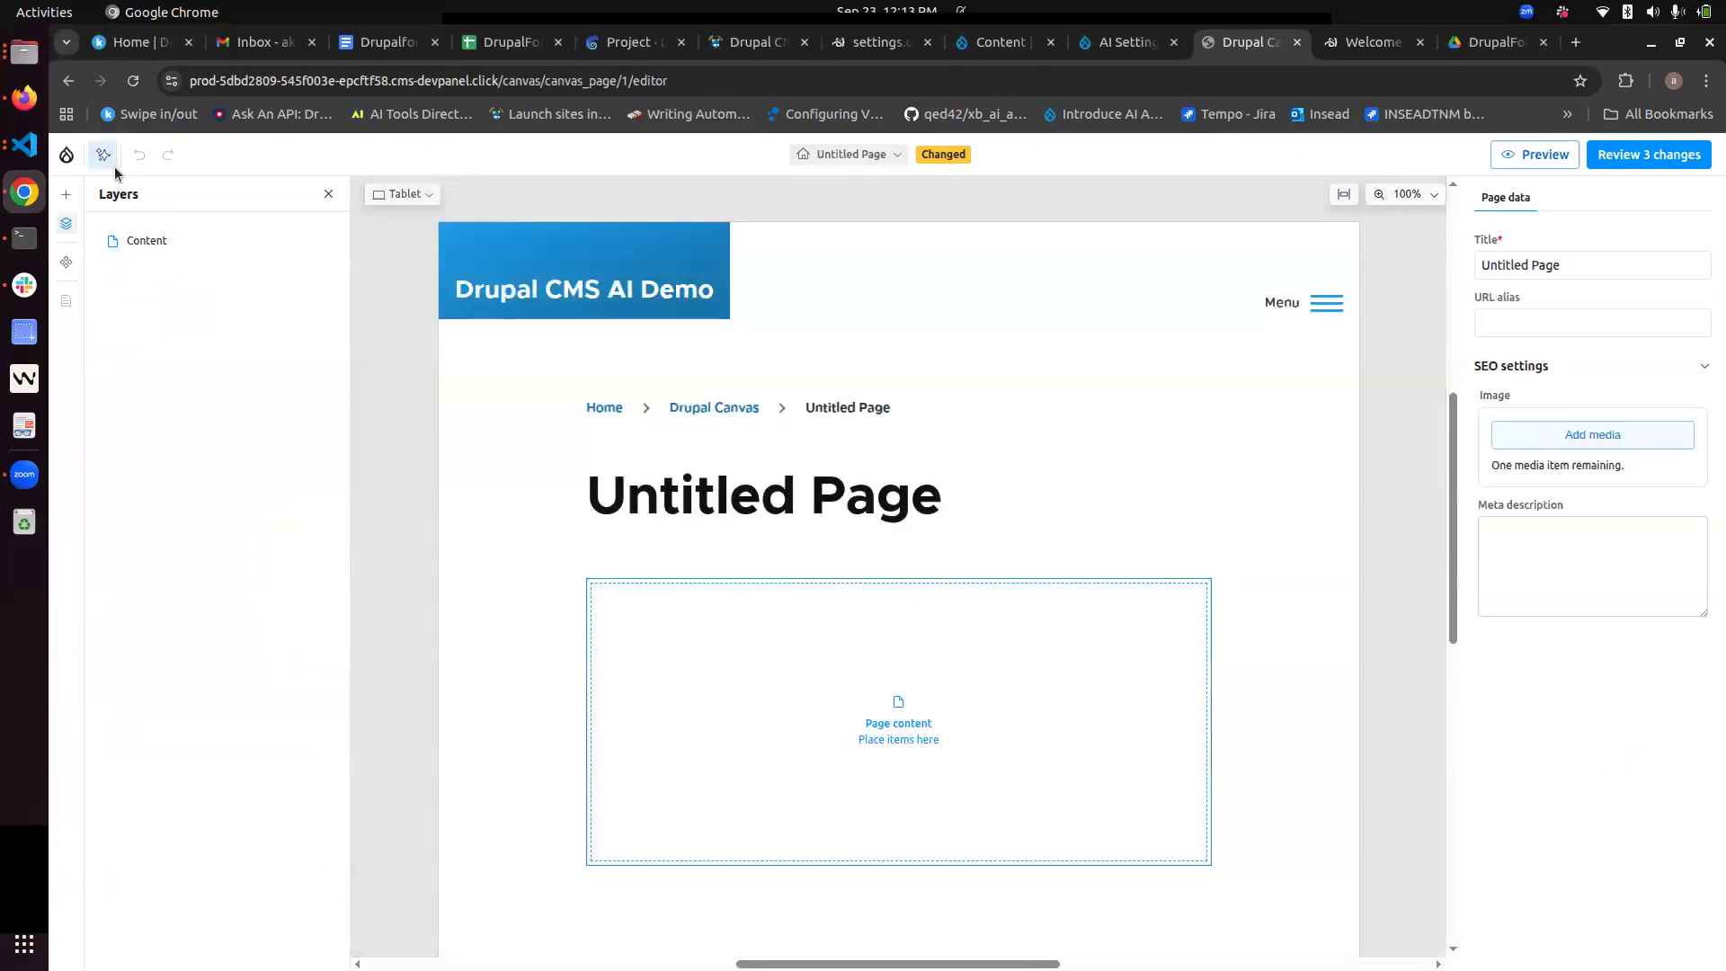
pyautogui.click(103, 154)
pyautogui.click(103, 154)
pyautogui.click(66, 196)
pyautogui.moveTo(243, 381); pyautogui.dragTo(866, 655)
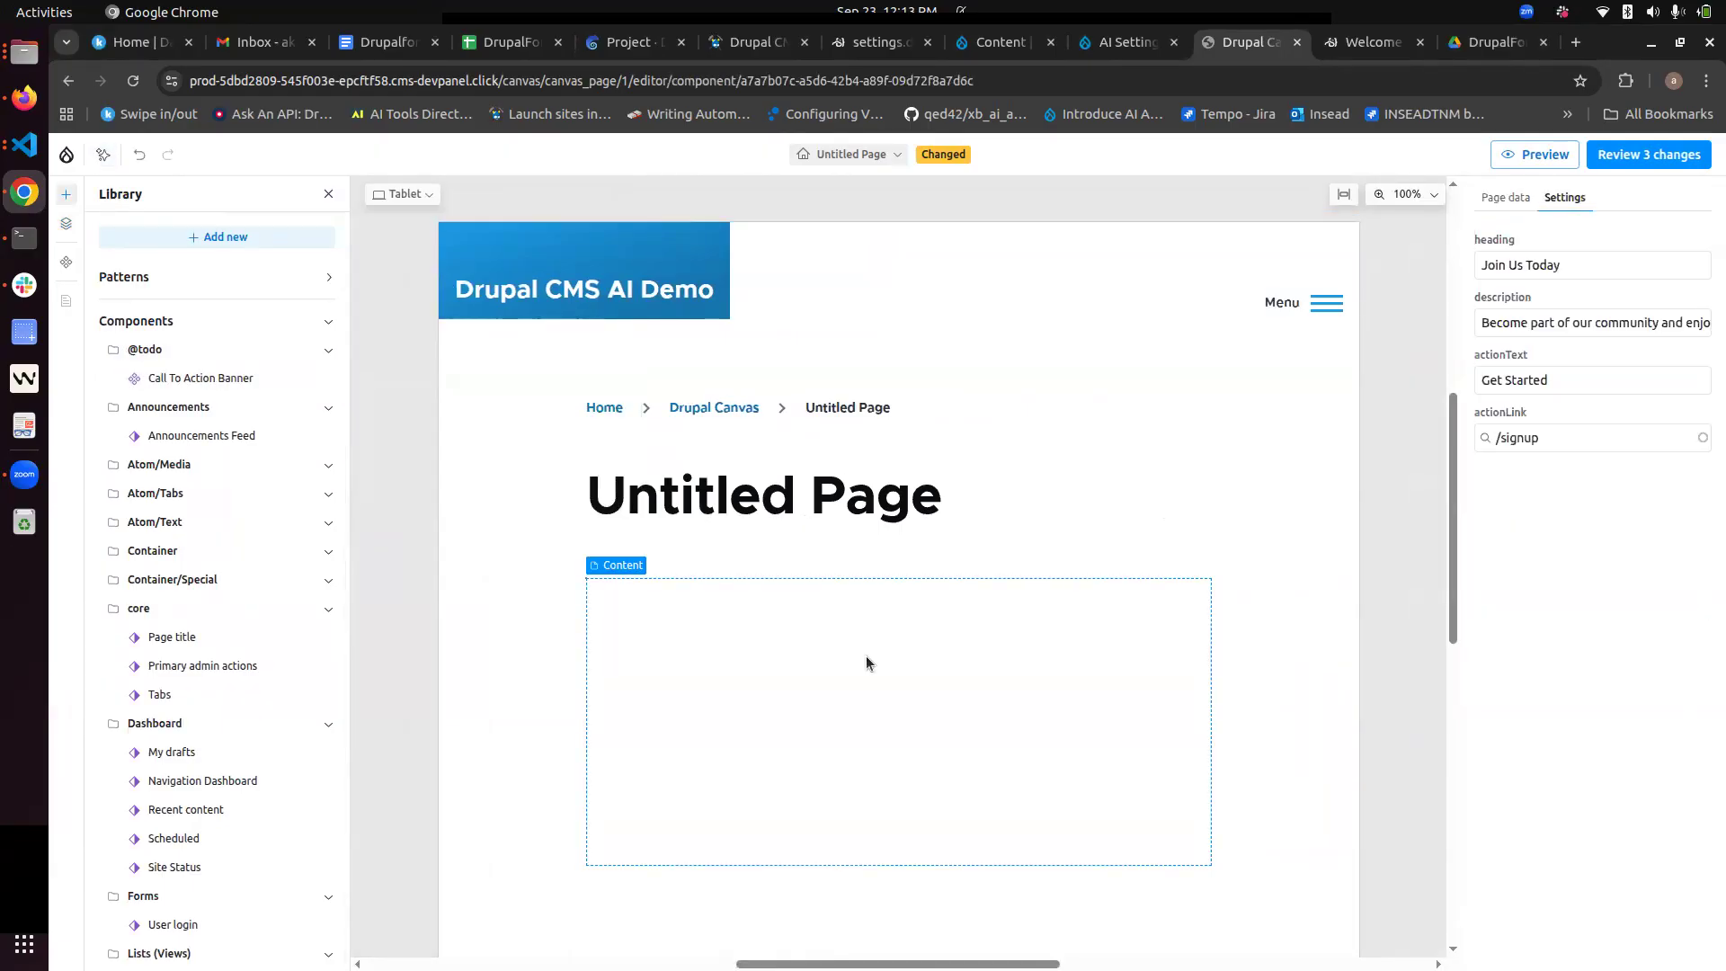
# Step: Set the placed banner's heading to "Contact Us"
pyautogui.moveTo(1562, 265); pyautogui.dragTo(1466, 250)
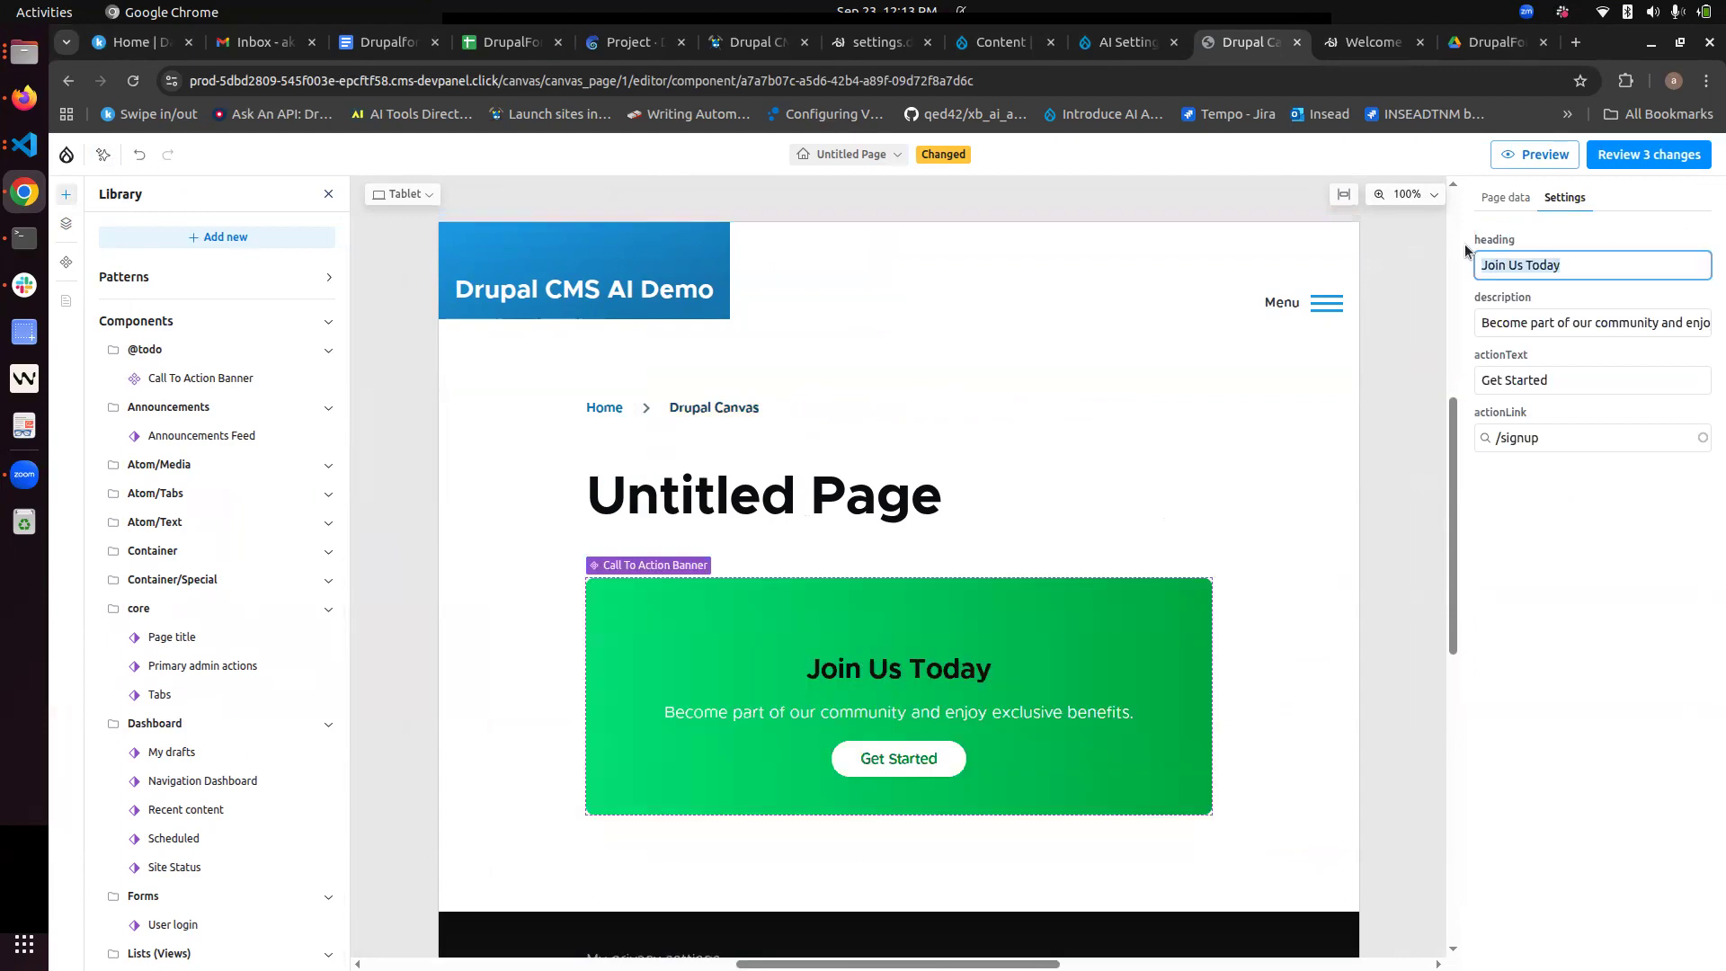
pyautogui.write('Cont')
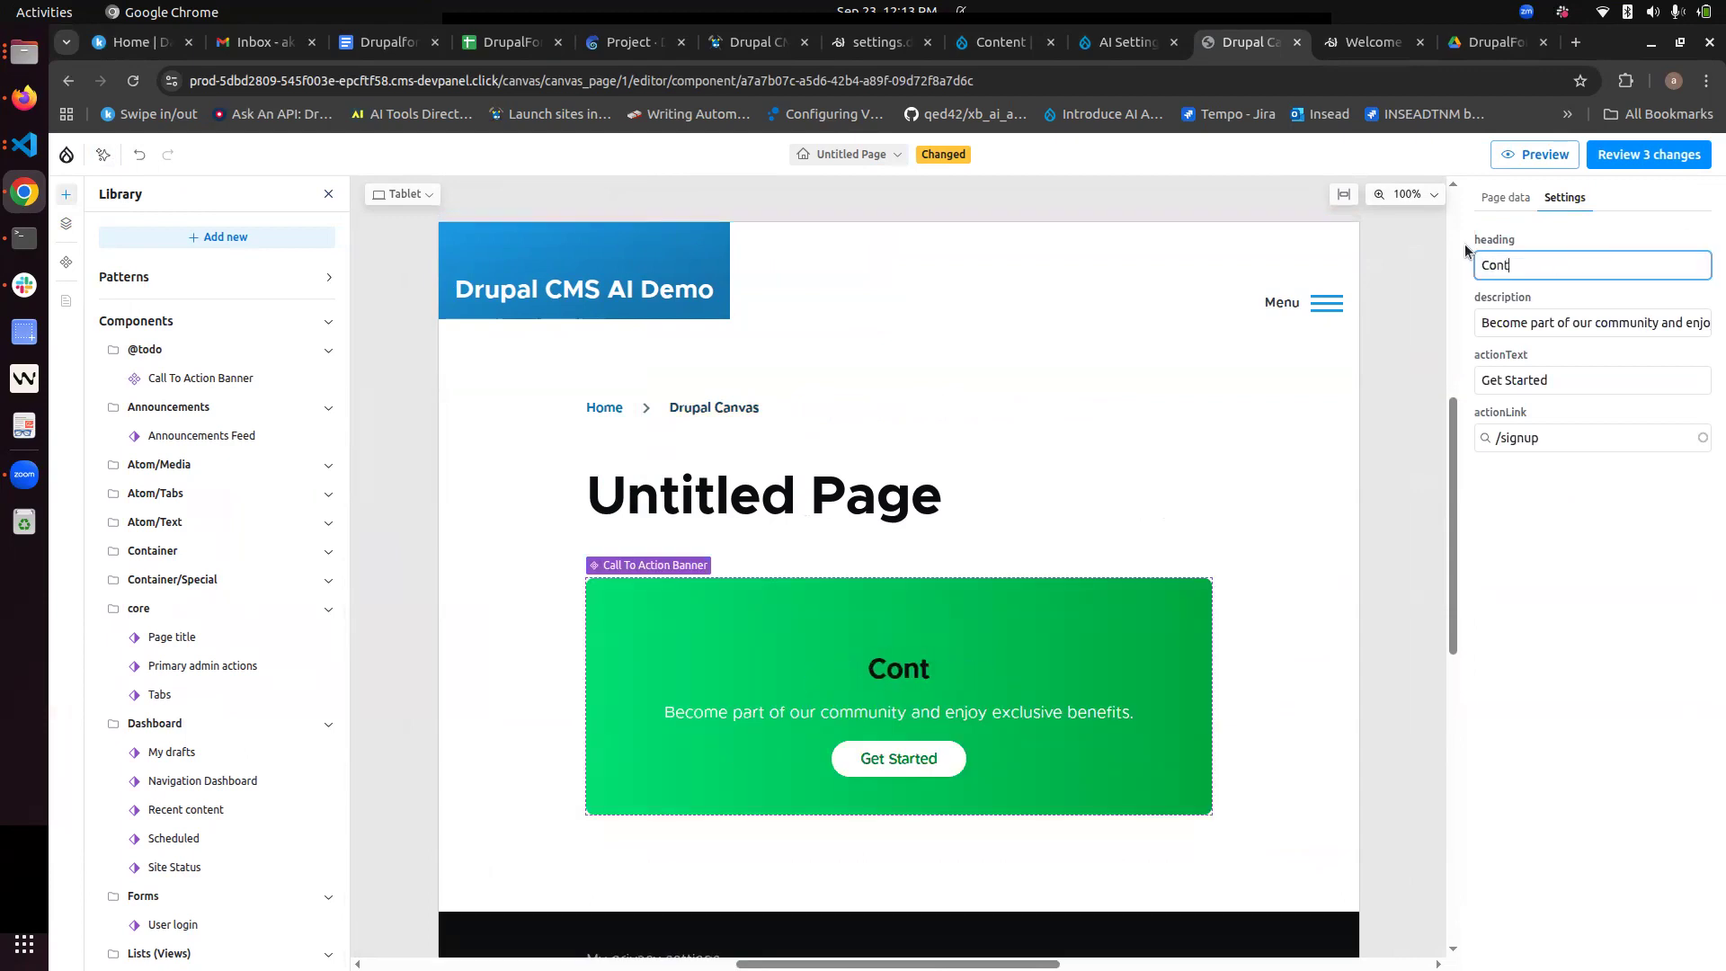
pyautogui.write('act Us')
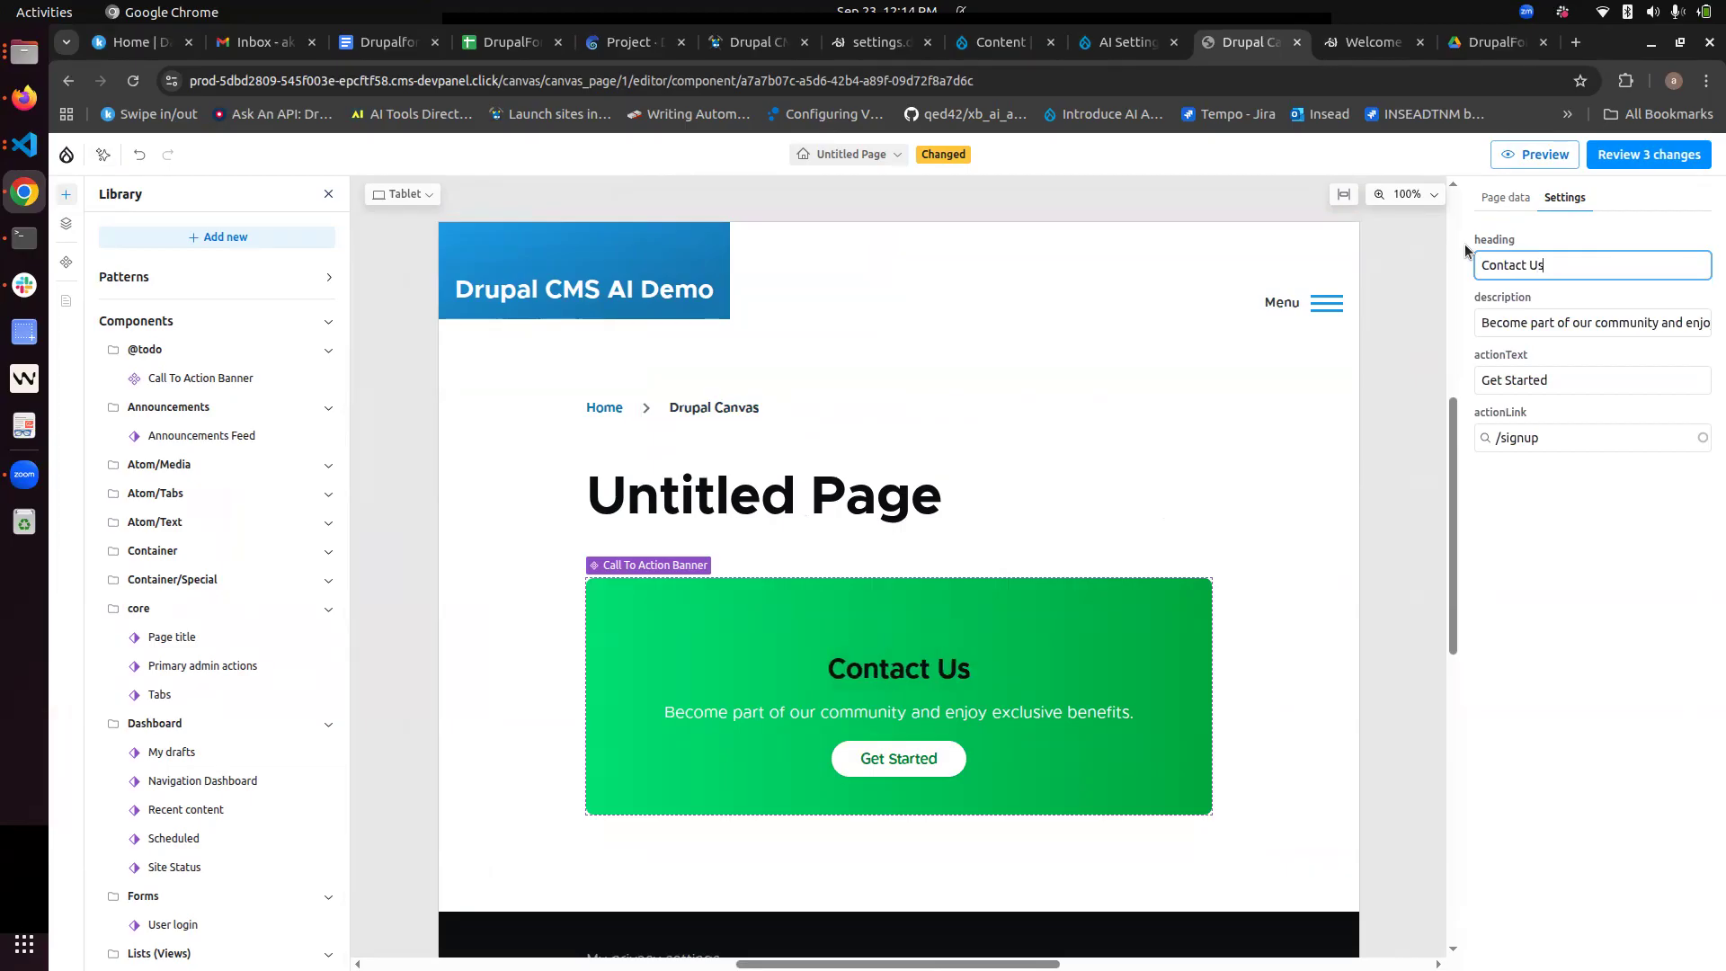
pyautogui.click(1611, 586)
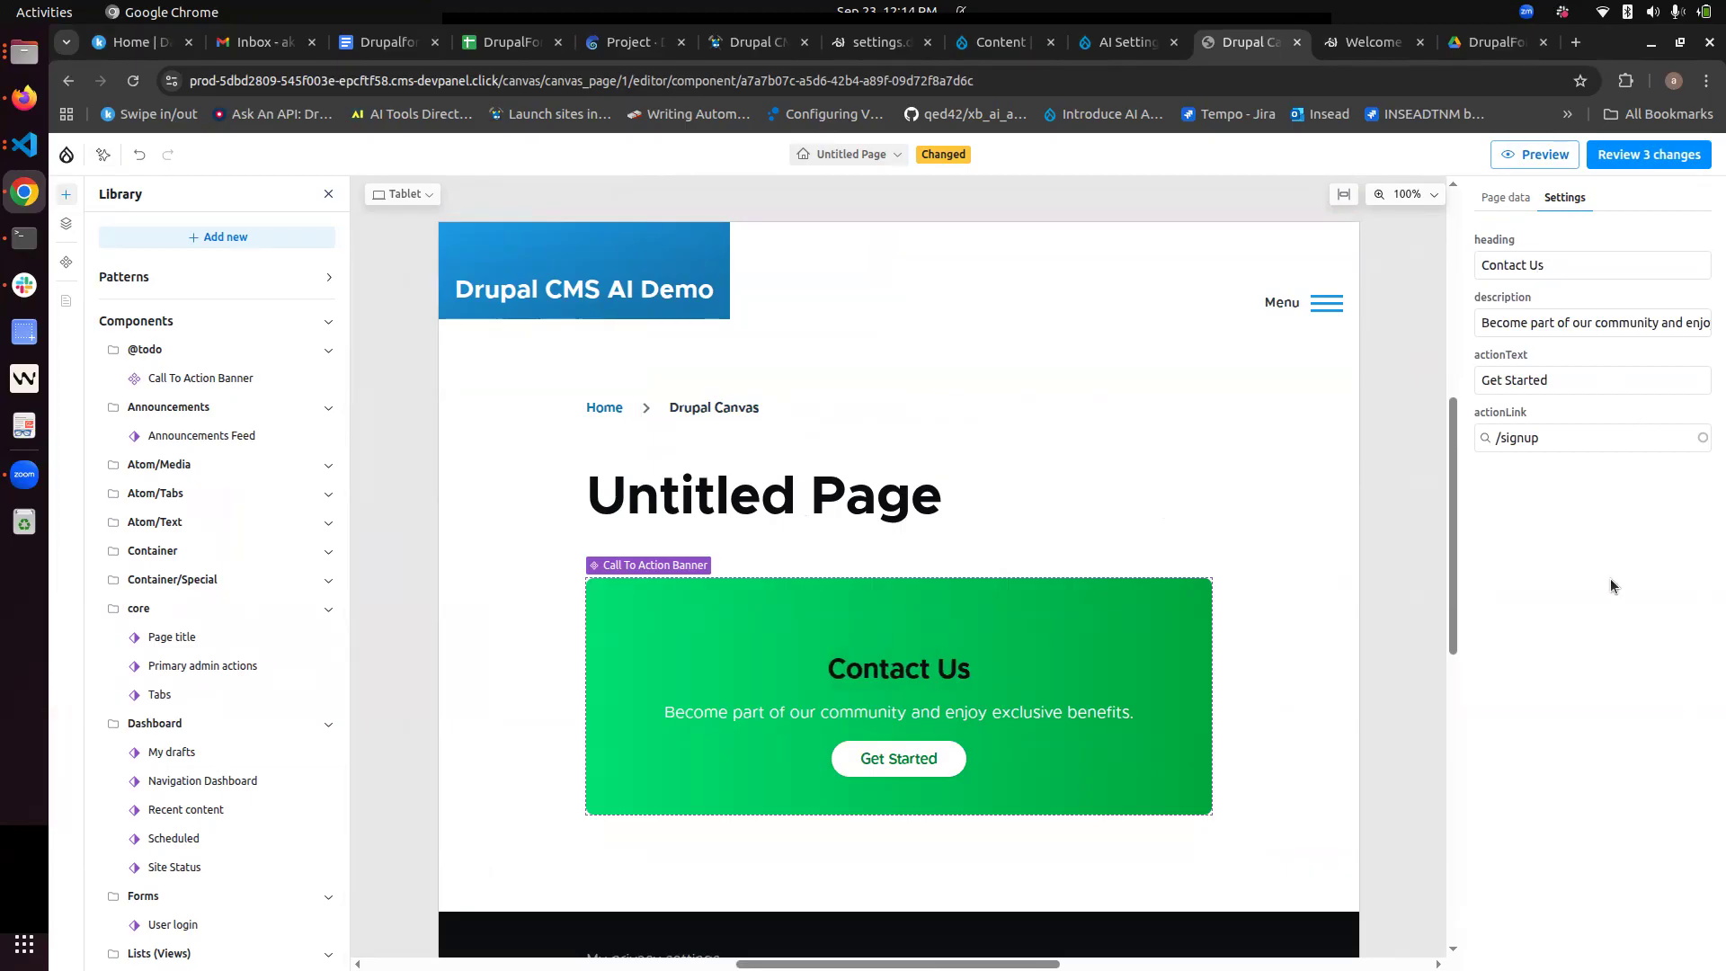
# Step: Delete the Call To Action Banner from the untitled page
pyautogui.scroll(-1, 1282, 466)
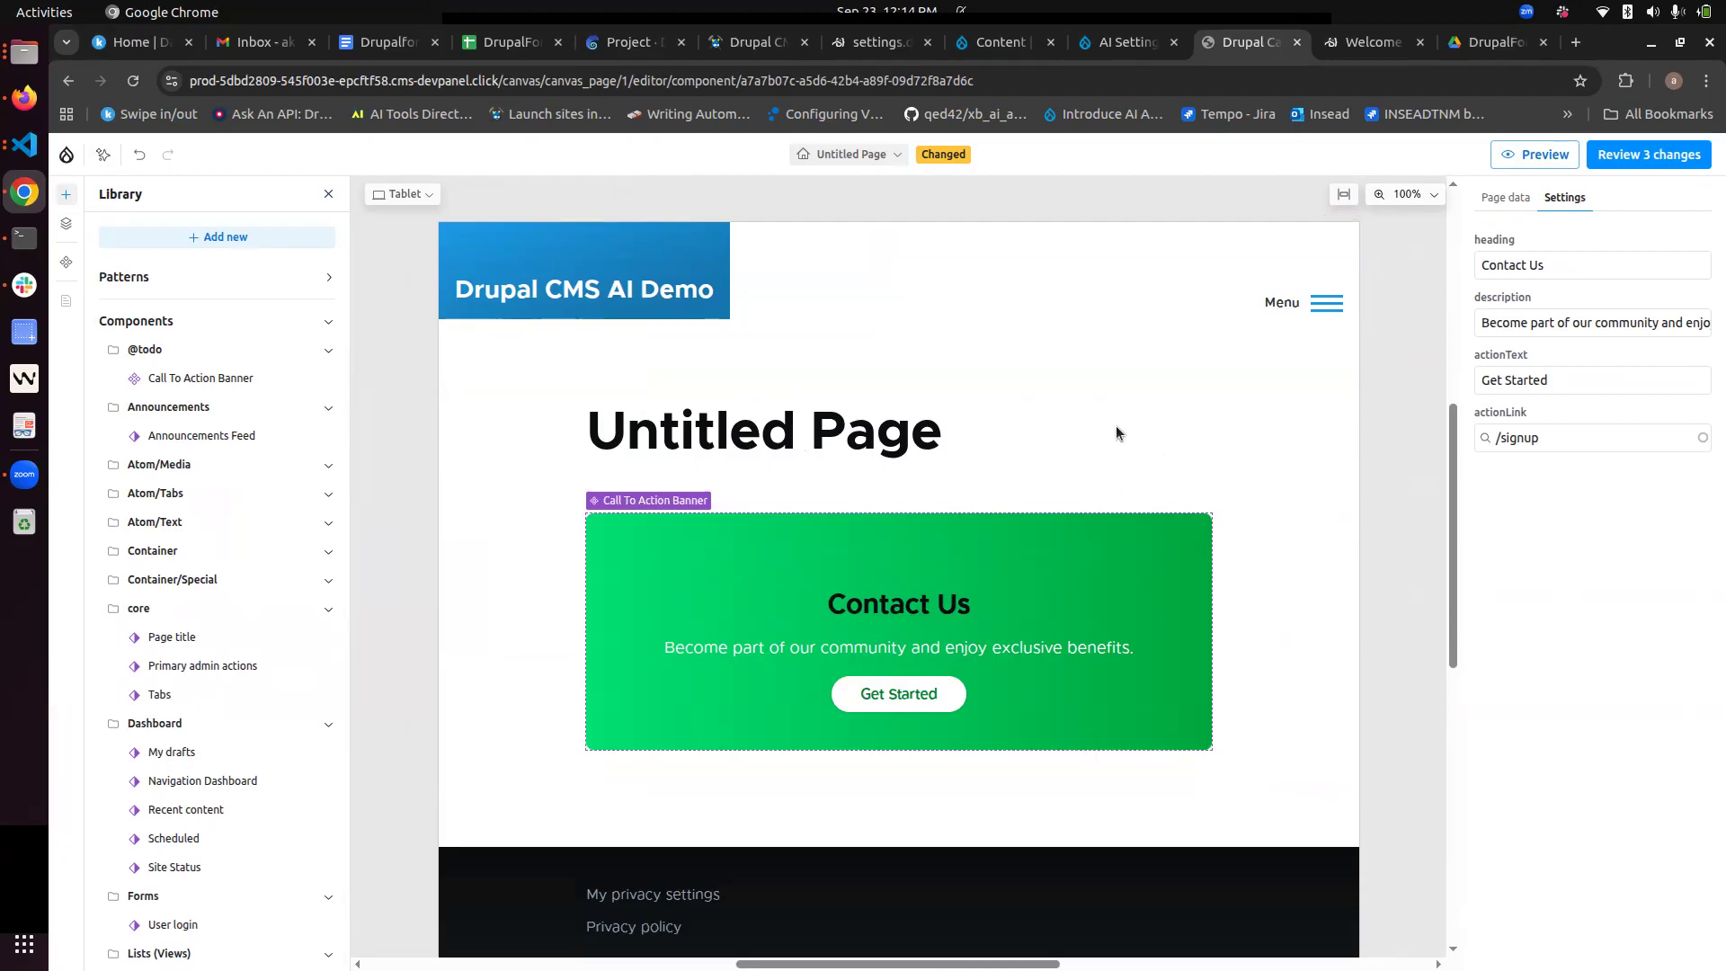
pyautogui.rightClick(1003, 593)
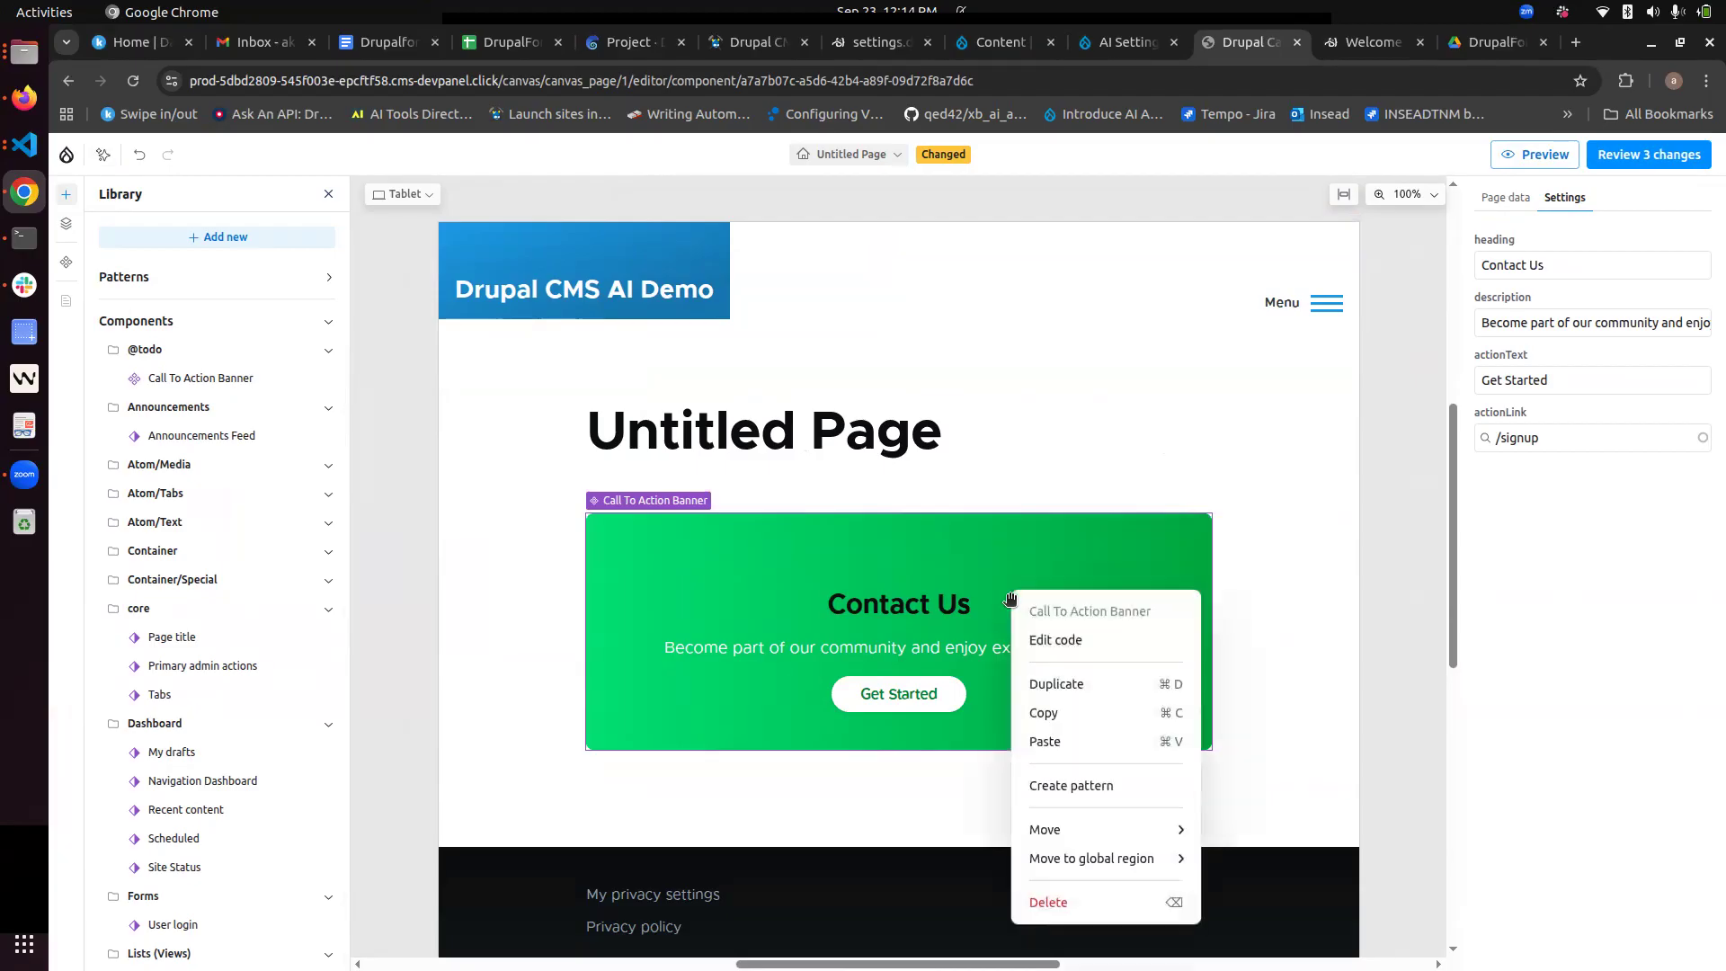
pyautogui.click(1060, 904)
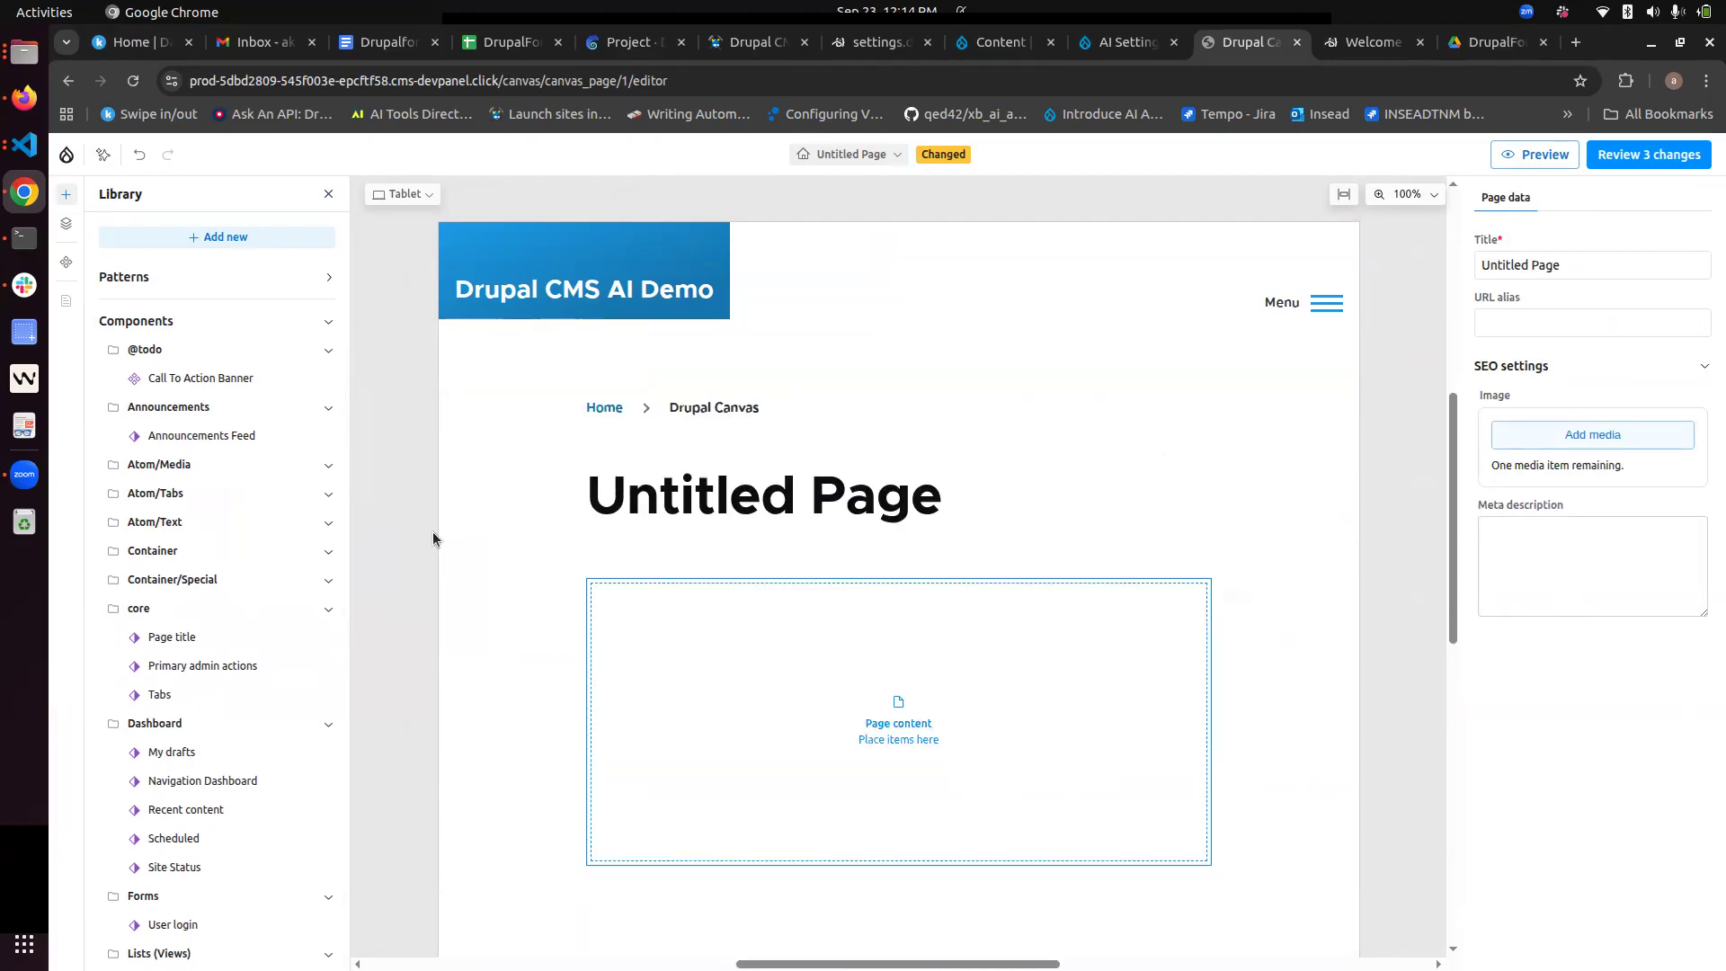
# Step: Place the Testimonial component from the library in the page content area, and delete it again
pyautogui.scroll(-1, 434, 537)
pyautogui.scroll(-5, 230, 627)
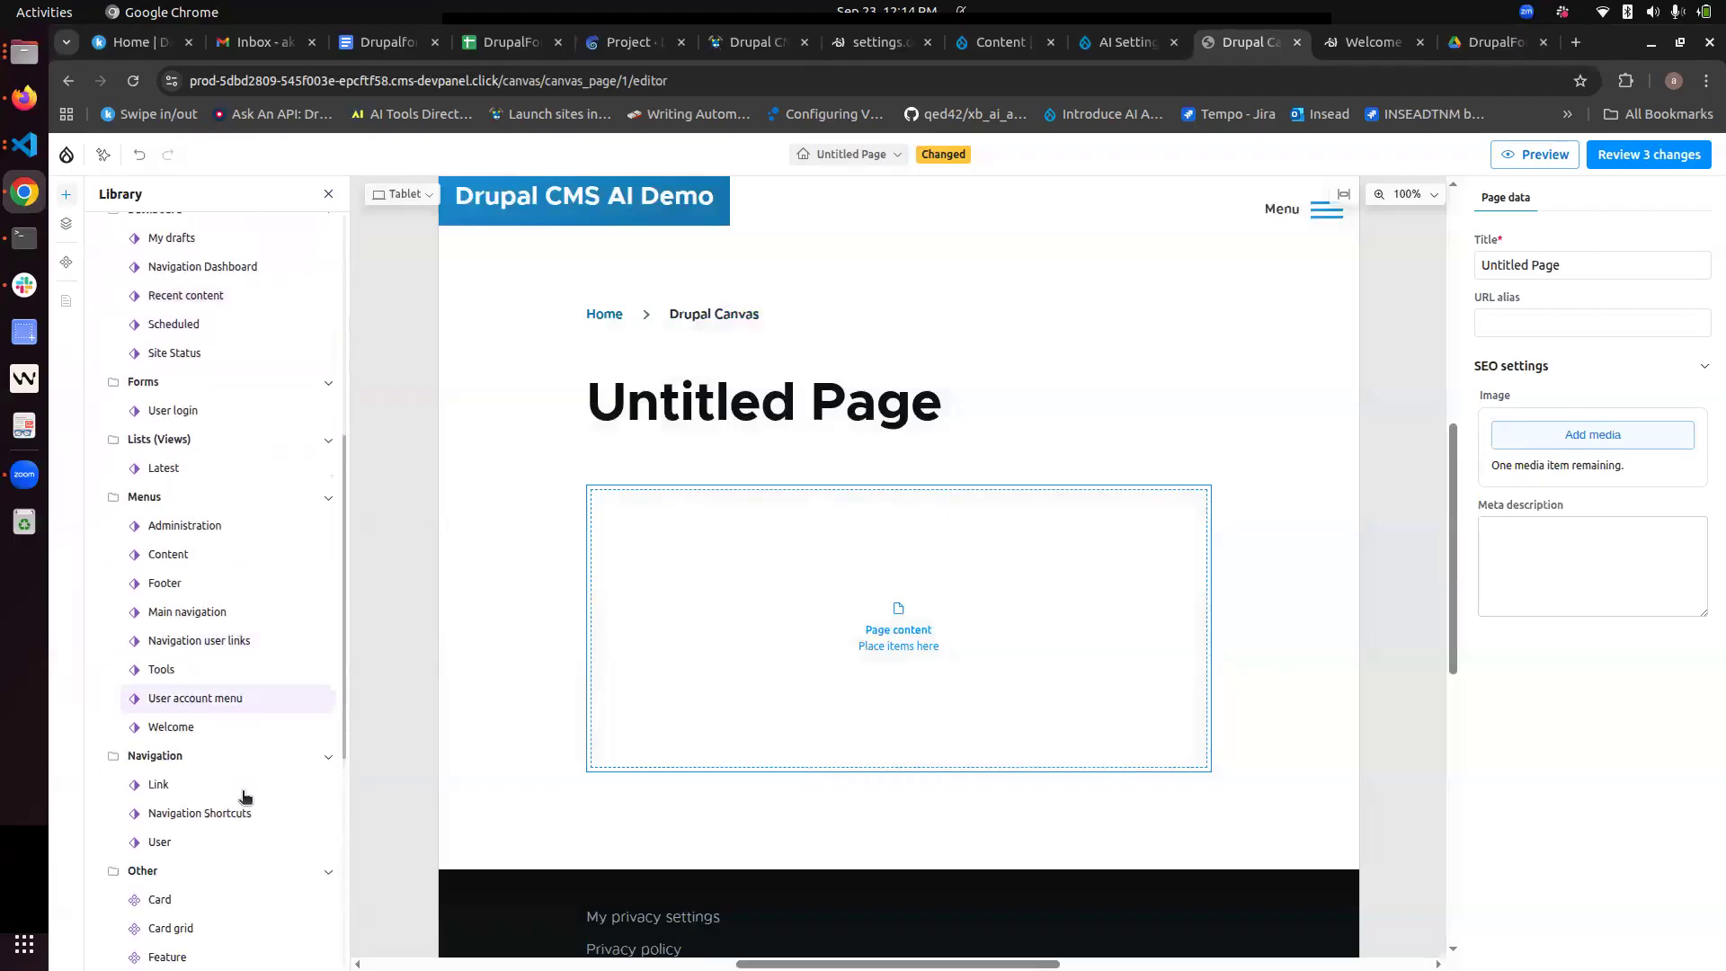
pyautogui.scroll(-3, 241, 595)
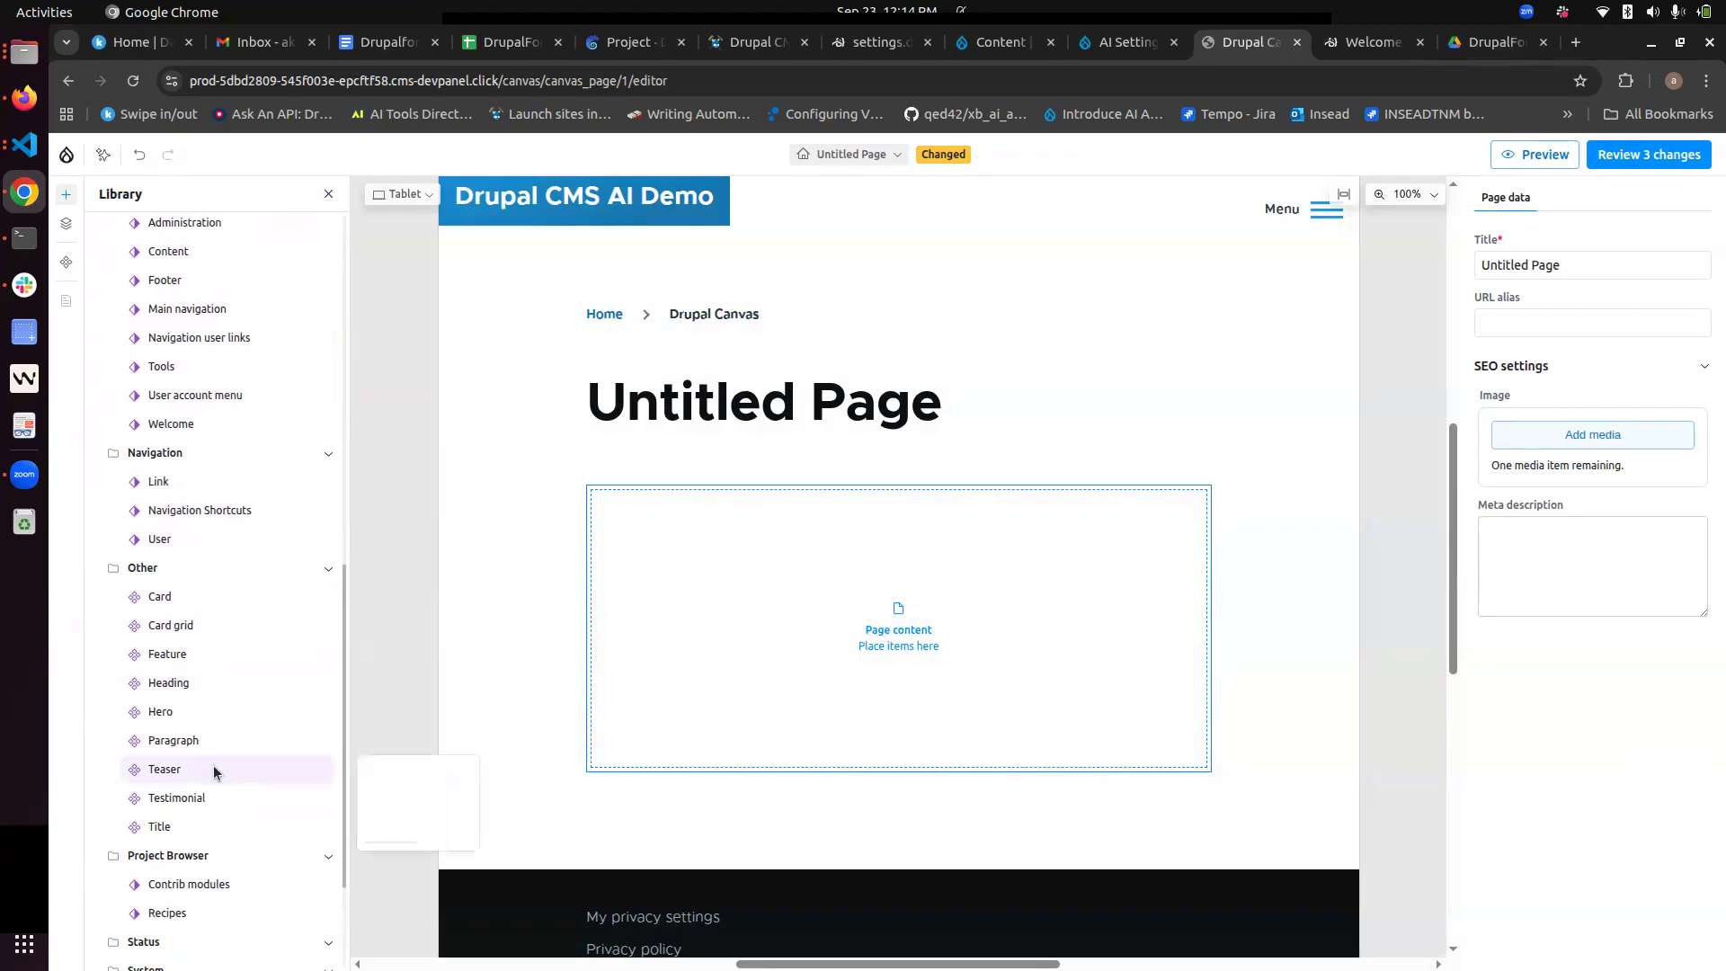
pyautogui.moveTo(213, 789); pyautogui.dragTo(710, 590)
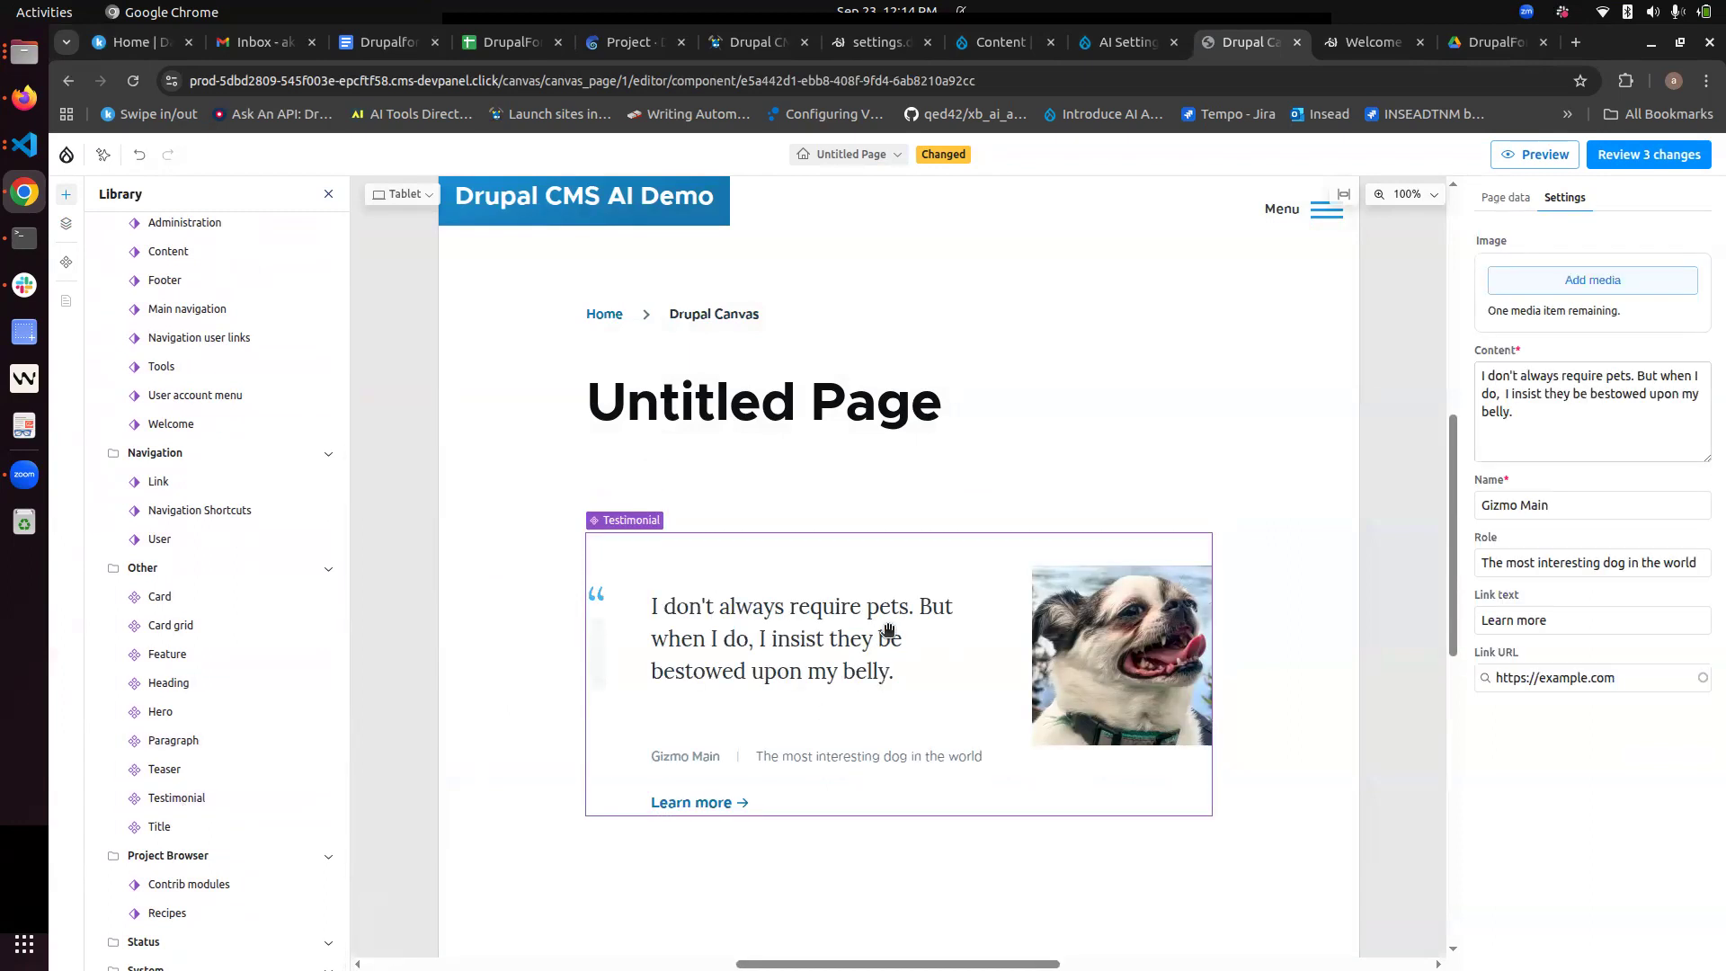
pyautogui.rightClick(805, 672)
pyautogui.click(868, 940)
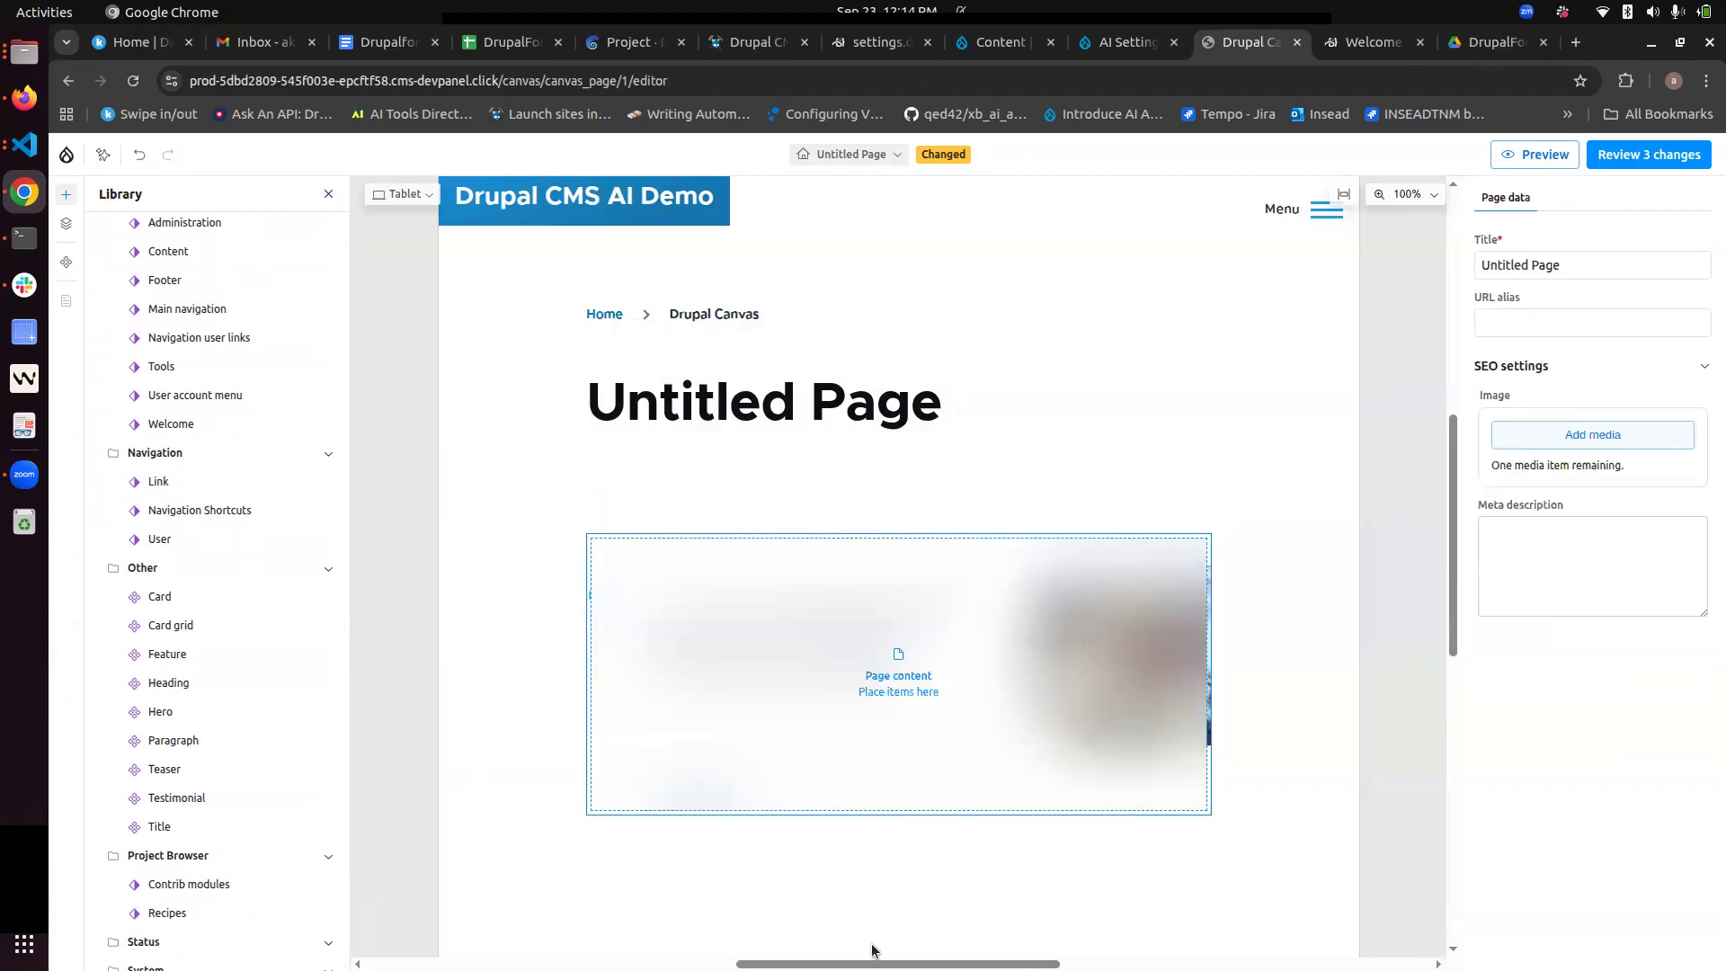
# Step: Ask the AI assistant to "Add 2 testimonials for a cookie shop to the page"
pyautogui.click(102, 154)
pyautogui.click(165, 355)
pyautogui.write('aDD 2 TES')
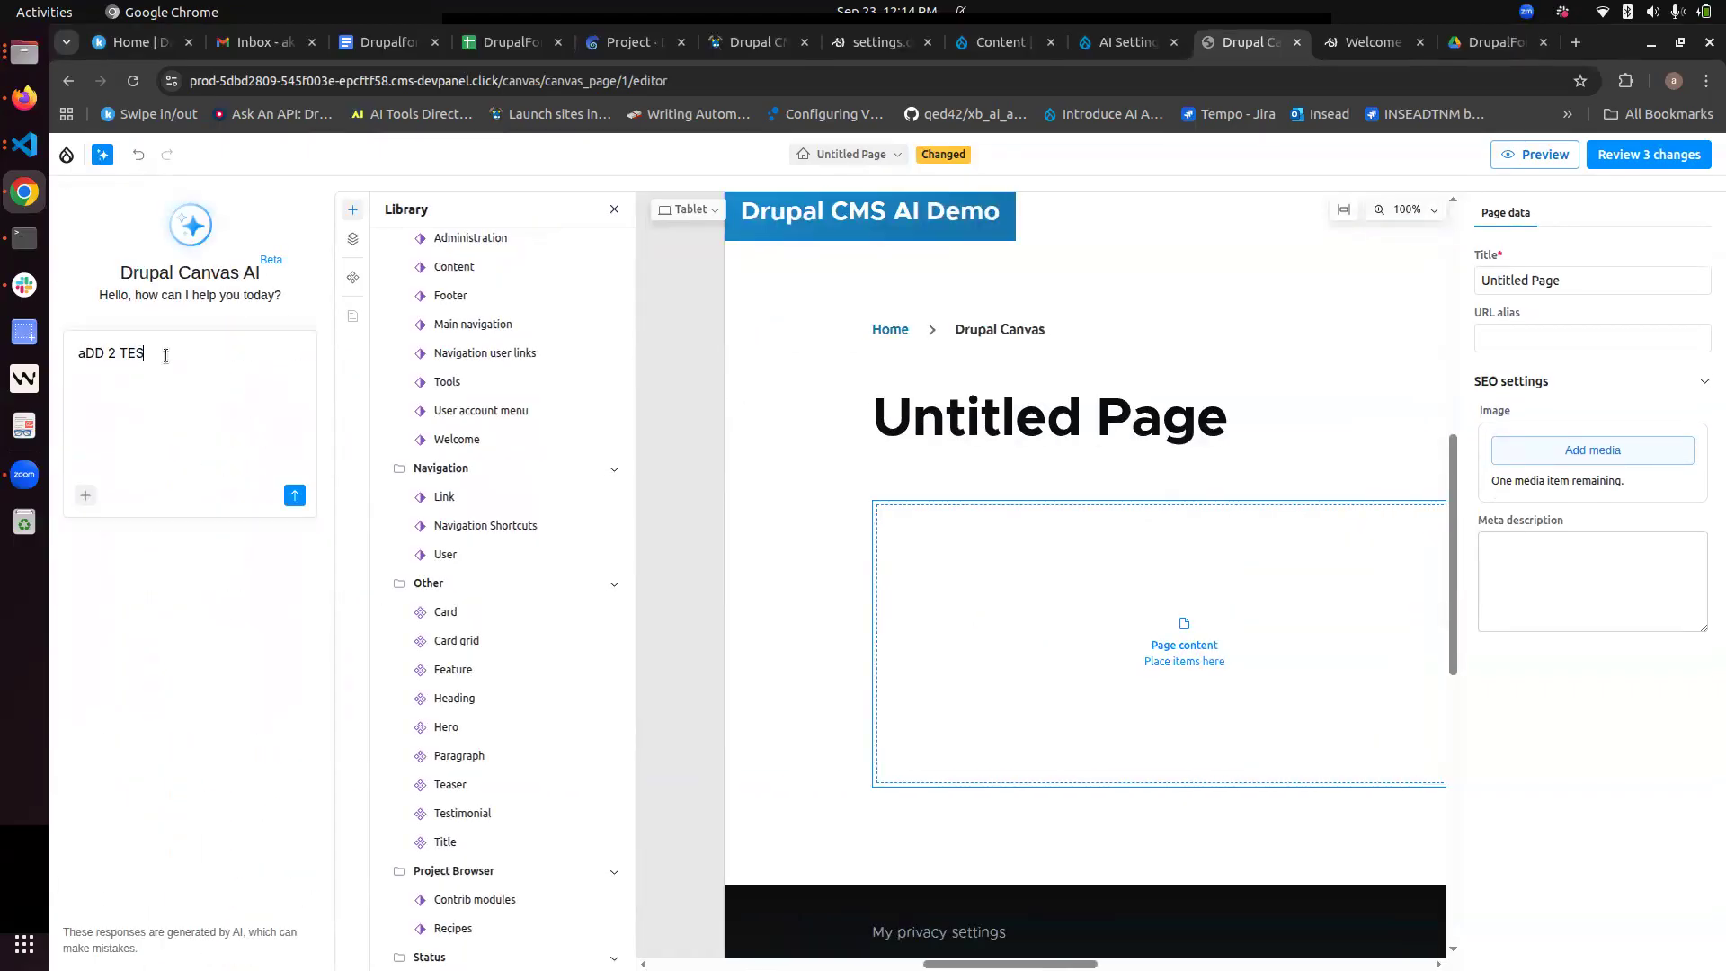
pyautogui.hotkey('ctrl', 'a')
pyautogui.press('BackSpace')
pyautogui.write('Add 2 testimonials for a cookie shop to the page')
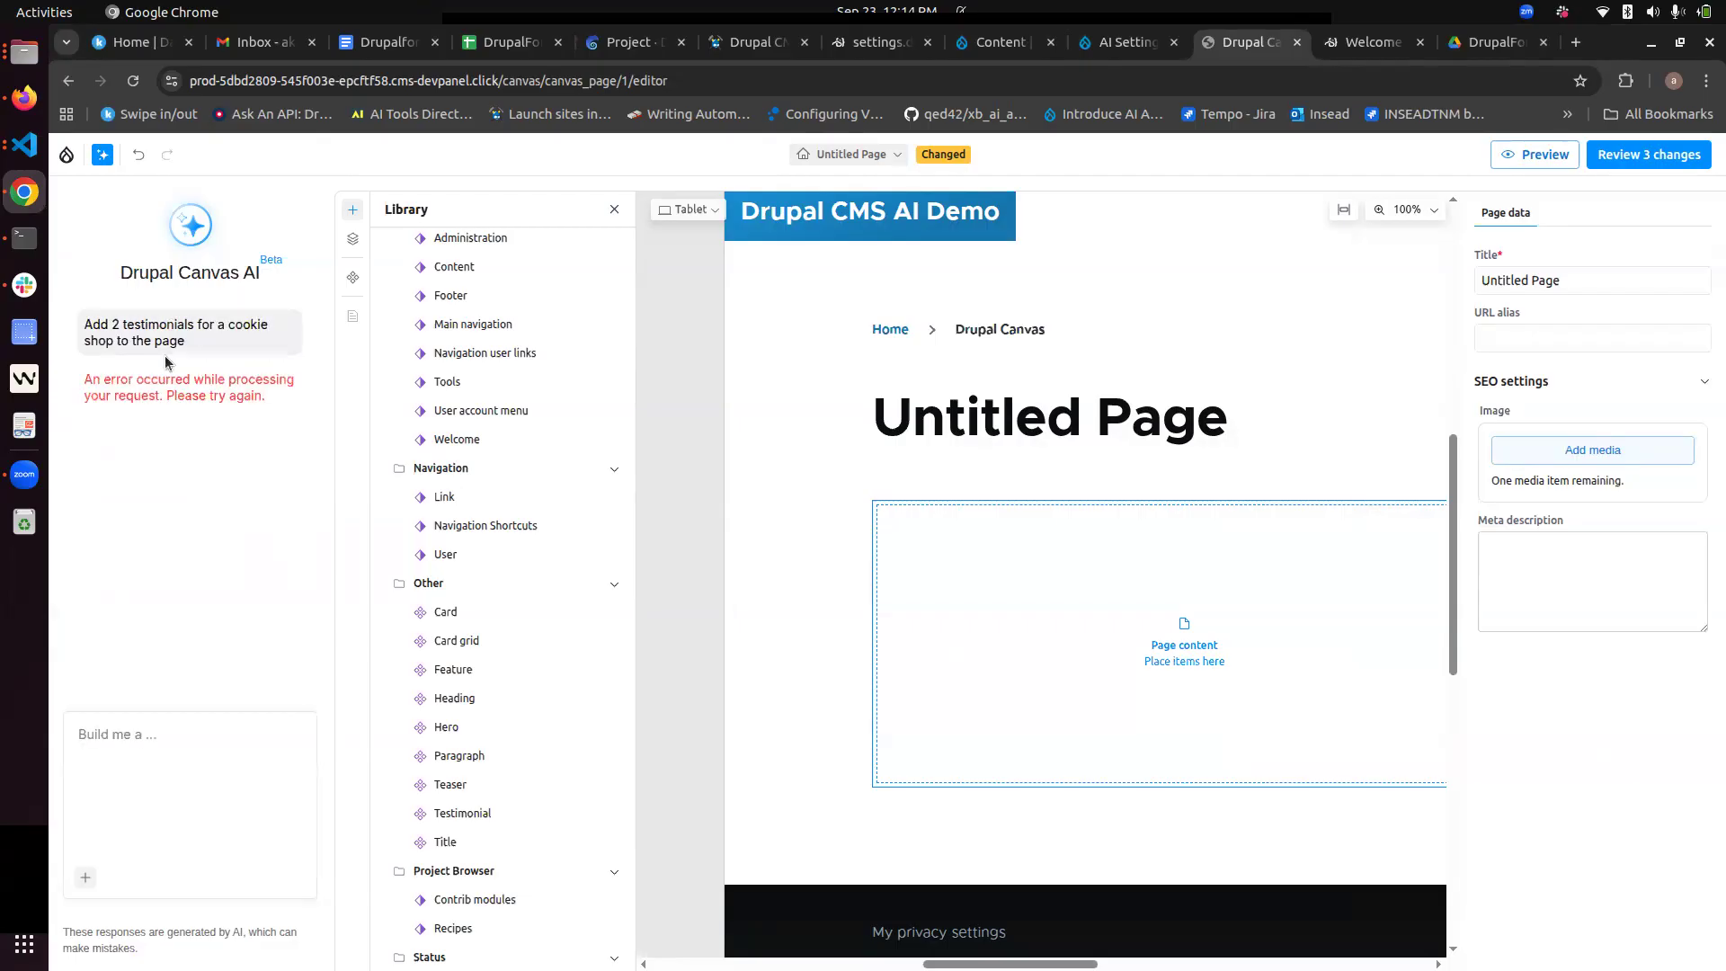
# Step: Copy the cookie shop testimonials prompt and resubmit it to the AI assistant twice
pyautogui.moveTo(187, 341); pyautogui.dragTo(81, 324)
pyautogui.hotkey('ctrl', 'c')
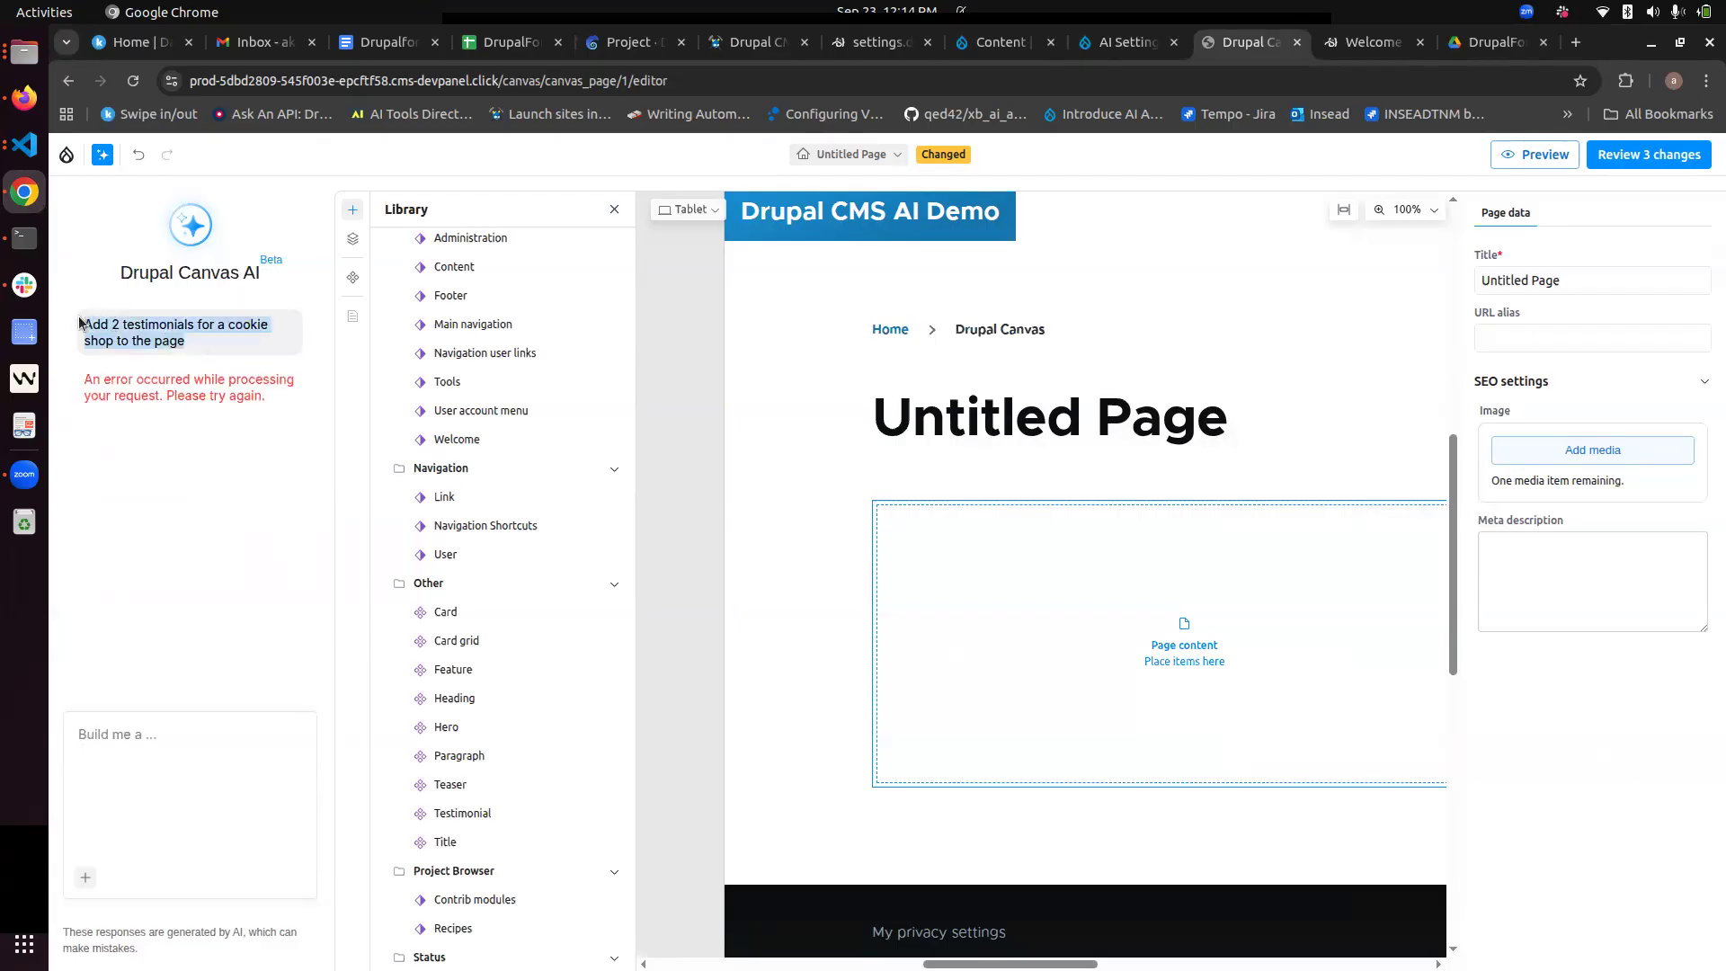
pyautogui.click(204, 716)
pyautogui.hotkey('ctrl', 'v')
pyautogui.press('Return')
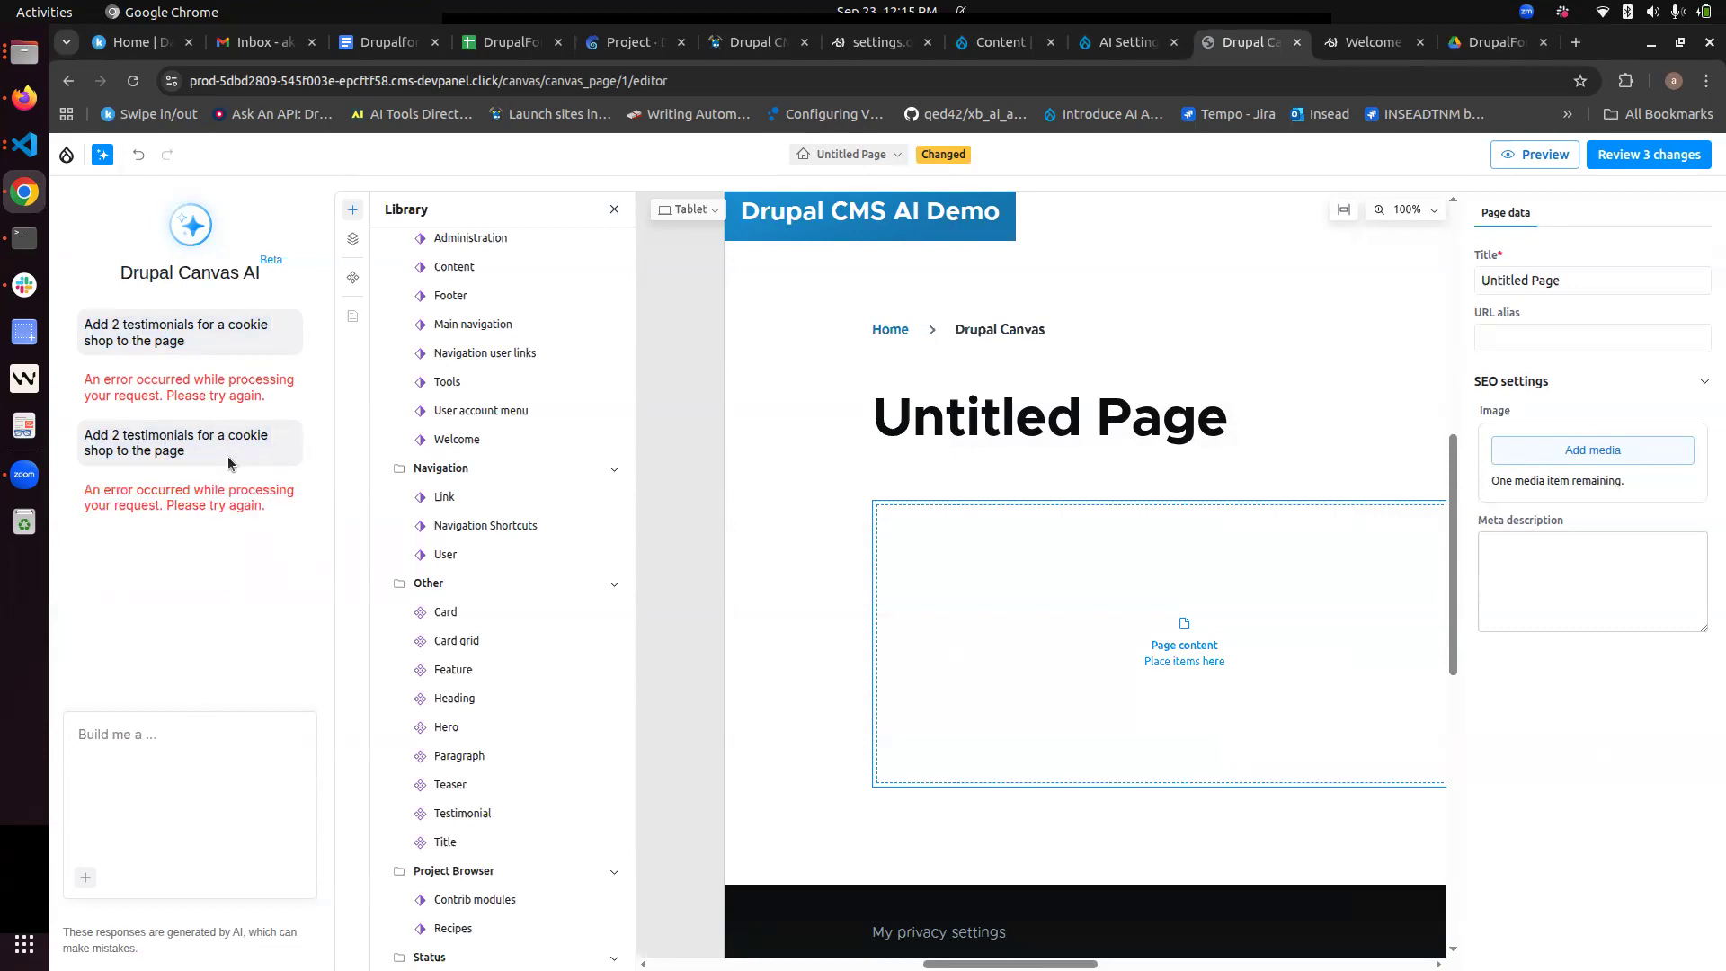
pyautogui.click(183, 732)
pyautogui.hotkey('ctrl', 'v')
pyautogui.press('Return')
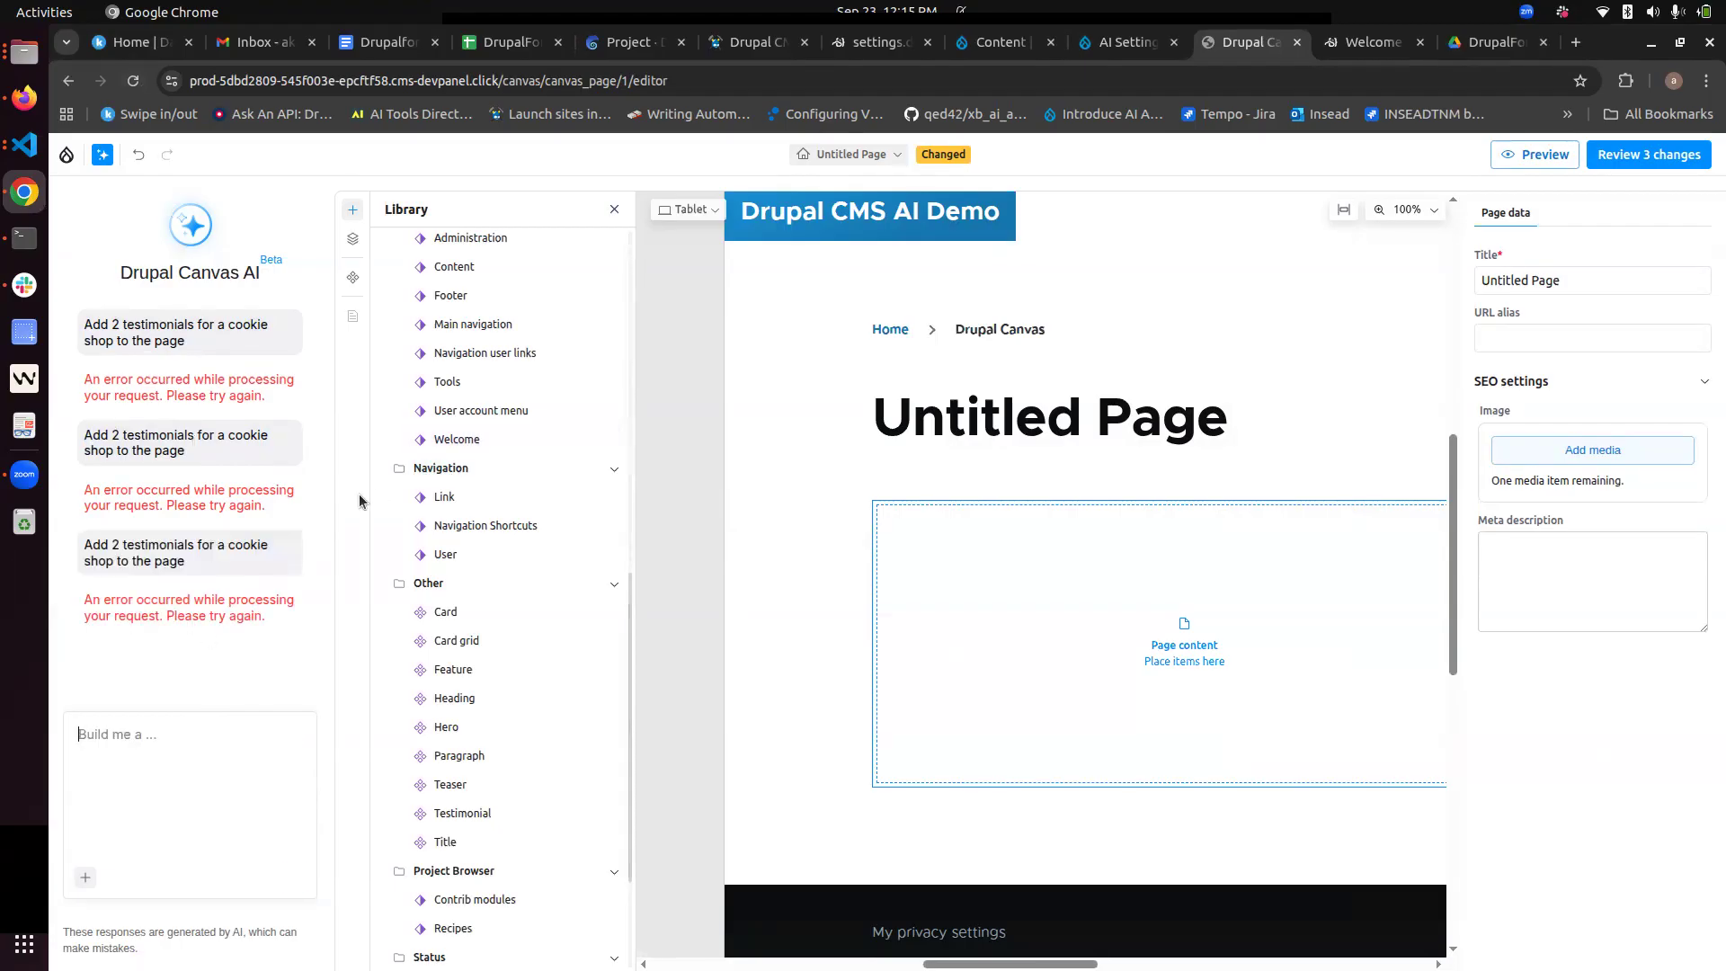
pyautogui.click(1275, 88)
pyautogui.click(1312, 160)
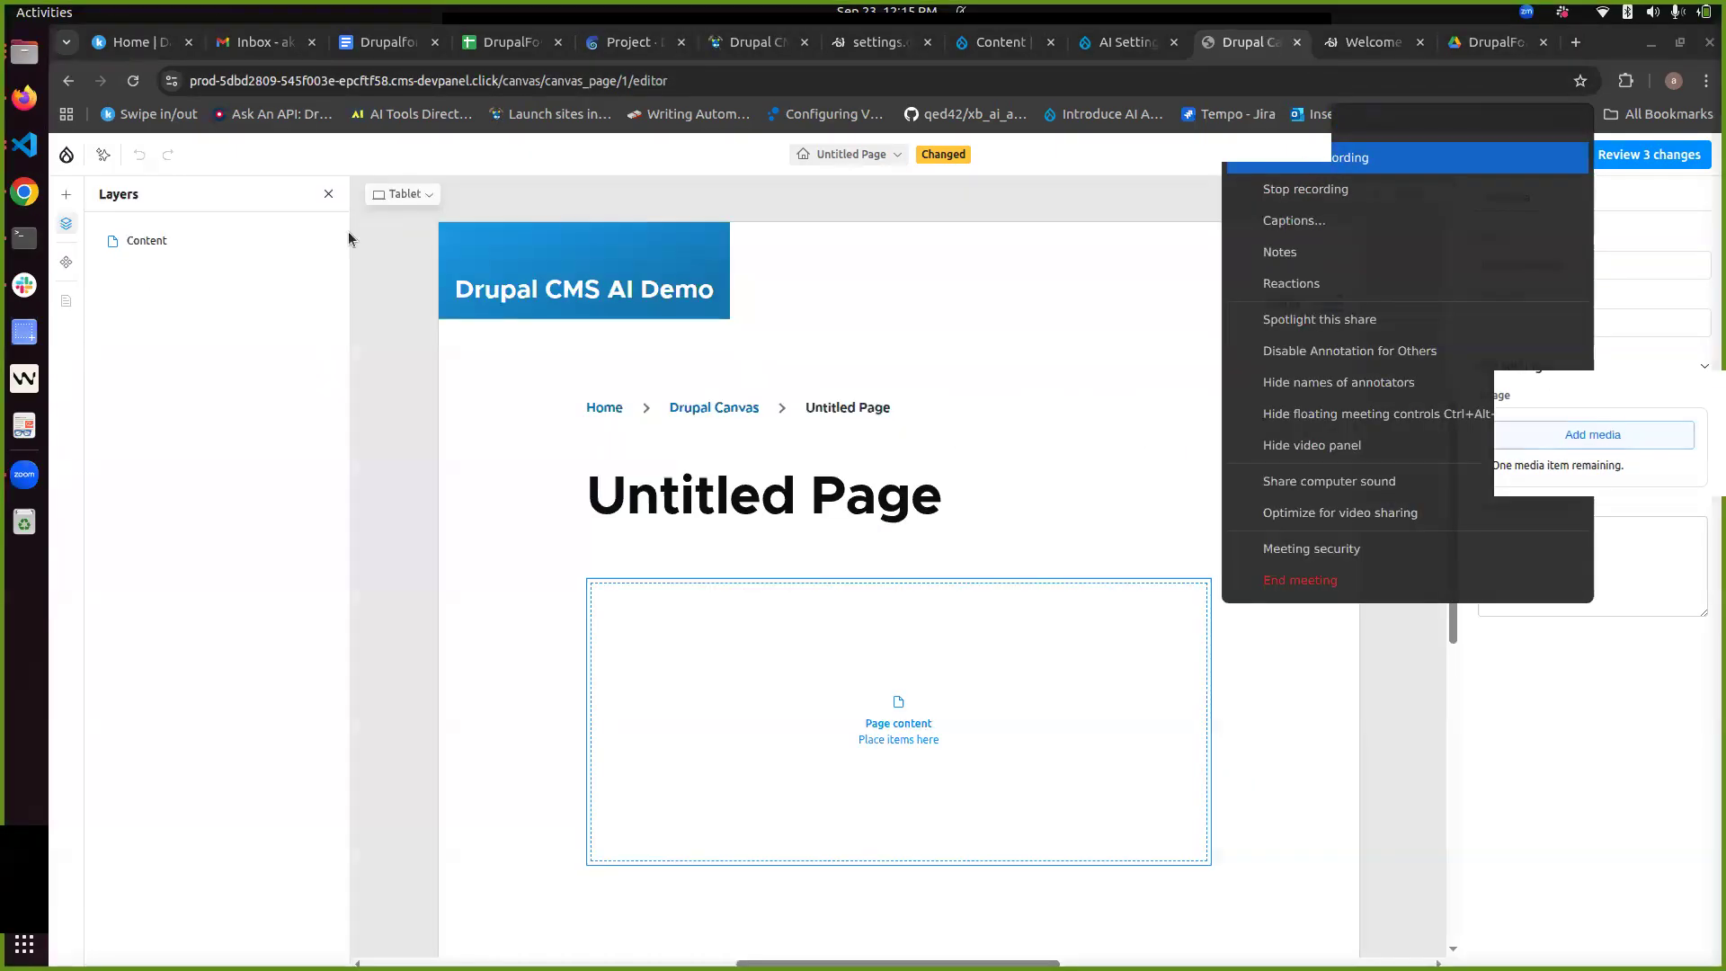
# Step: Reopen the AI assistant and submit the copied prompt "Add 2 testimonials for a cookie shop to the page"
pyautogui.click(103, 155)
pyautogui.click(186, 395)
pyautogui.hotkey('ctrl', 'v')
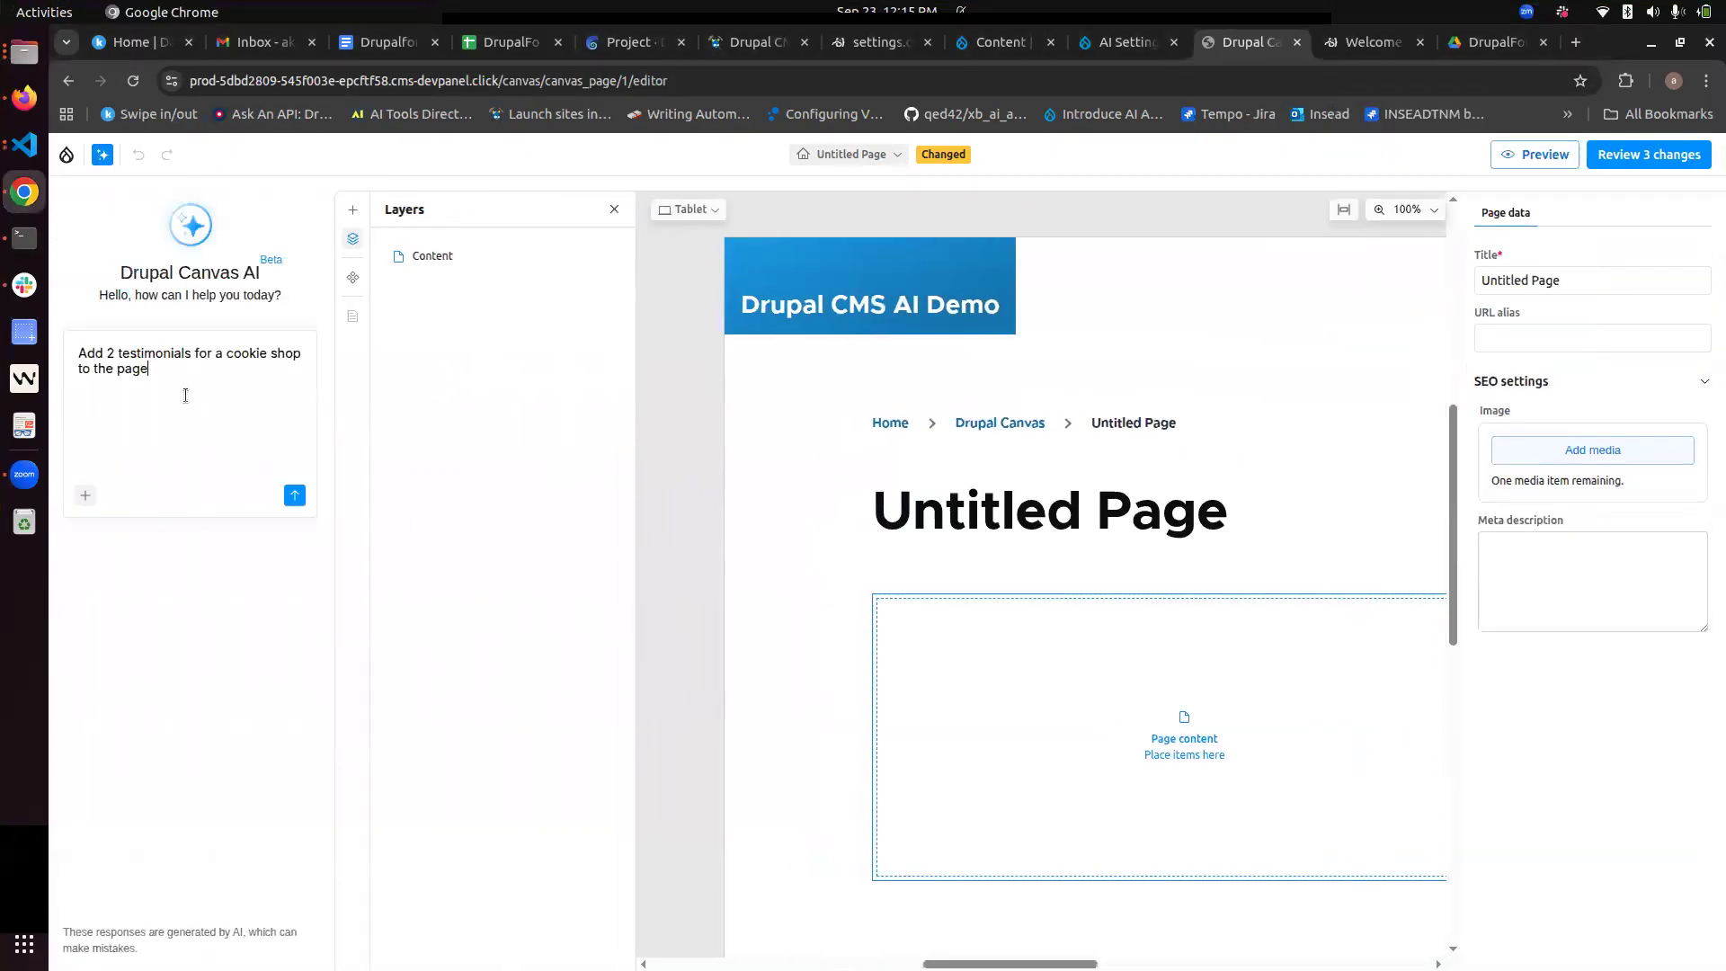
pyautogui.press('Return')
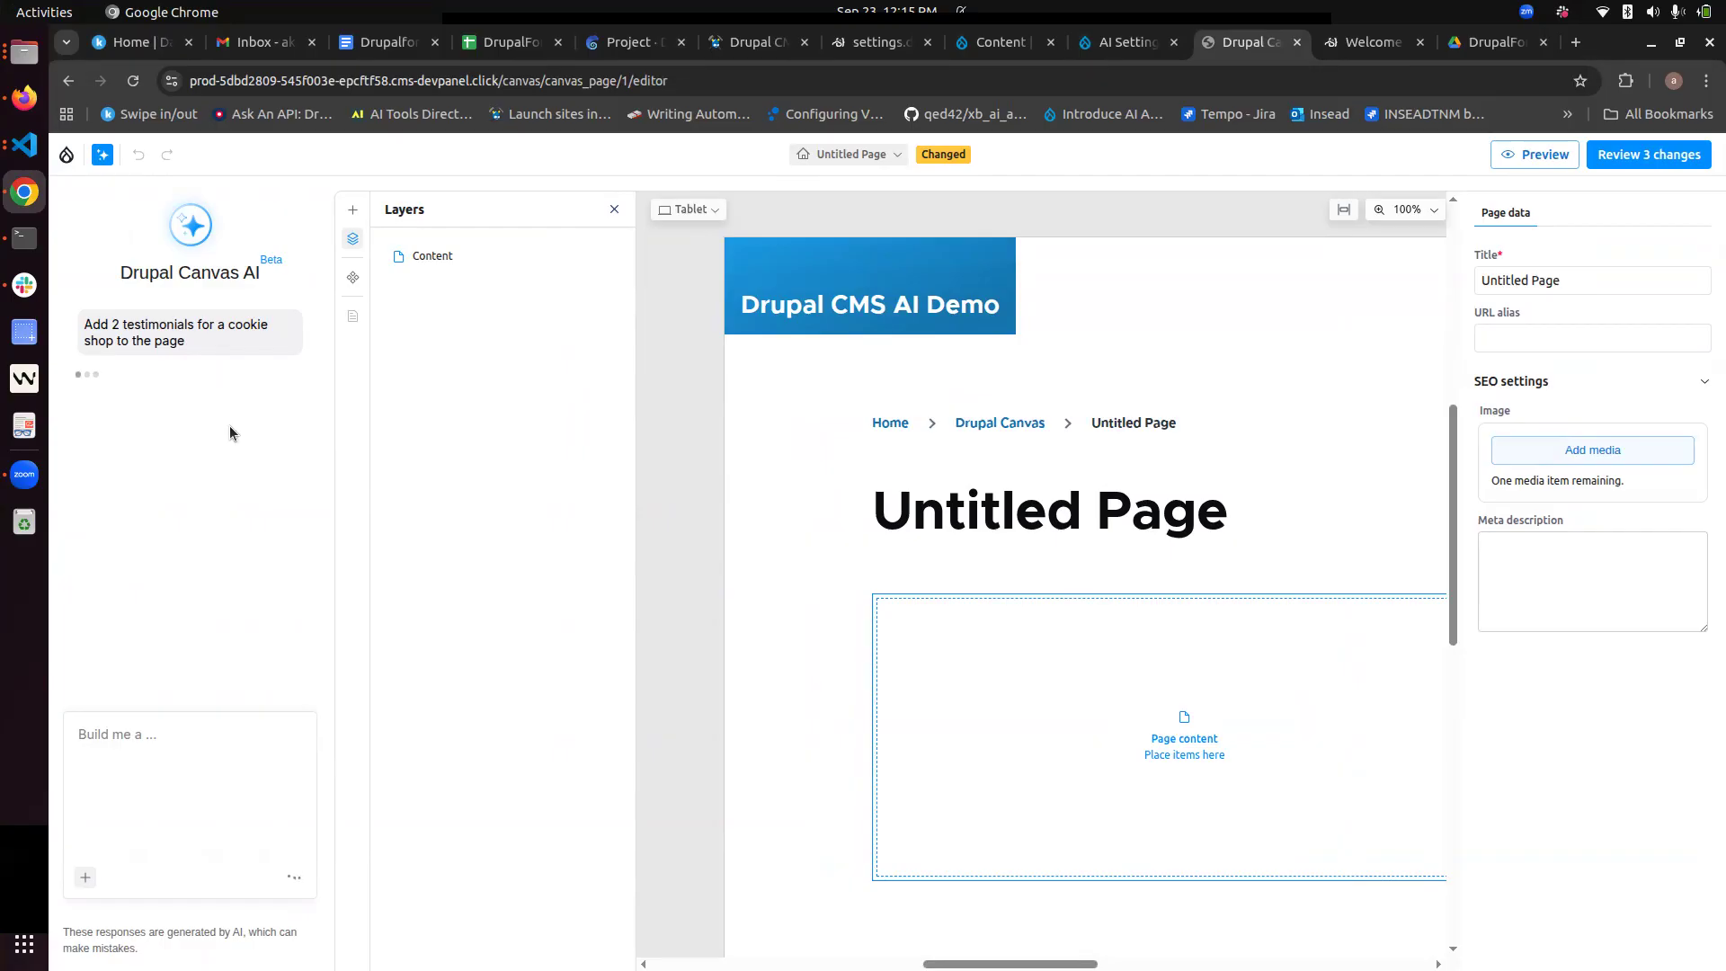
pyautogui.click(1344, 212)
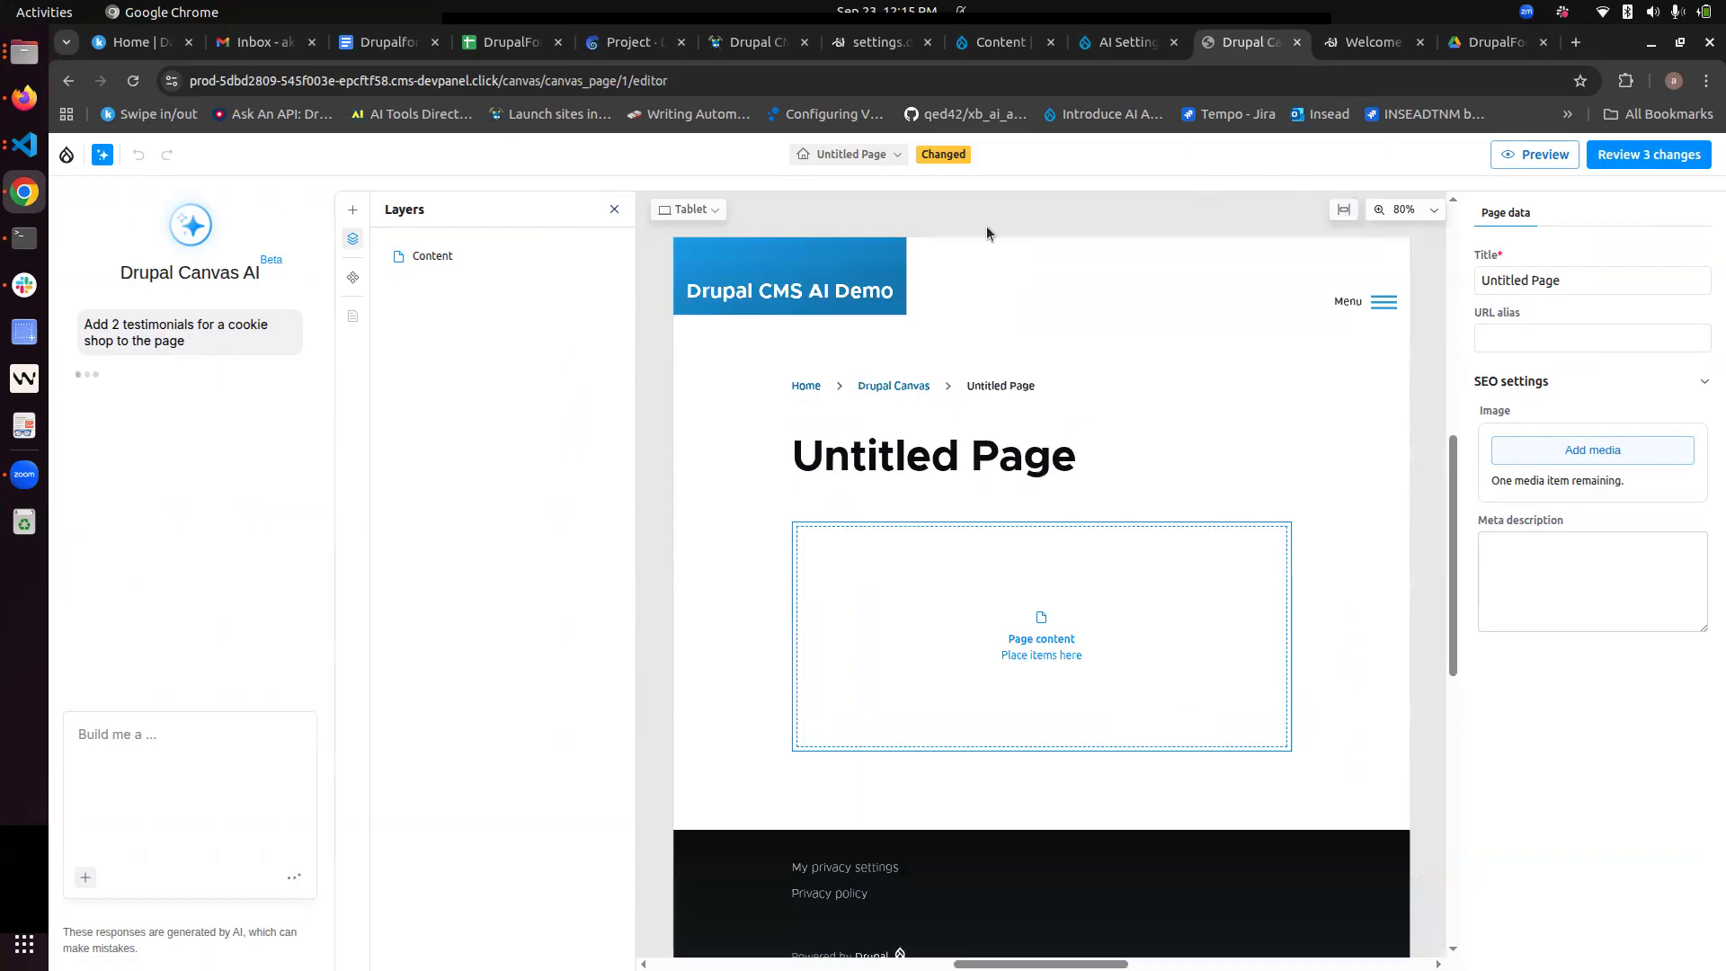
# Step: Review the component library around Testimonial, the generated testimonials on the page, and the page data filled in by the assistant
pyautogui.click(355, 211)
pyautogui.scroll(-5, 462, 655)
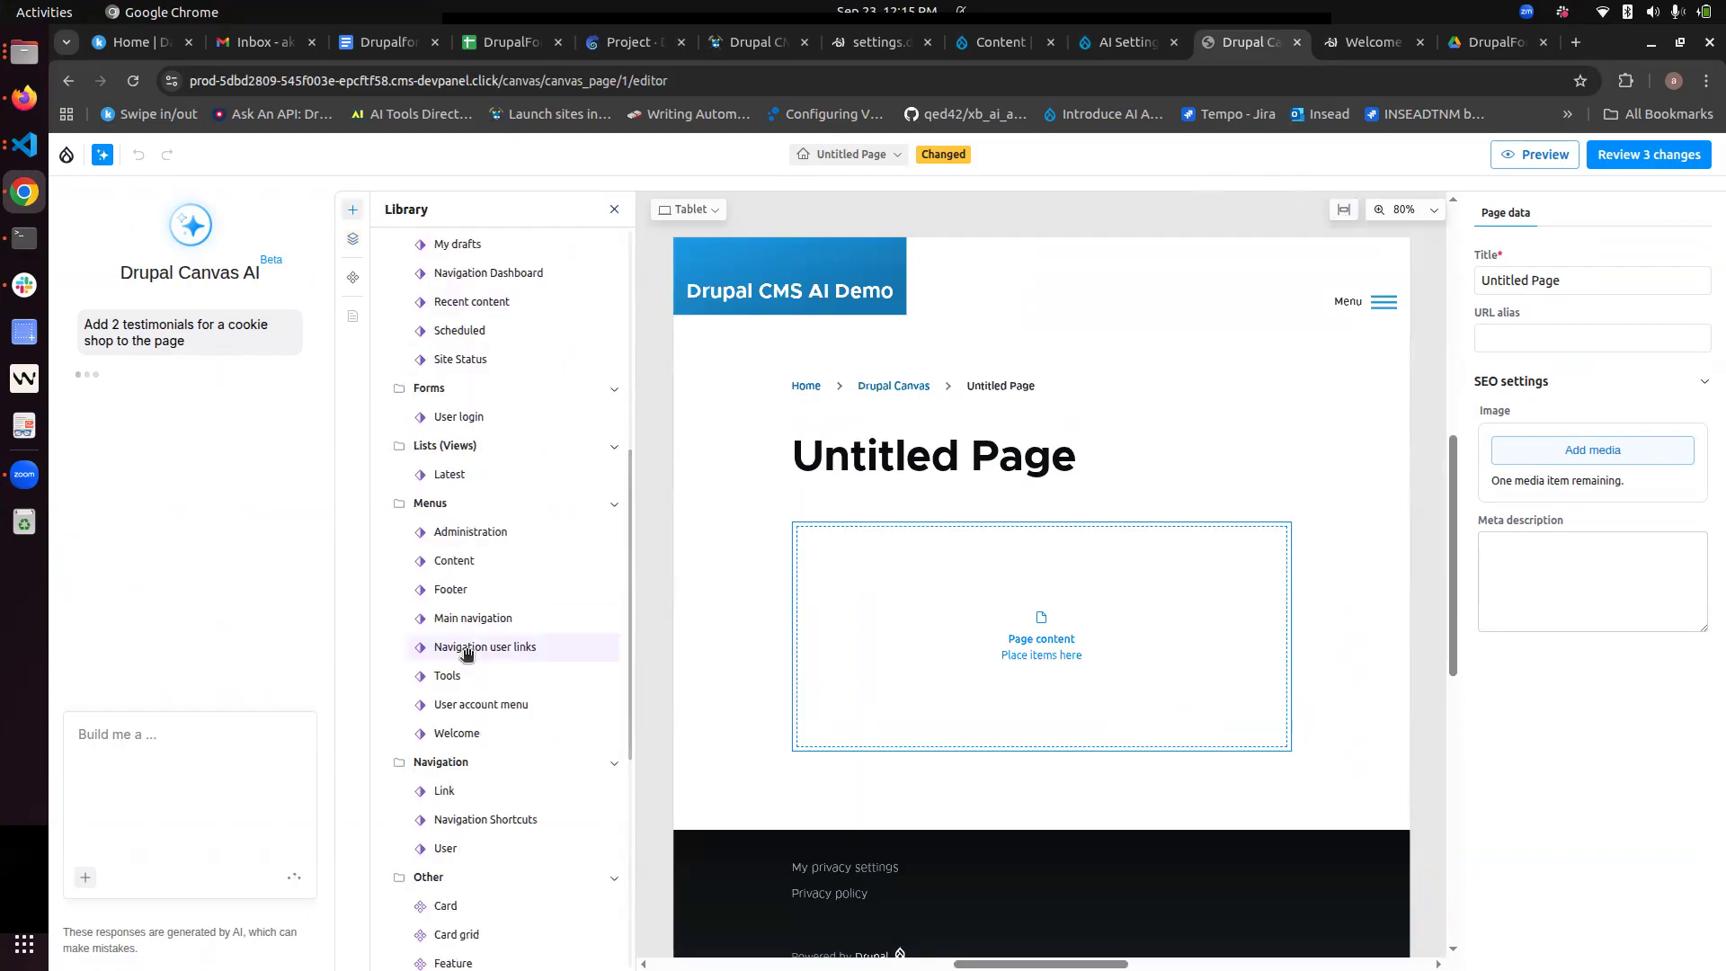
pyautogui.scroll(-5, 521, 629)
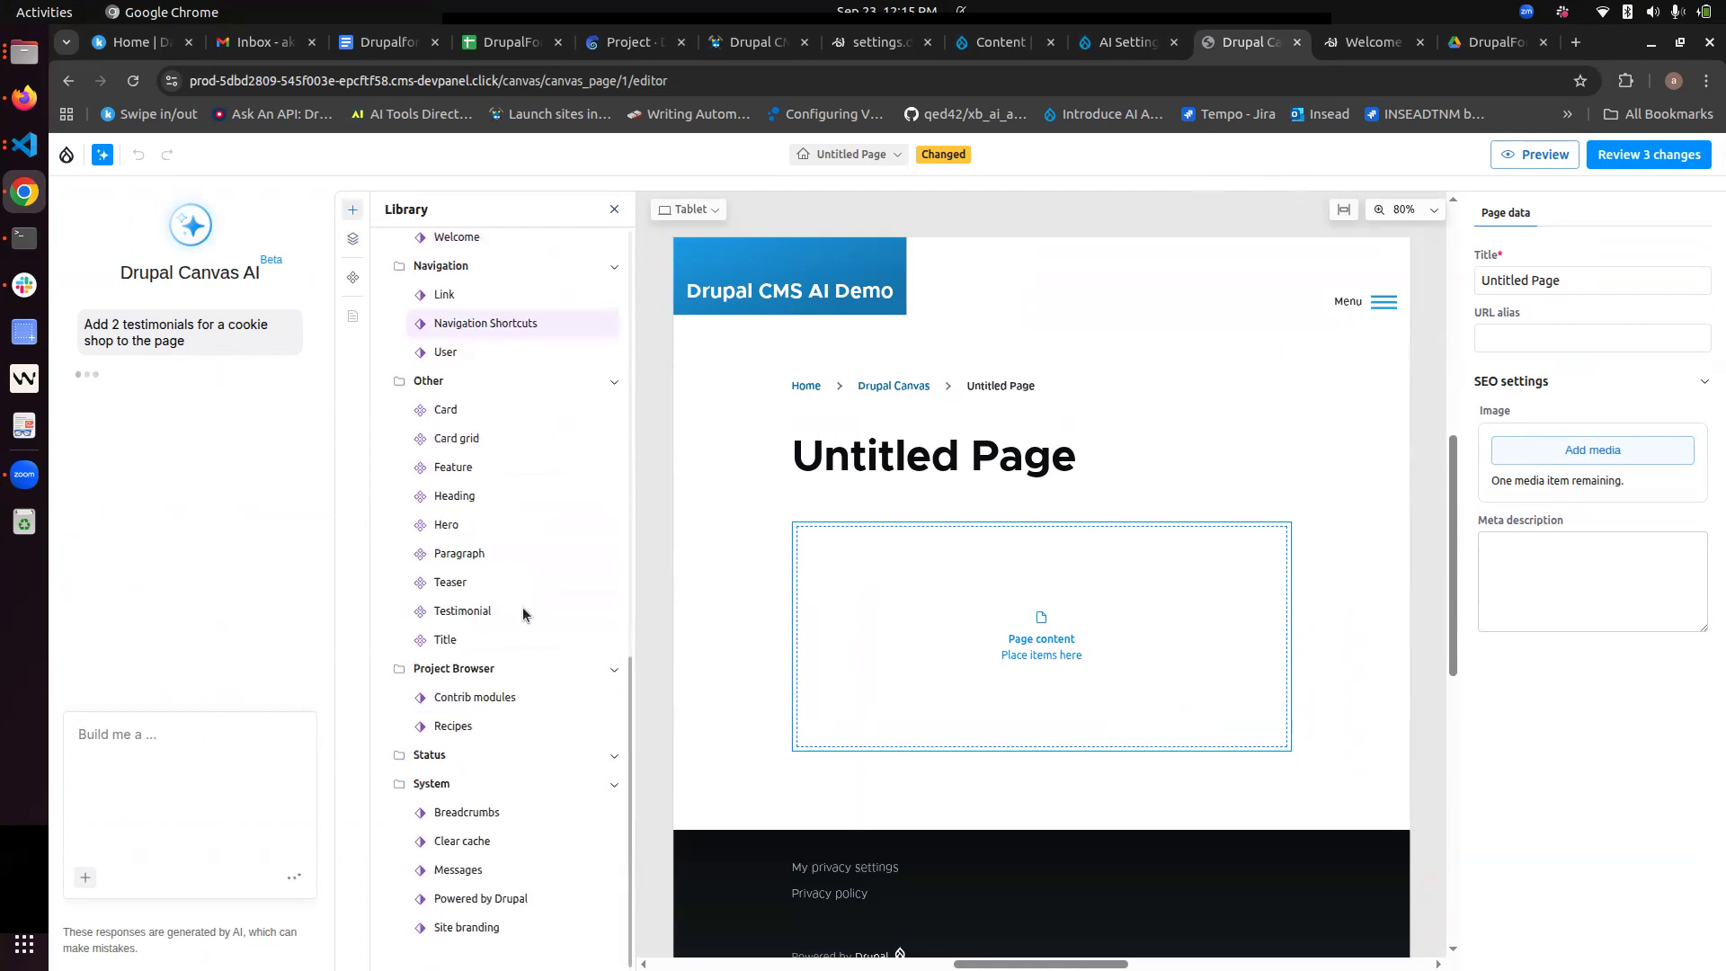
pyautogui.scroll(10, 496, 325)
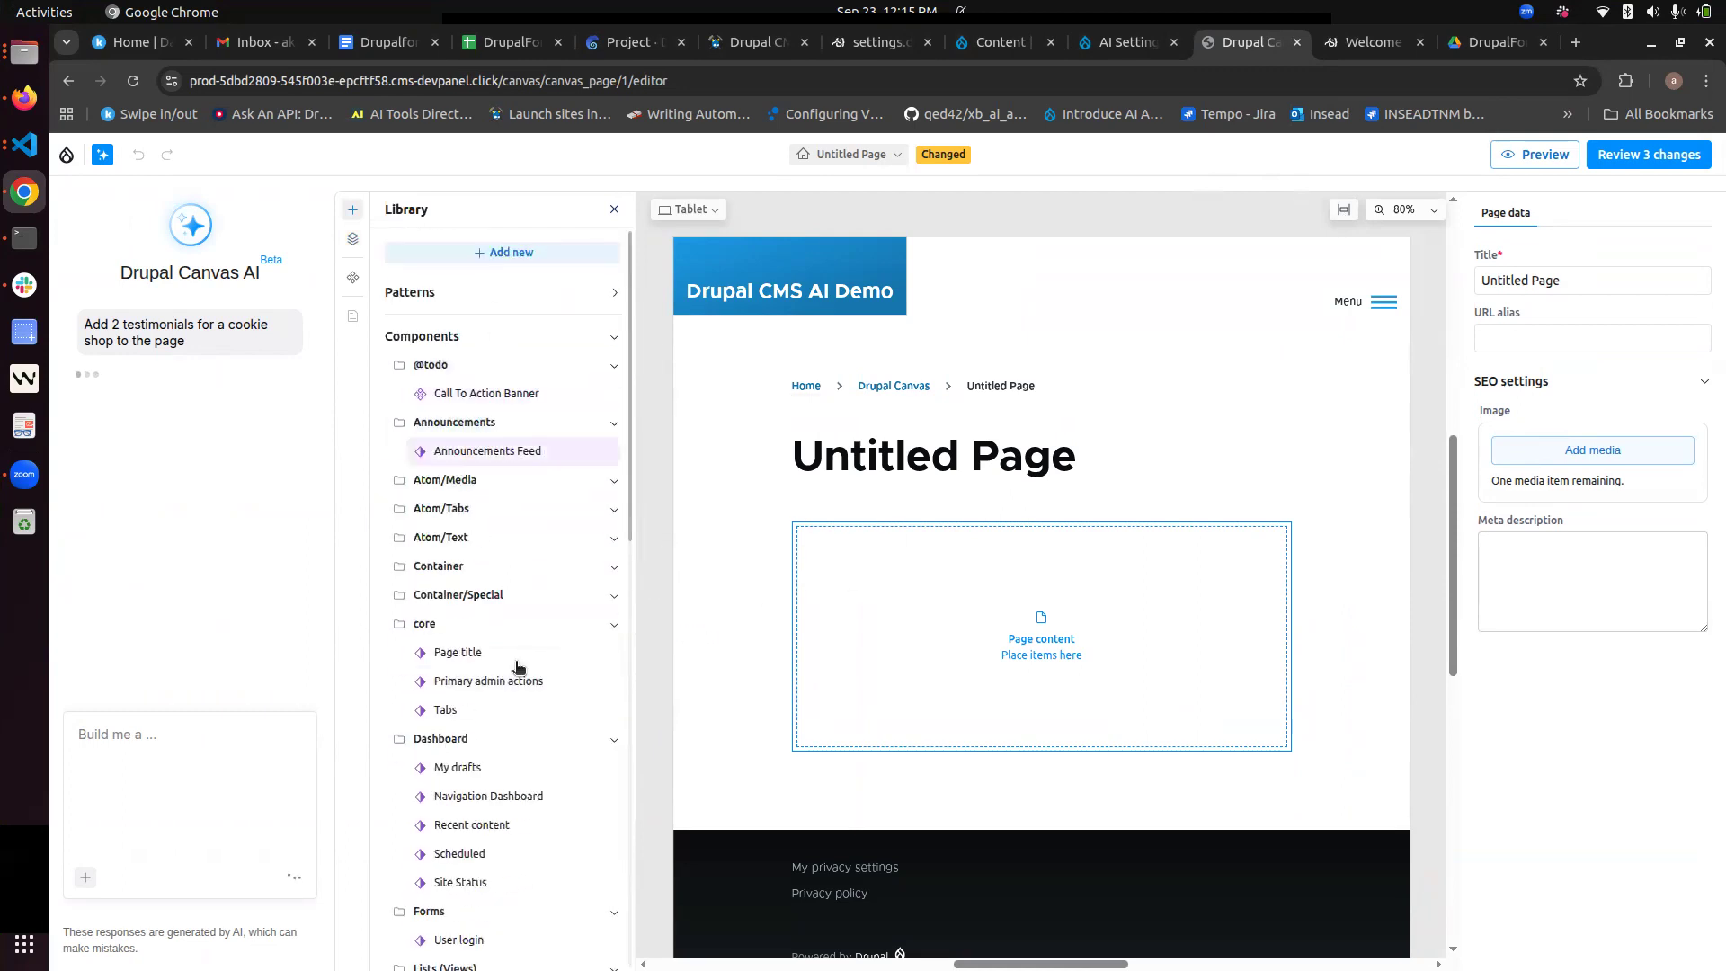
pyautogui.scroll(-7, 519, 674)
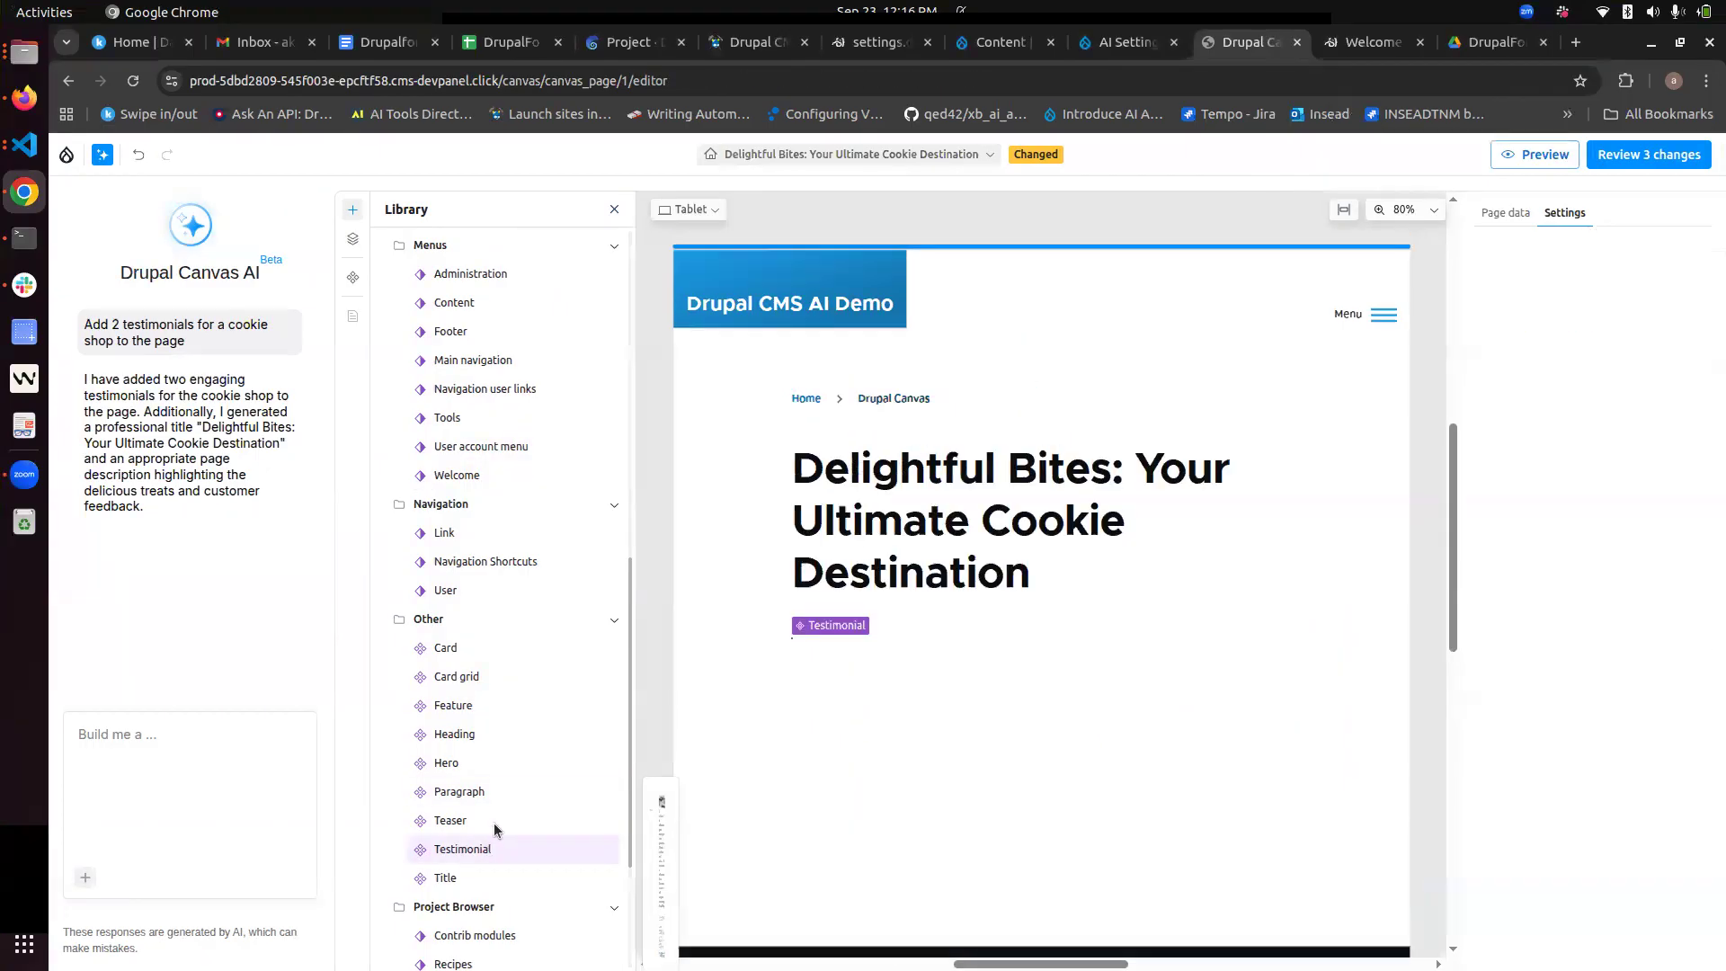
pyautogui.scroll(-3, 703, 538)
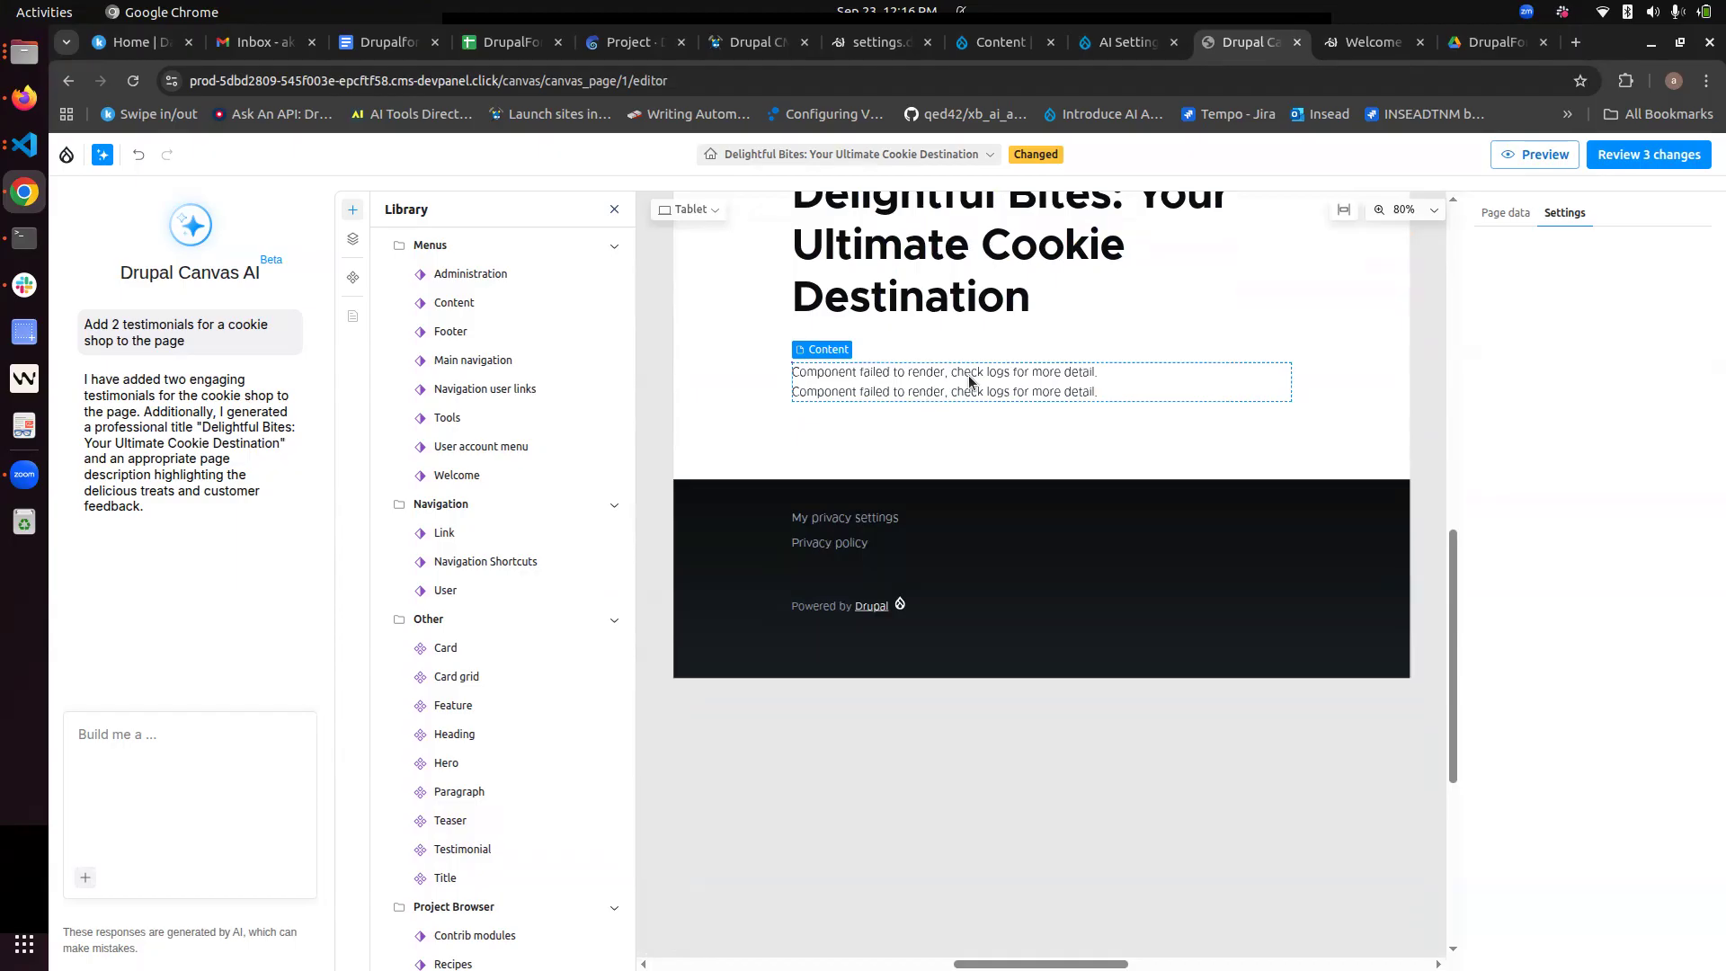
pyautogui.click(1506, 214)
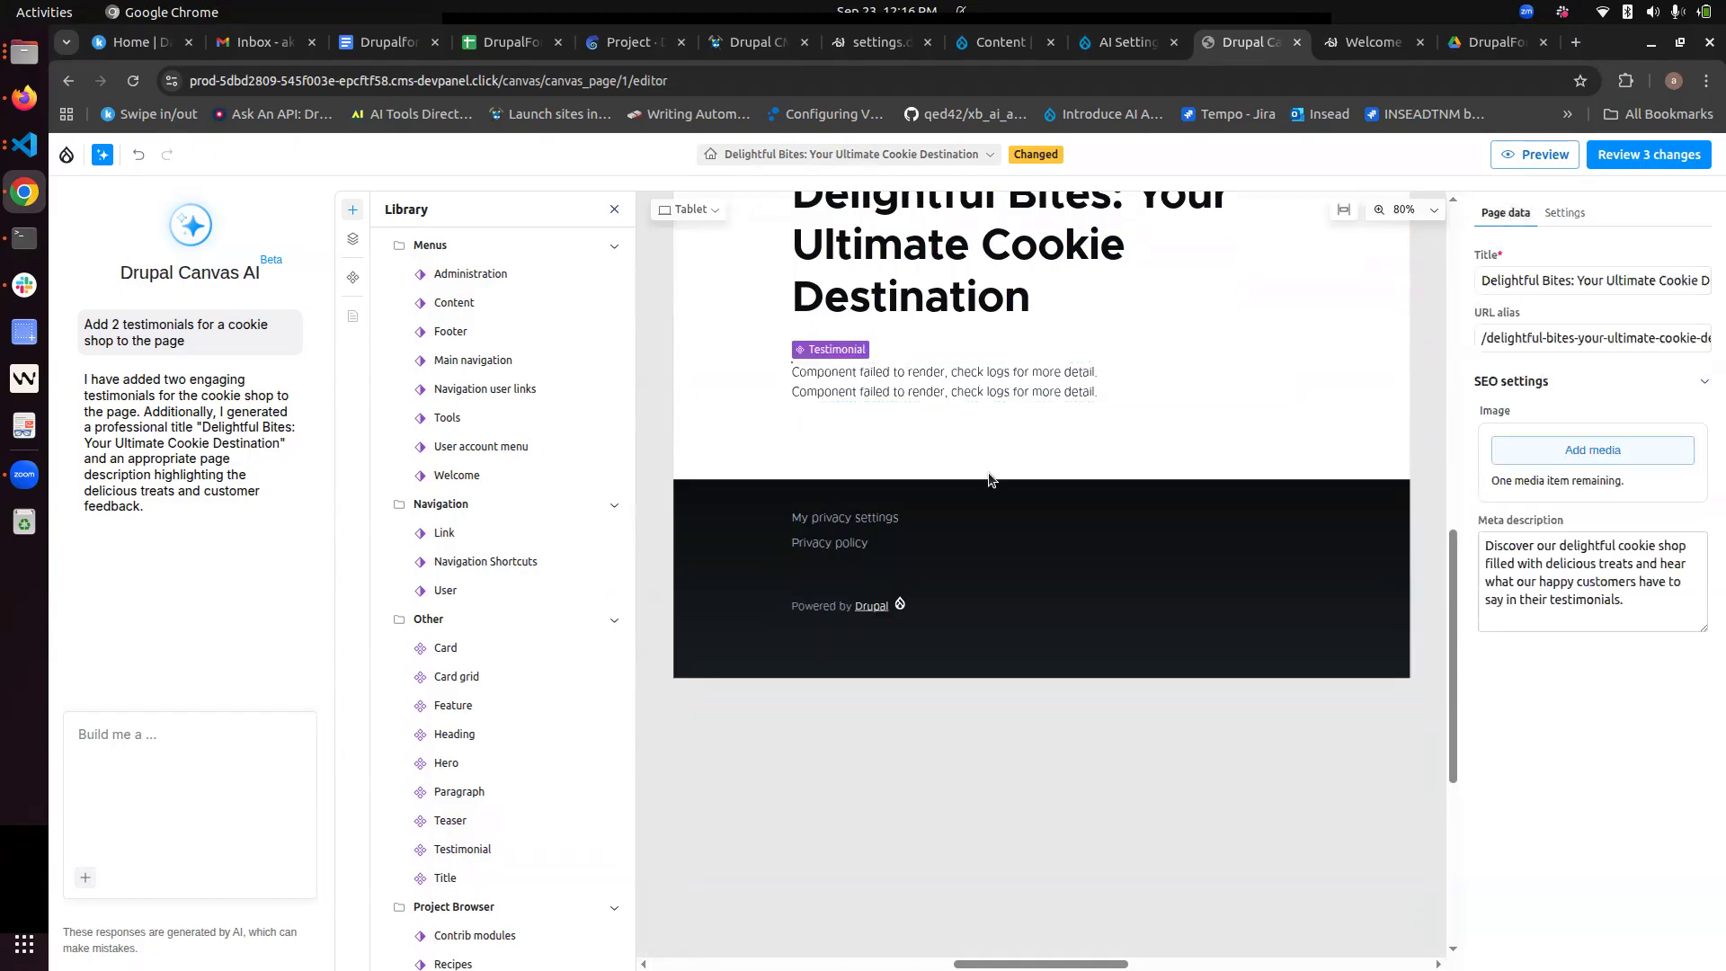
pyautogui.rightClick(926, 373)
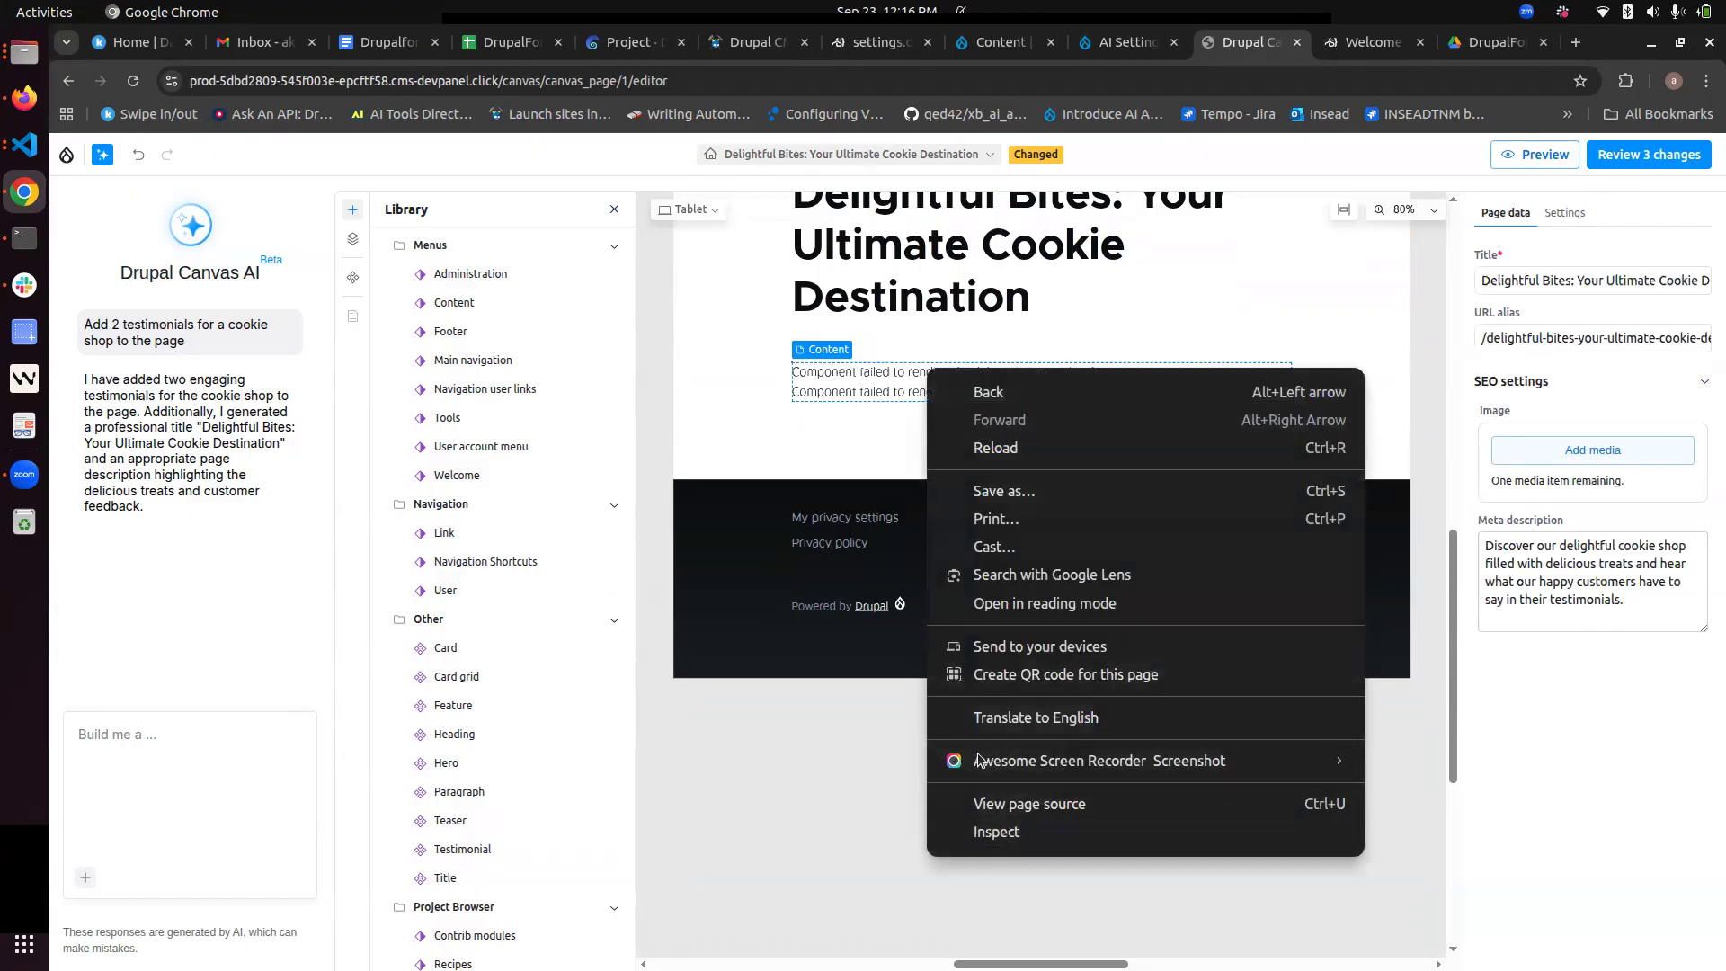
pyautogui.click(835, 463)
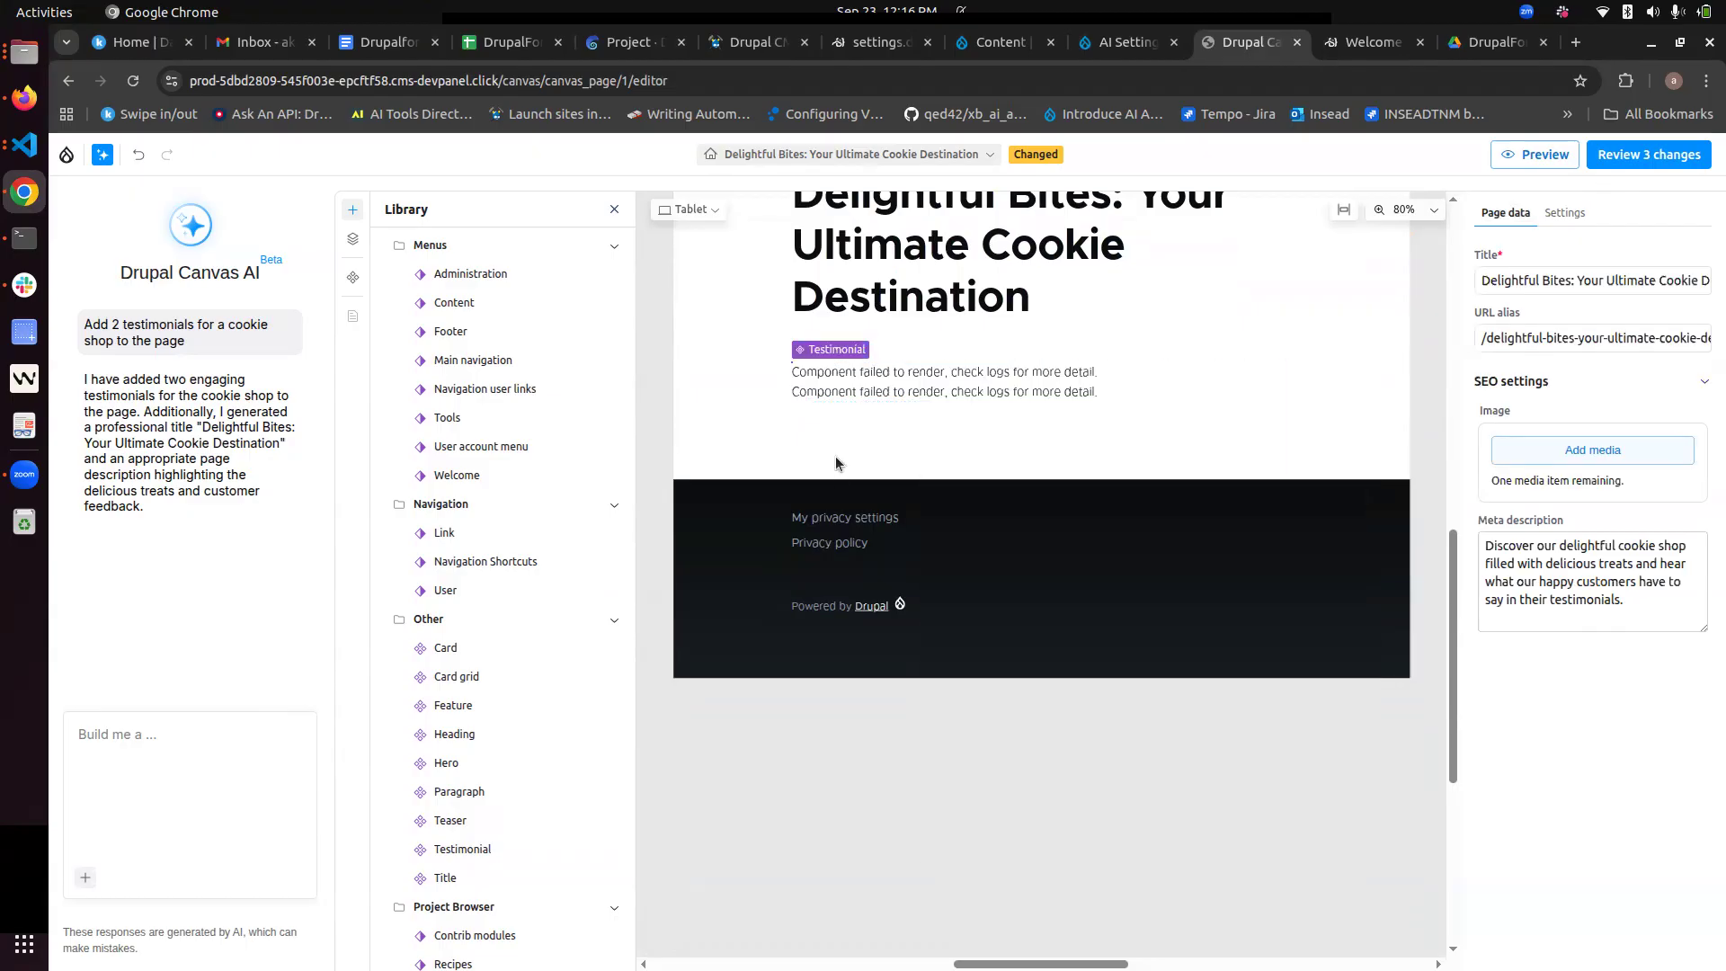
# Step: Undo the AI assistant's last changes to the cookie shop page
pyautogui.click(135, 157)
pyautogui.click(134, 157)
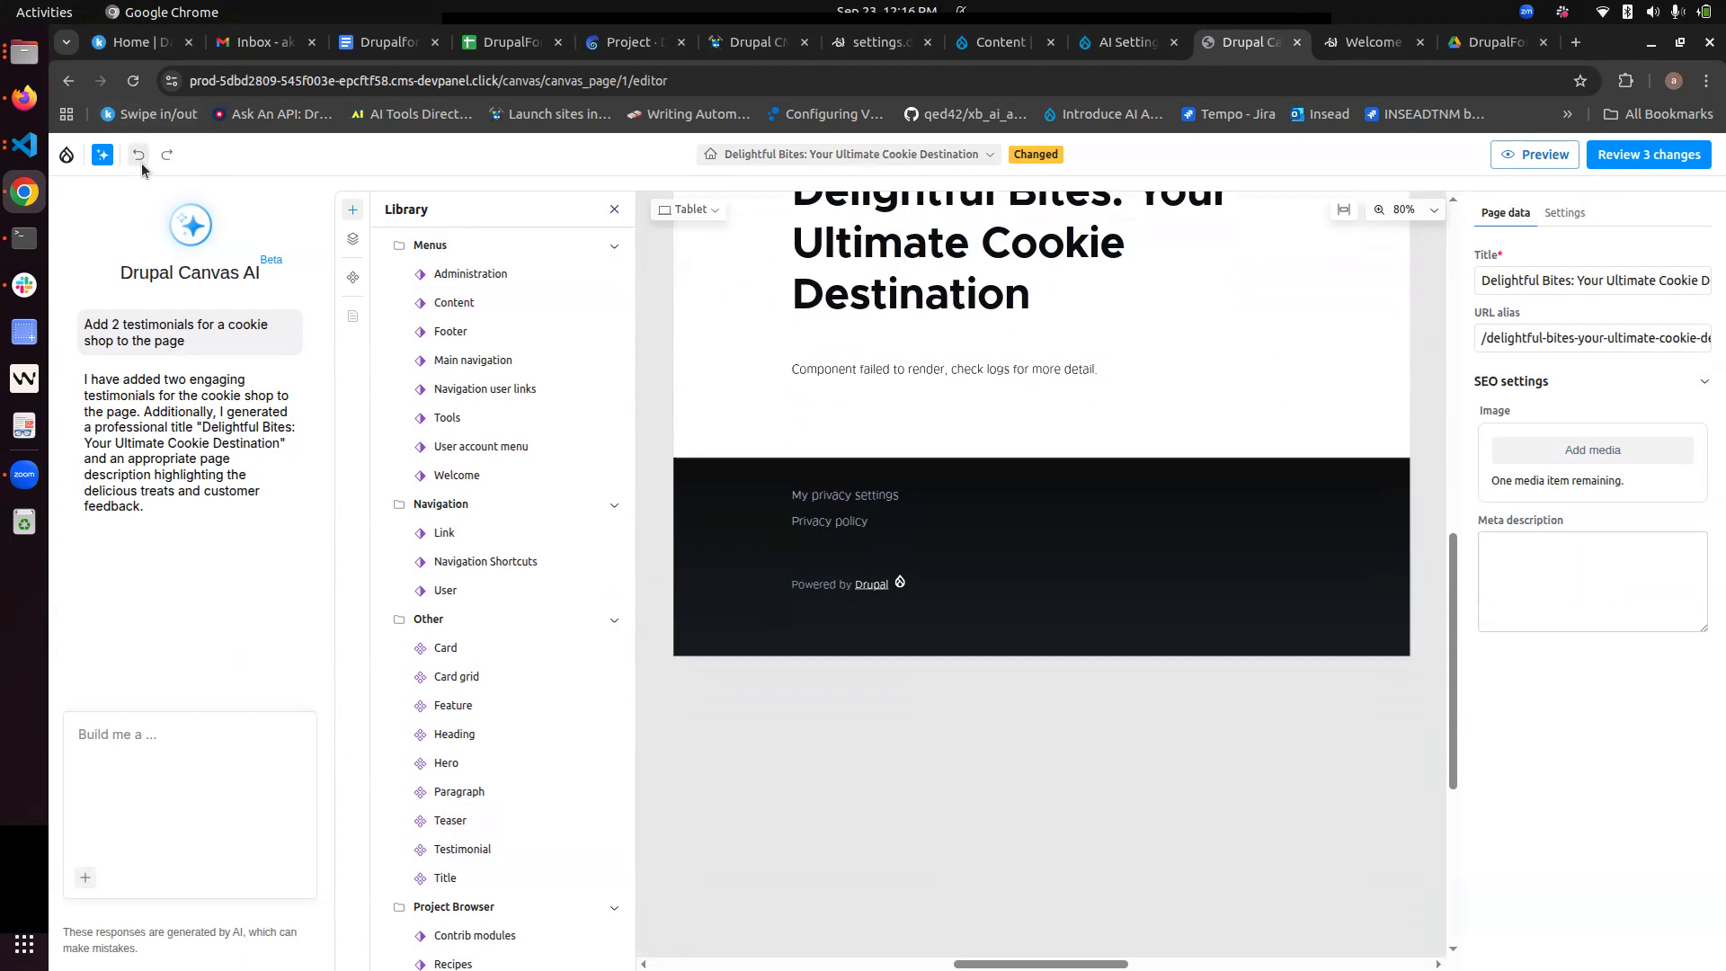
pyautogui.click(140, 157)
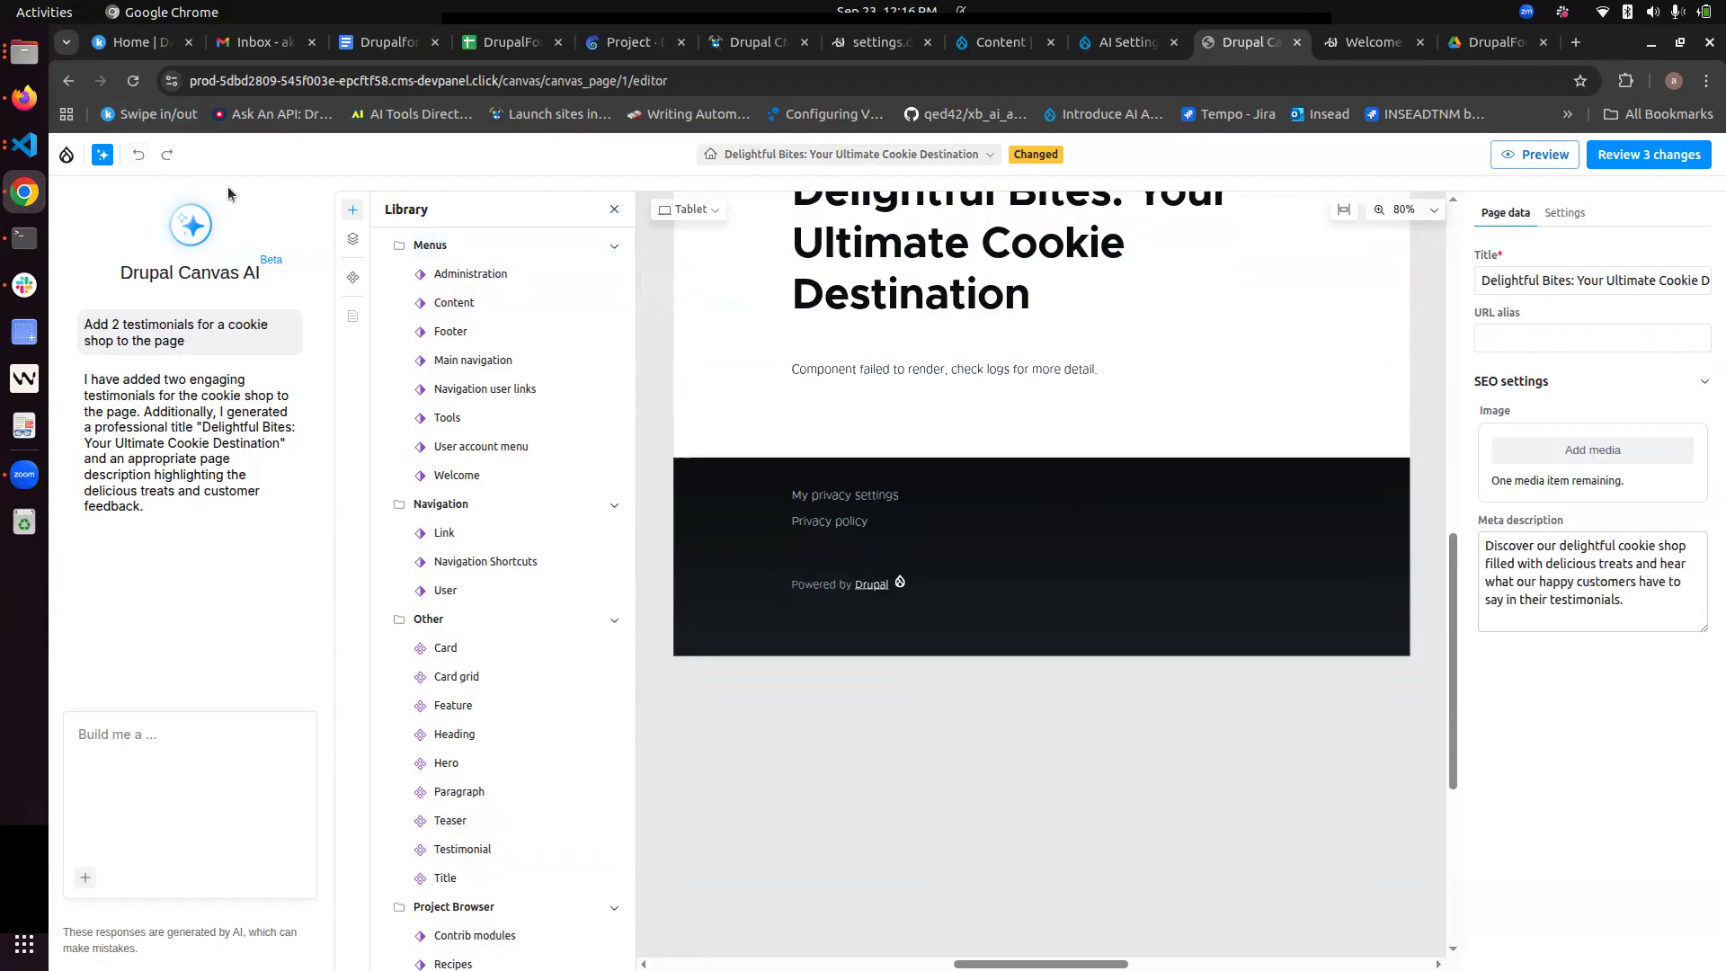
# Step: Reload the editor and delete the remaining failed component from the page's Content layer
pyautogui.rightClick(1067, 361)
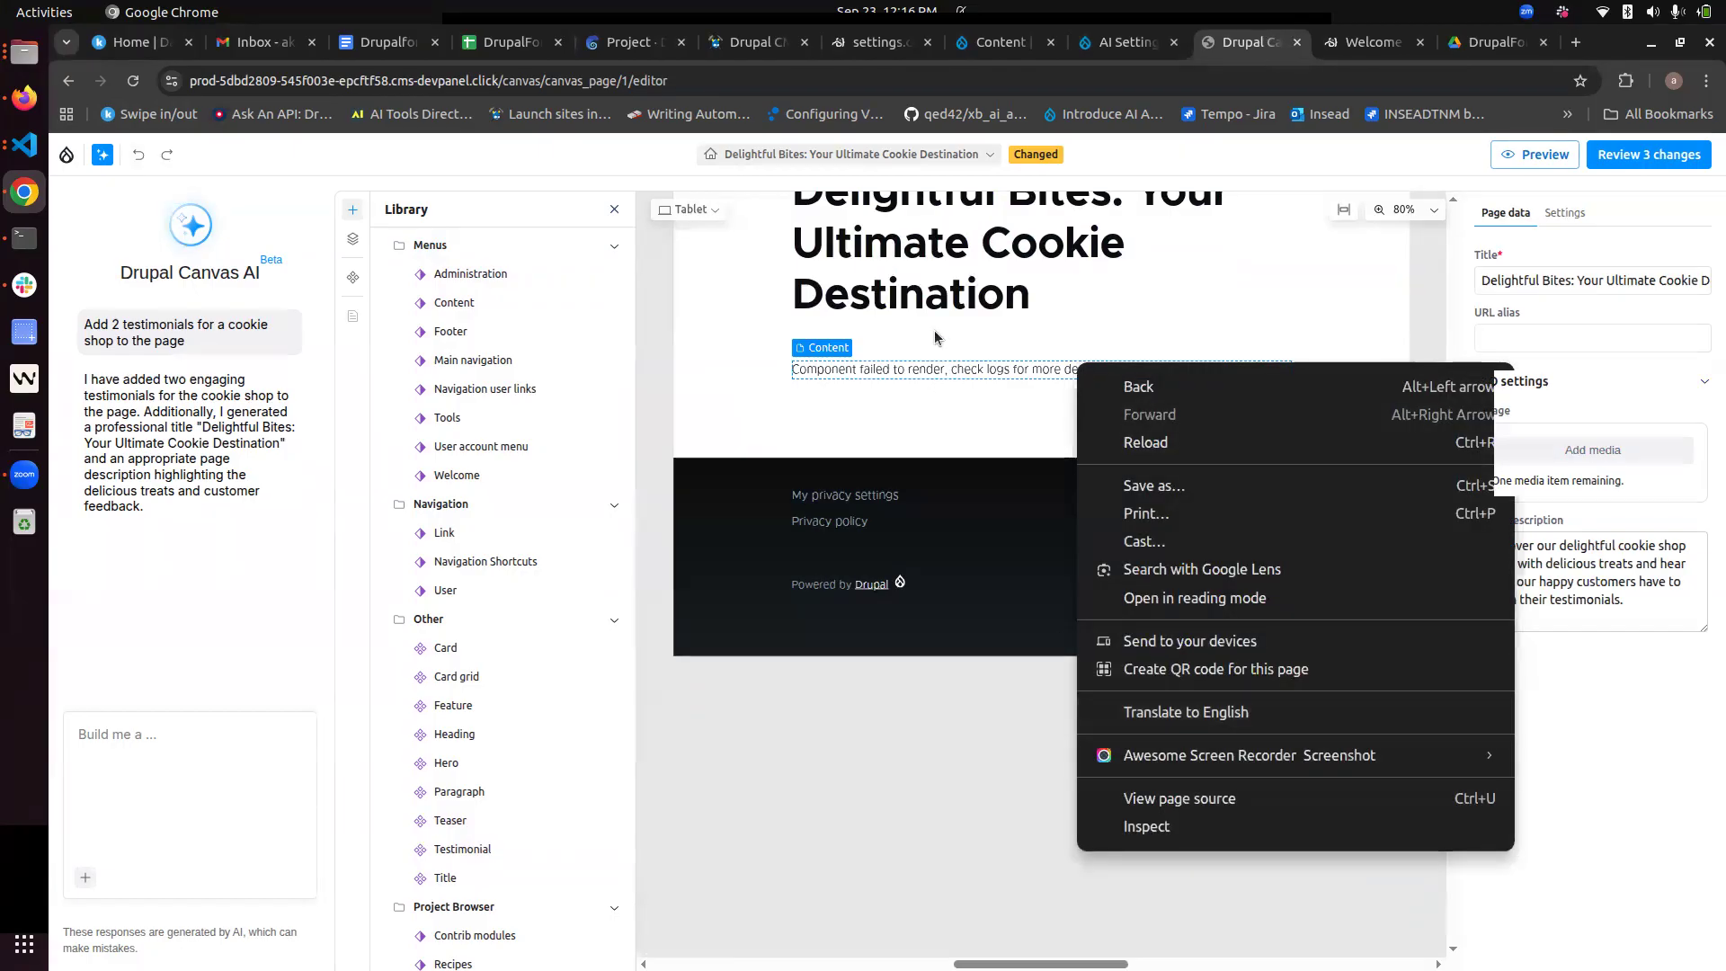
pyautogui.click(947, 375)
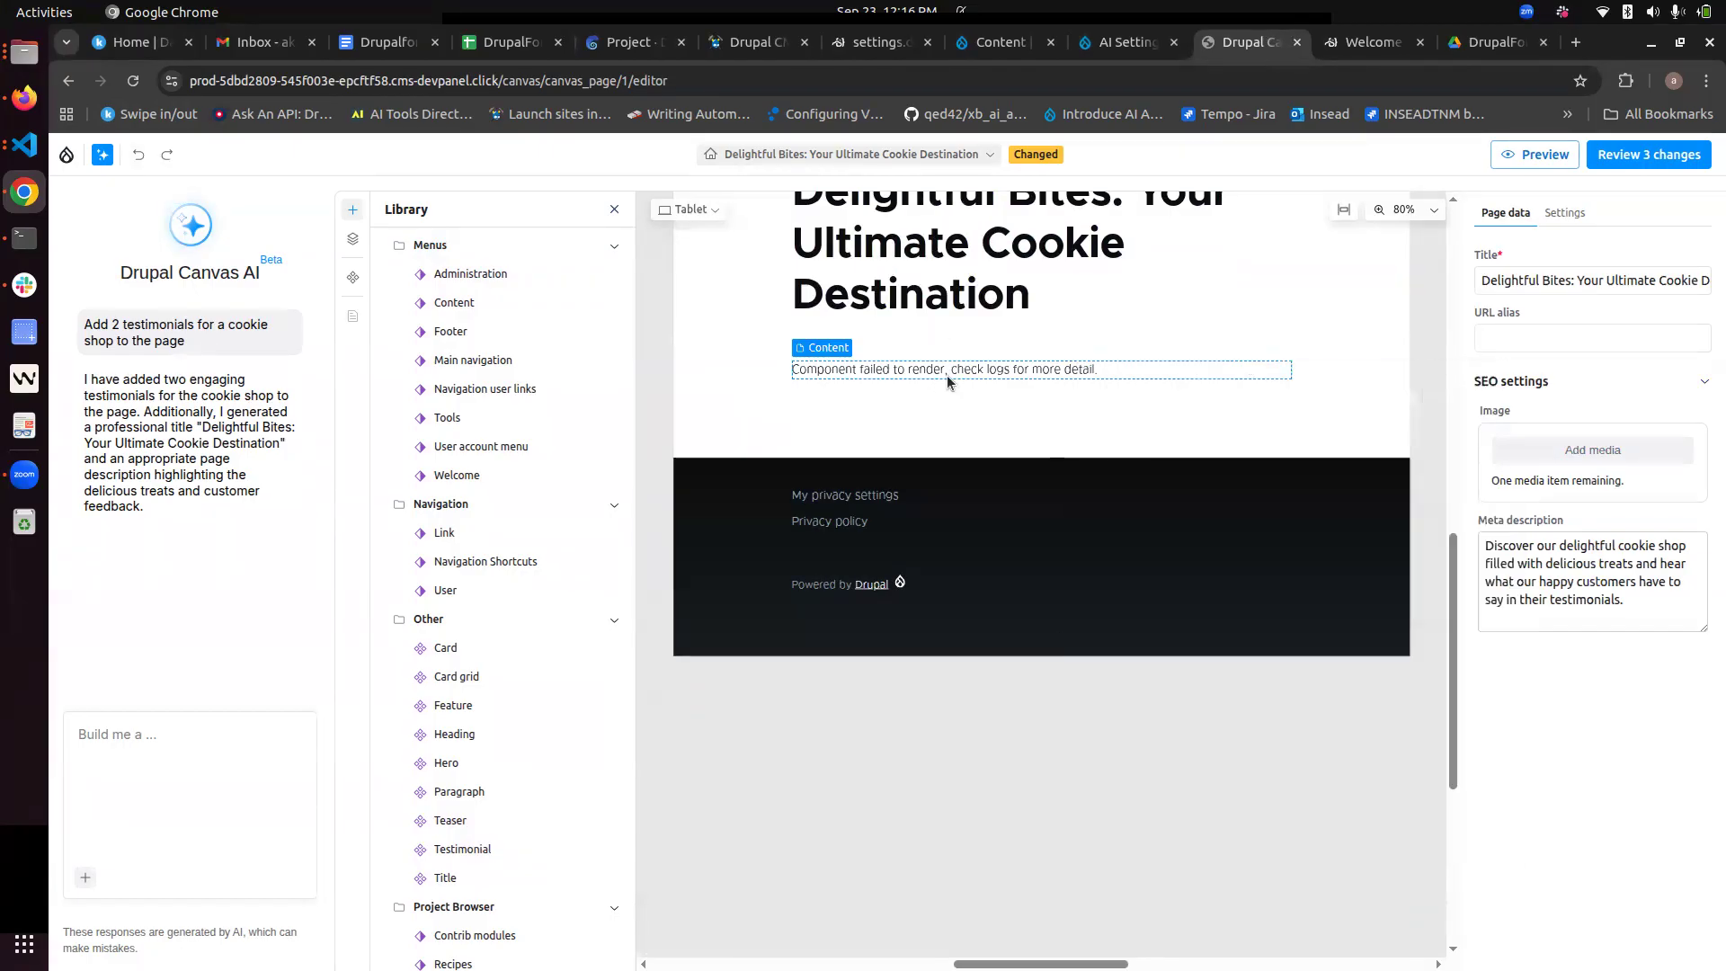
pyautogui.click(135, 90)
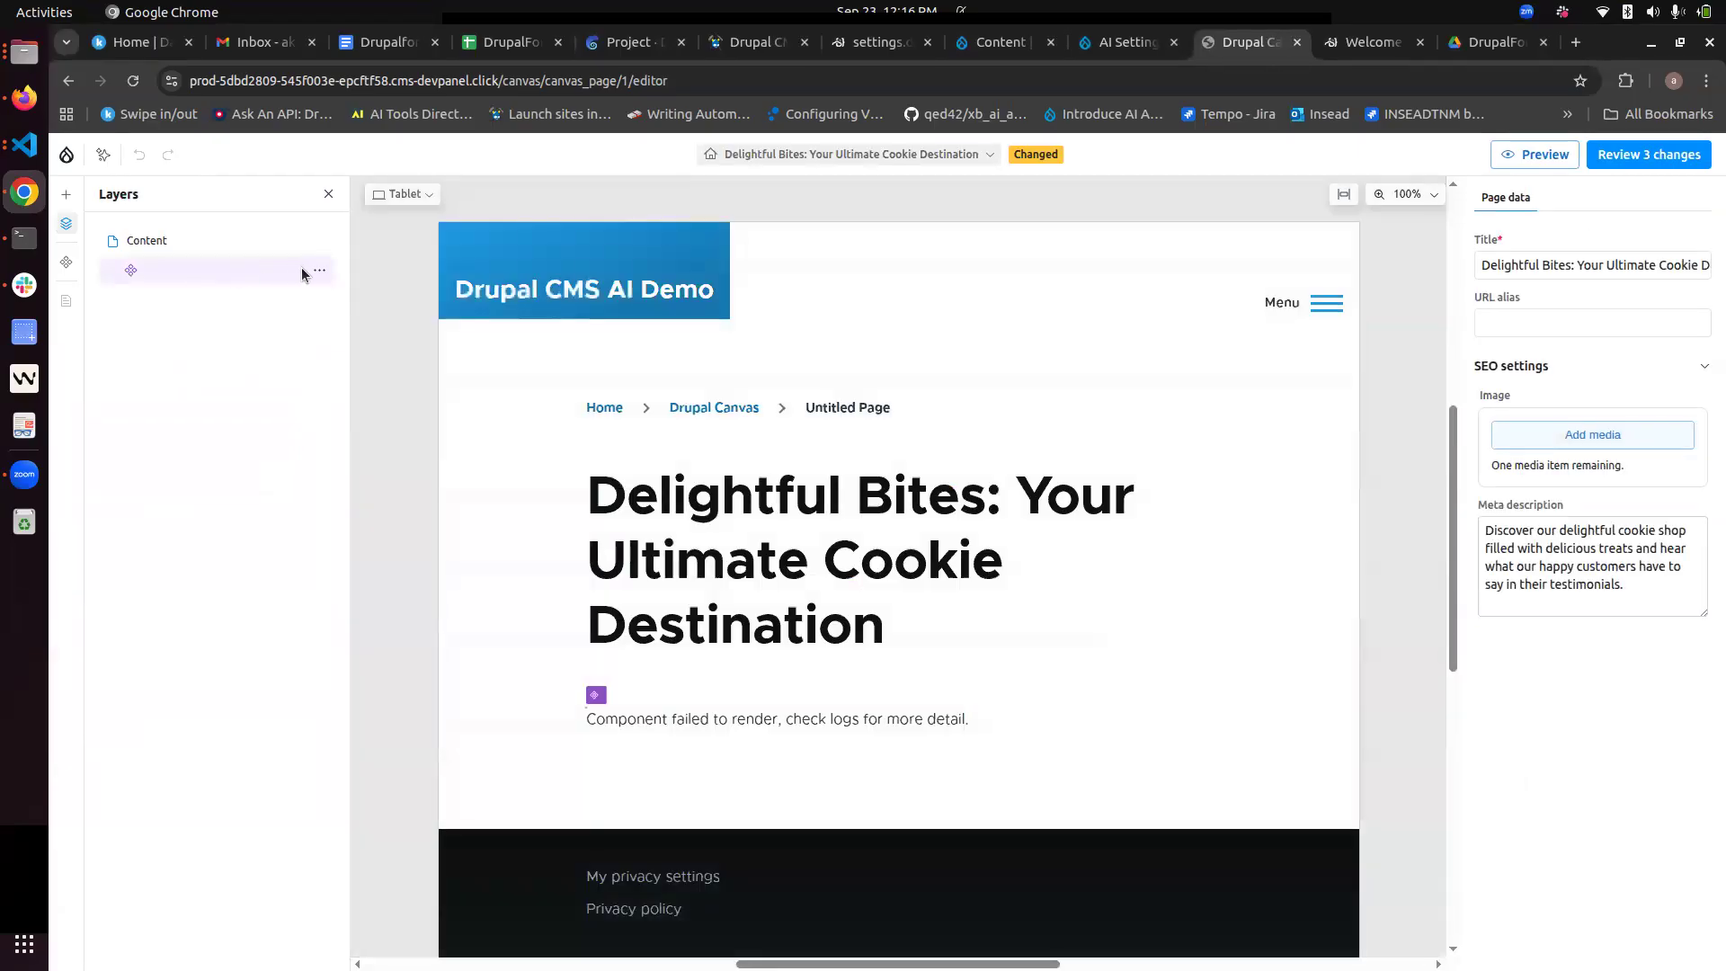
pyautogui.click(319, 270)
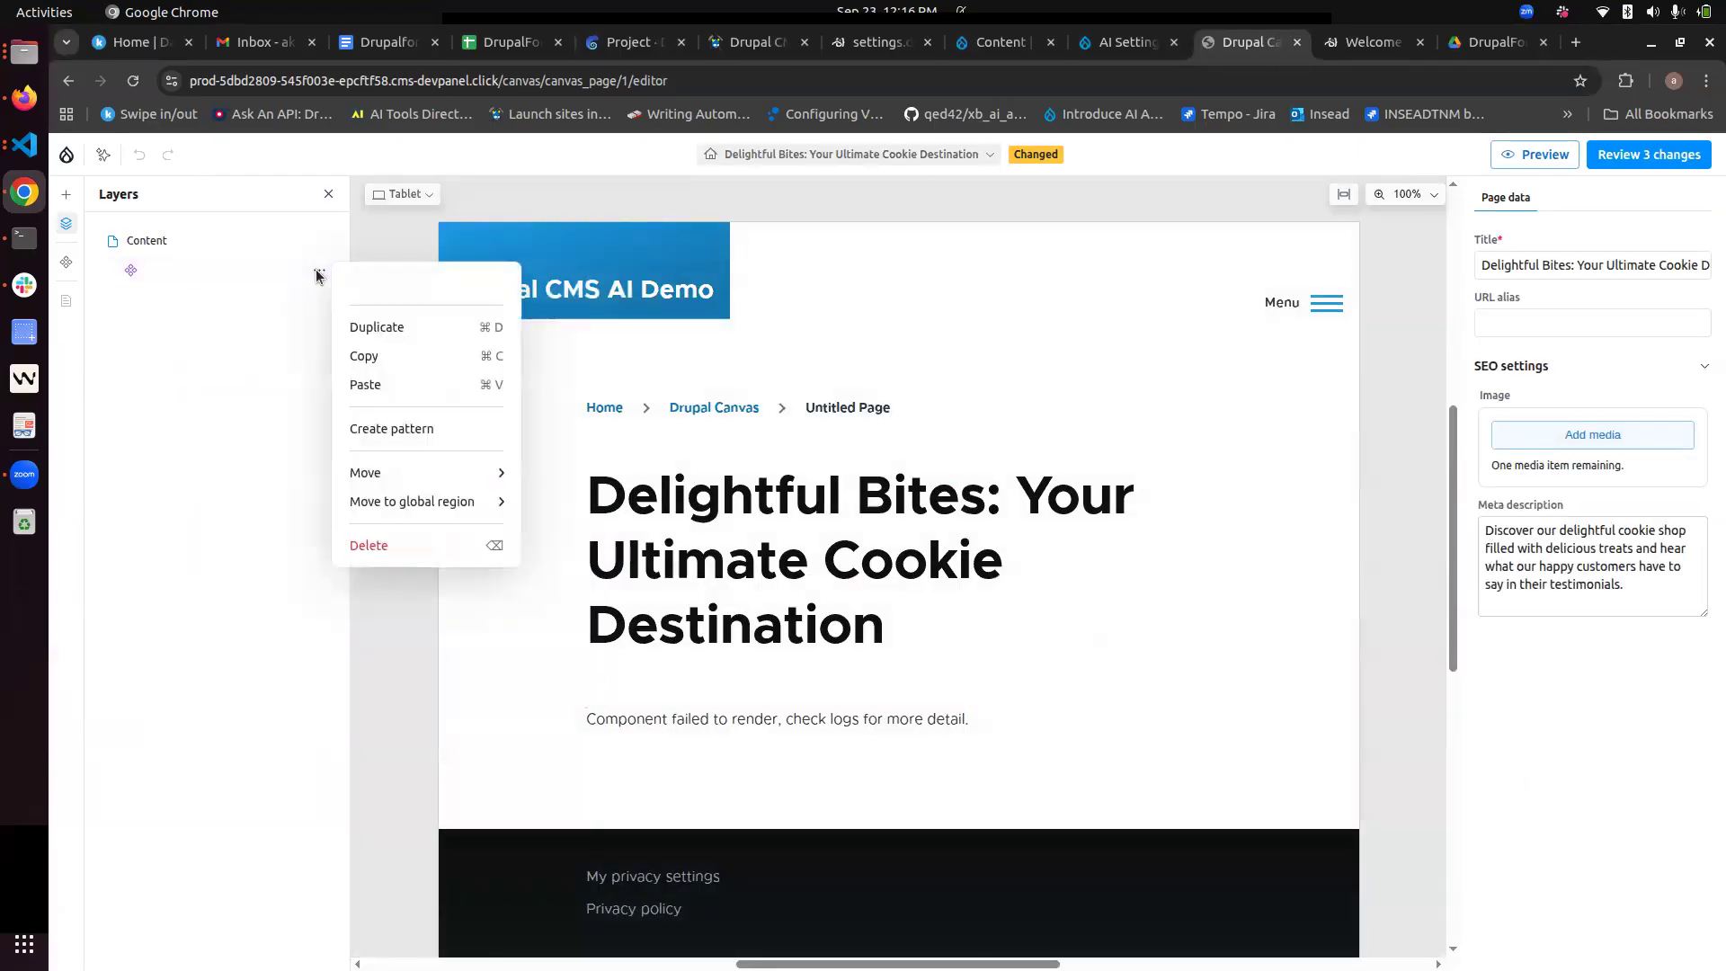
pyautogui.click(370, 541)
# Step: Check the components available in the library and ask the AI assistant to add 5 heading components with the names of 5 US presidents
pyautogui.click(67, 195)
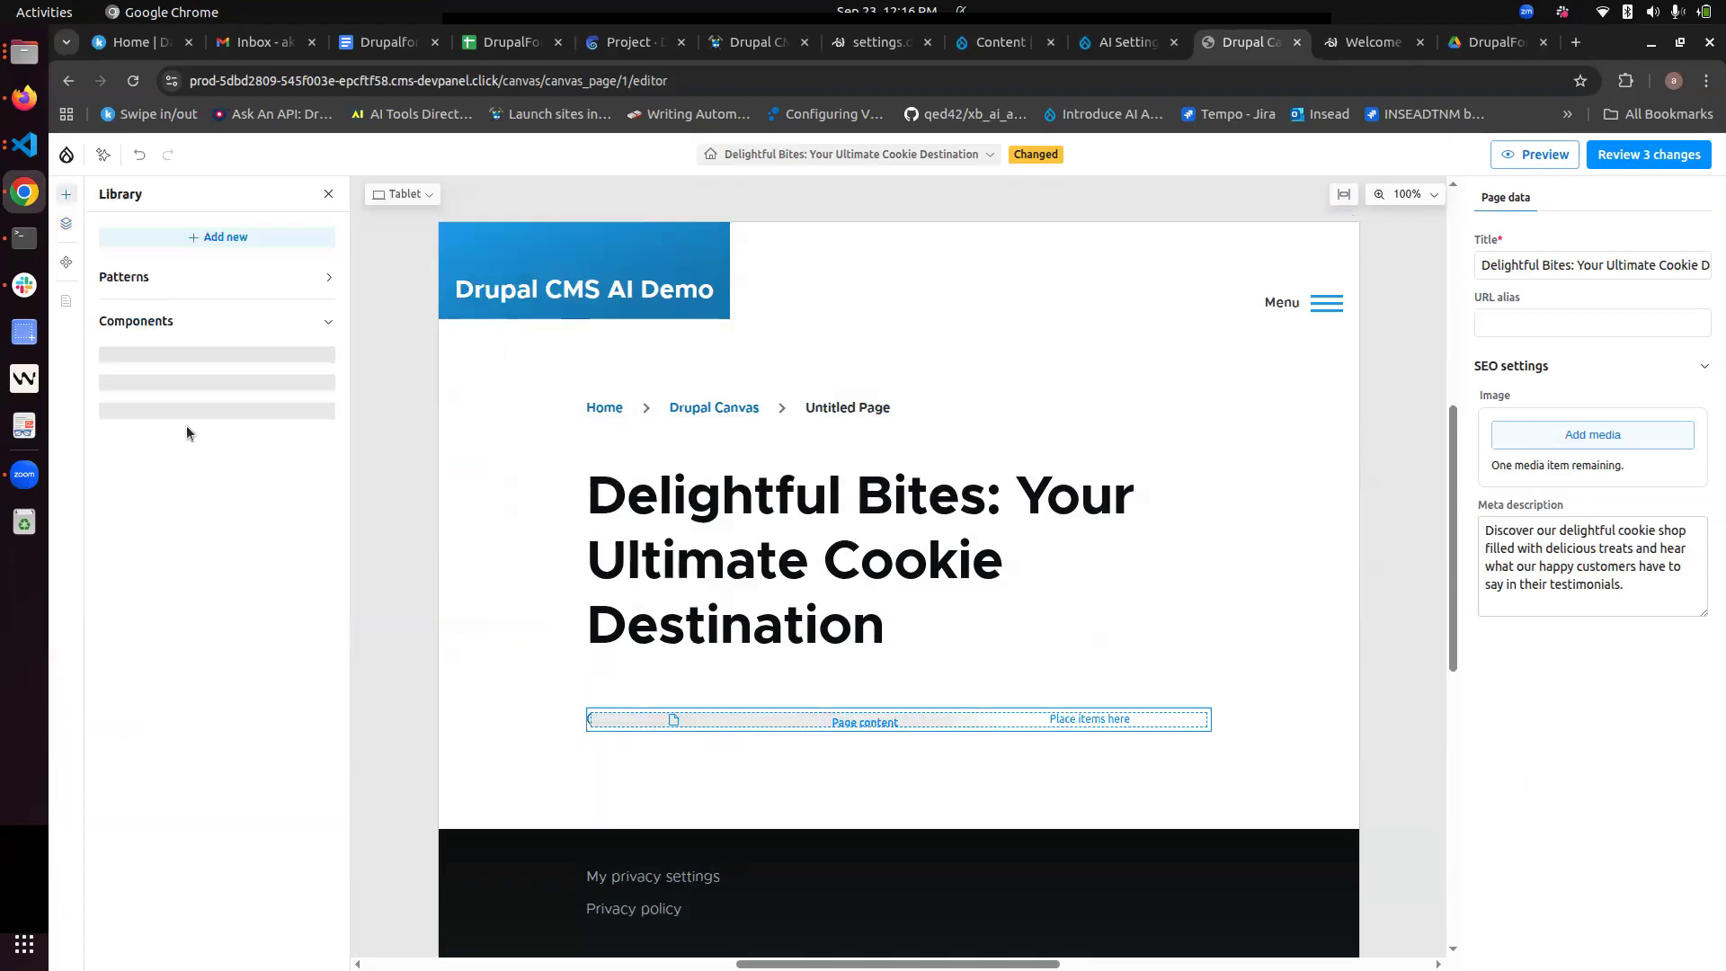
pyautogui.scroll(-6, 205, 596)
pyautogui.scroll(-2, 205, 596)
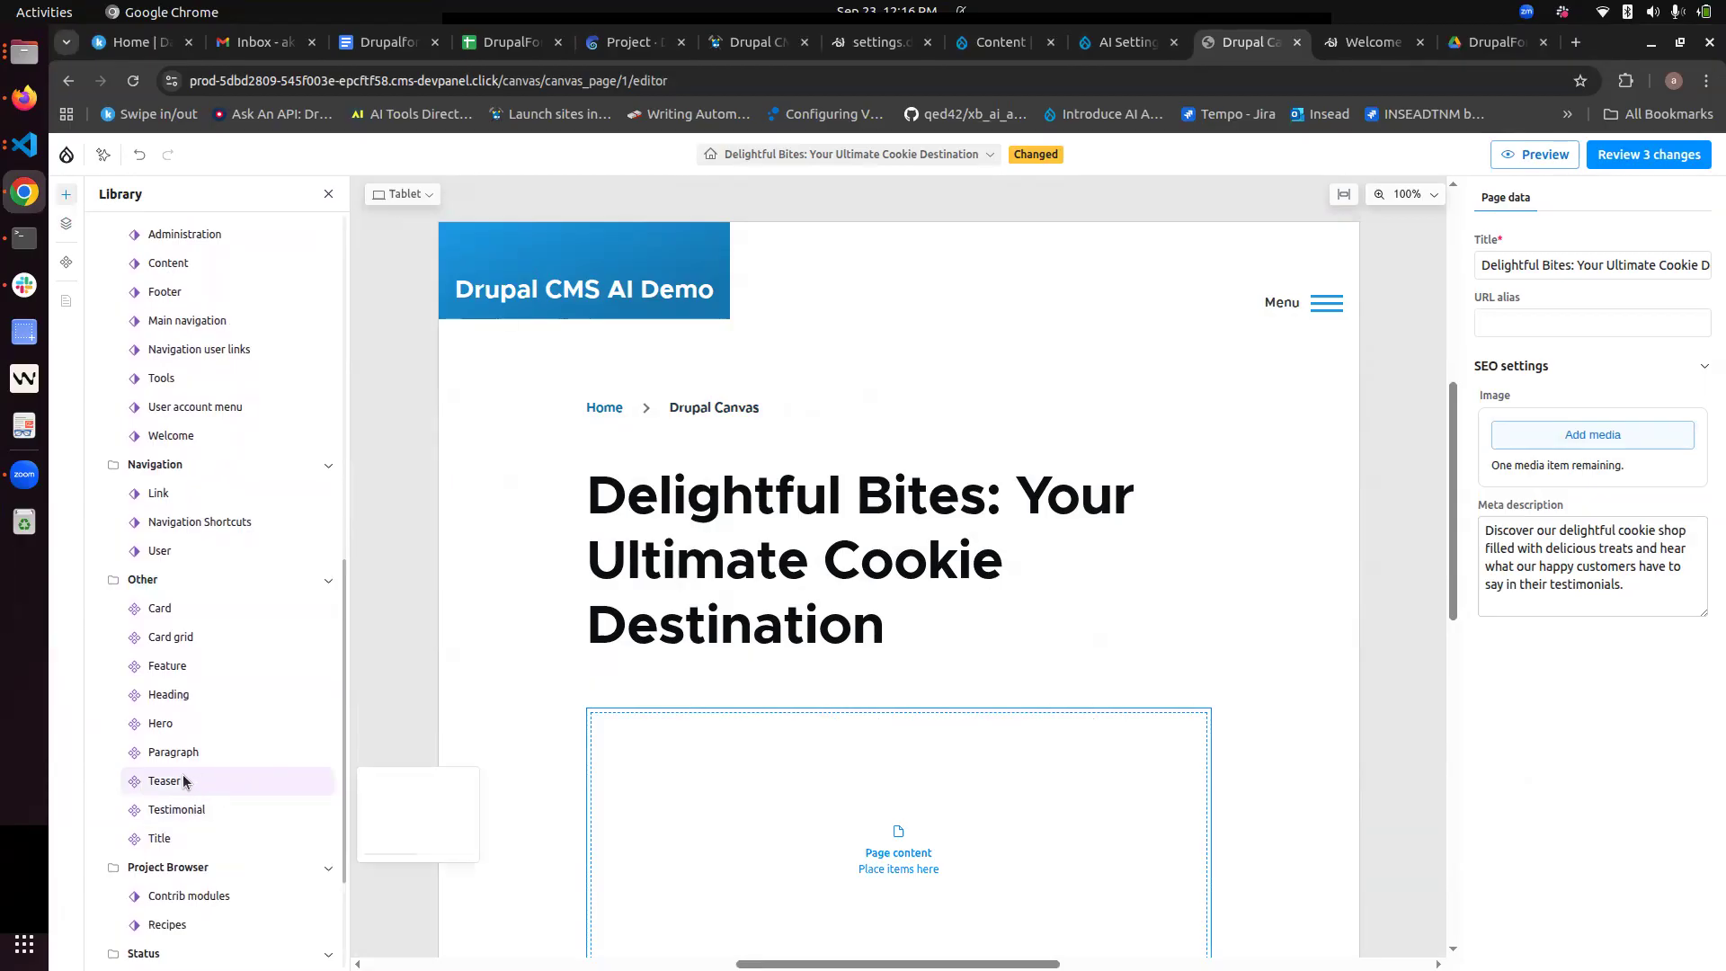
pyautogui.moveTo(176, 732)
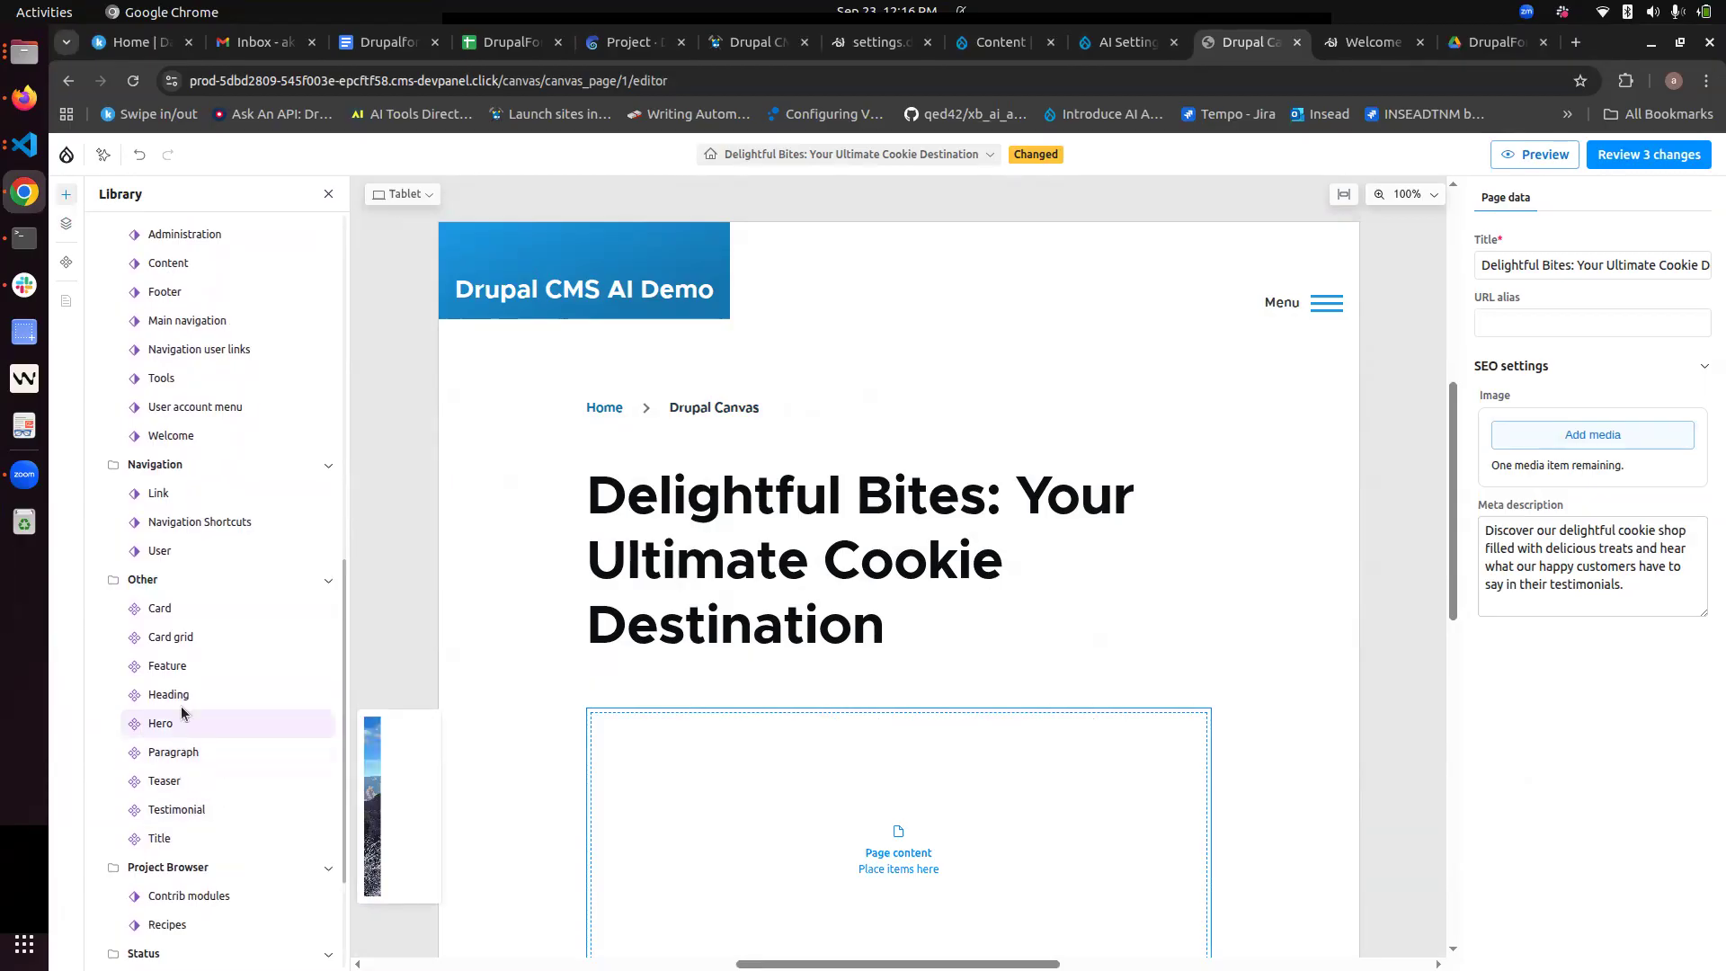
pyautogui.click(103, 154)
pyautogui.click(145, 437)
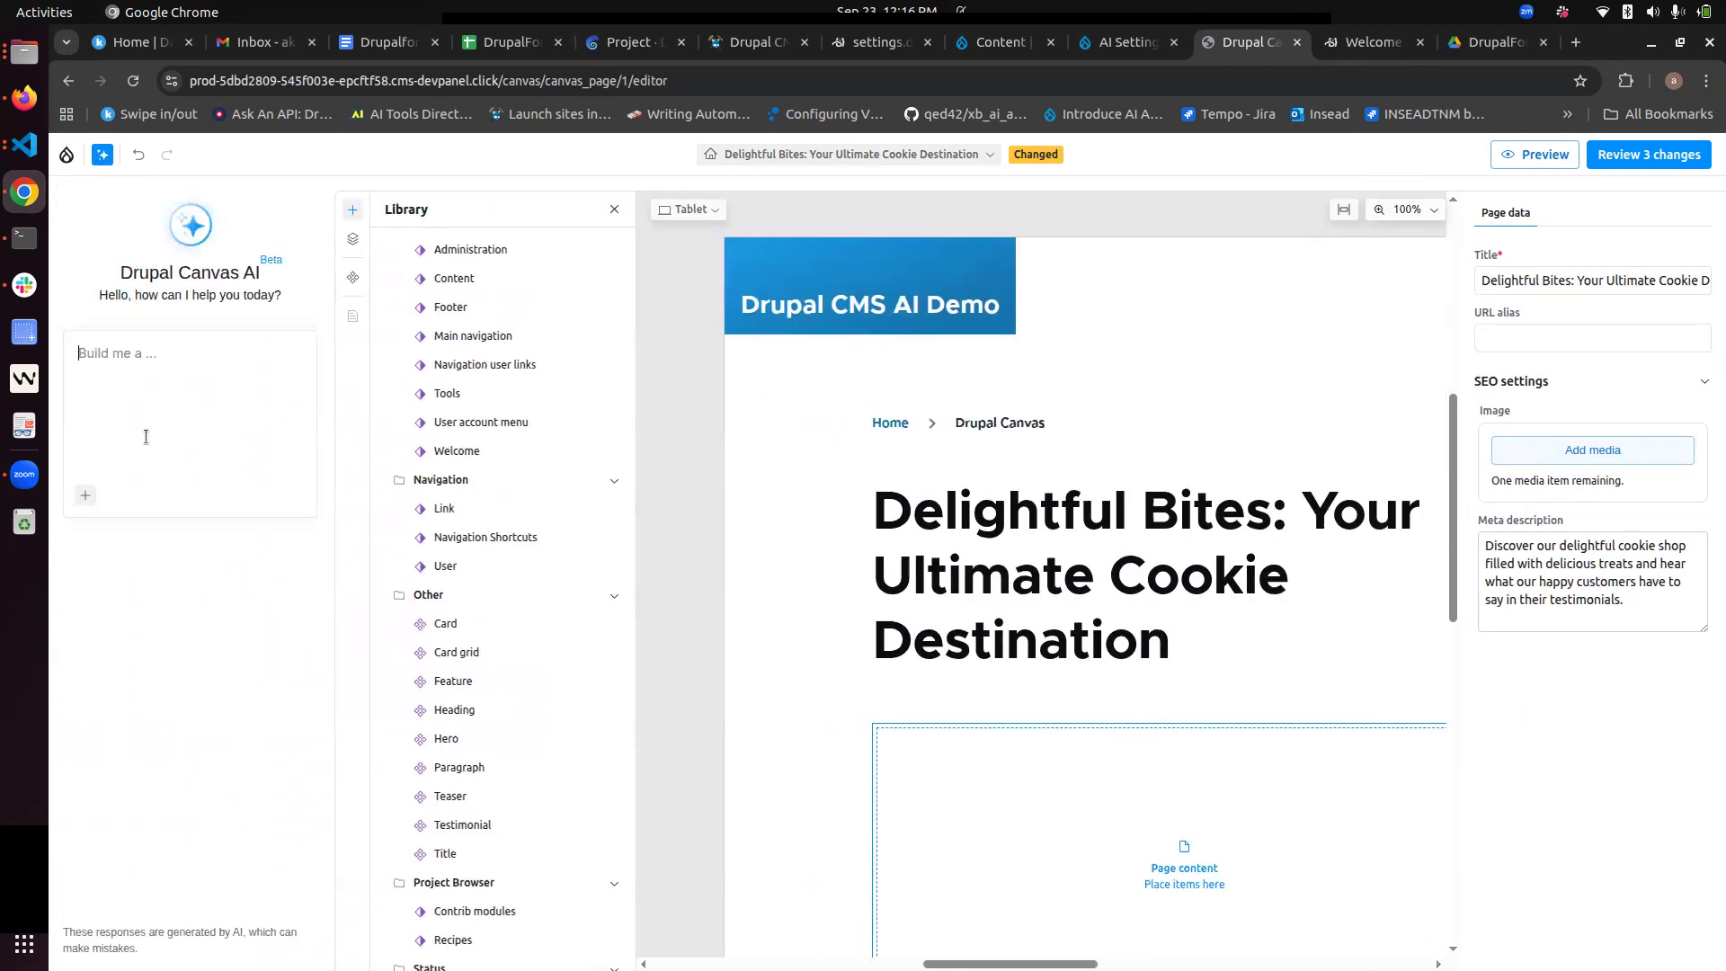
pyautogui.write('Add 5 heading com')
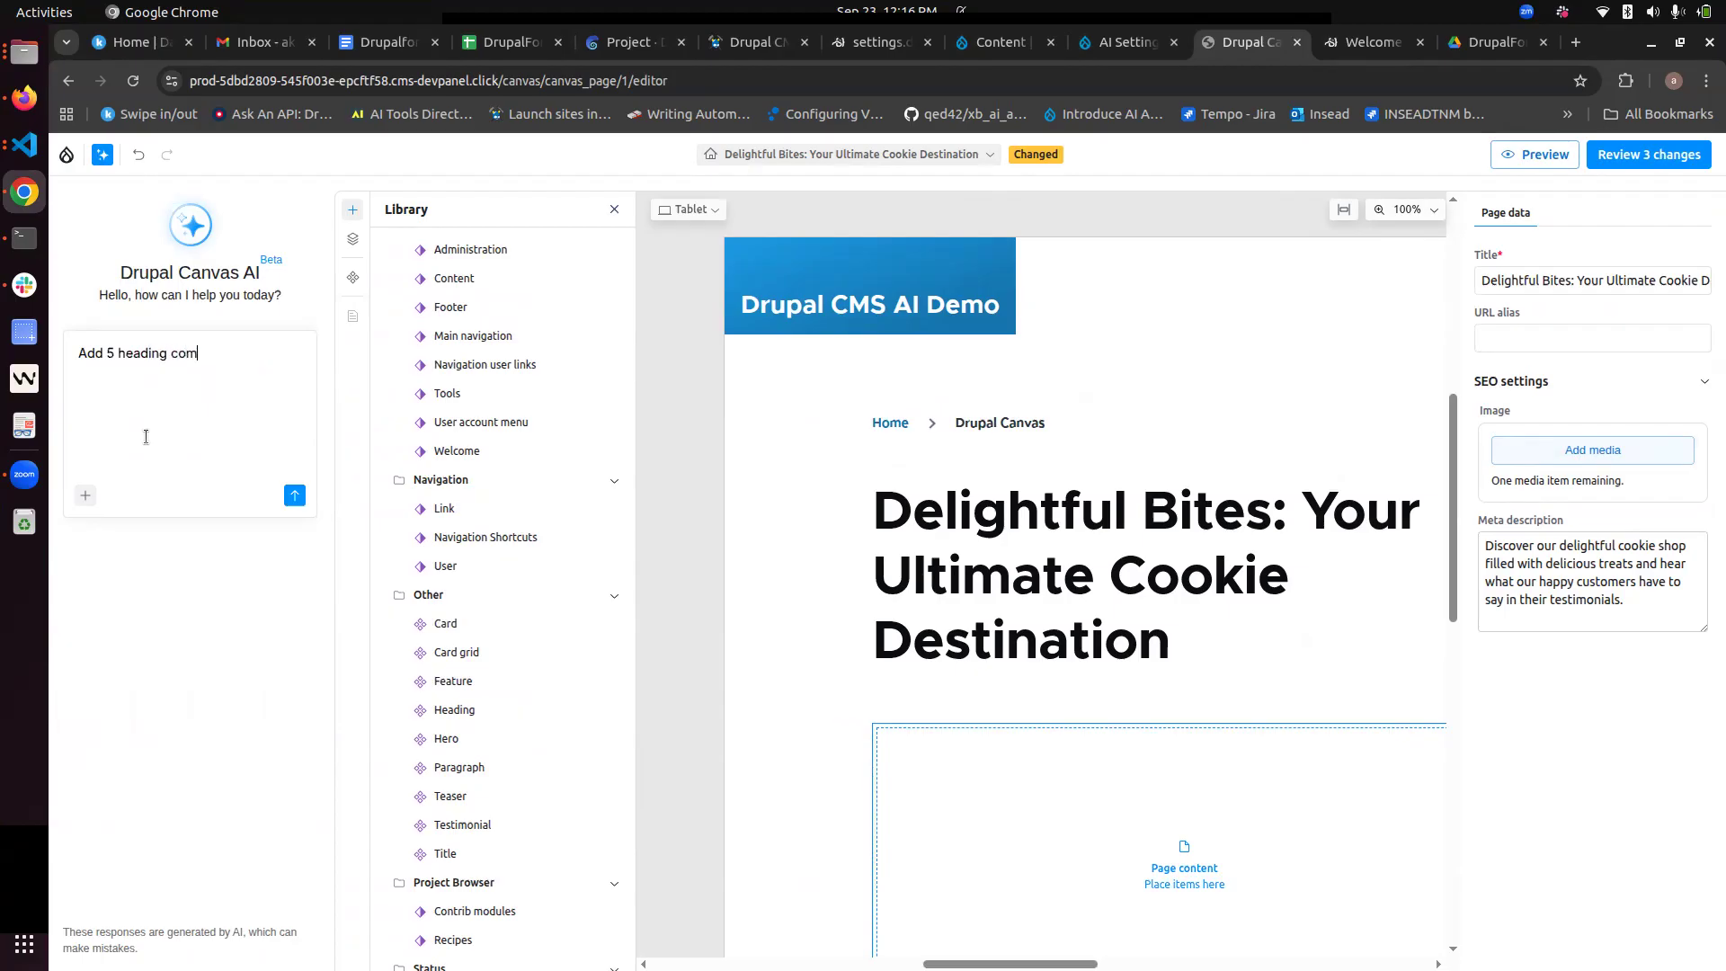
pyautogui.write('p[onents to the page with the names of ')
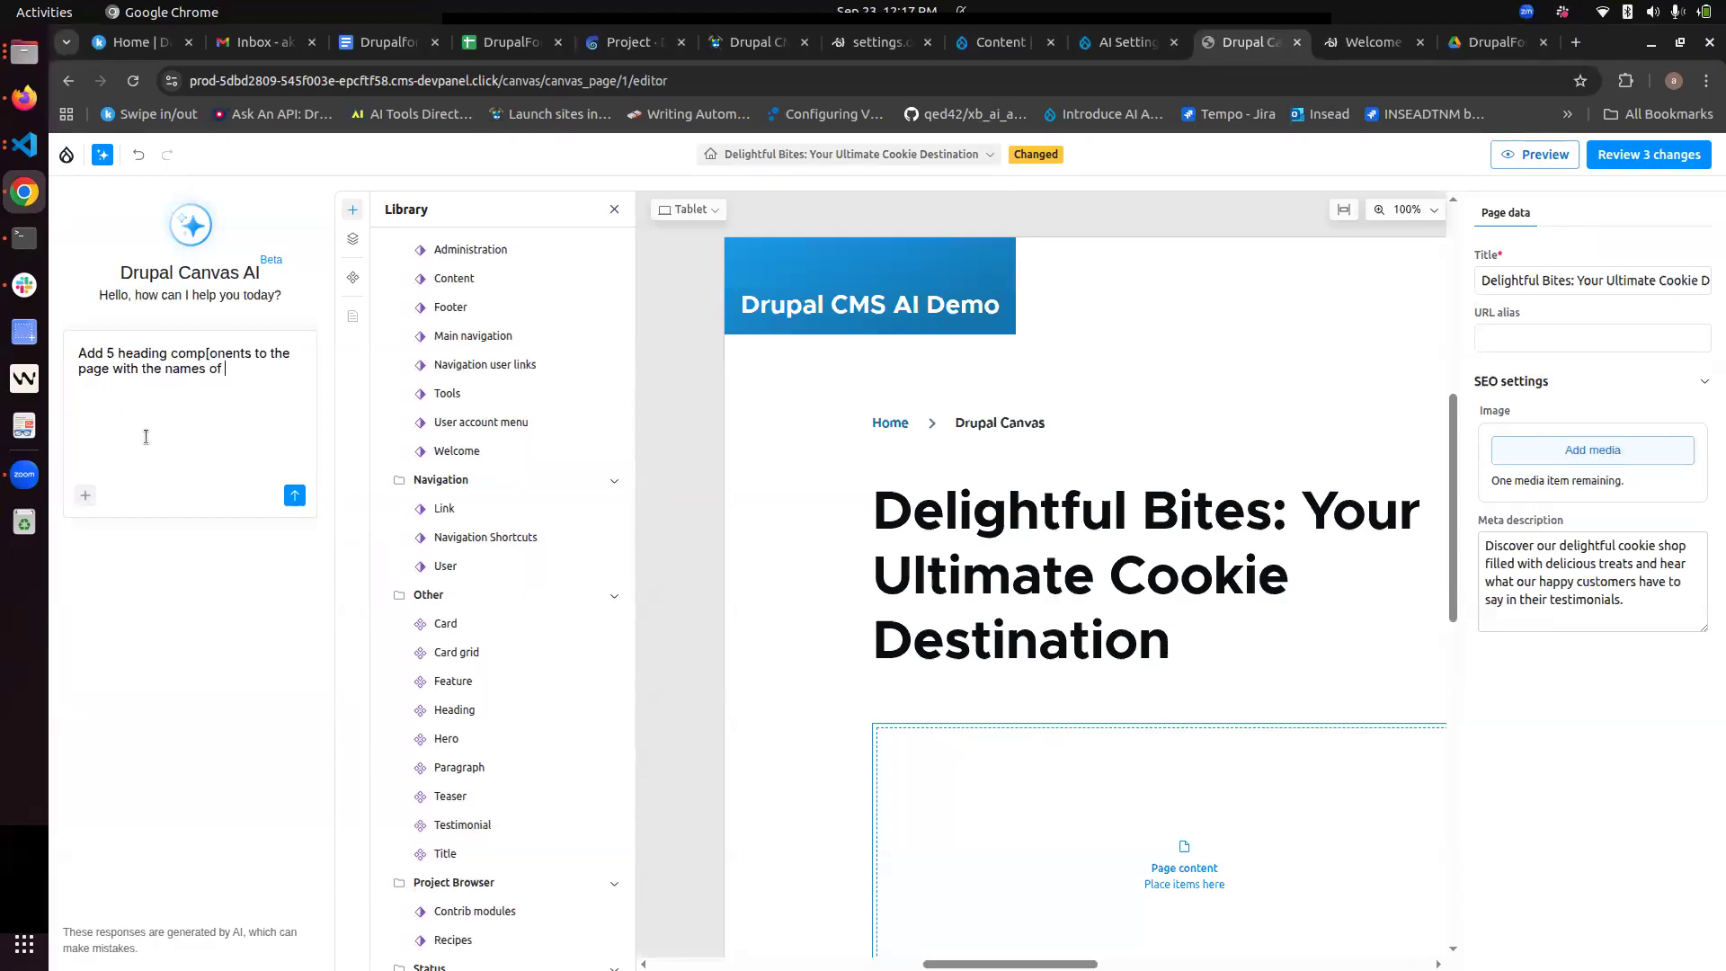
pyautogui.write('5 US presiden')
pyautogui.write('ts')
pyautogui.press('Return')
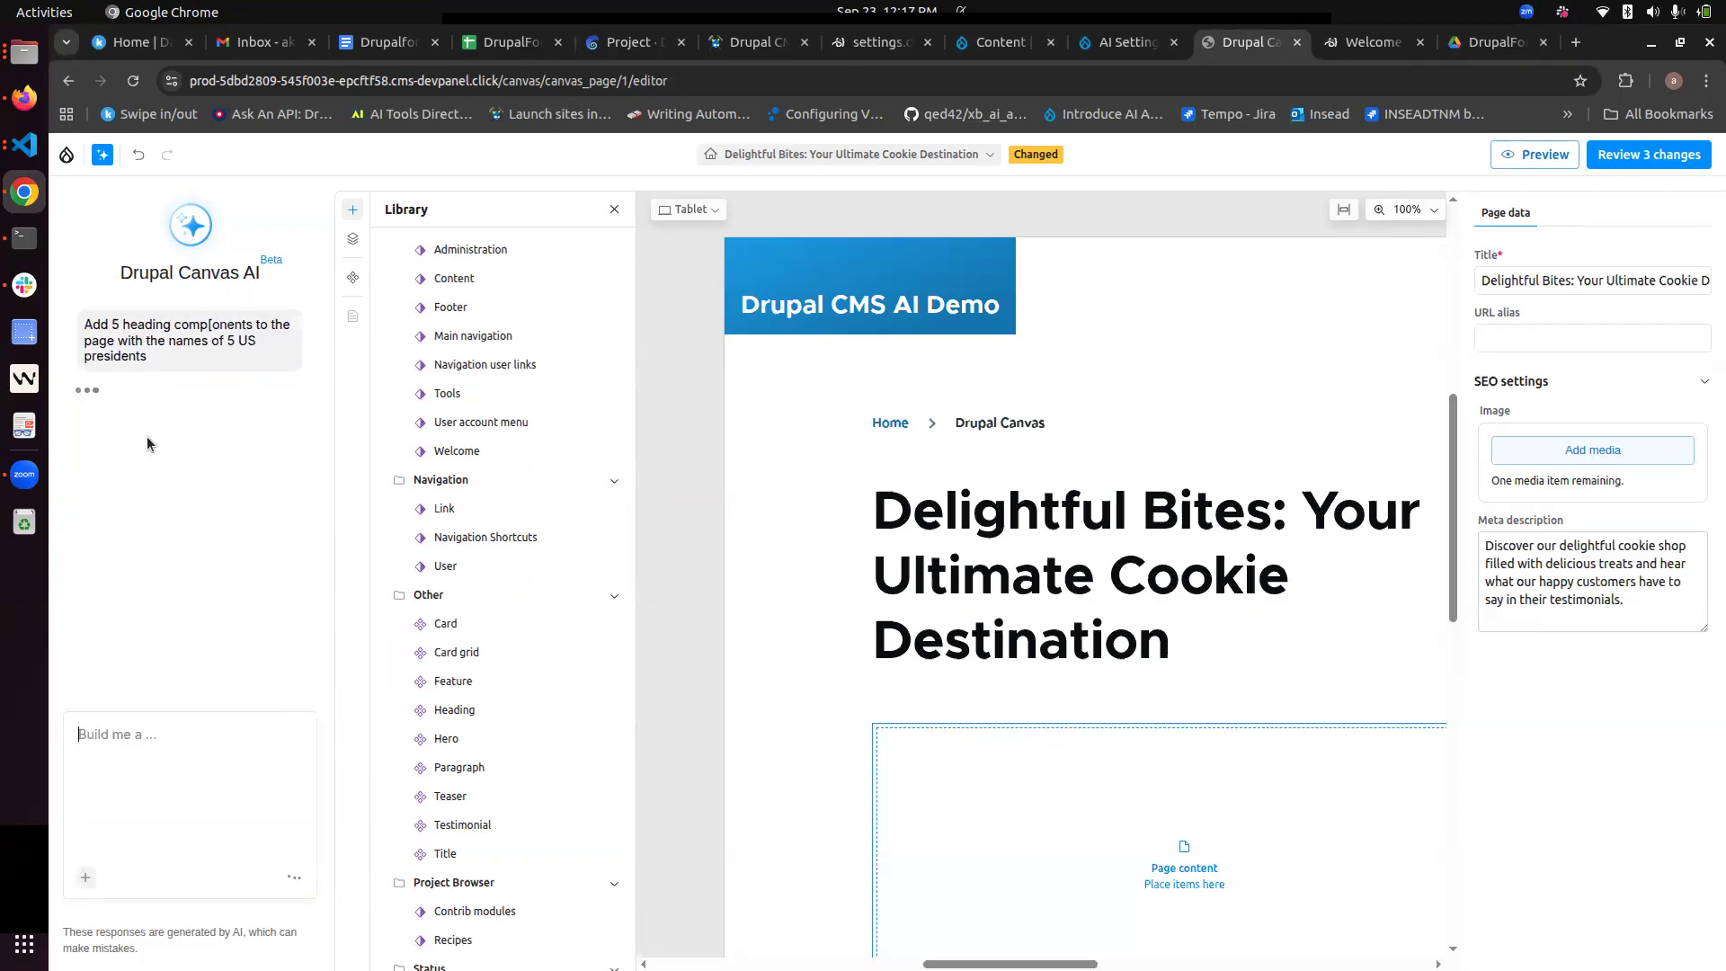
# Step: Examine the page title, the meta description and the generated president headings on the page and in the layer list
pyautogui.scroll(-3, 1042, 438)
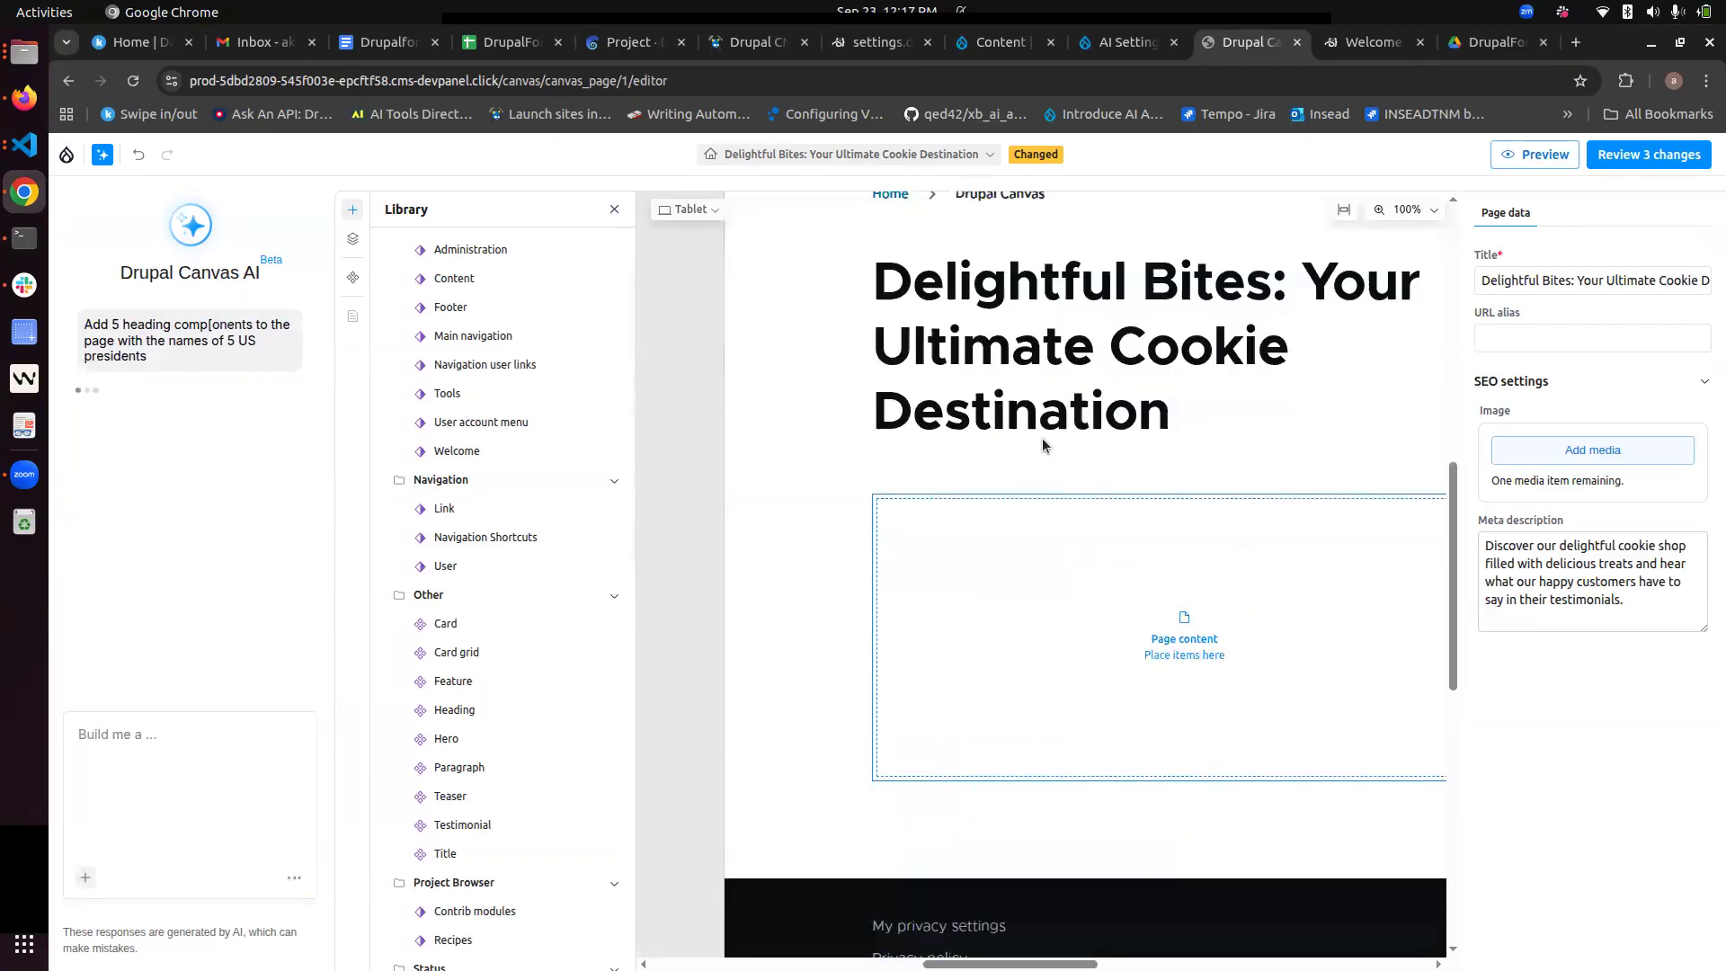
pyautogui.click(1343, 210)
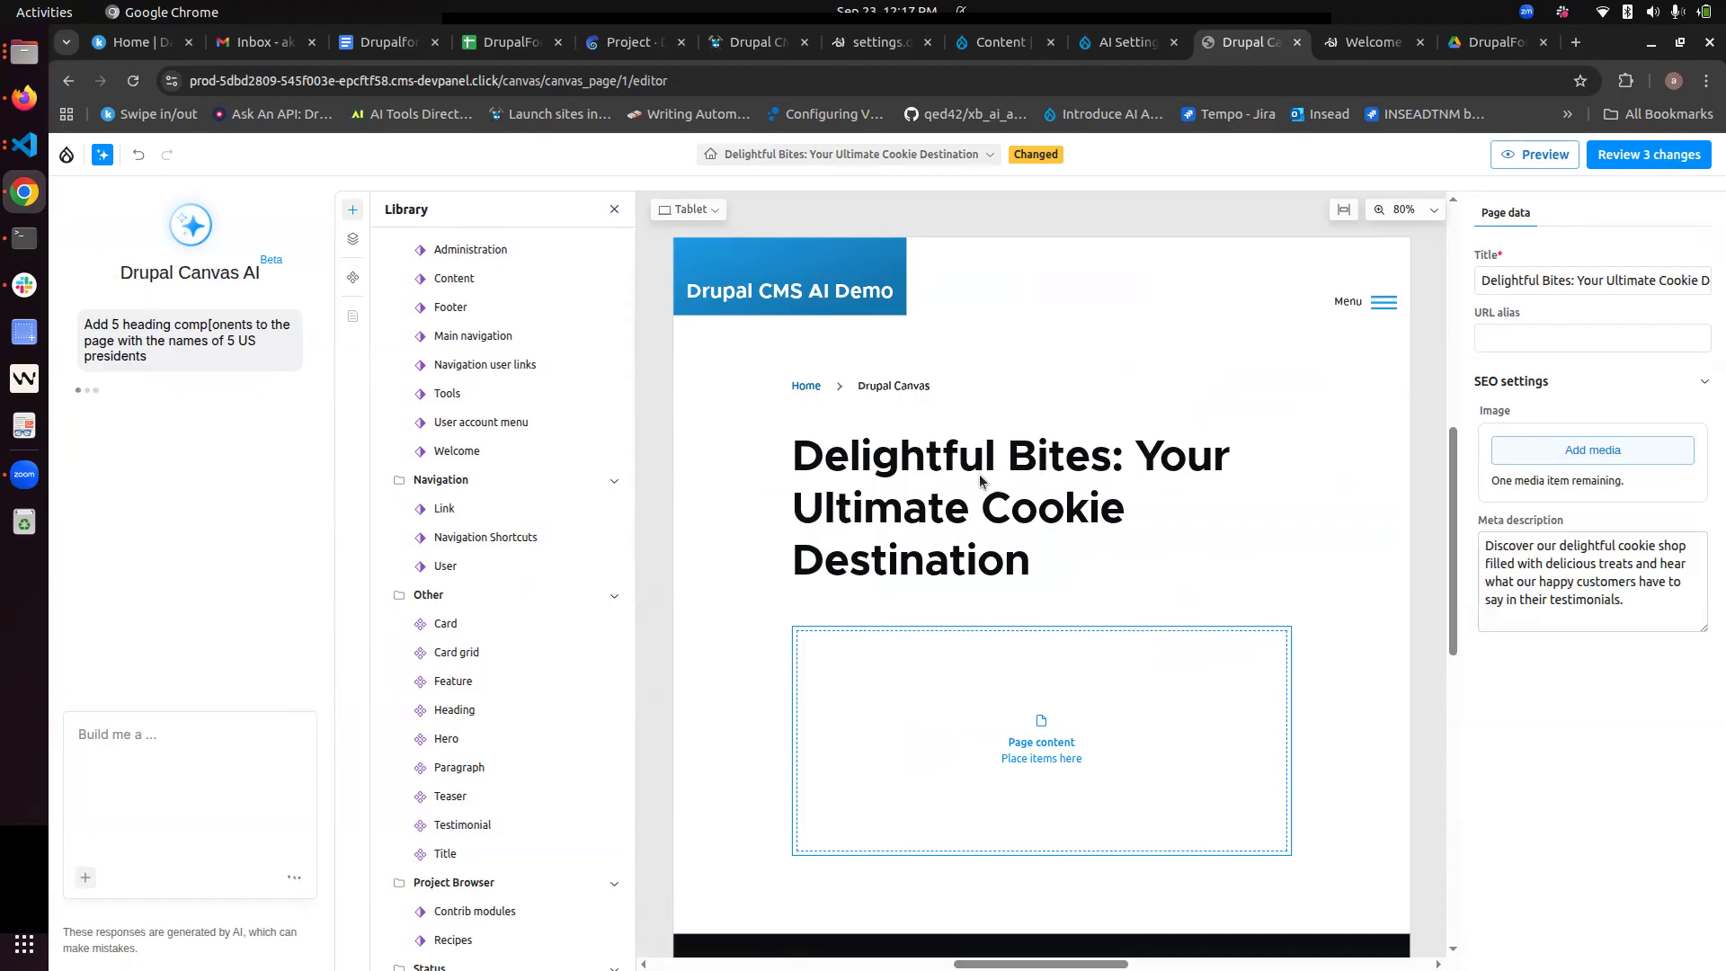
pyautogui.moveTo(1481, 284); pyautogui.dragTo(1708, 295)
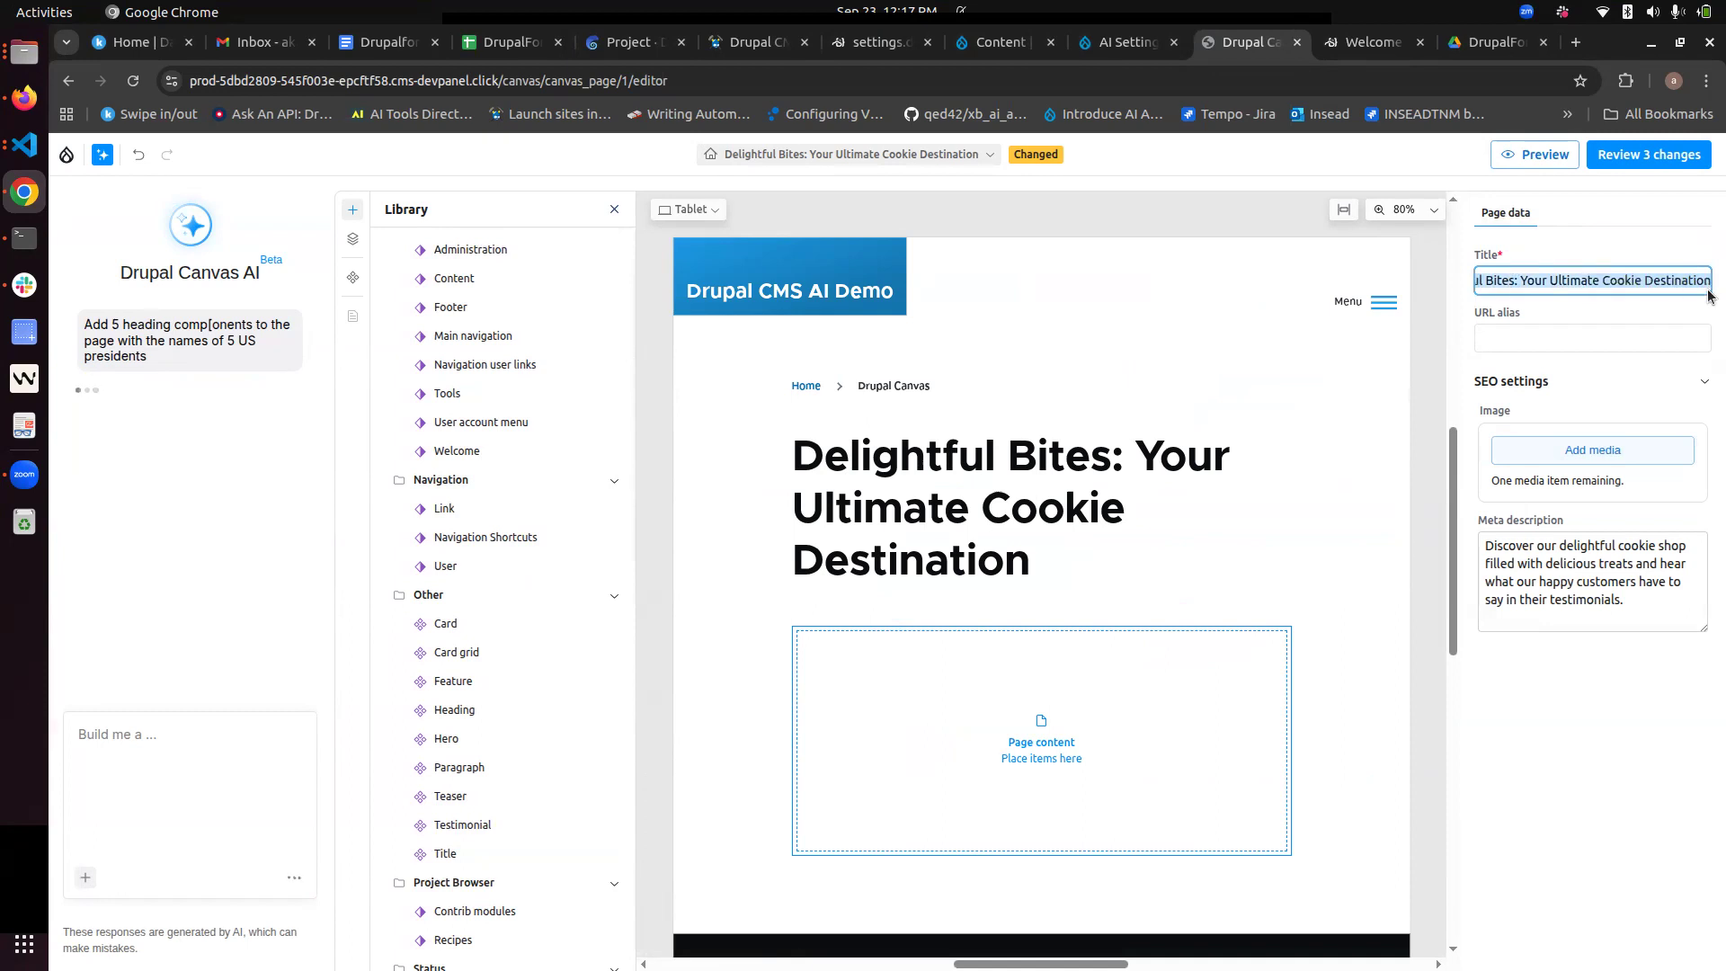
pyautogui.moveTo(1627, 603); pyautogui.dragTo(1485, 534)
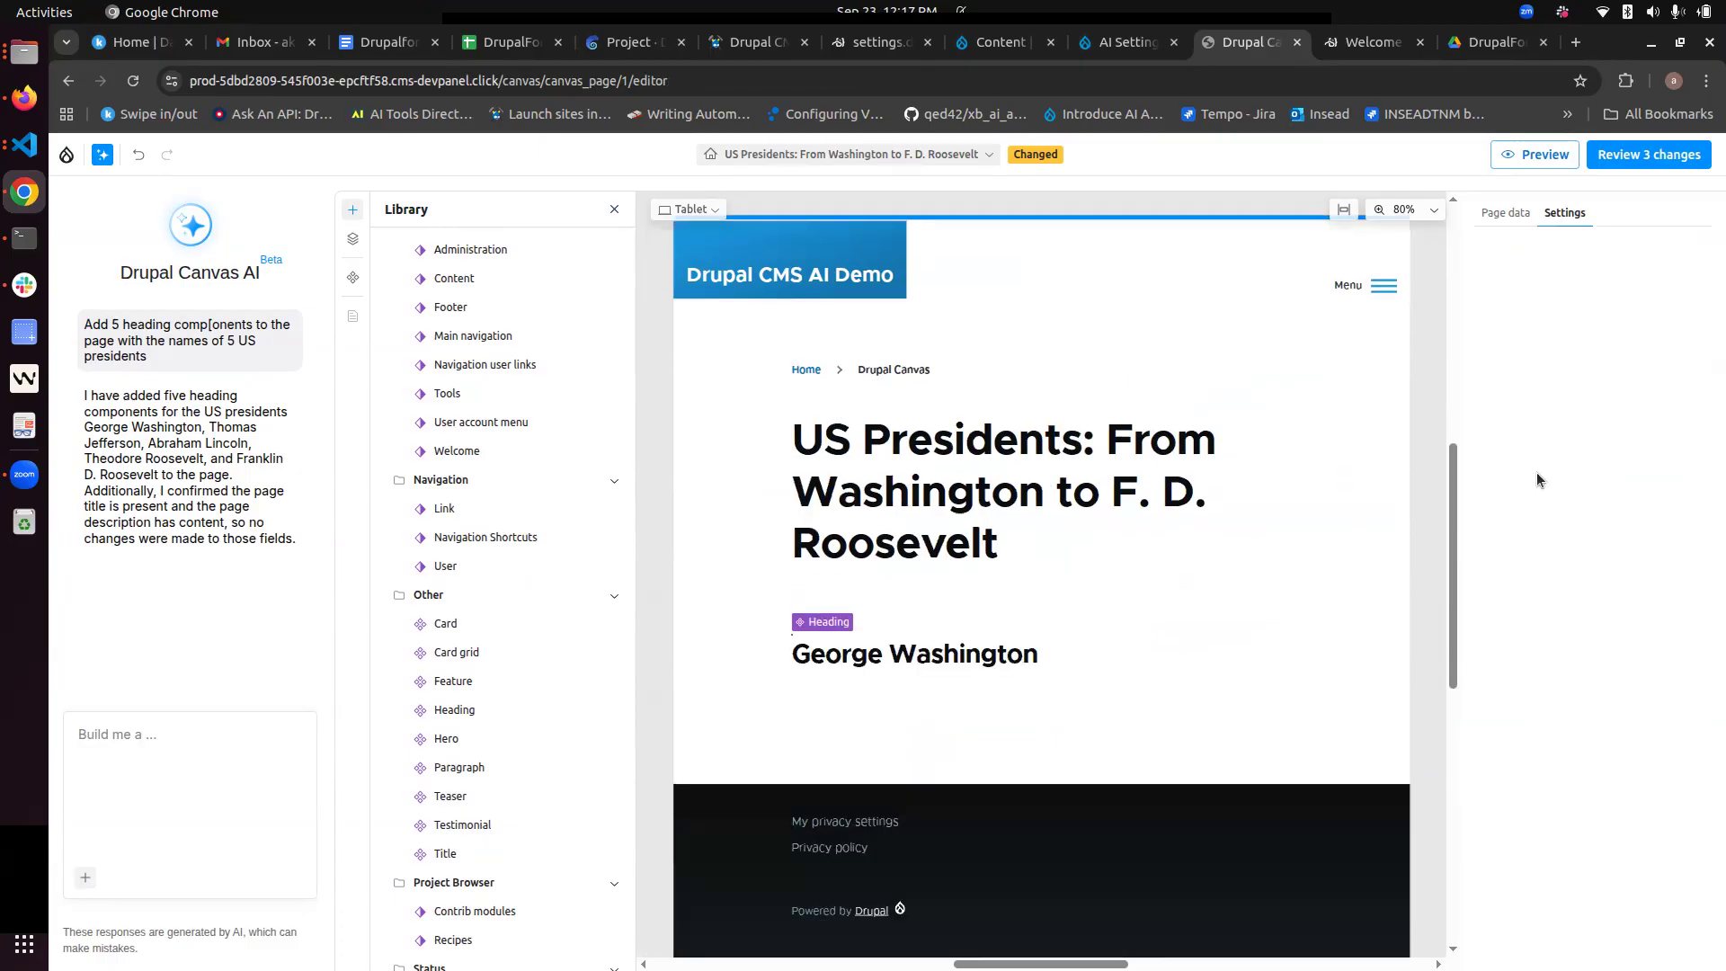
pyautogui.scroll(-3, 1205, 473)
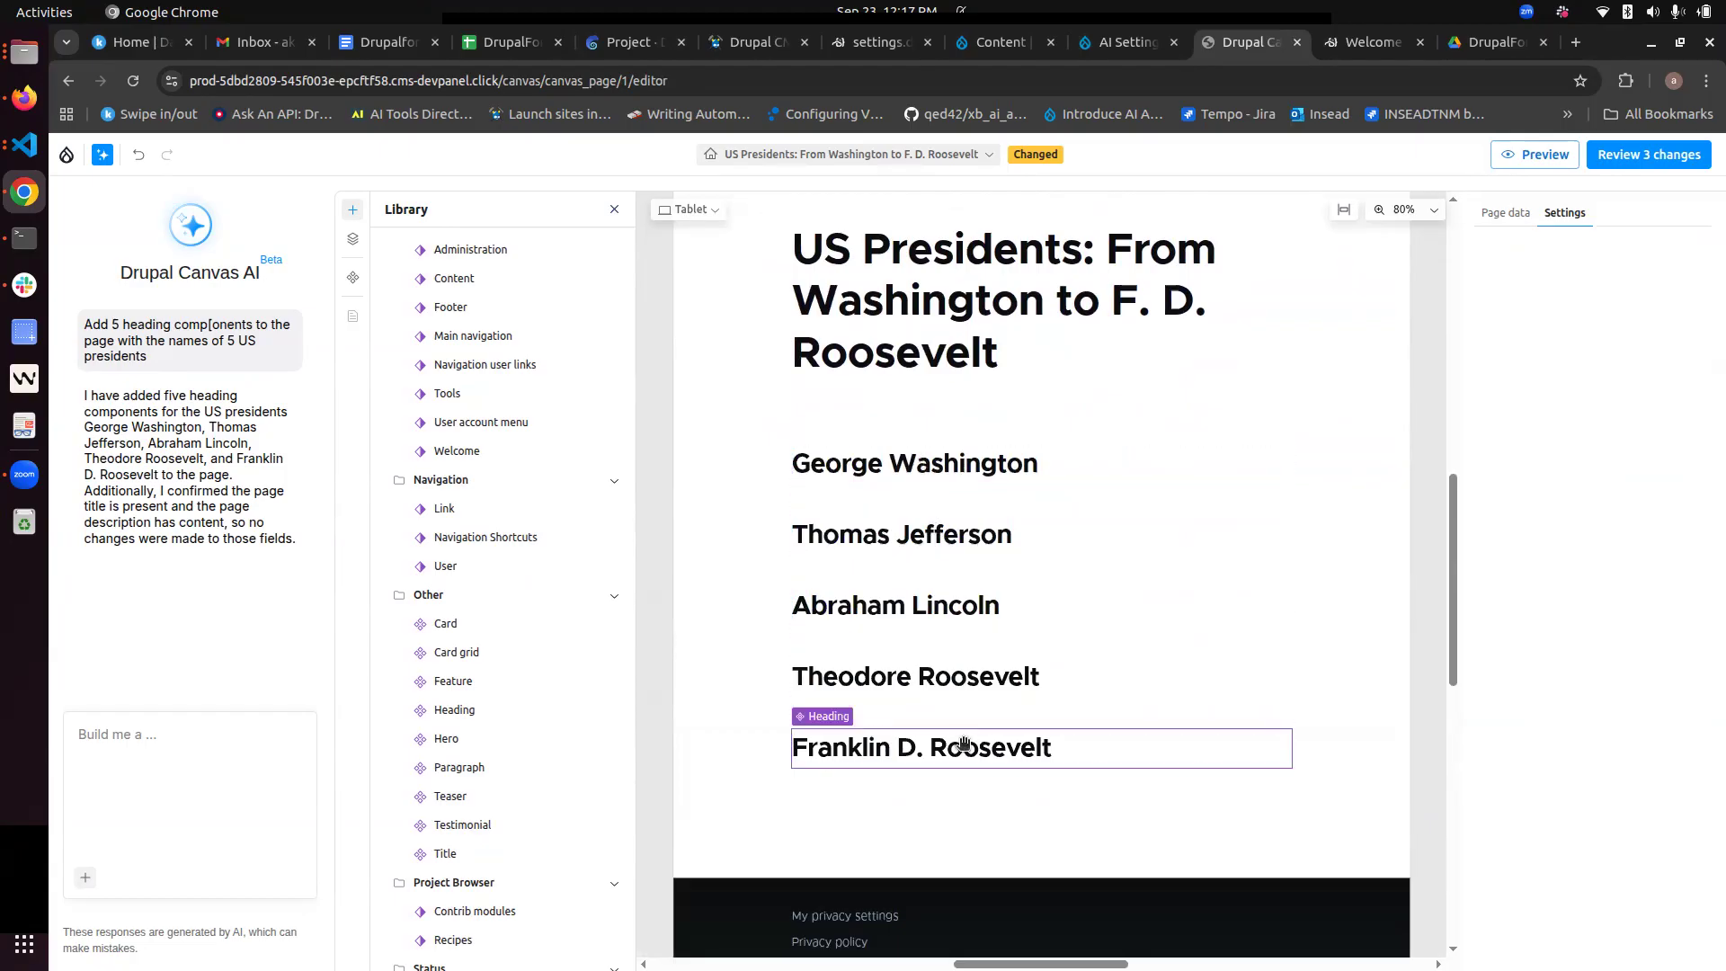
pyautogui.click(353, 238)
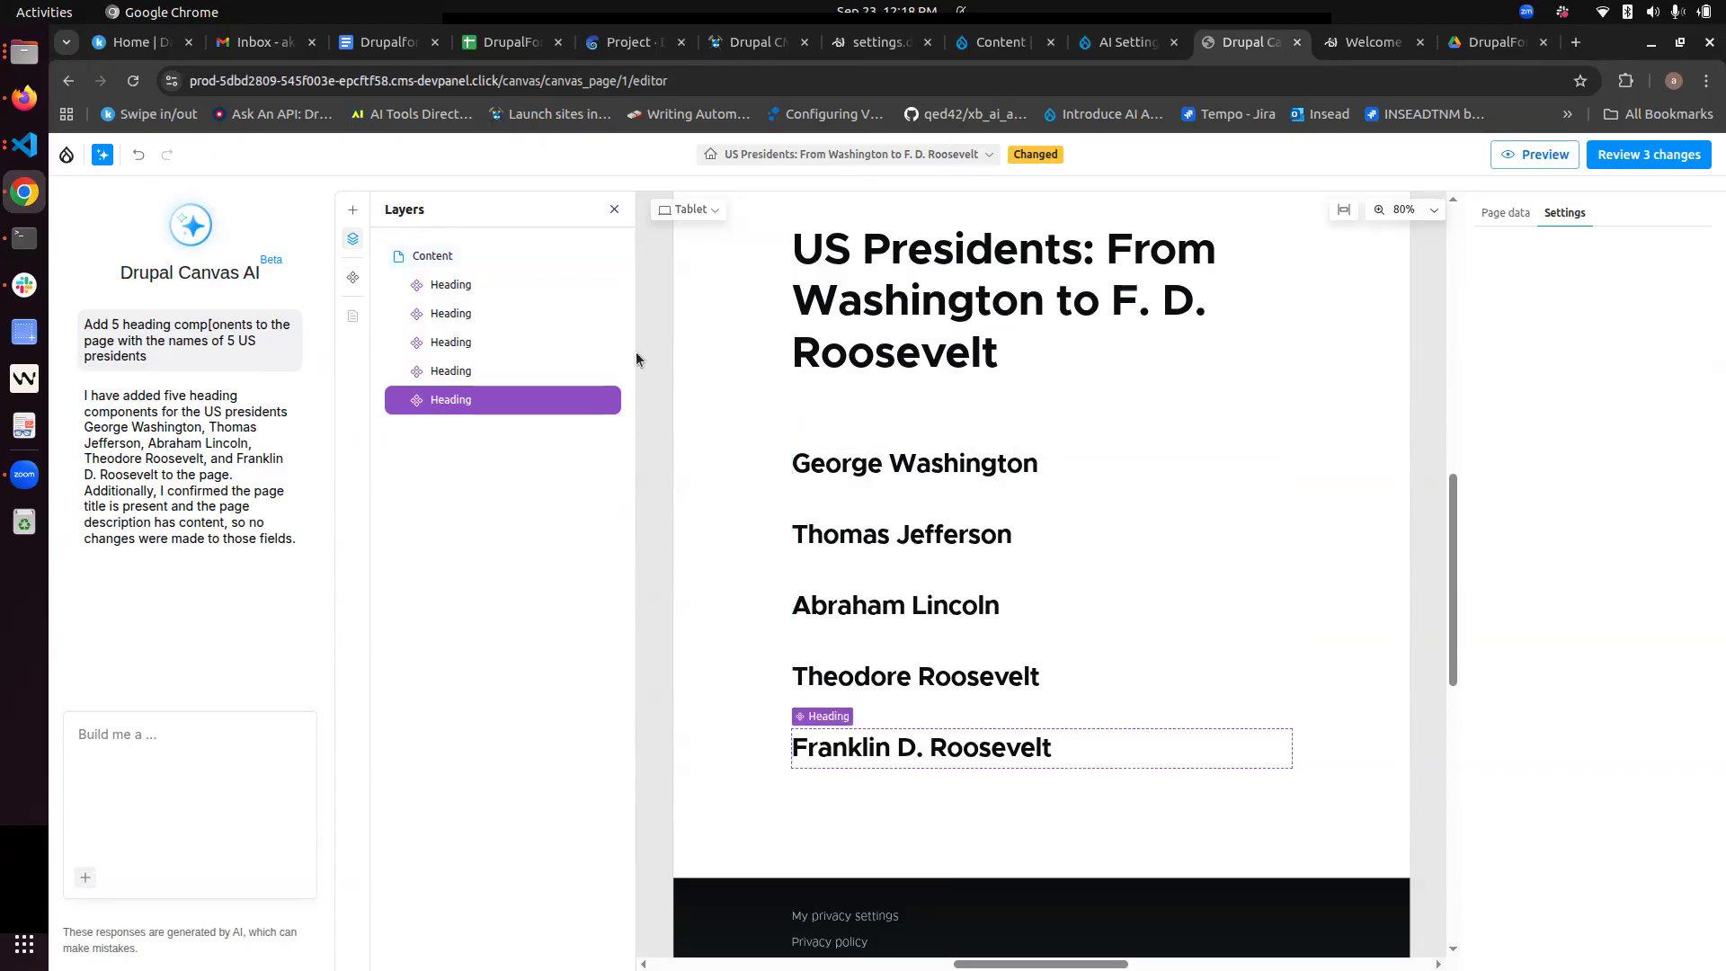
# Step: Check the card components in the library and ask the AI assistant to add a 2 columns layout with 2 cards explaining features of Drupal
pyautogui.click(352, 212)
pyautogui.scroll(-8, 520, 580)
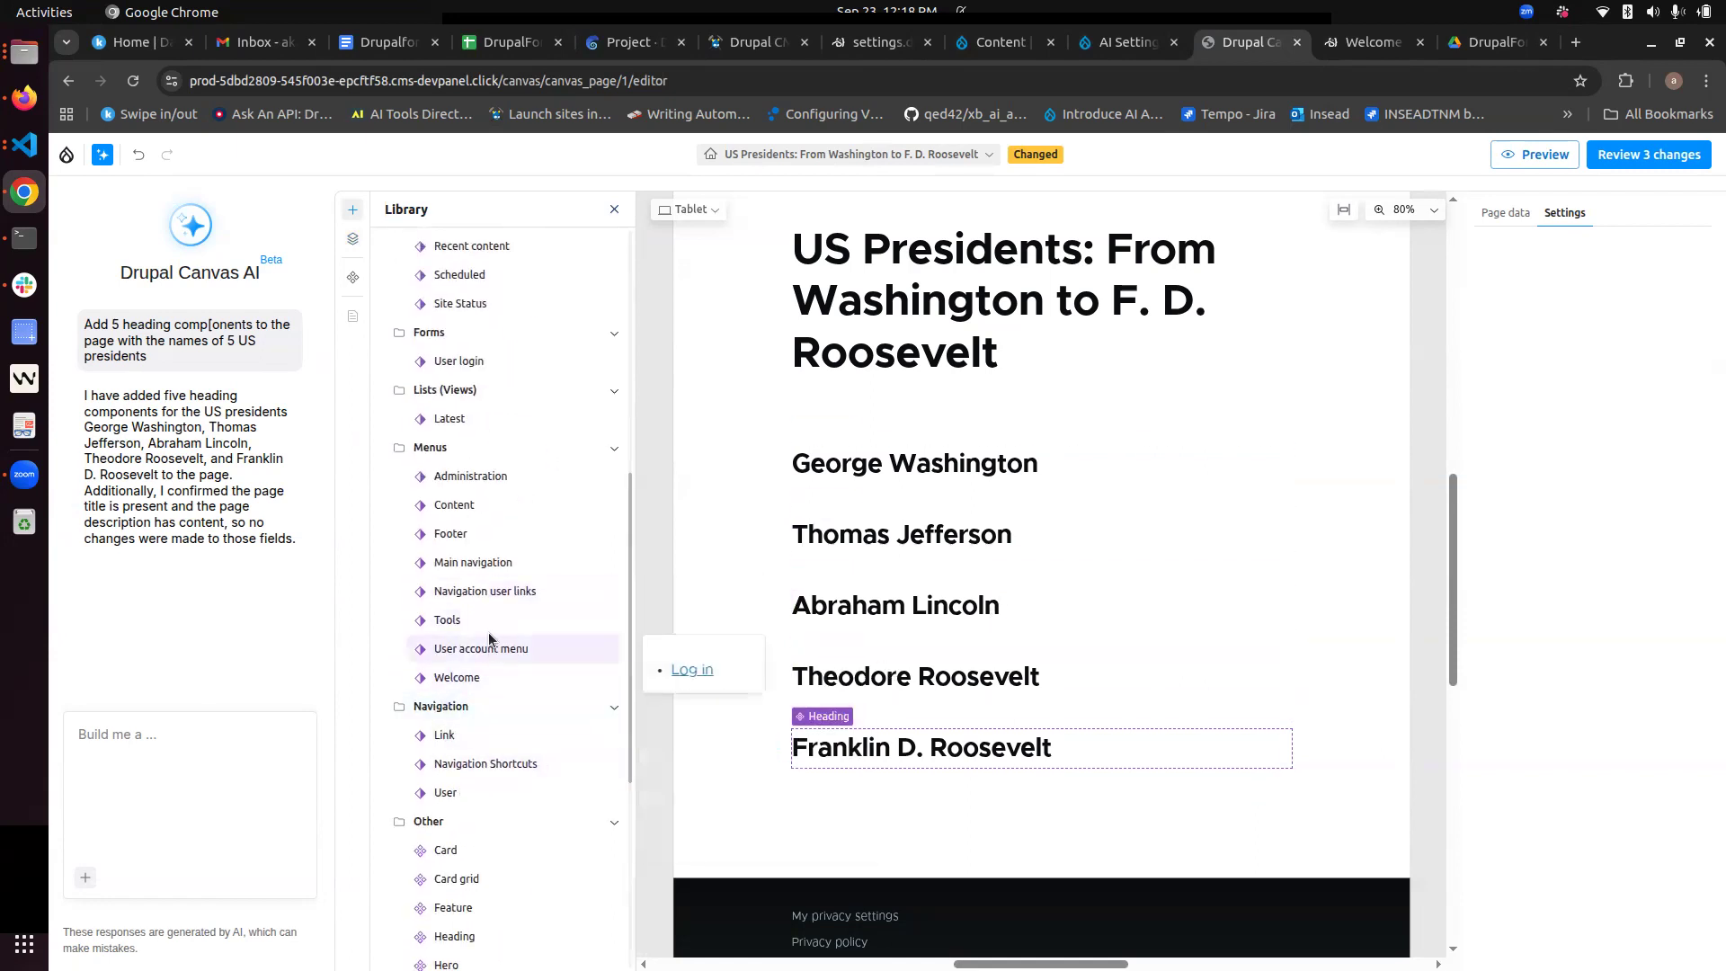
pyautogui.scroll(-5, 490, 617)
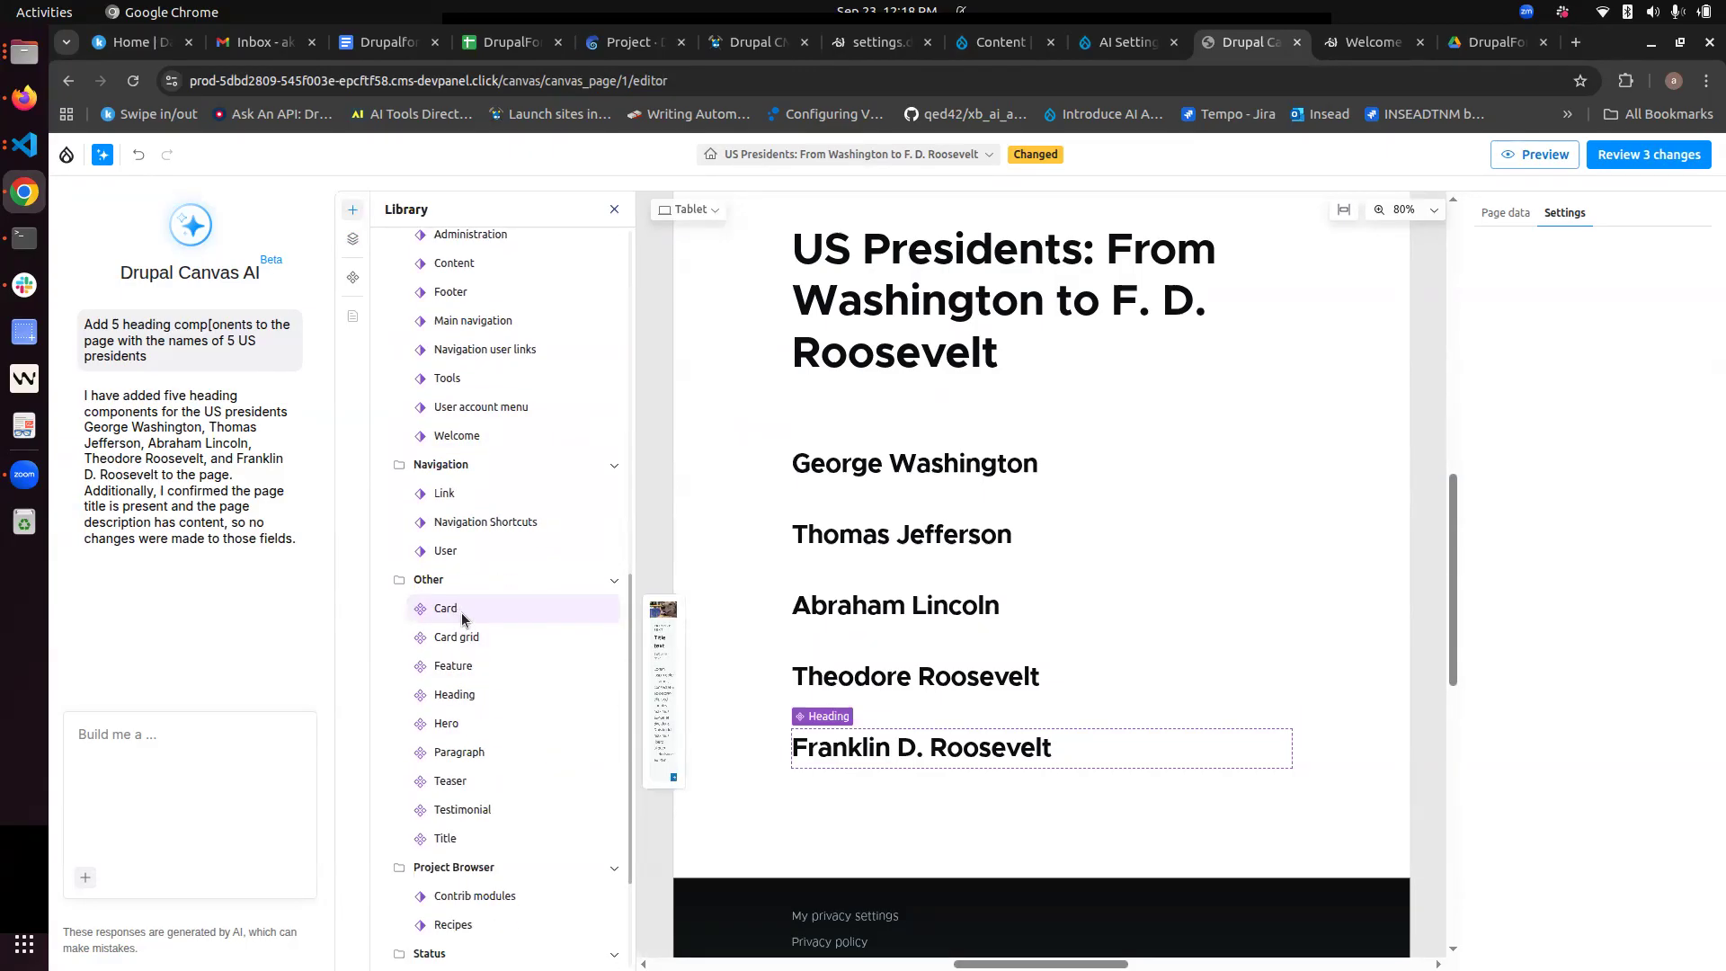
pyautogui.write('Add a 2 columns layout witj 2 cards')
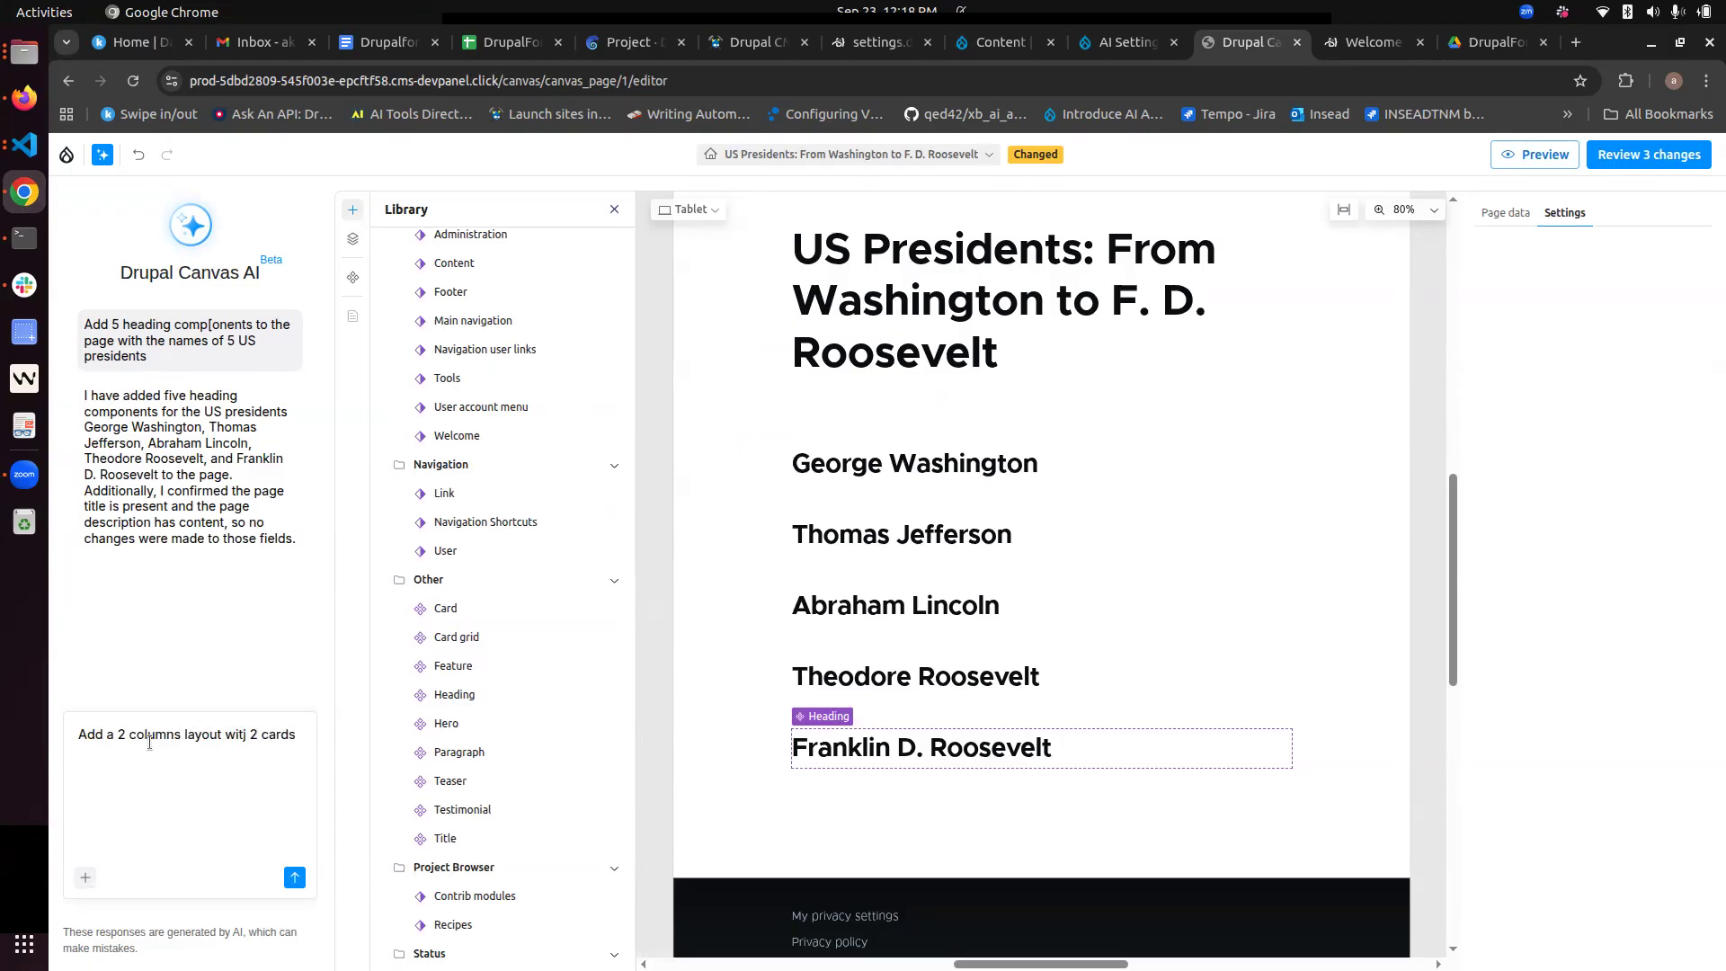
pyautogui.click(245, 737)
pyautogui.press('BackSpace')
pyautogui.write('h')
pyautogui.click(300, 734)
pyautogui.write('explaining features of Drupal to the oage')
pyautogui.press('BackSpace')
pyautogui.press('BackSpace')
pyautogui.press('BackSpace')
pyautogui.press('BackSpace')
pyautogui.write('page')
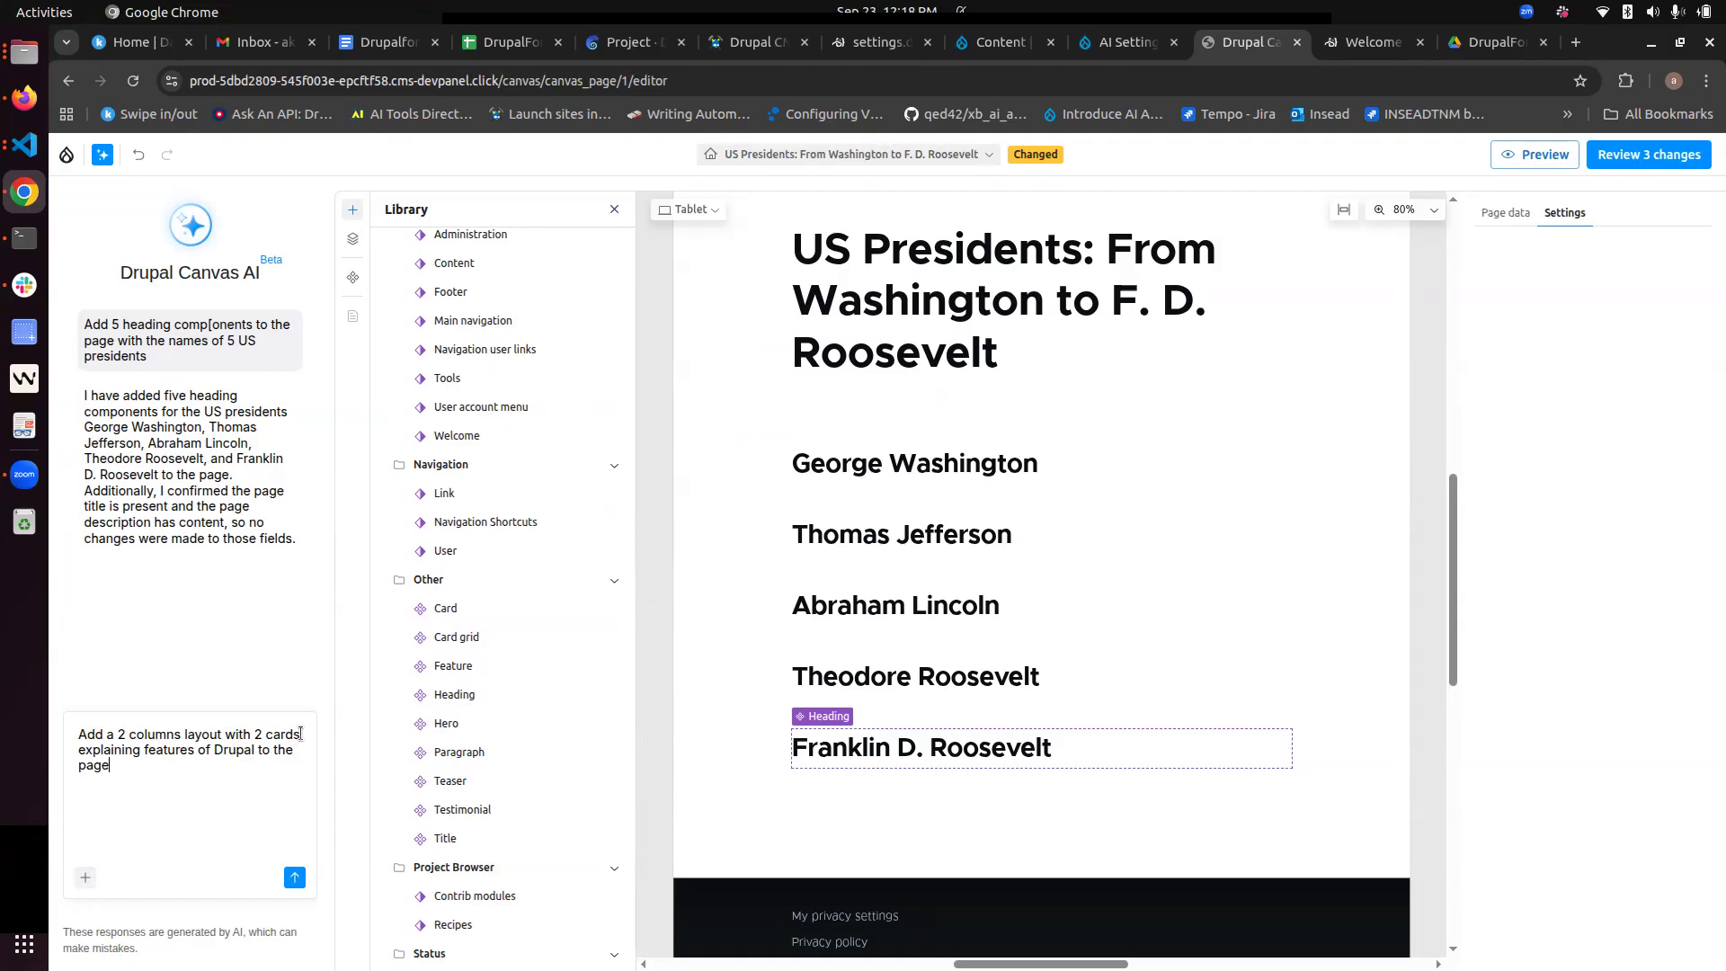
pyautogui.press('Return')
# Step: Copy the two-column card request from the chat and resend it to the AI assistant twice
pyautogui.moveTo(166, 618); pyautogui.dragTo(84, 578)
pyautogui.hotkey('ctrl', 'c')
pyautogui.click(167, 751)
pyautogui.hotkey('ctrl', 'v')
pyautogui.press('Return')
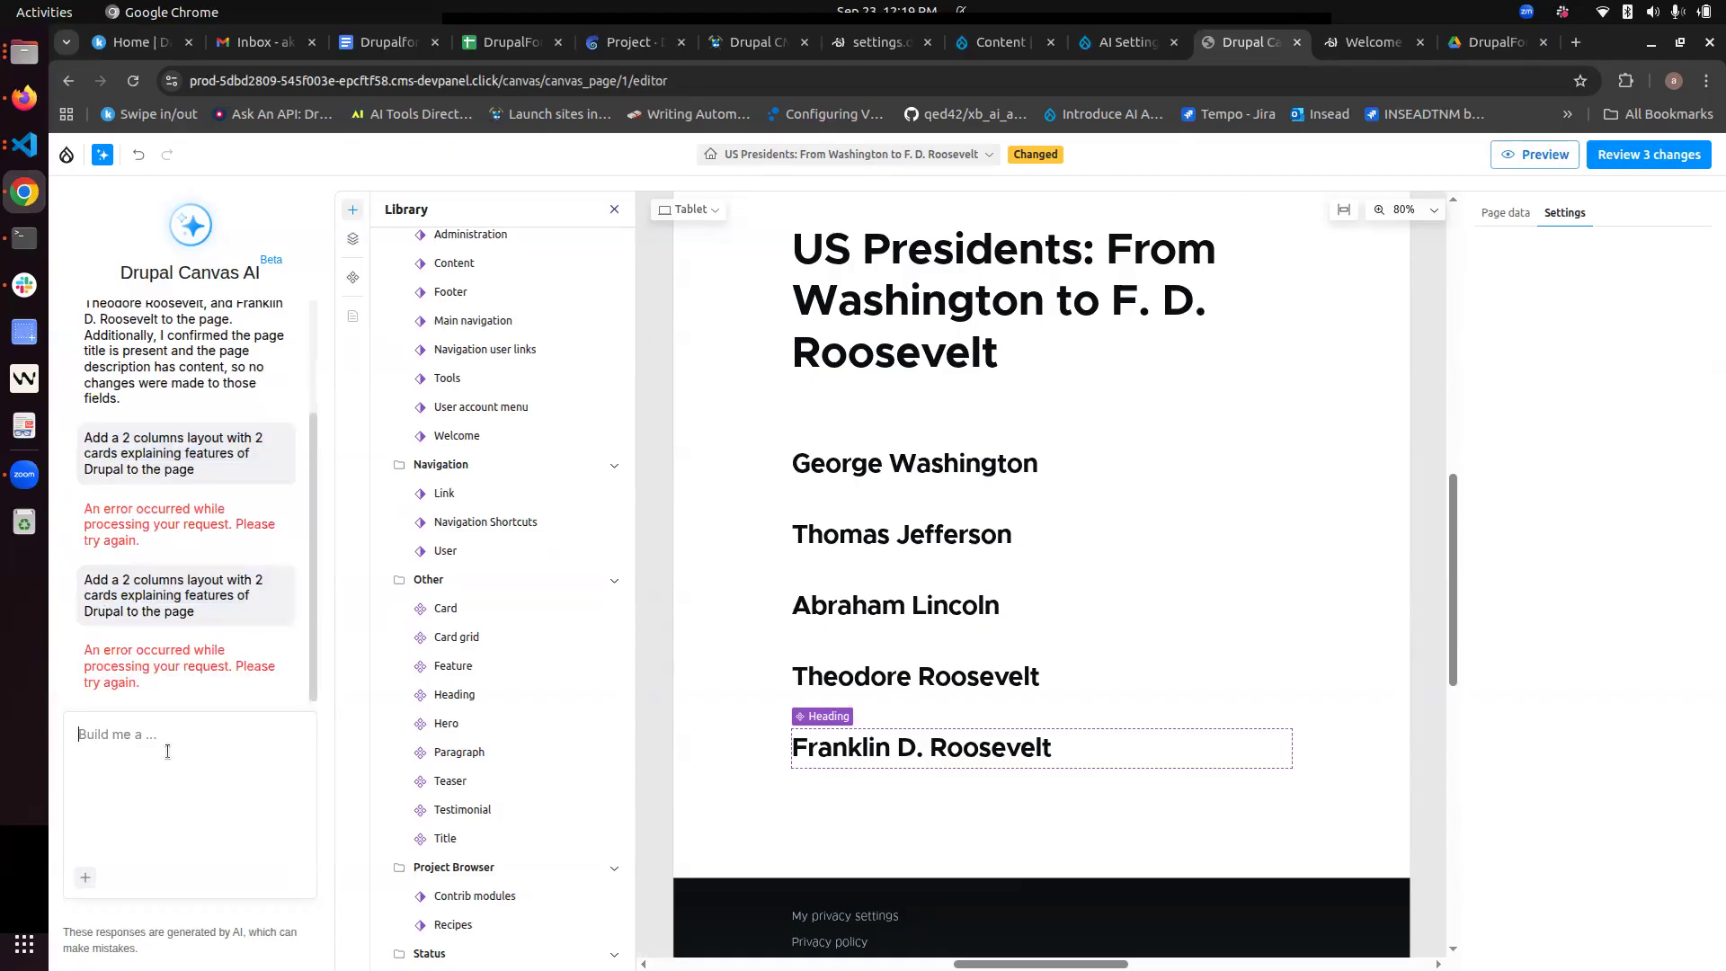
pyautogui.hotkey('ctrl', 'v')
pyautogui.press('Return')
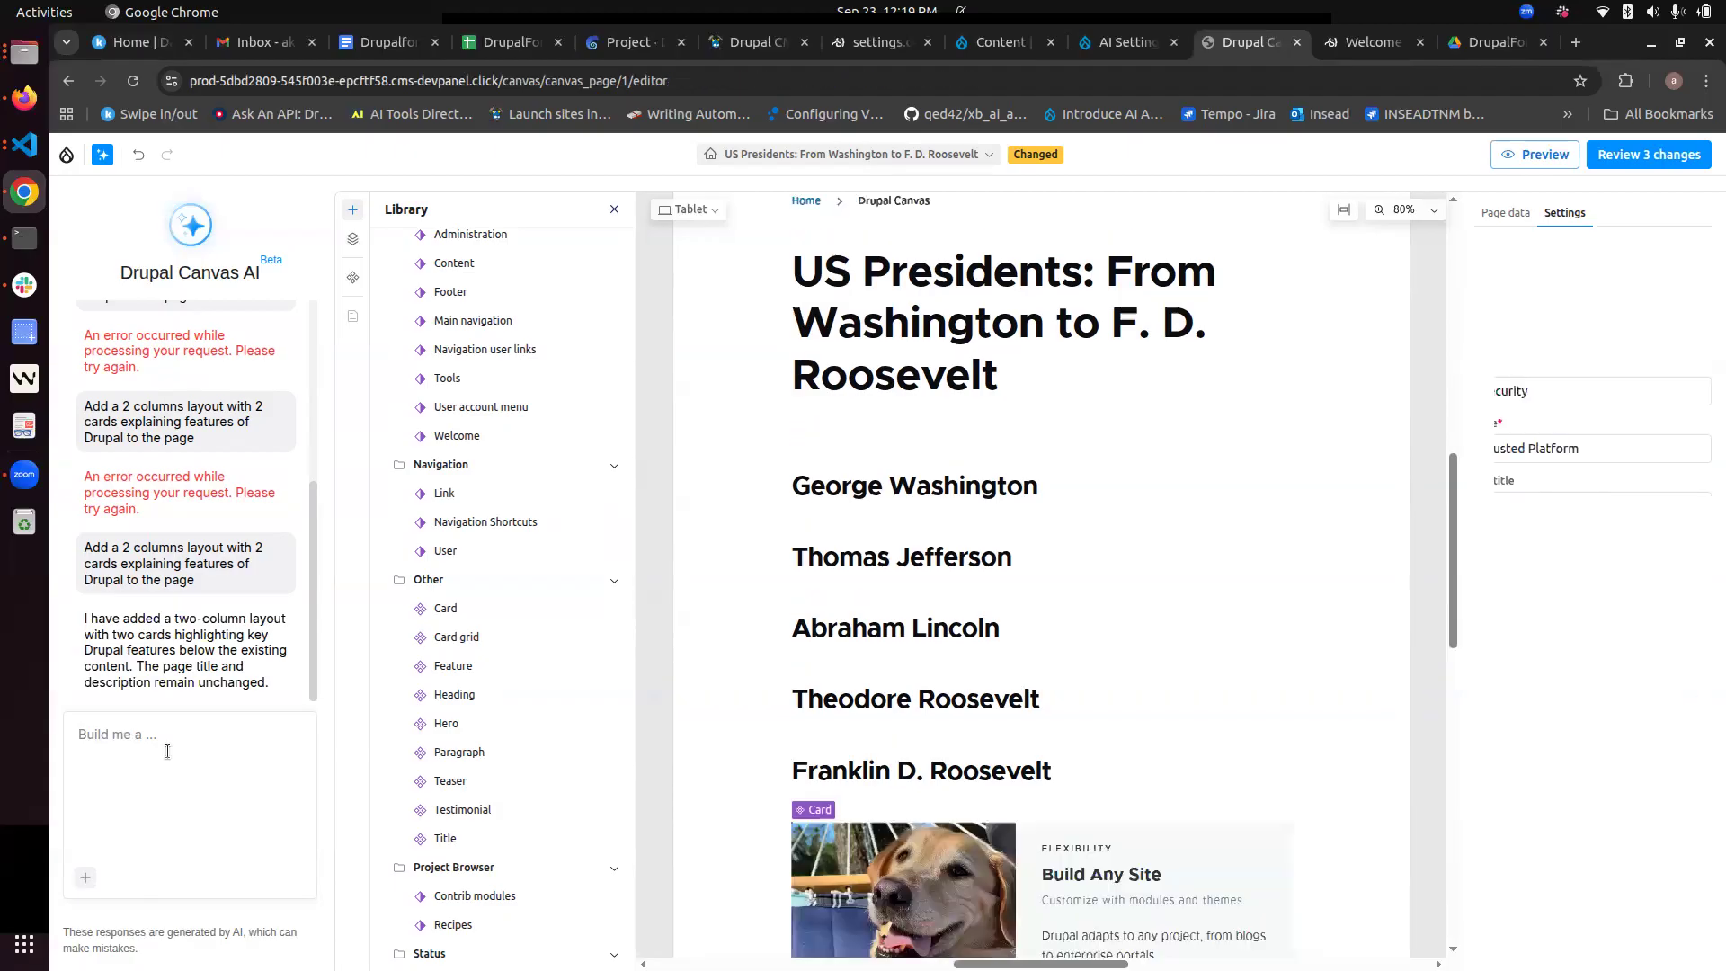
# Step: Examine the generated two-card layout on the page, its layer structure and the settings of the first card
pyautogui.scroll(-5, 872, 675)
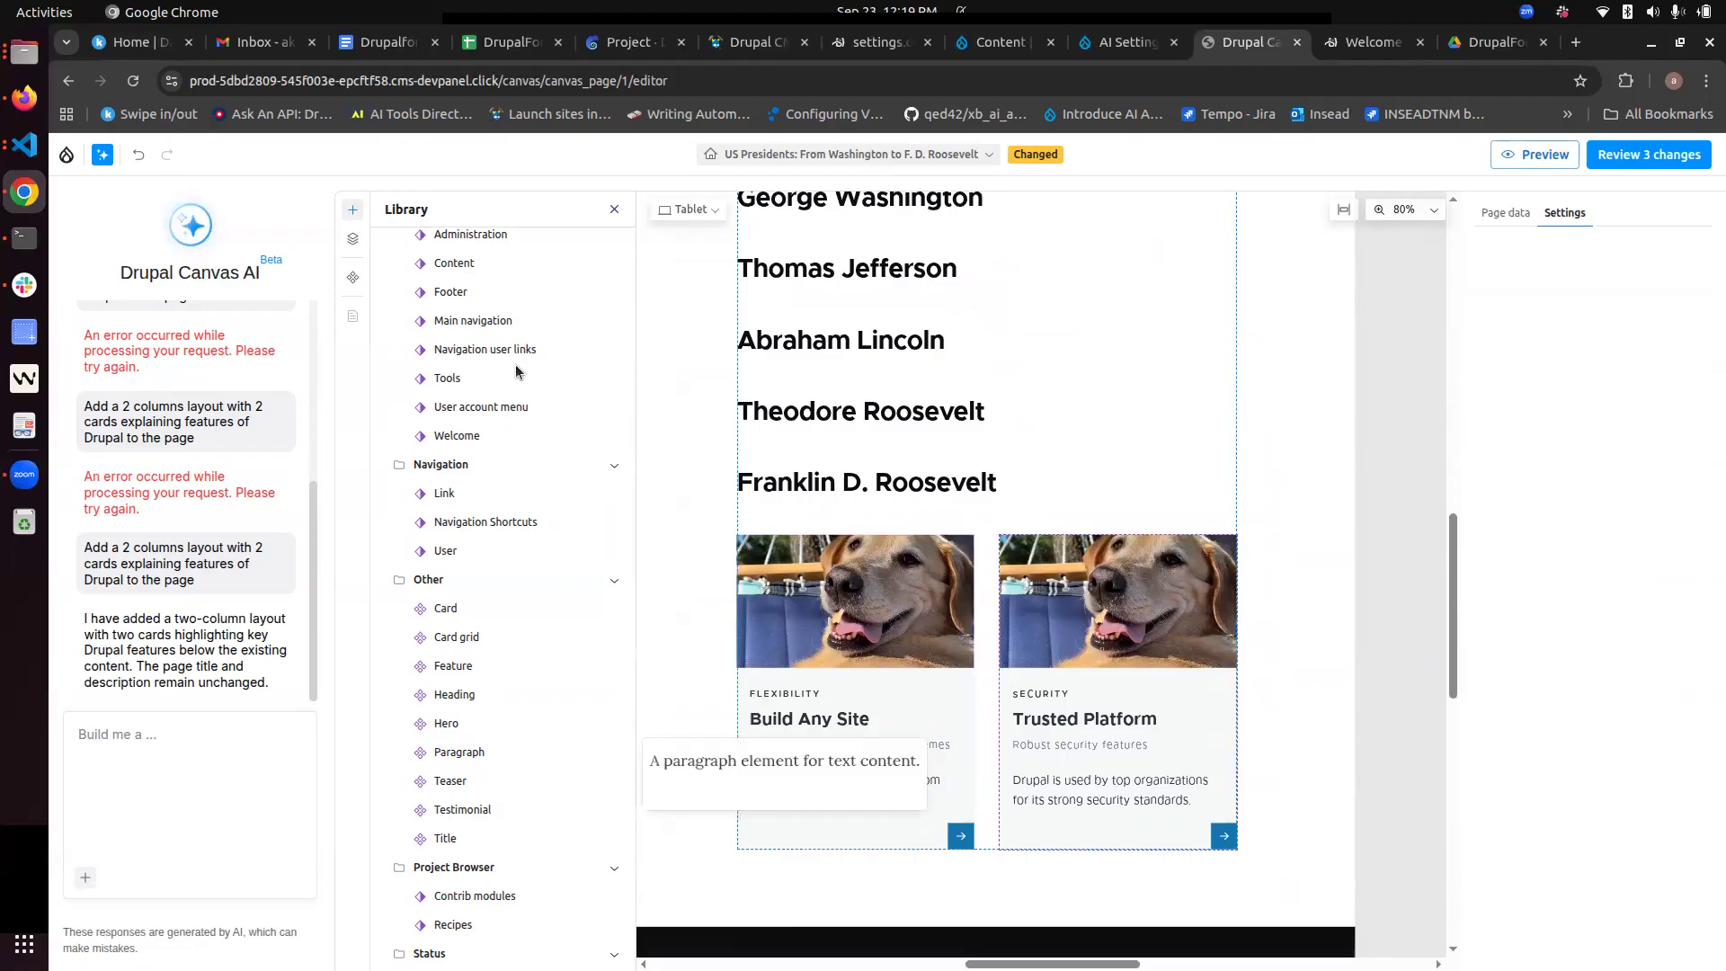
pyautogui.click(353, 239)
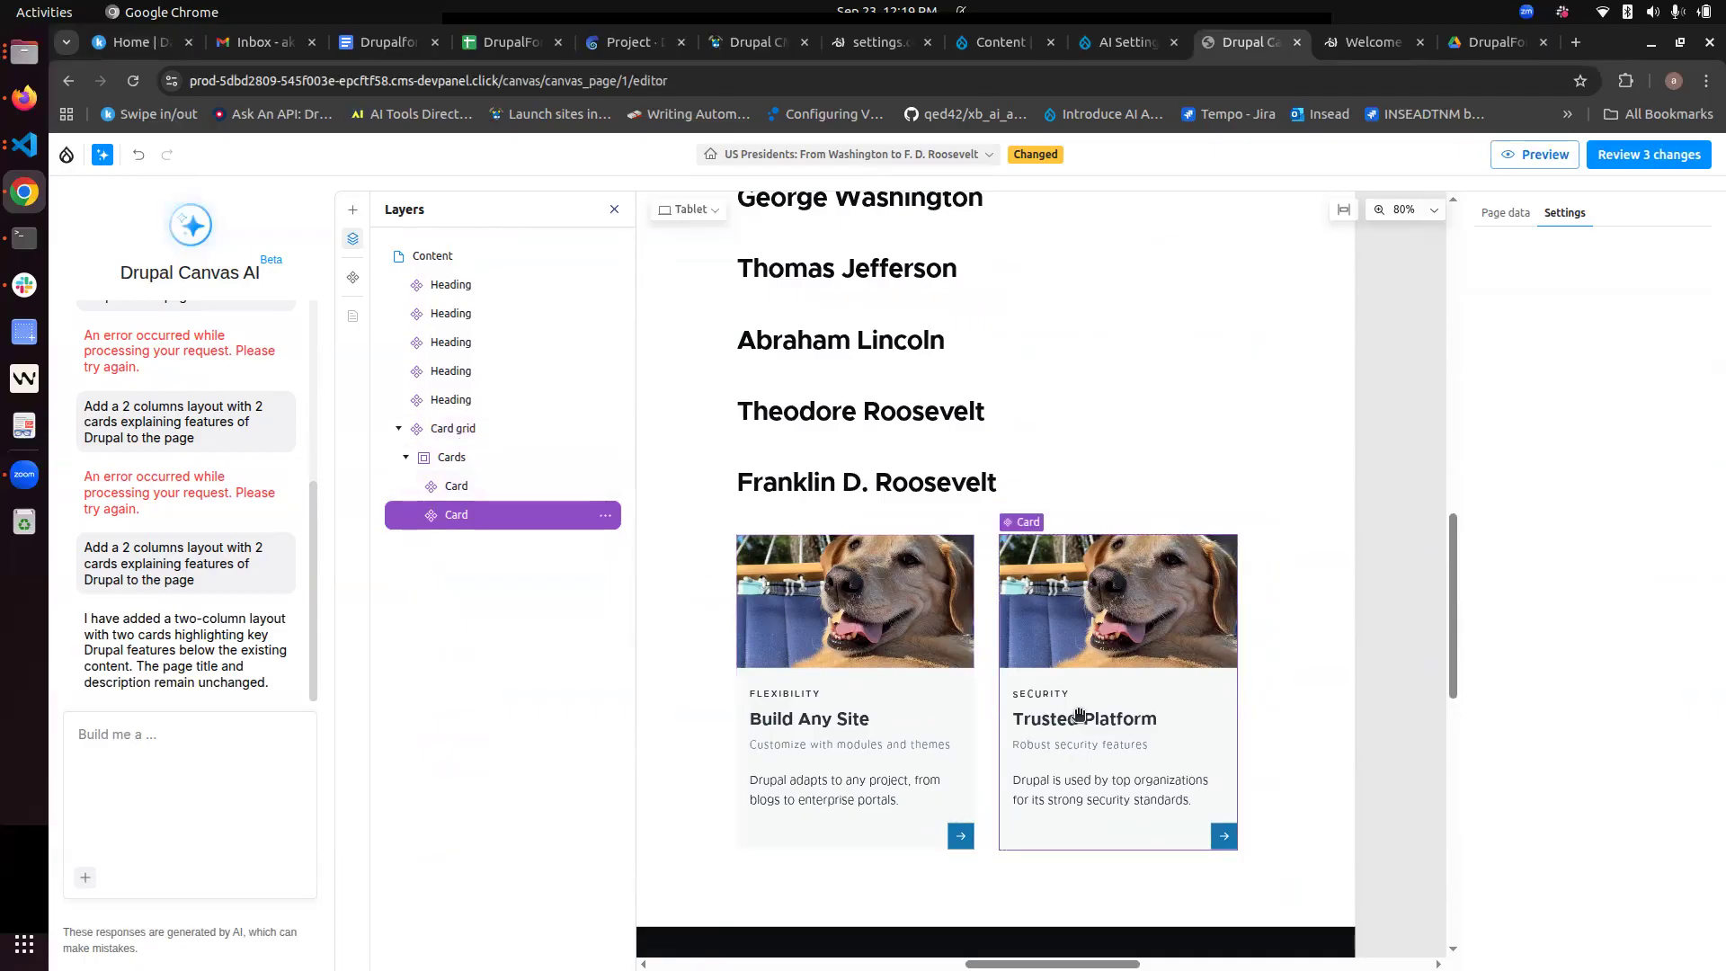
pyautogui.click(876, 711)
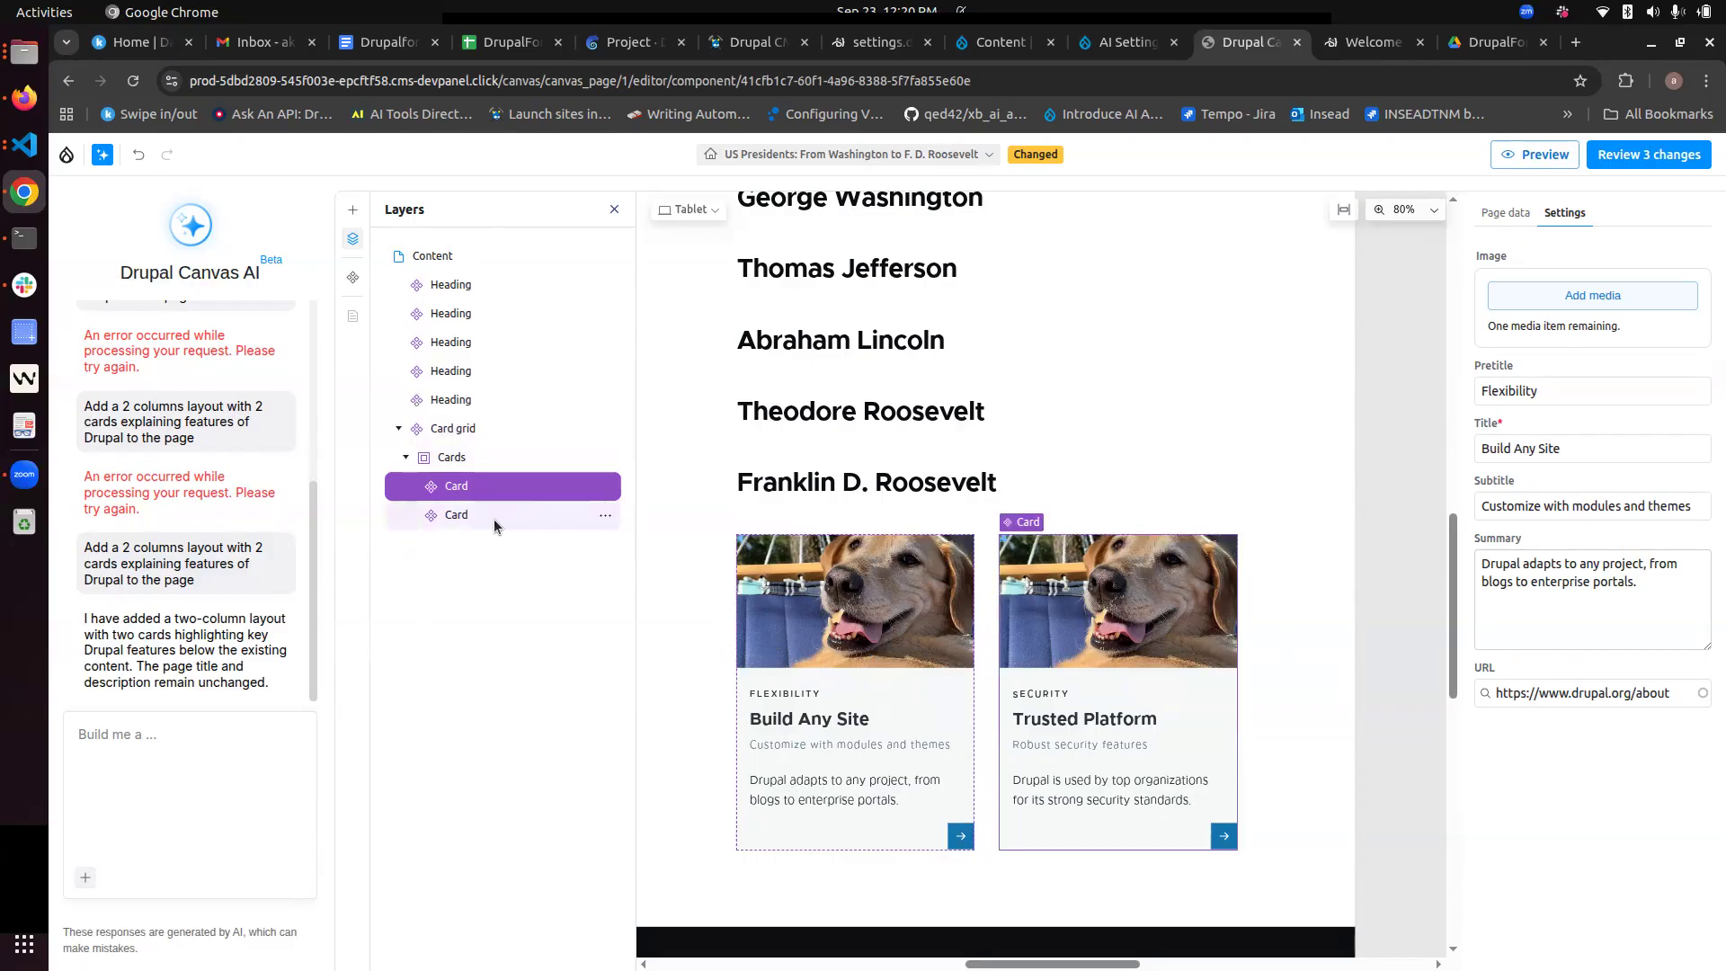
pyautogui.scroll(2, 1045, 446)
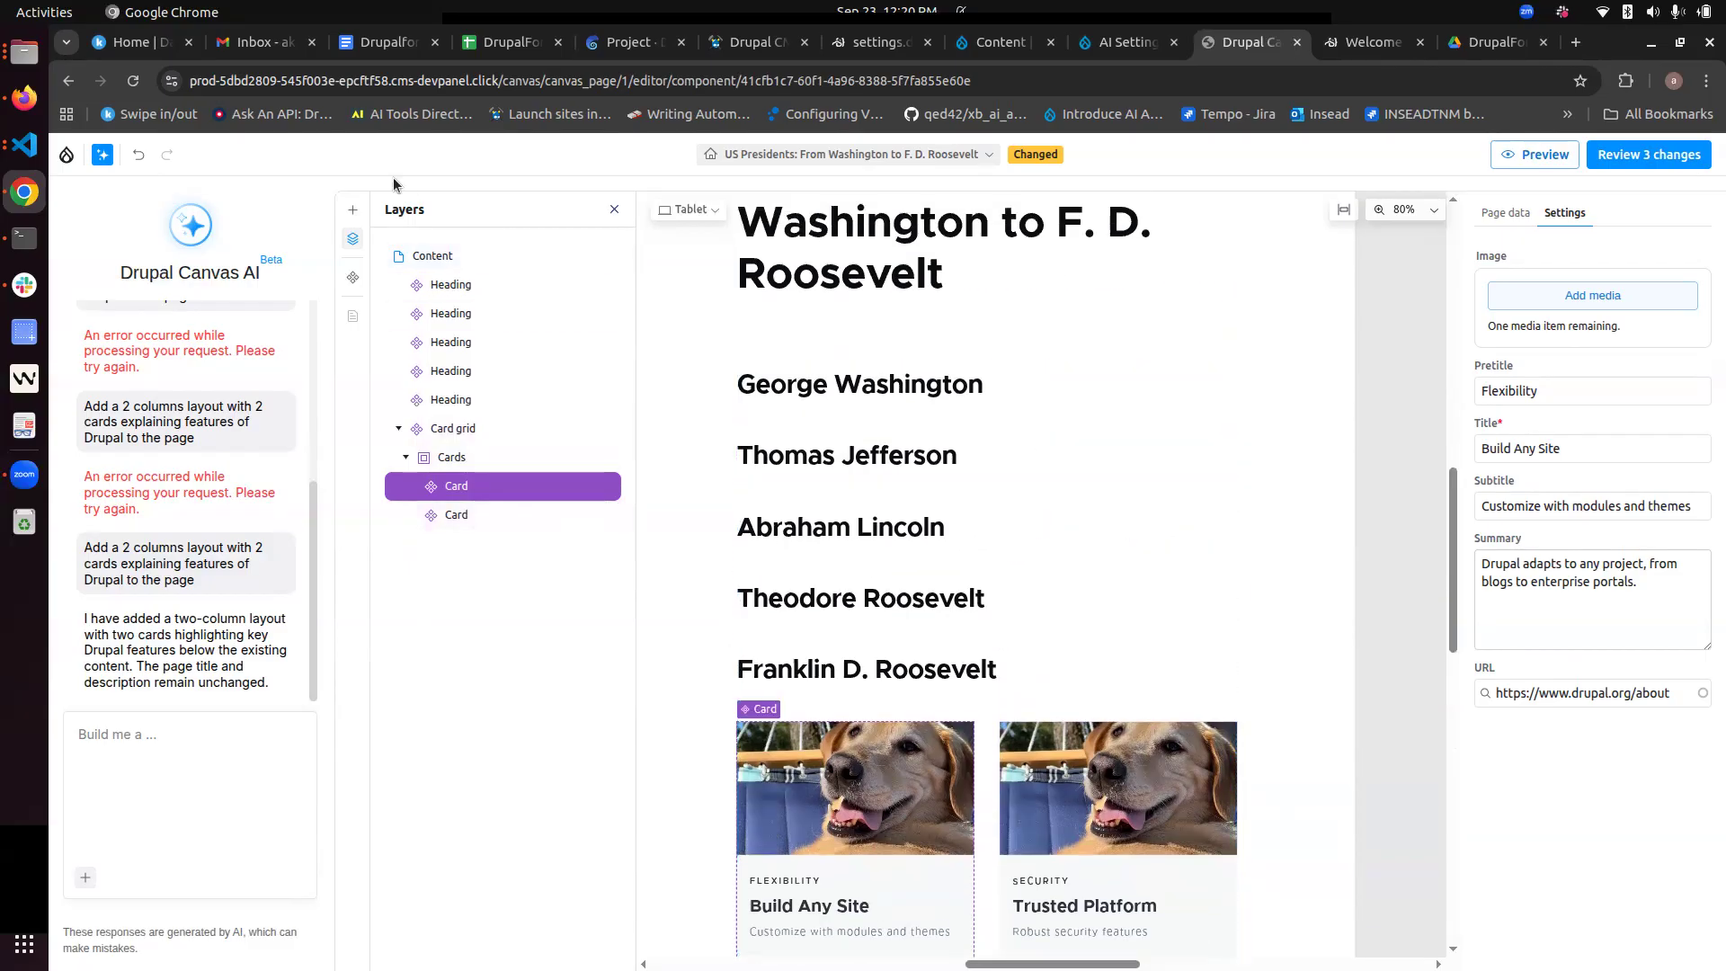
# Step: Reload the editor and reopen the AI assistant with the Thomas Jefferson heading selected
pyautogui.click(133, 82)
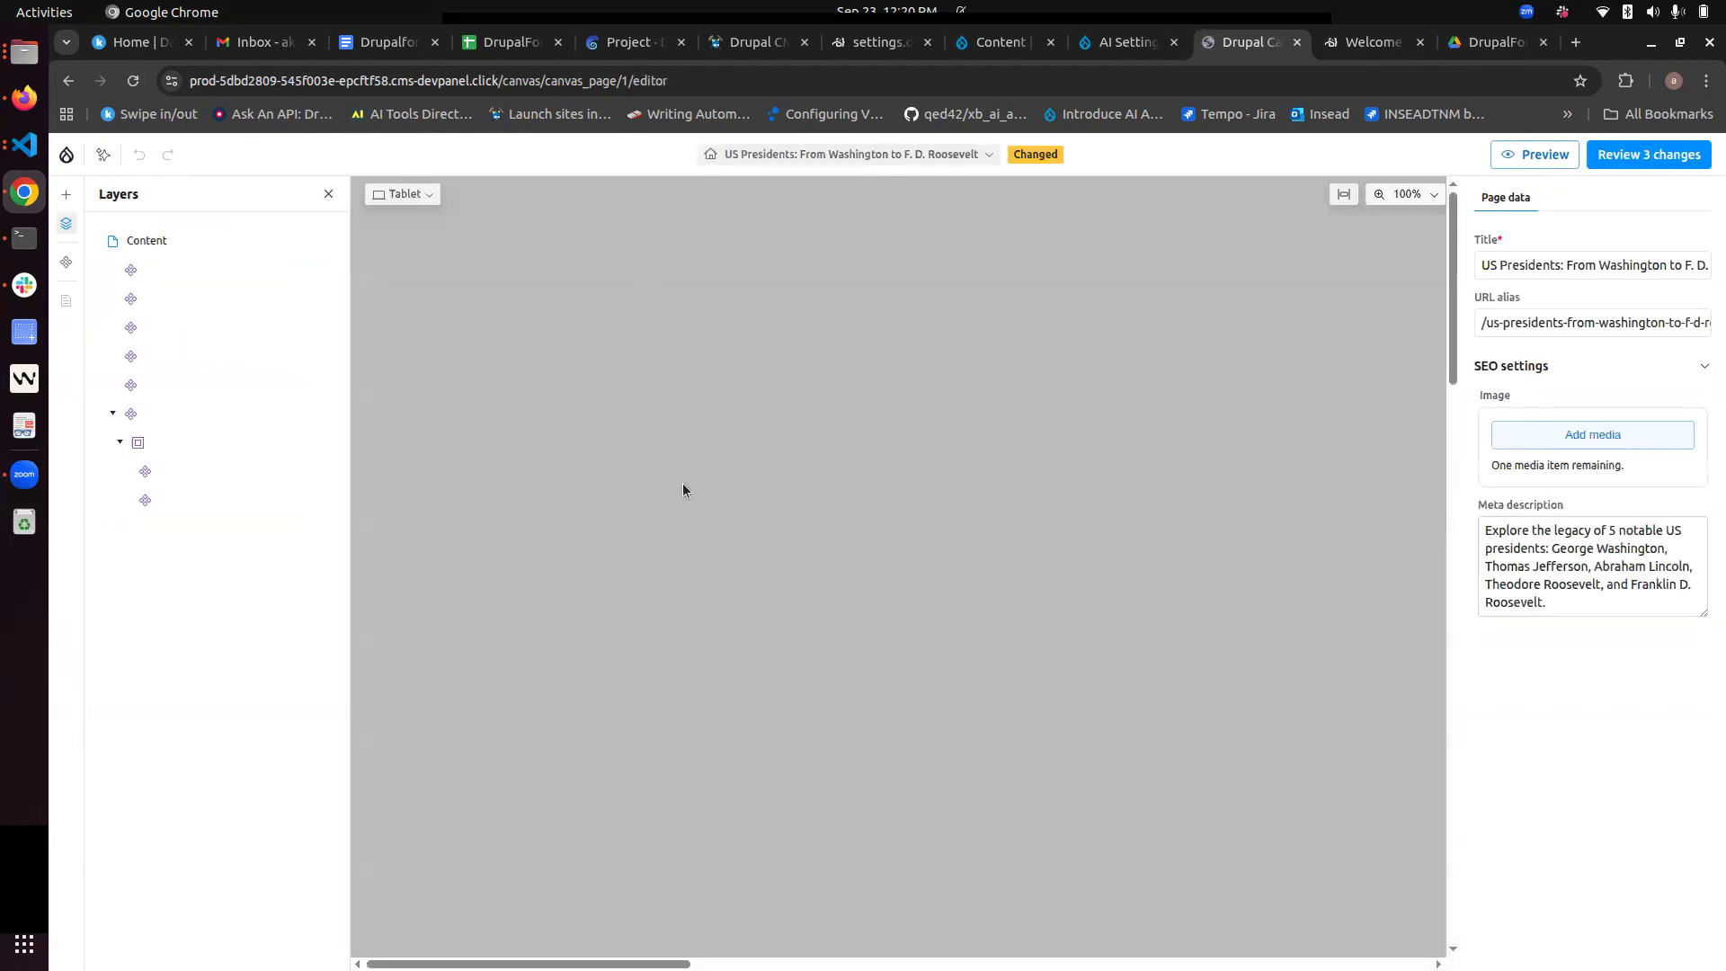
pyautogui.scroll(-4, 821, 683)
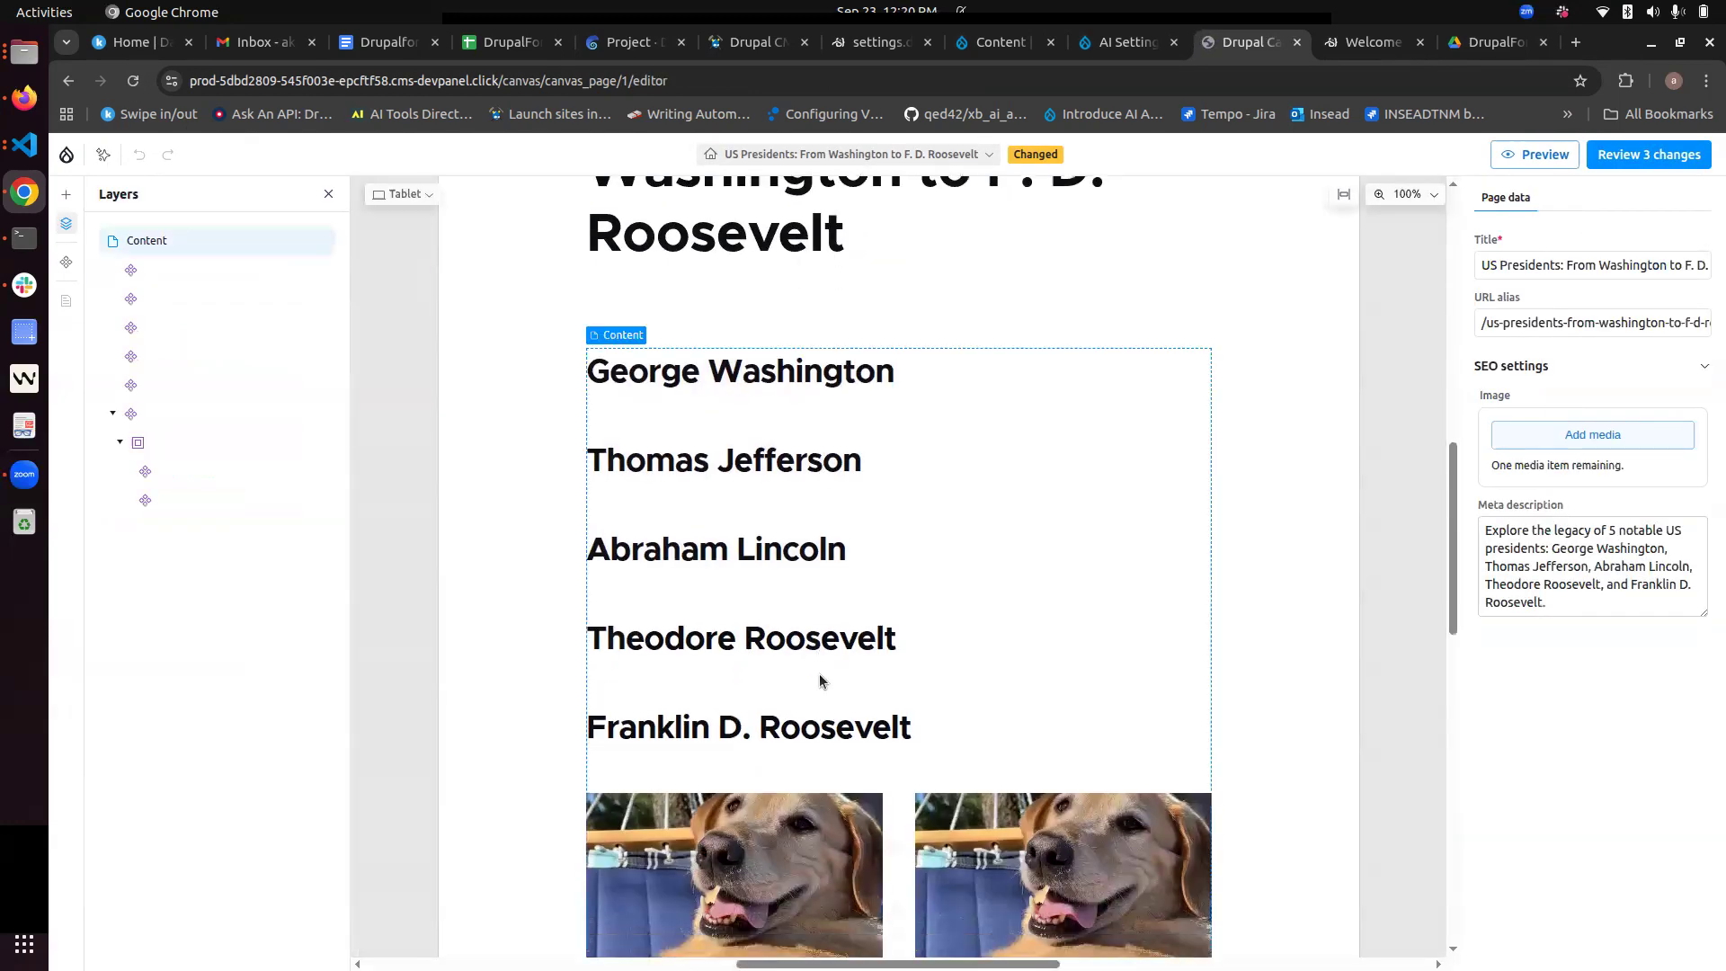
pyautogui.click(703, 459)
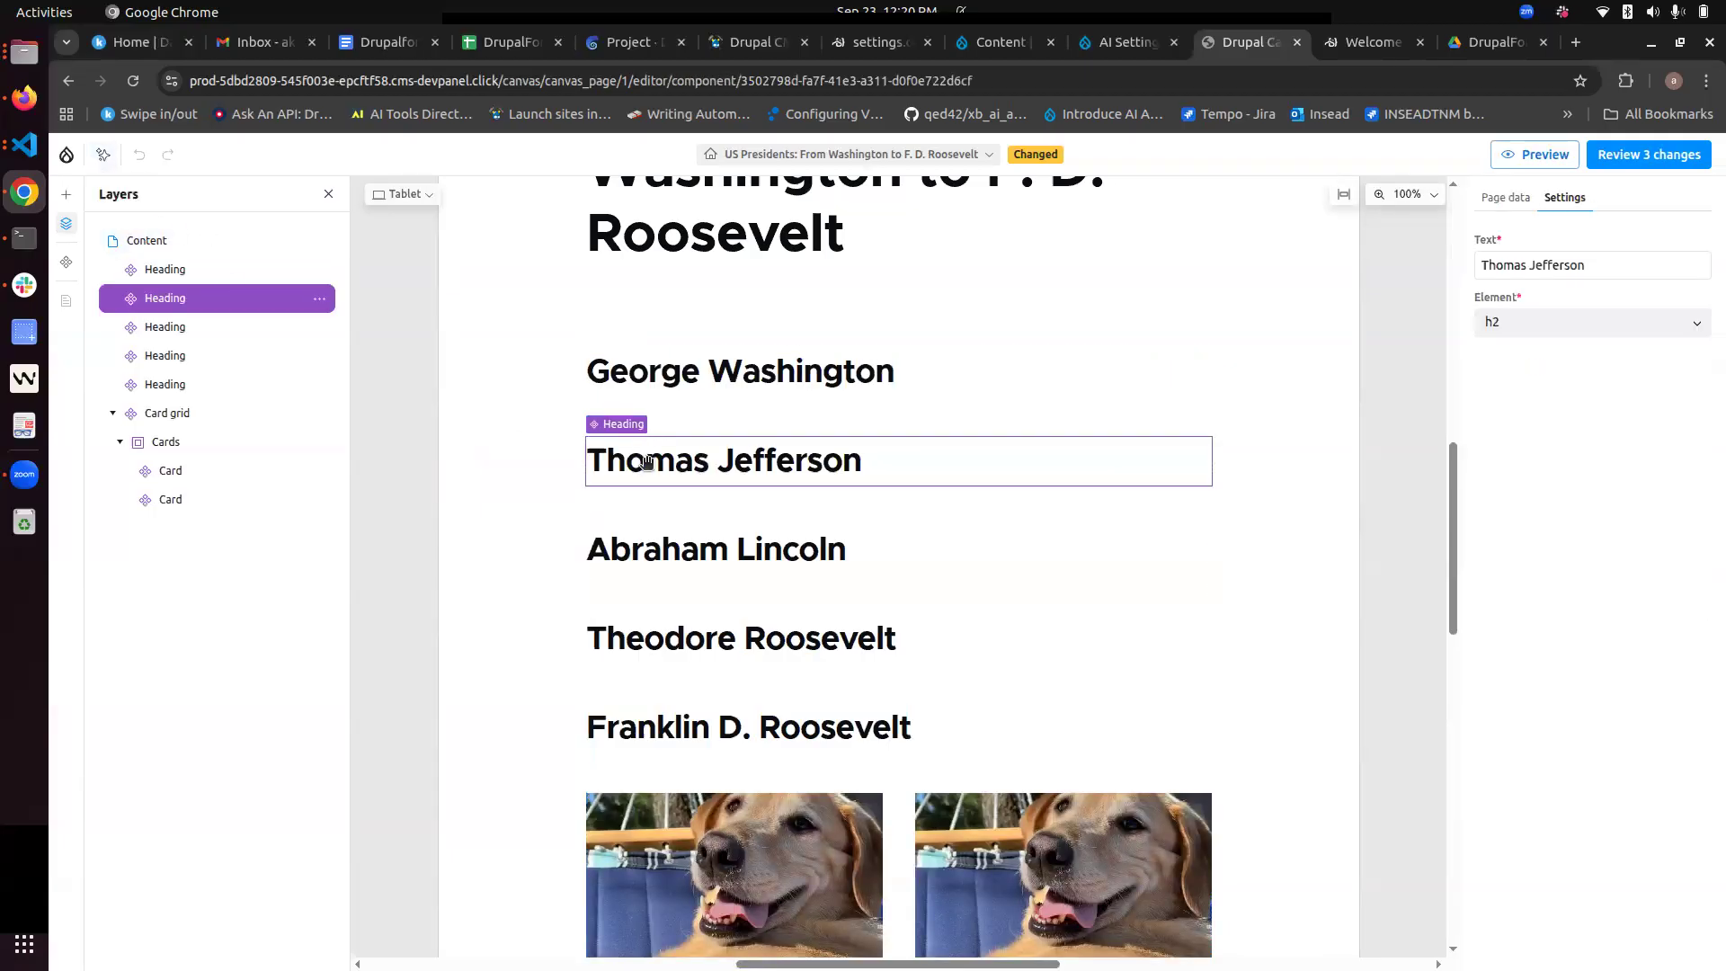
pyautogui.click(103, 156)
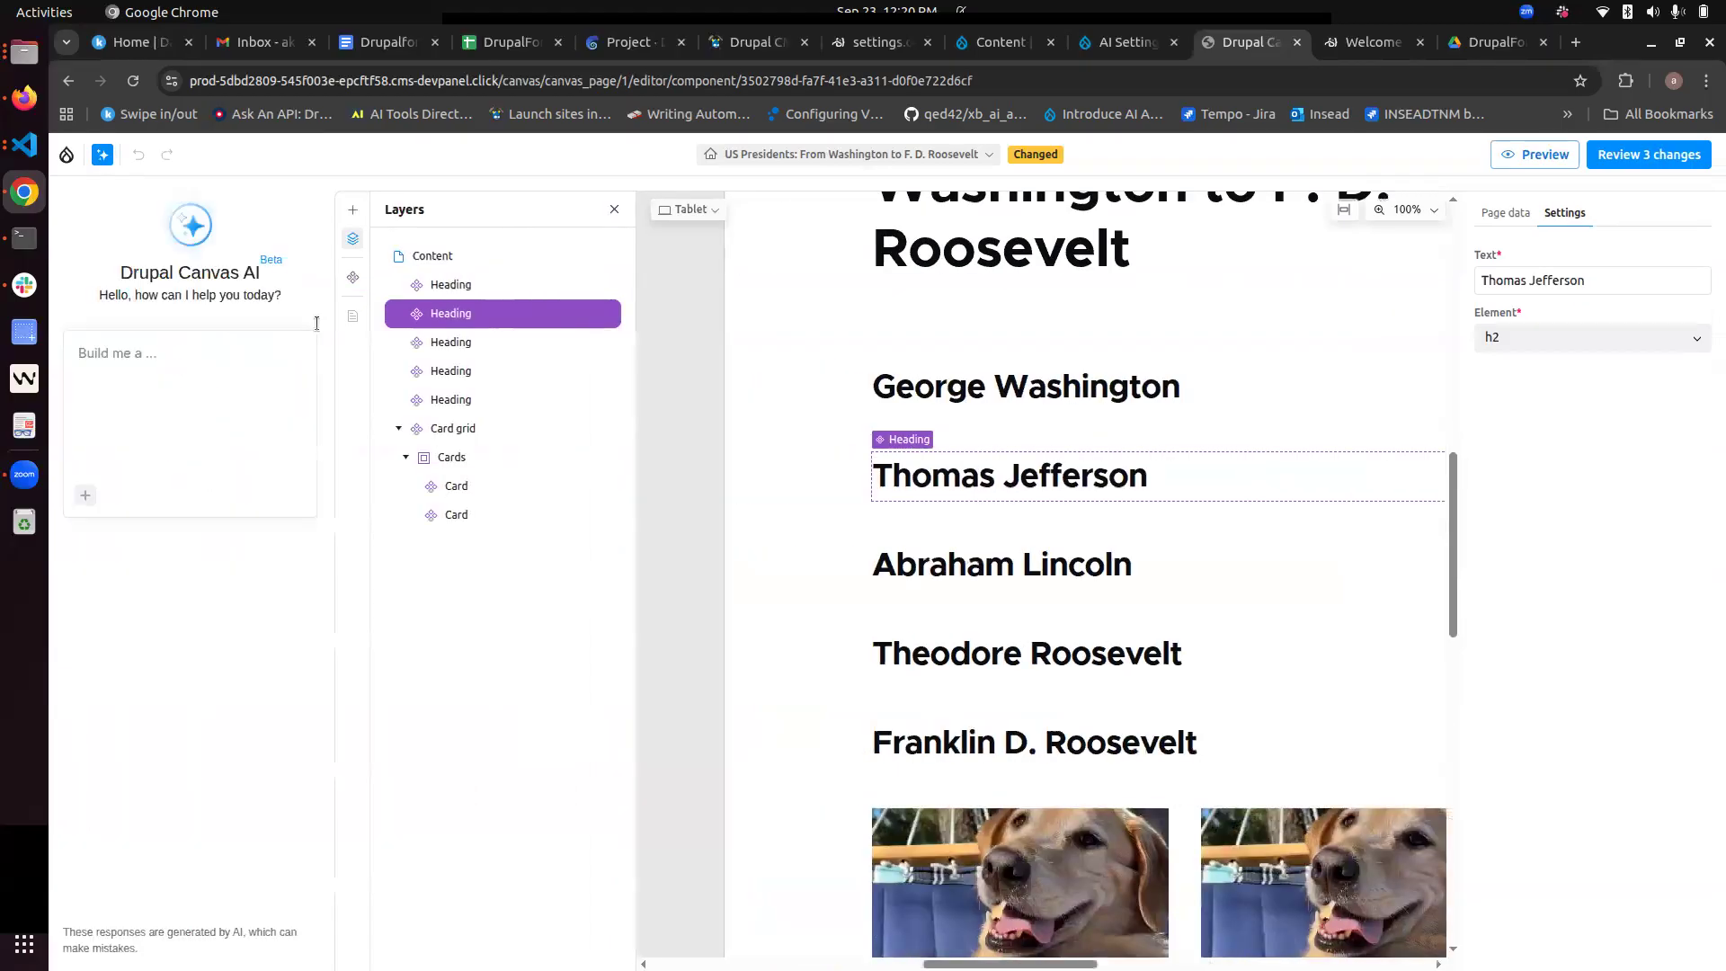
pyautogui.click(179, 411)
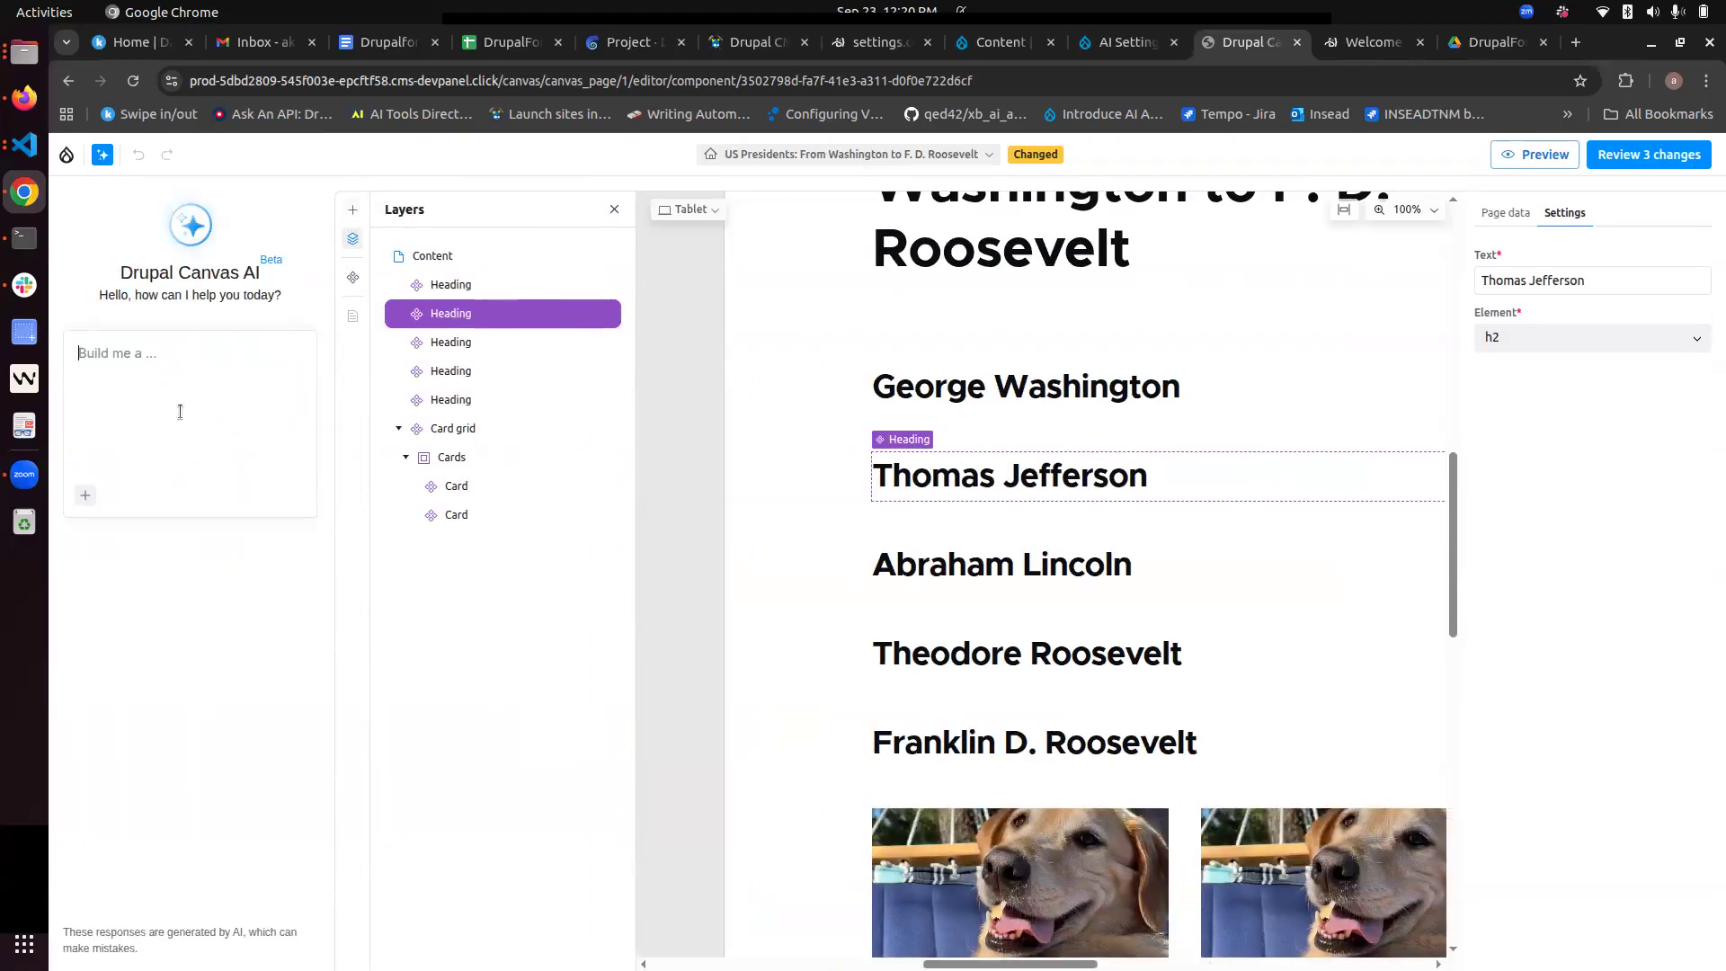
# Step: Check the library for the Call To Action Banner and ask the AI assistant to add a newsletter subscription call to action above the selected heading
pyautogui.click(355, 210)
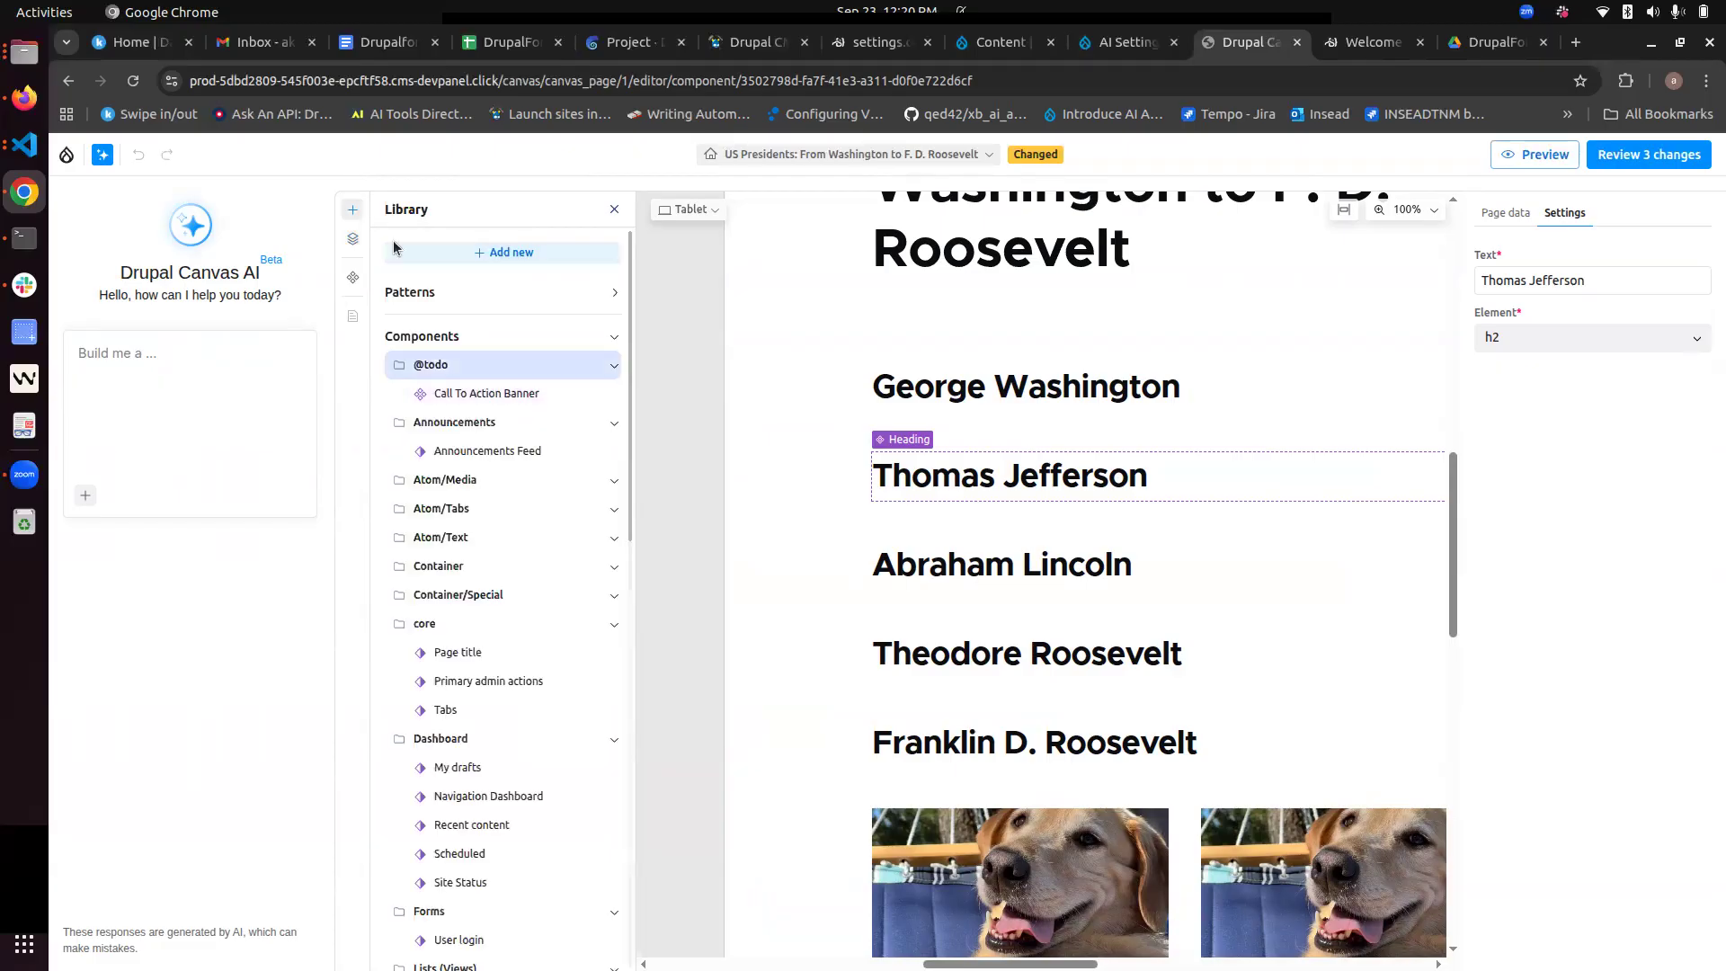
pyautogui.click(274, 413)
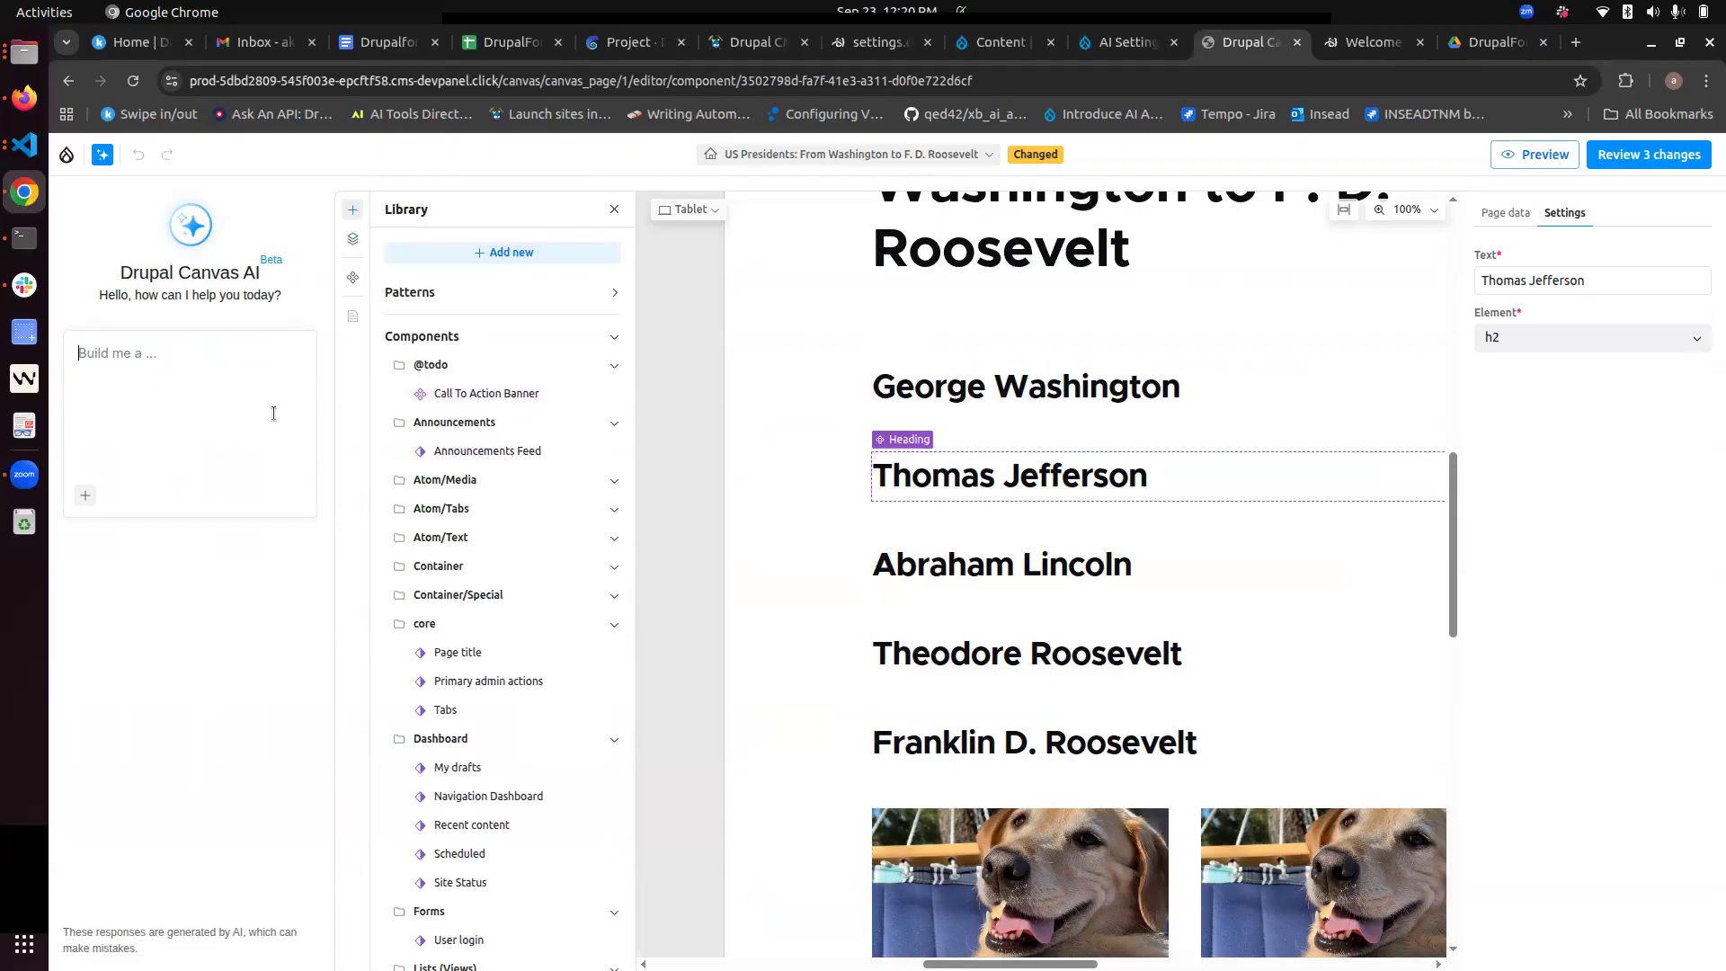
pyautogui.write('Add A call to action inviting users t')
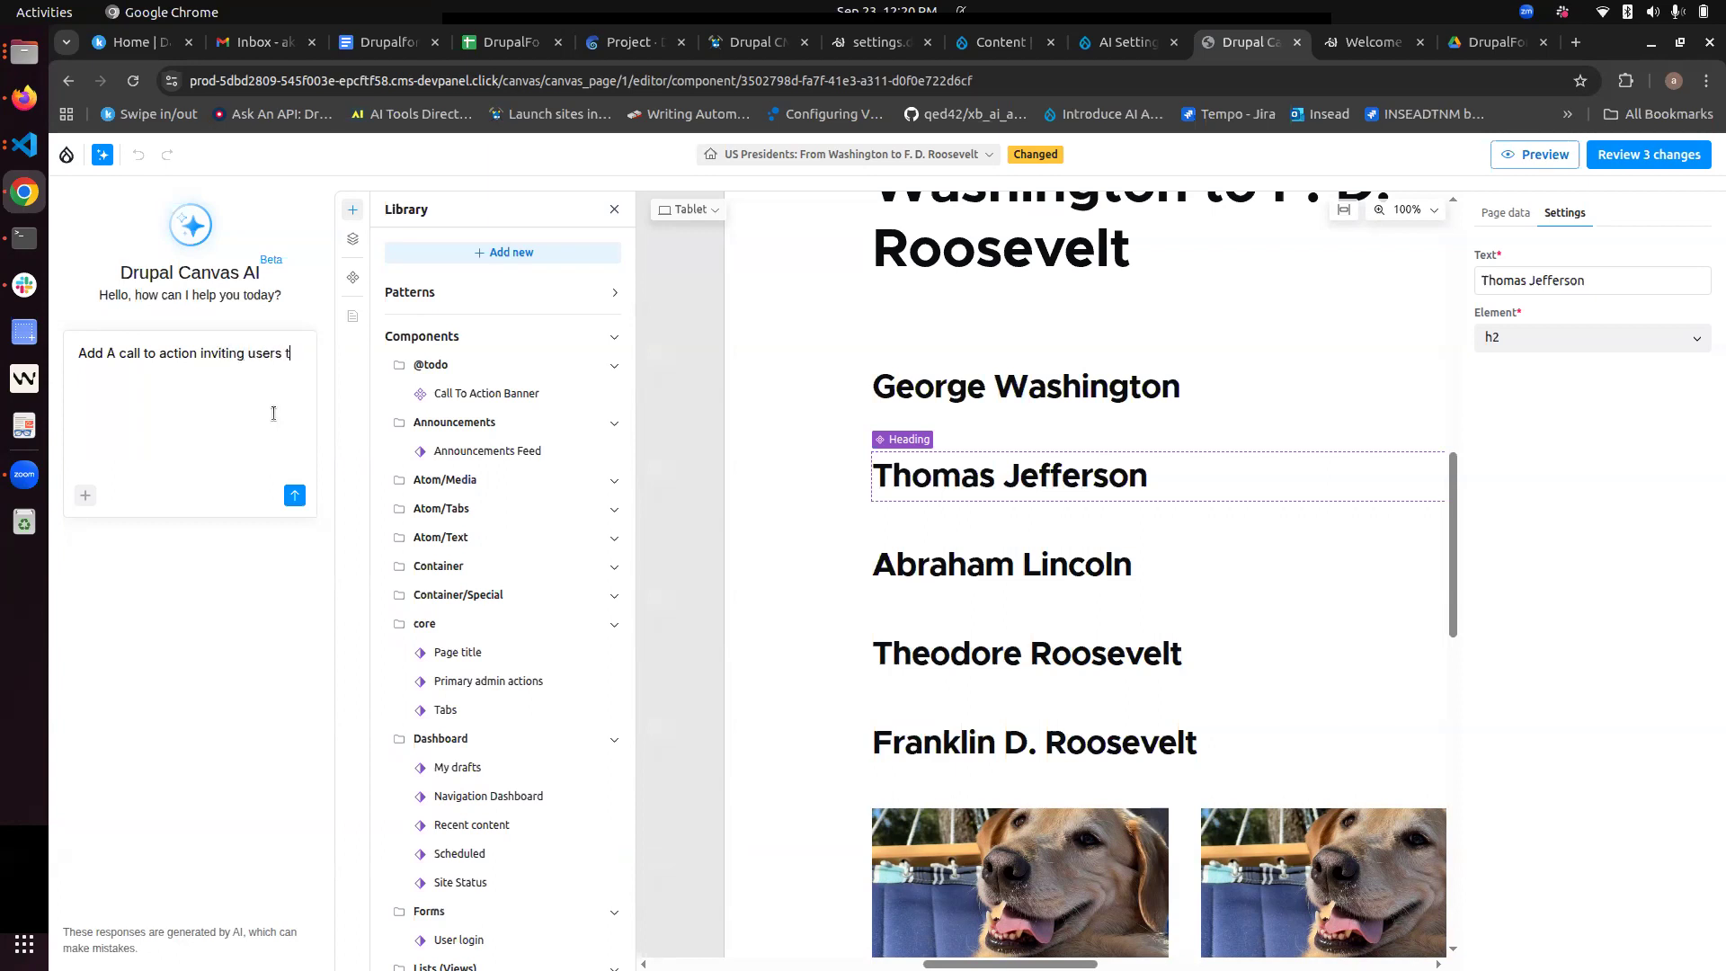
pyautogui.write('o subscribe the newslesser, above this comonent')
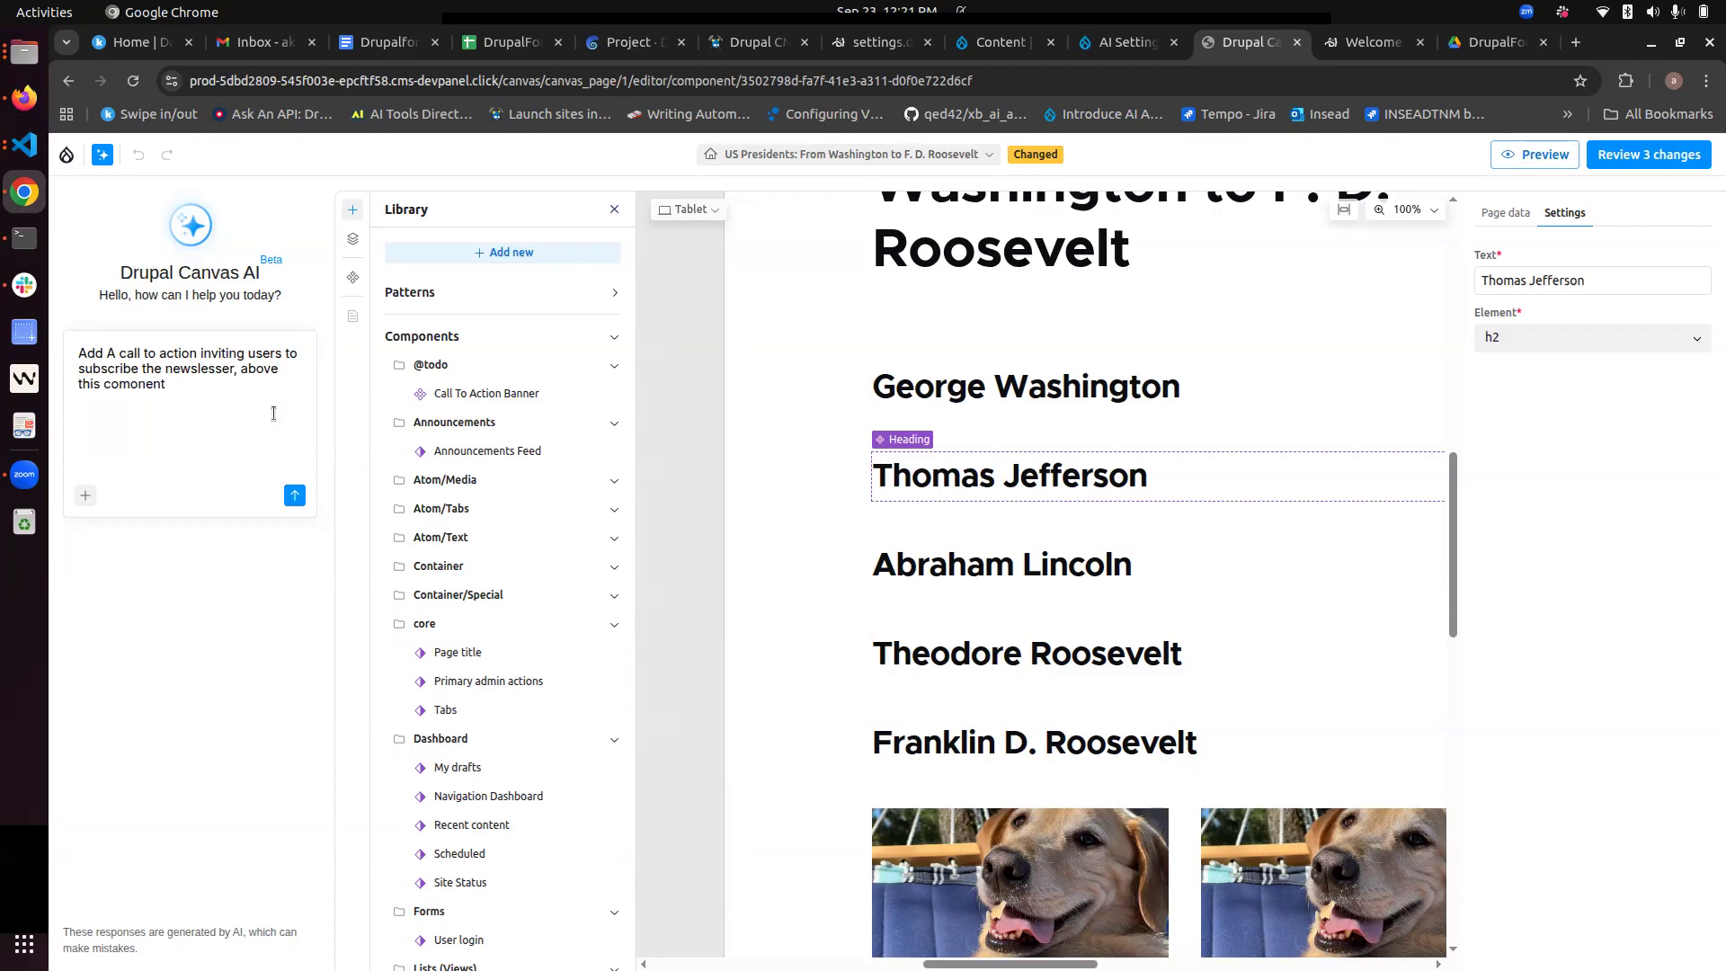
pyautogui.press('Return')
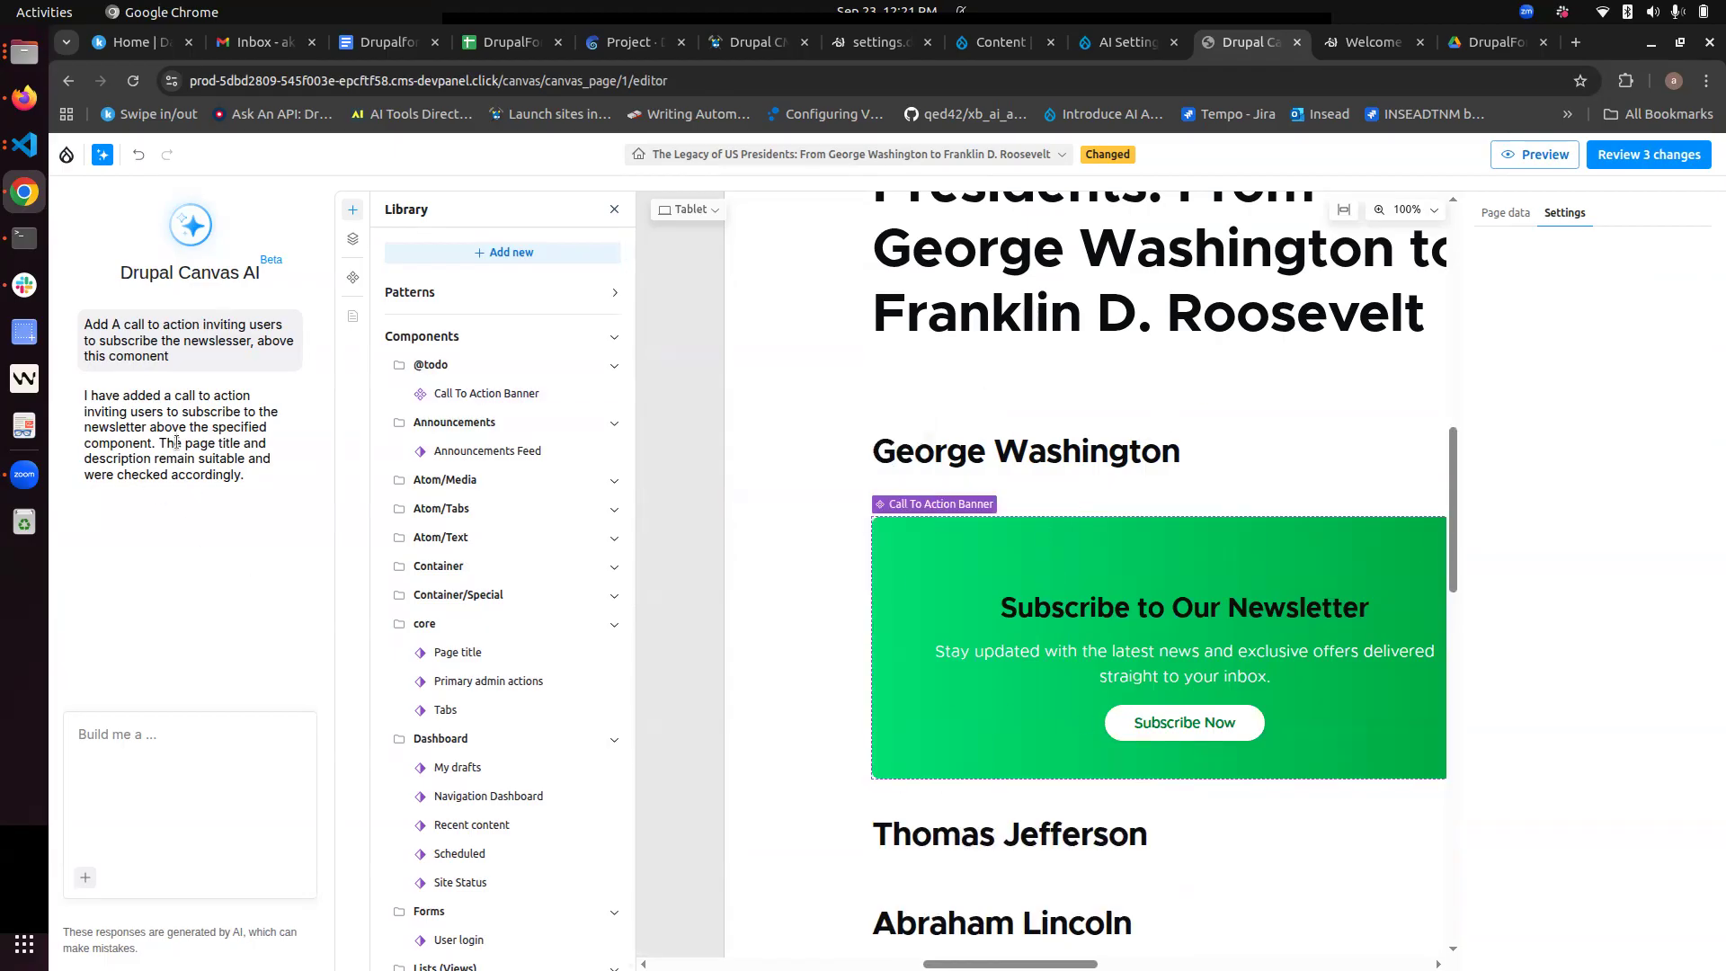
# Step: Examine the generated call-to-action banner's placement on the page and its heading, description, action text and link settings
pyautogui.scroll(-3, 1206, 381)
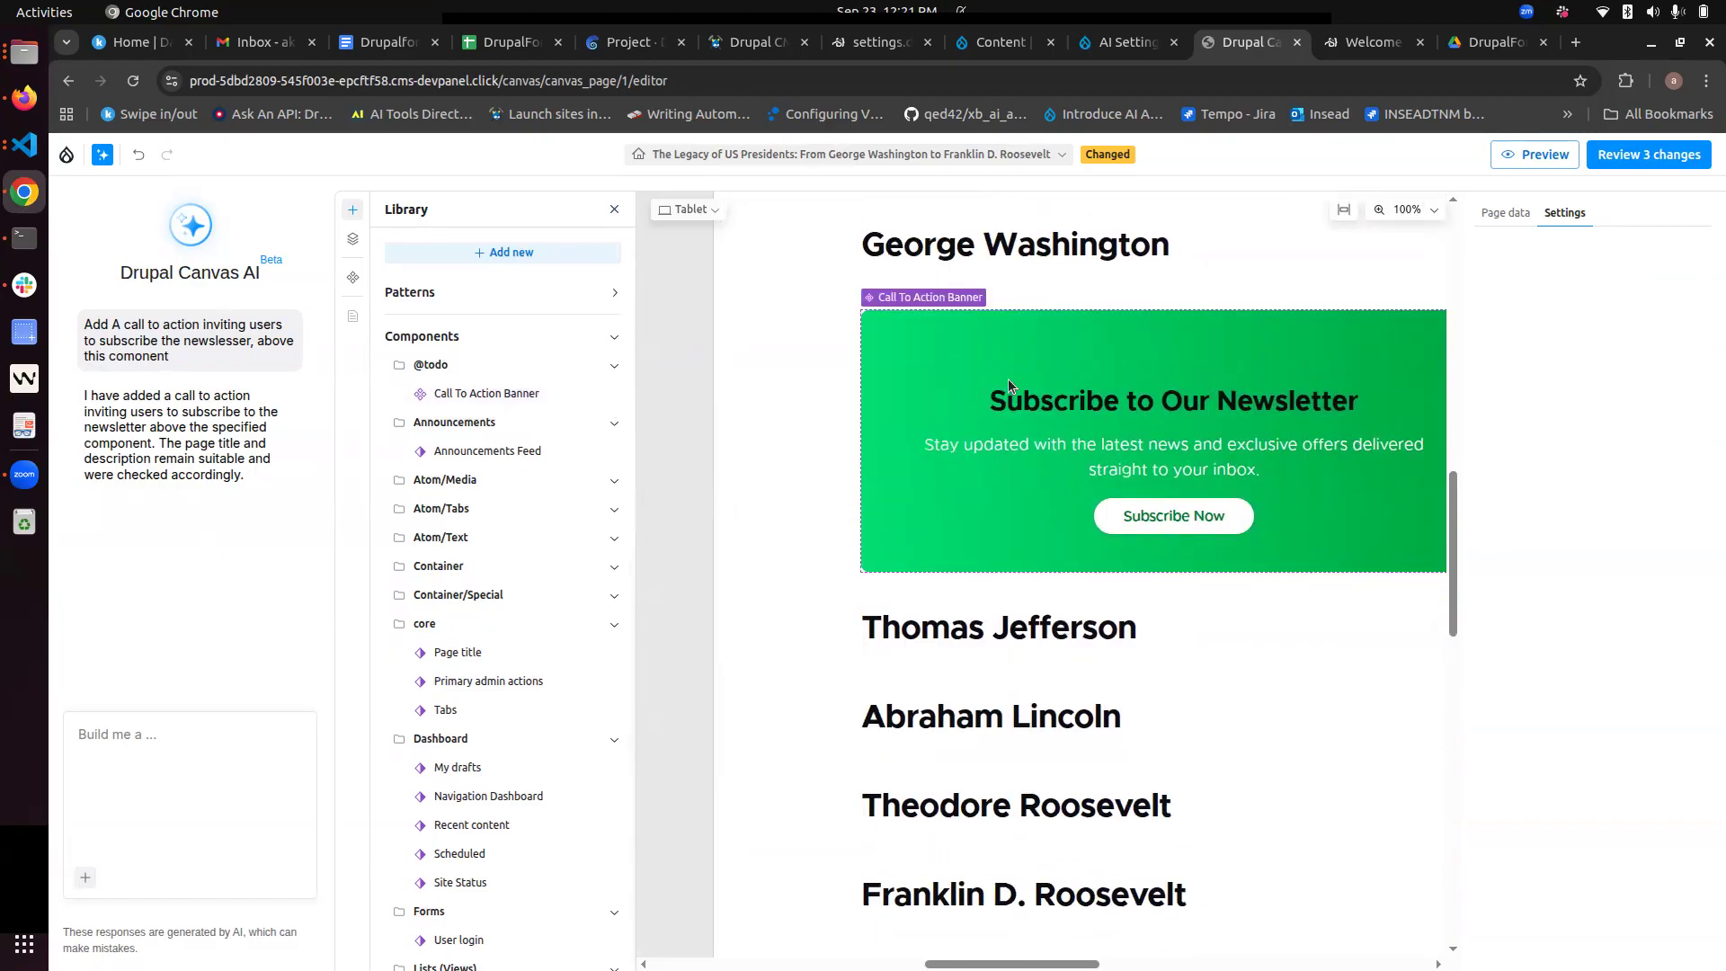
pyautogui.click(1077, 365)
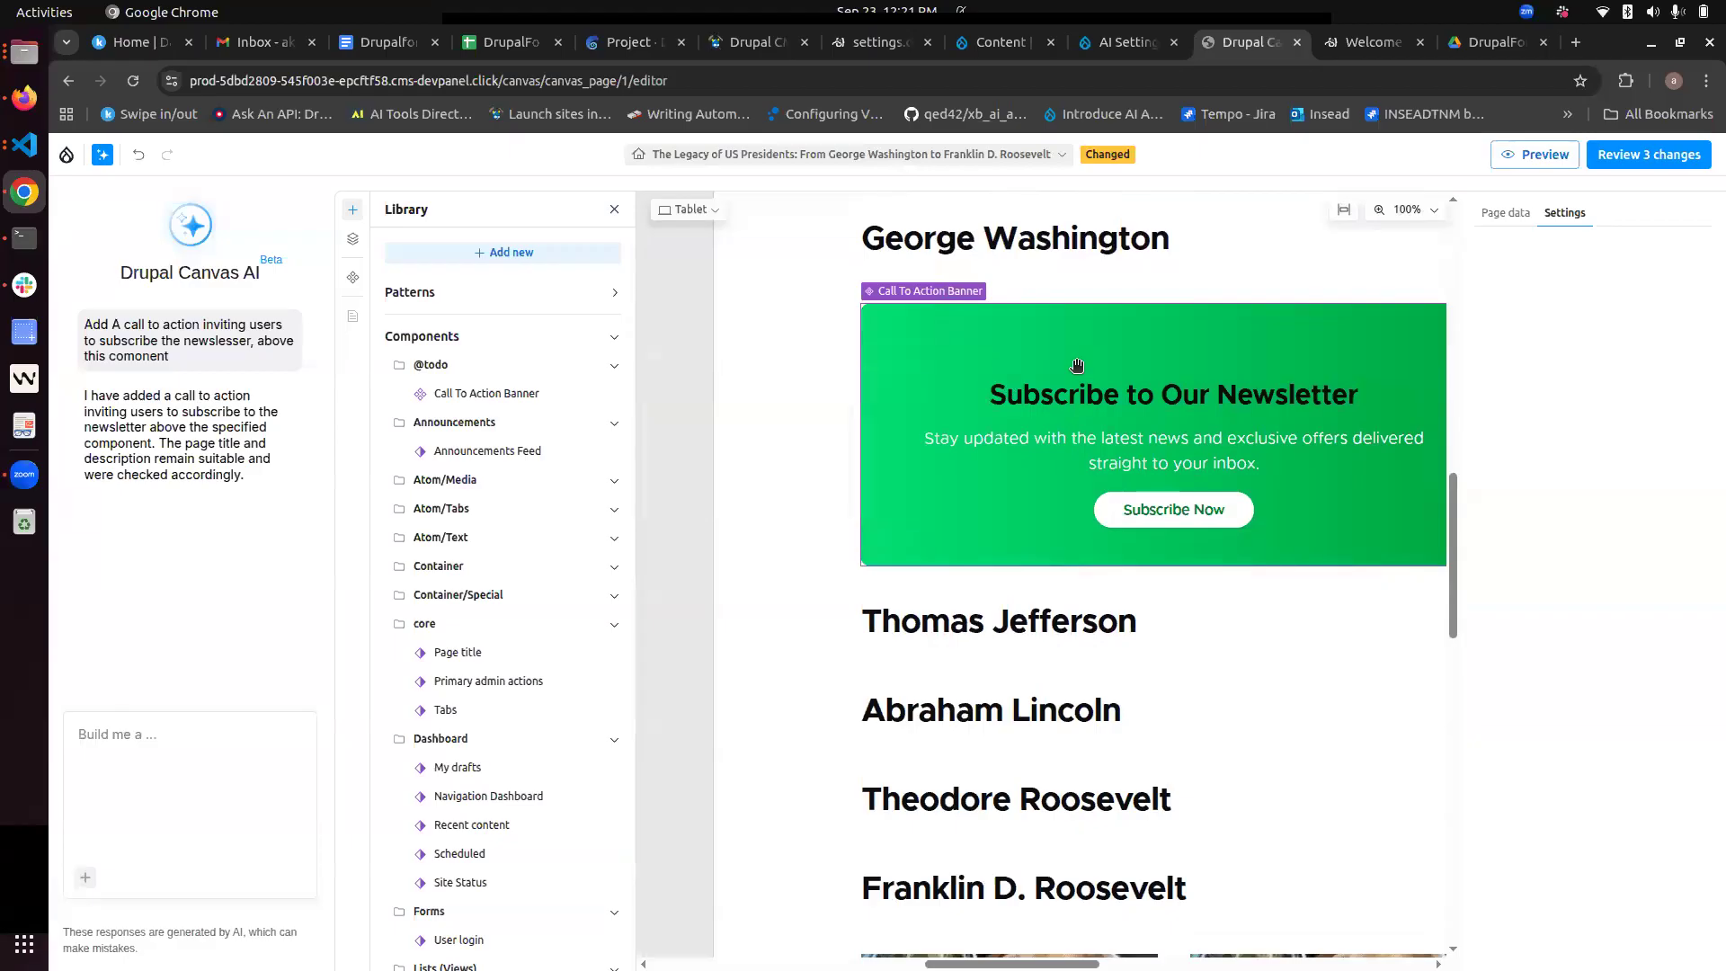
pyautogui.moveTo(1636, 287); pyautogui.dragTo(1707, 349)
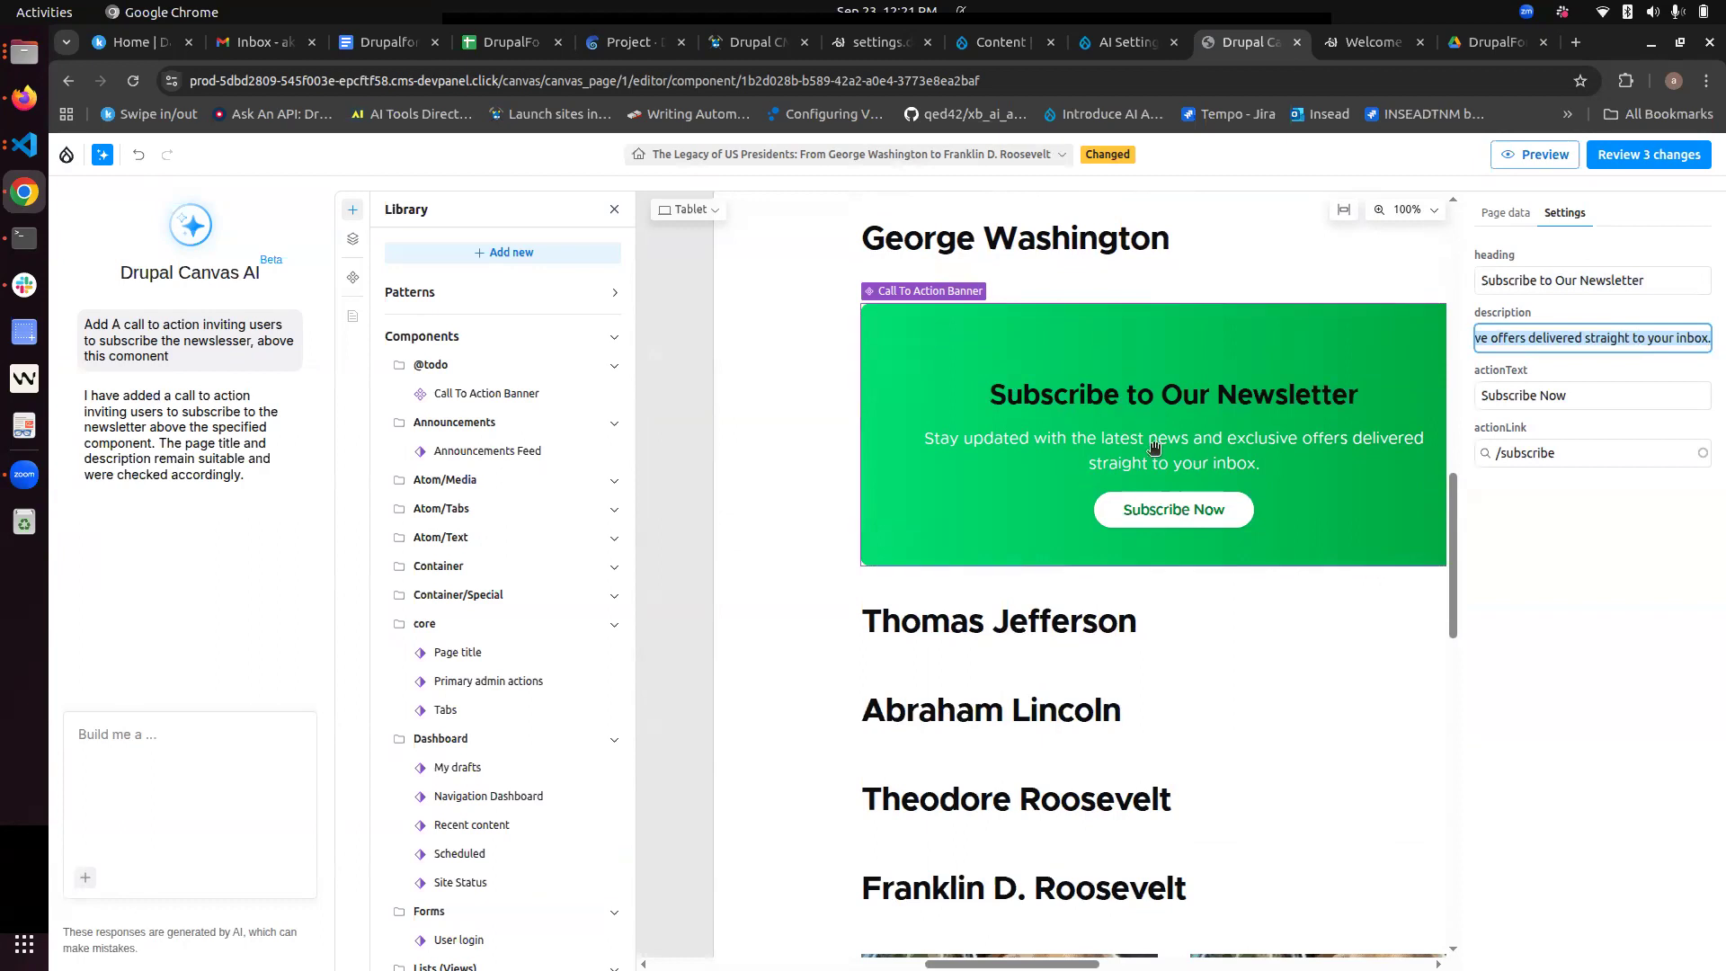
pyautogui.moveTo(517, 393)
pyautogui.hscroll(3, 1163, 409)
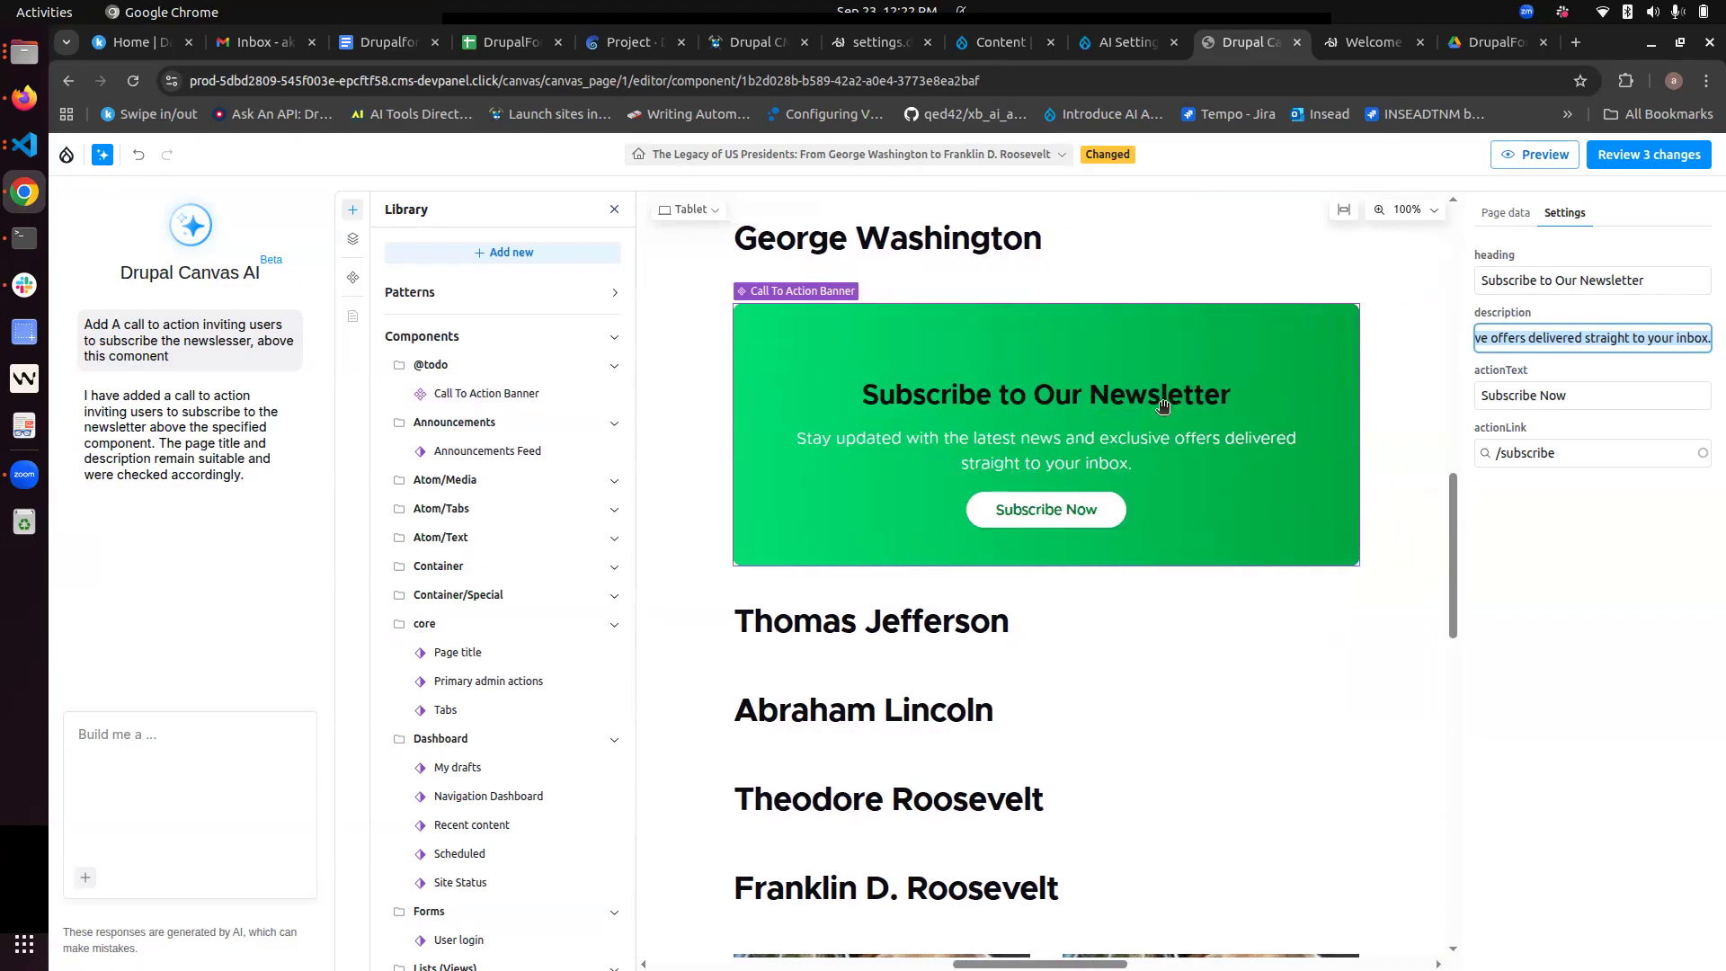
pyautogui.scroll(2, 1096, 413)
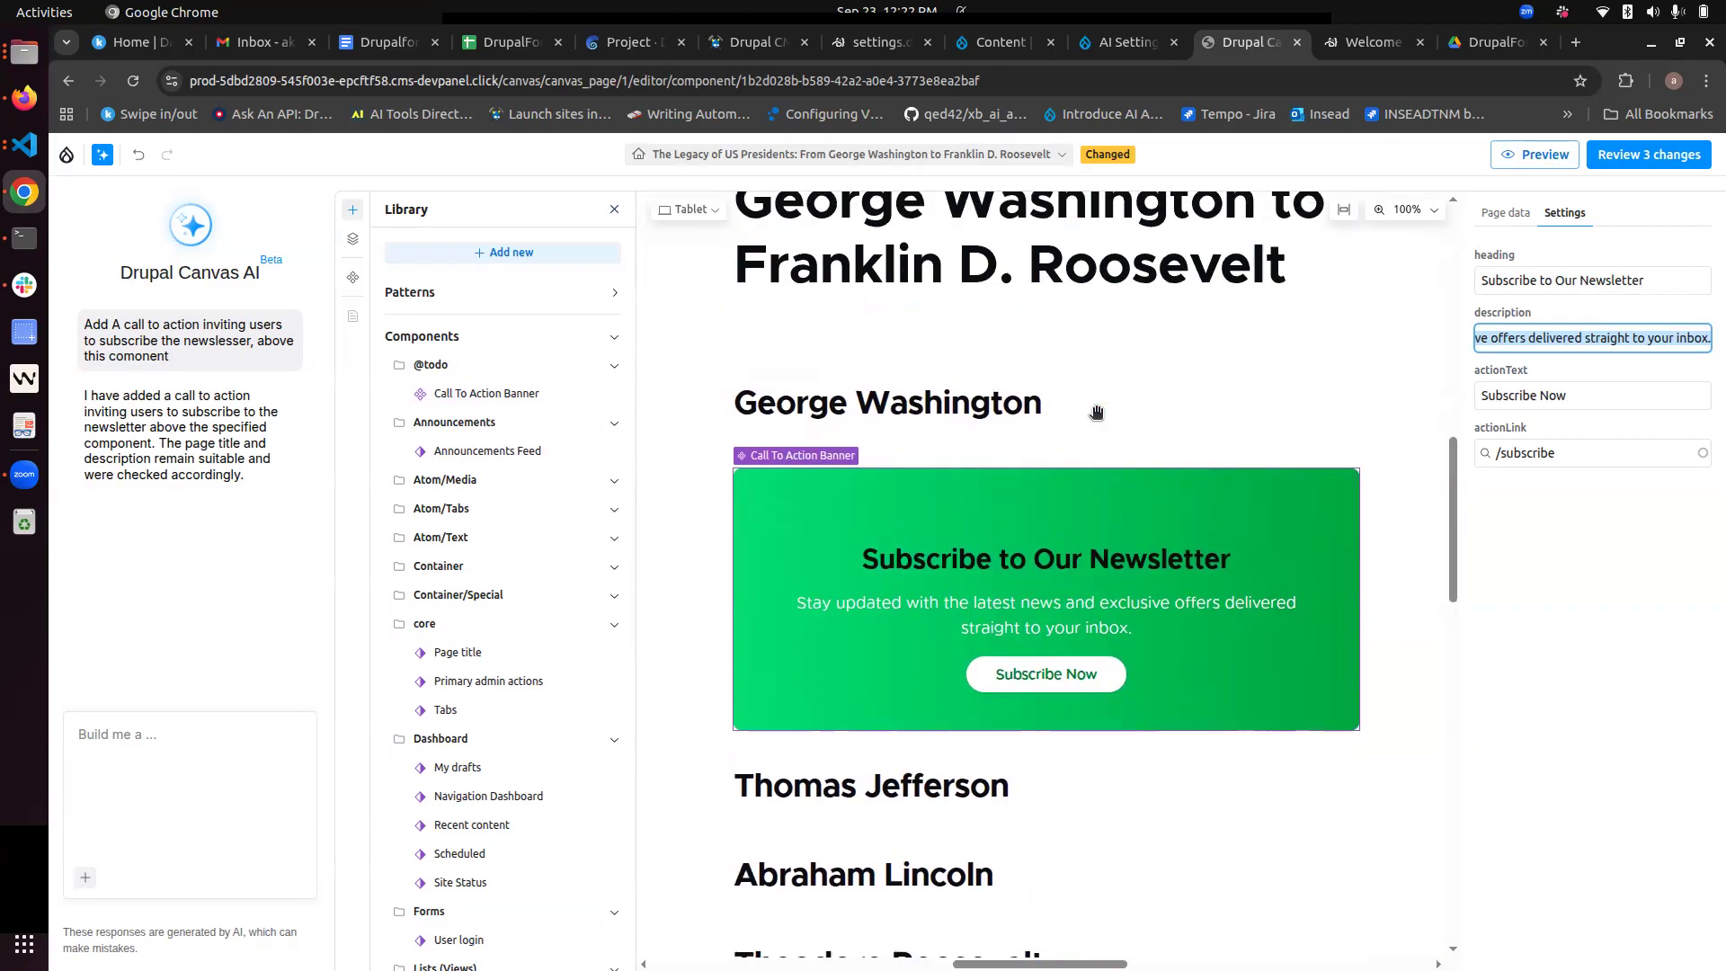